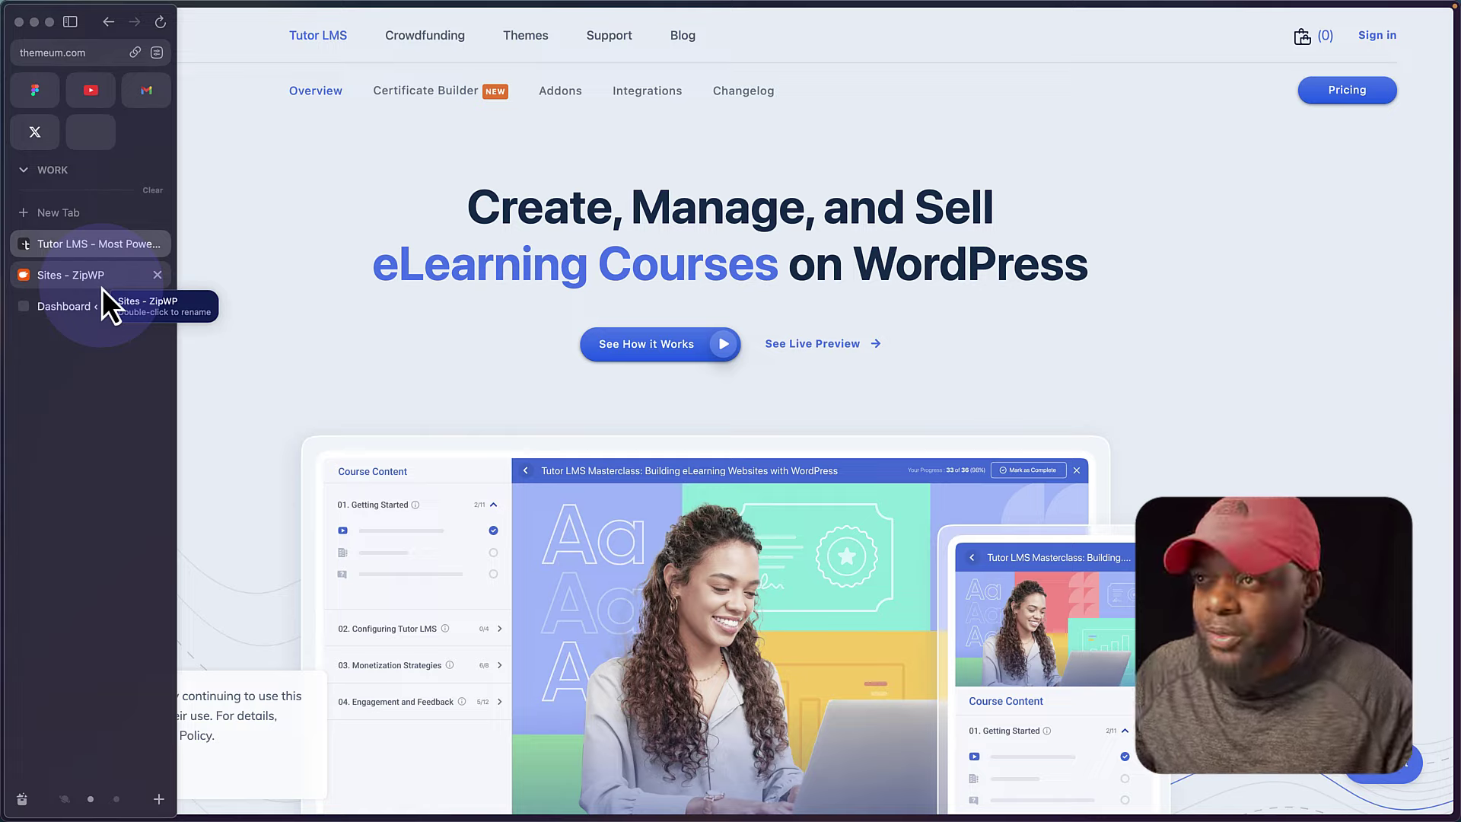
Step: Switch to the WordPress dashboard and search the available new plugins for "tutor lms"
{"action": "left_click", "coordinate": [82, 311]}
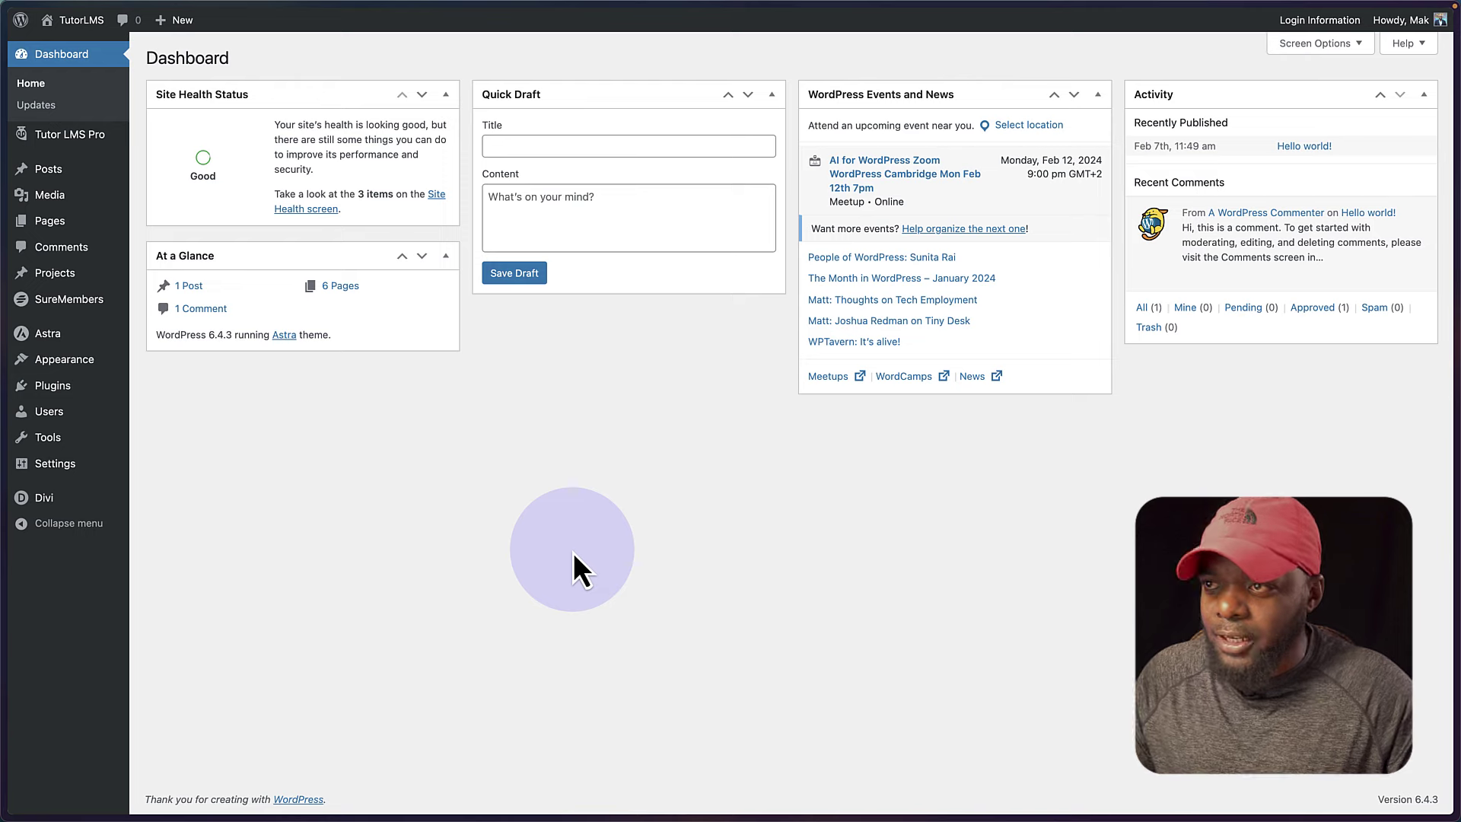
{"action": "mouse_move", "coordinate": [91, 388]}
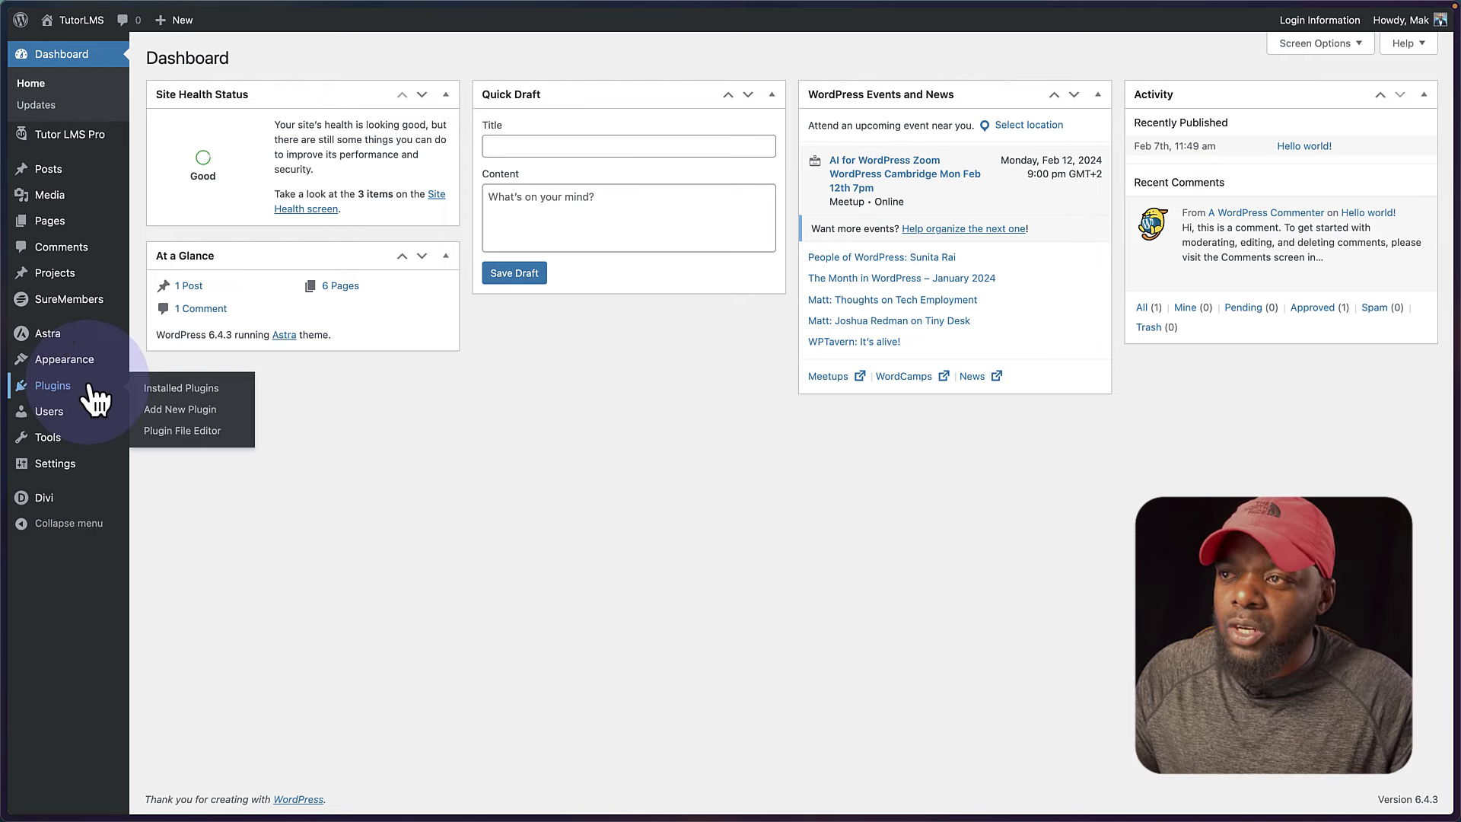
{"action": "left_click", "coordinate": [188, 410]}
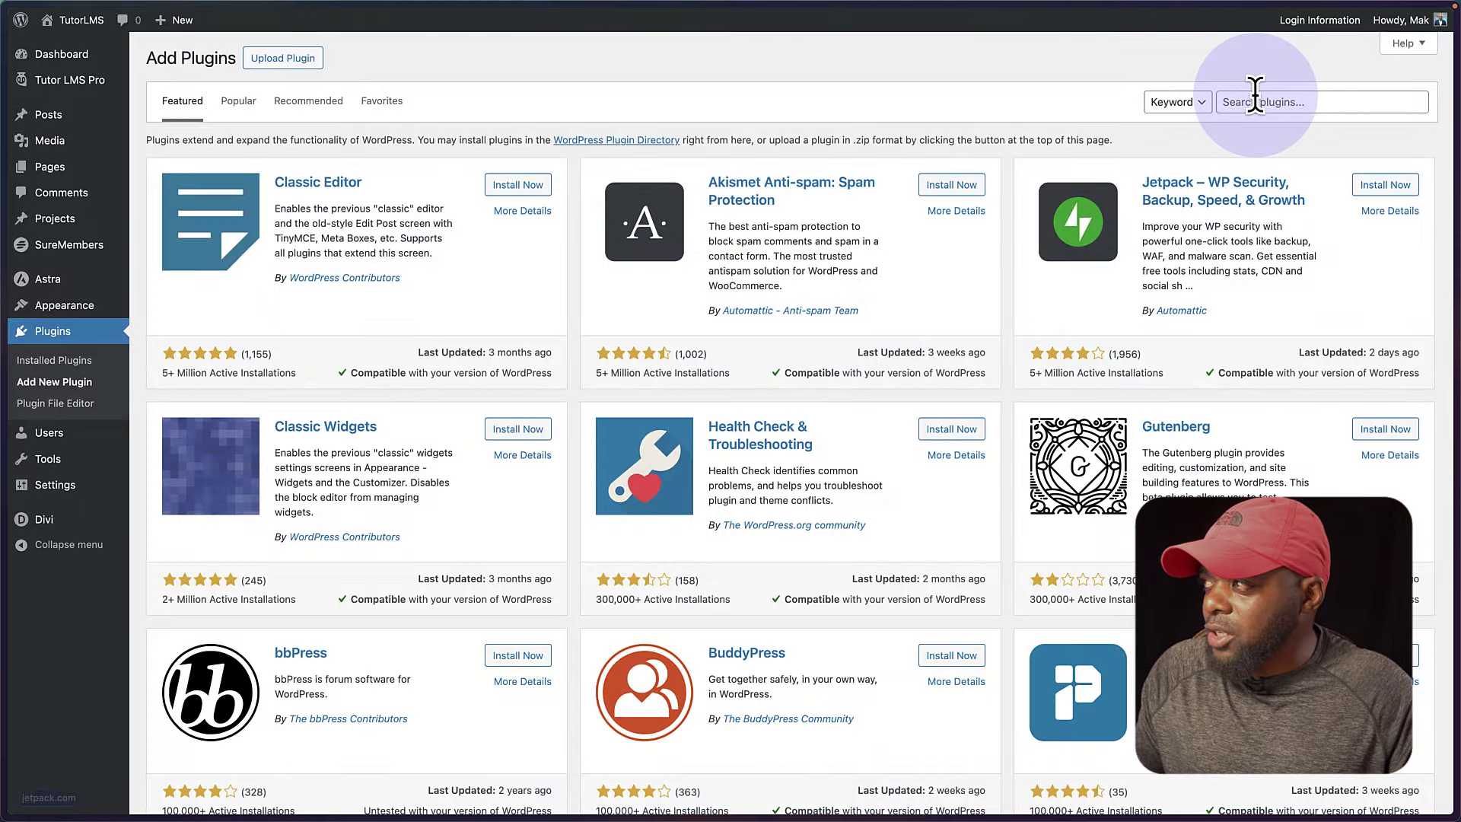
{"action": "left_click", "coordinate": [1255, 100]}
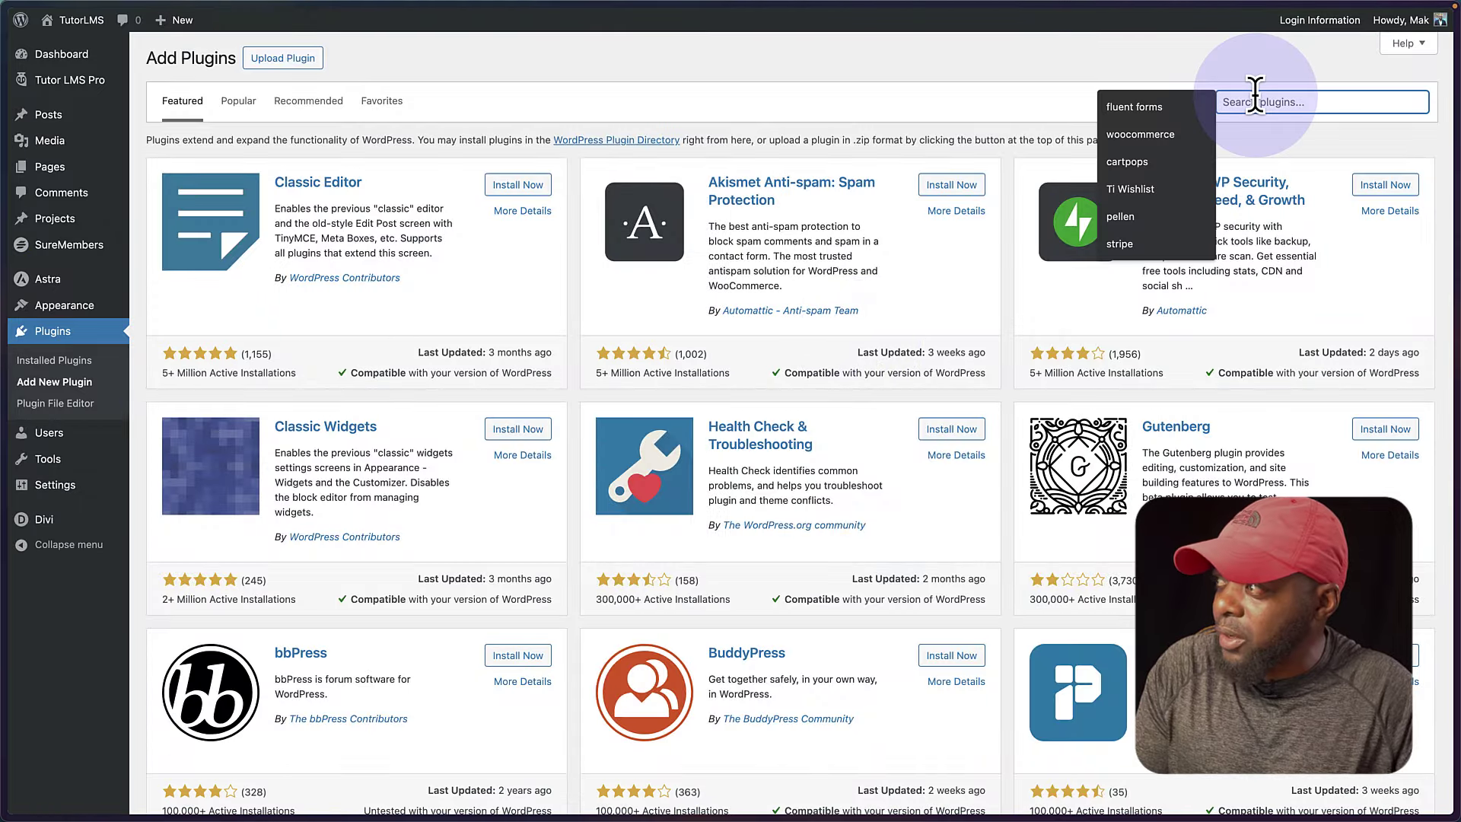
{"action": "type", "text": "tutor"}
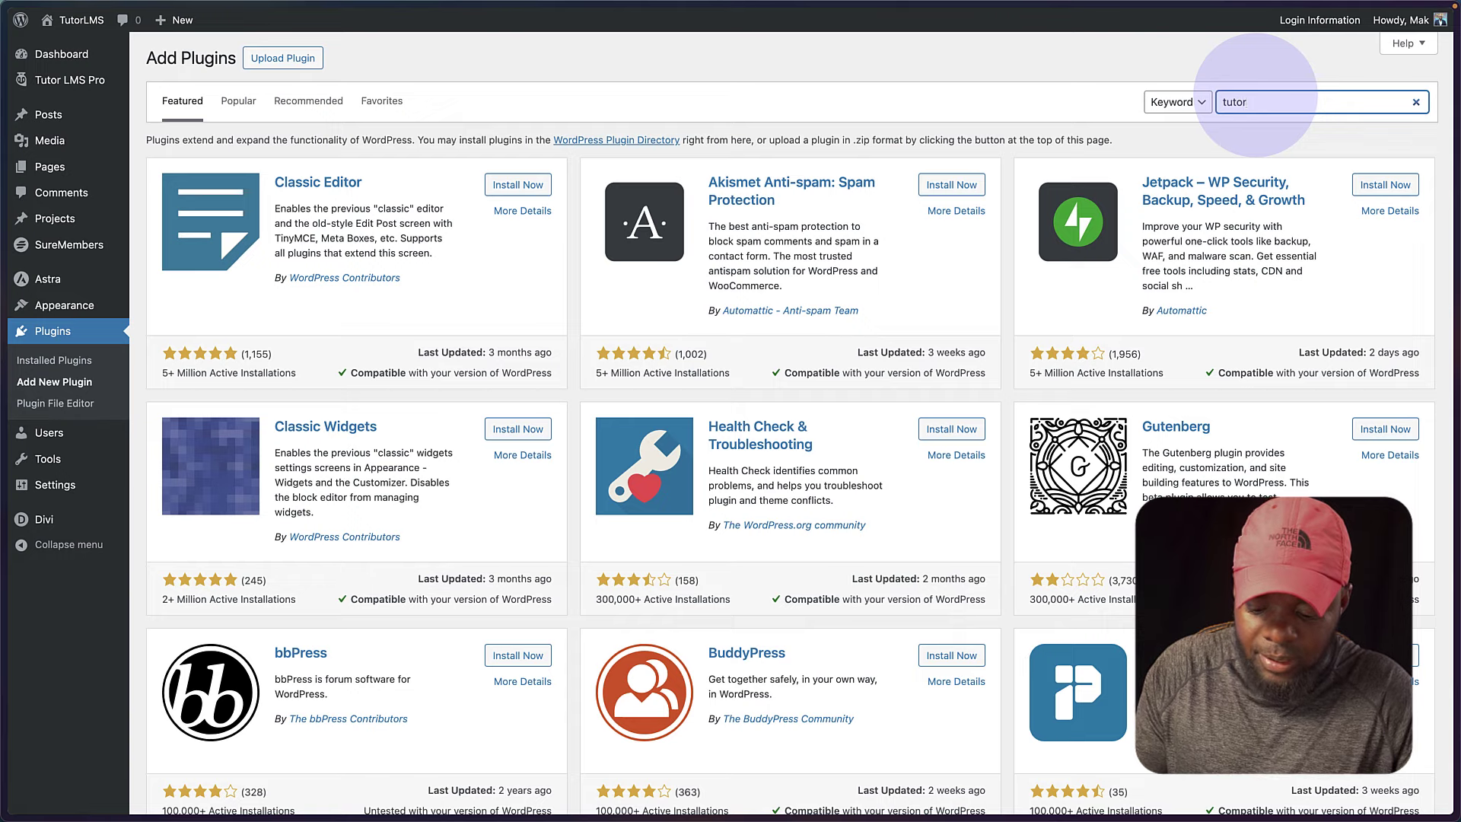
{"action": "type", "text": " lms"}
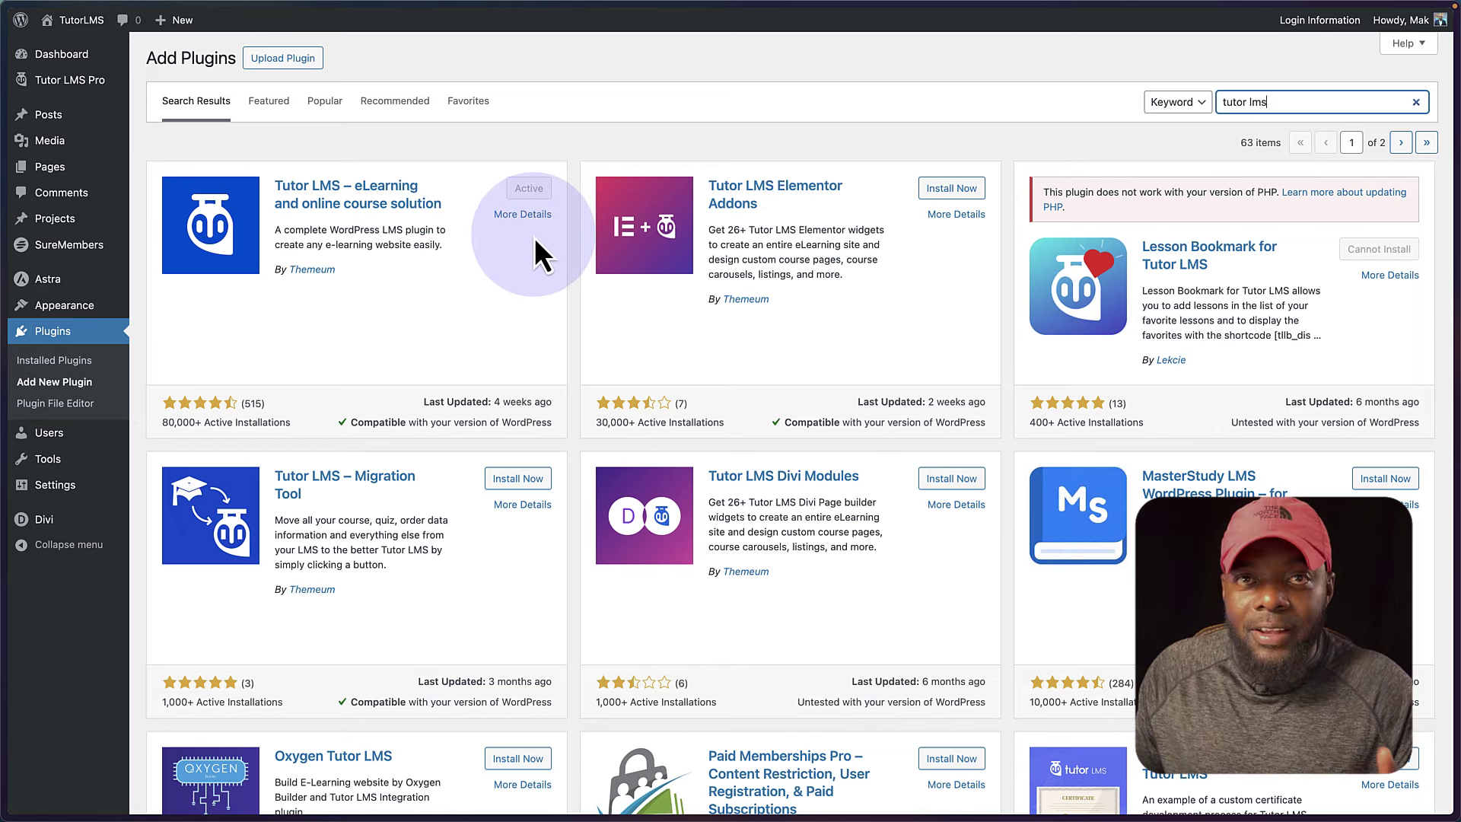
{"action": "left_click", "coordinate": [282, 58]}
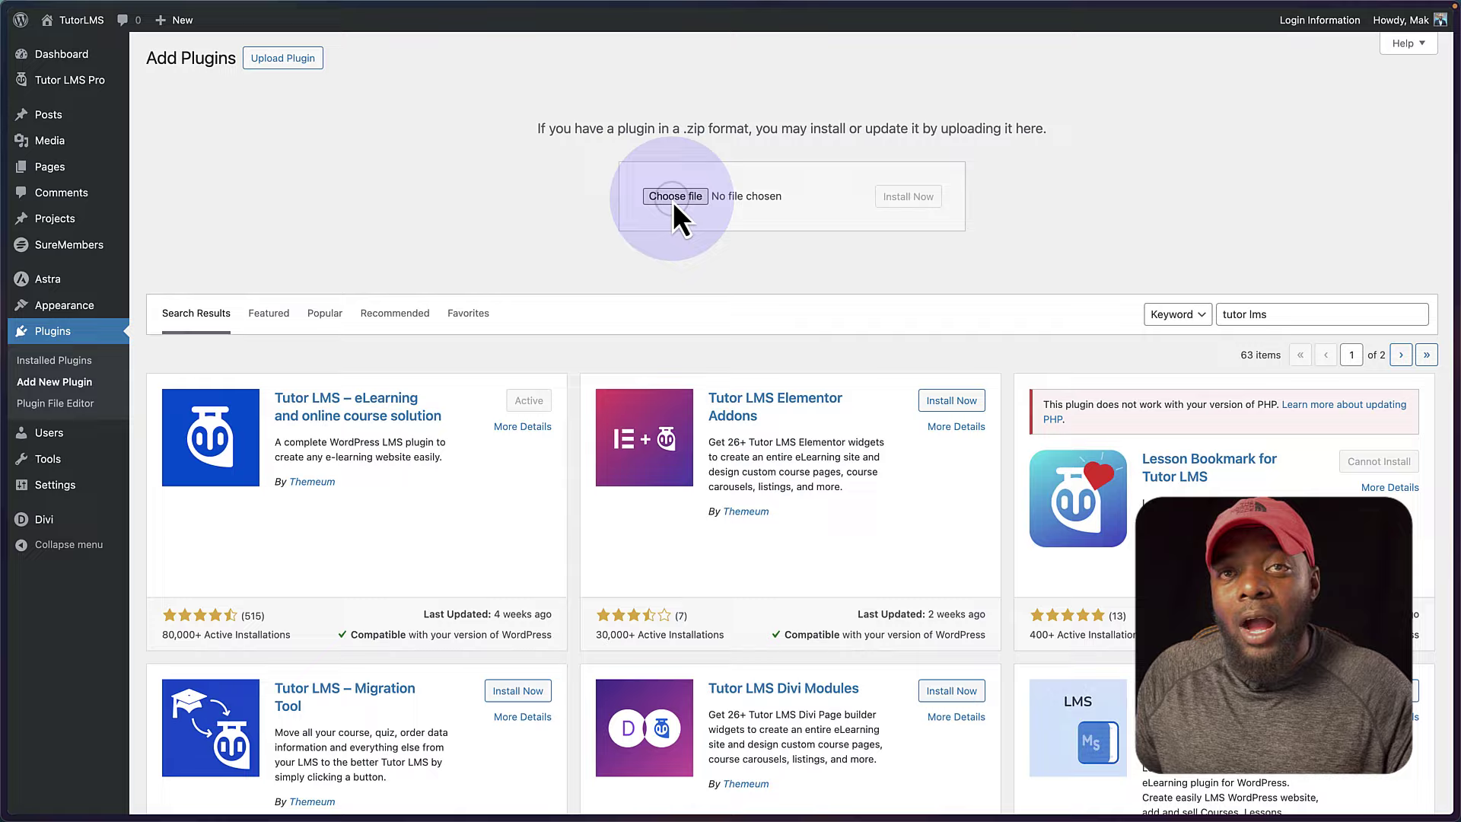
{"action": "left_click", "coordinate": [673, 197]}
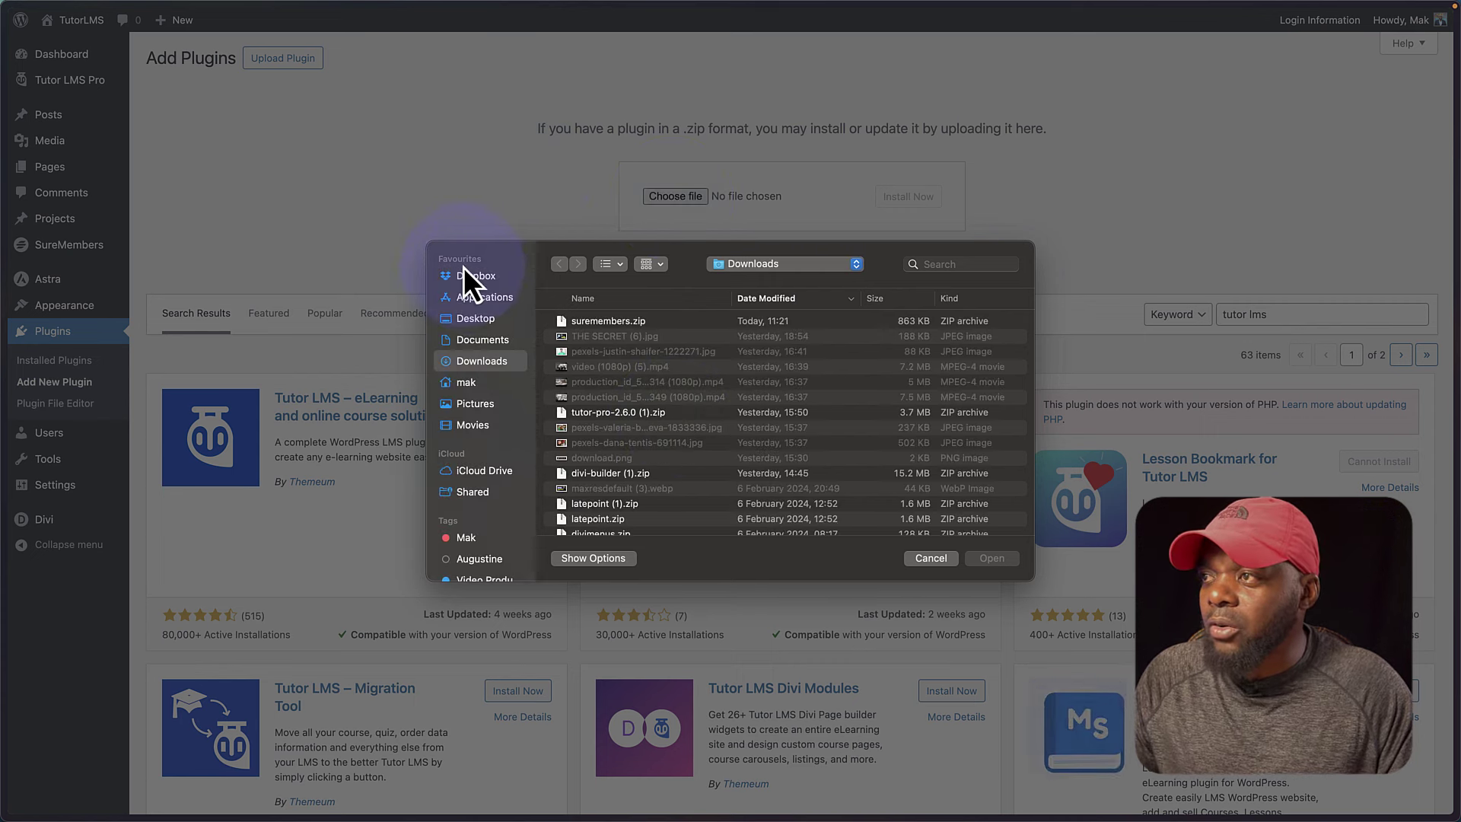
{"action": "left_click", "coordinate": [935, 560]}
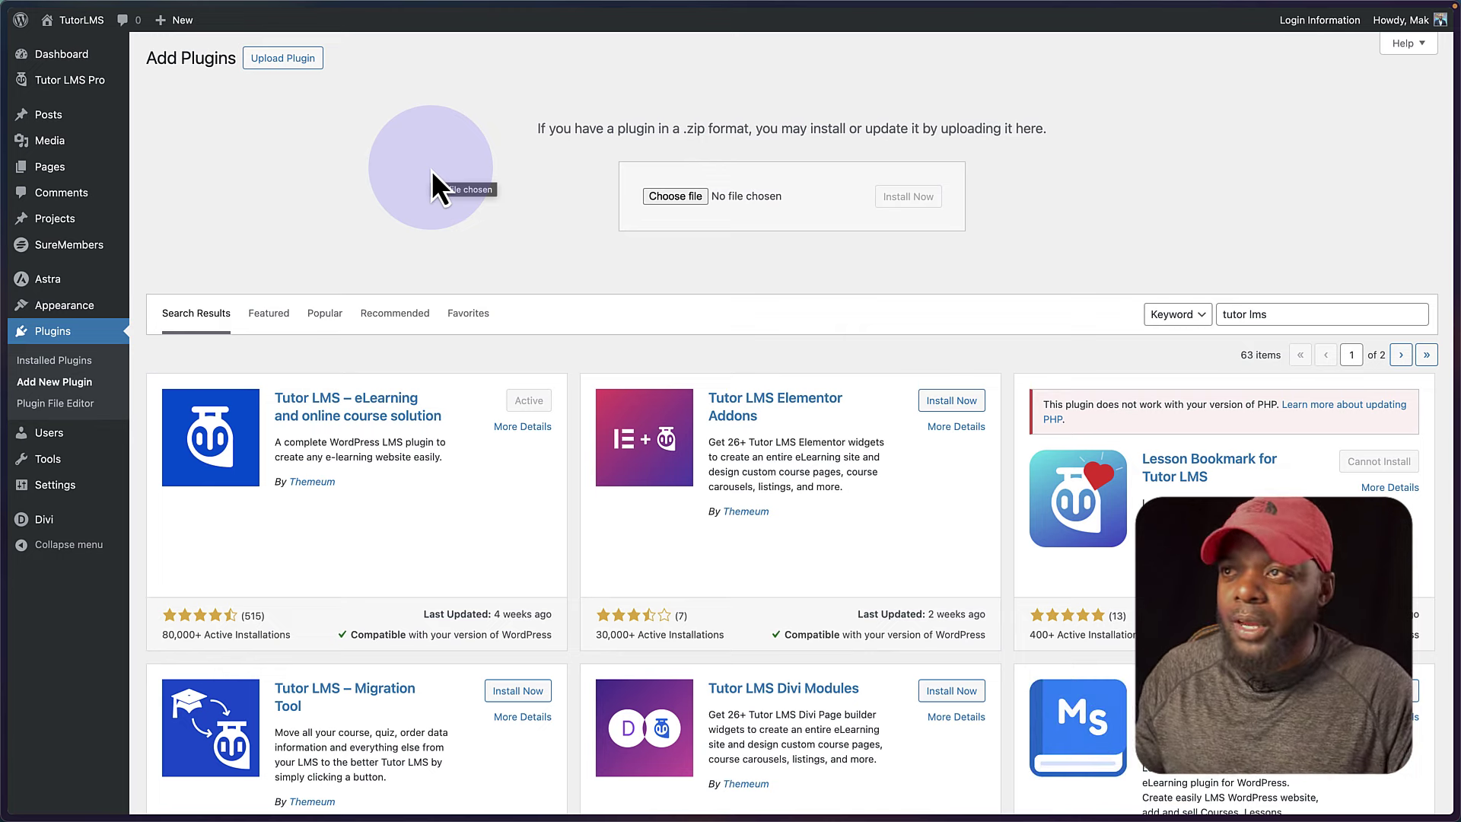
Step: Check the licence type of Tutor LMS Pro in its license details
{"action": "mouse_move", "coordinate": [60, 80]}
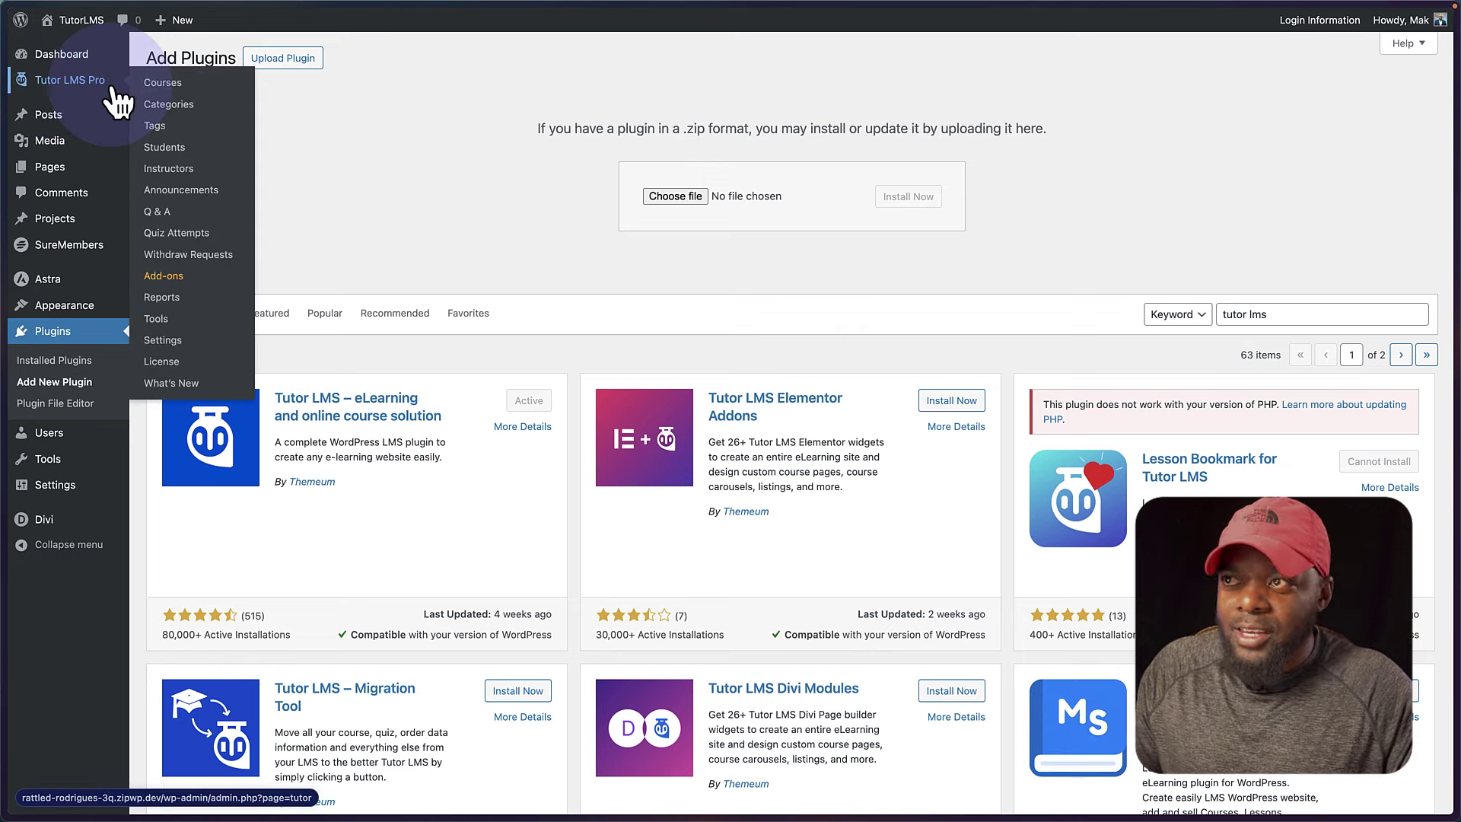
{"action": "left_click", "coordinate": [162, 360]}
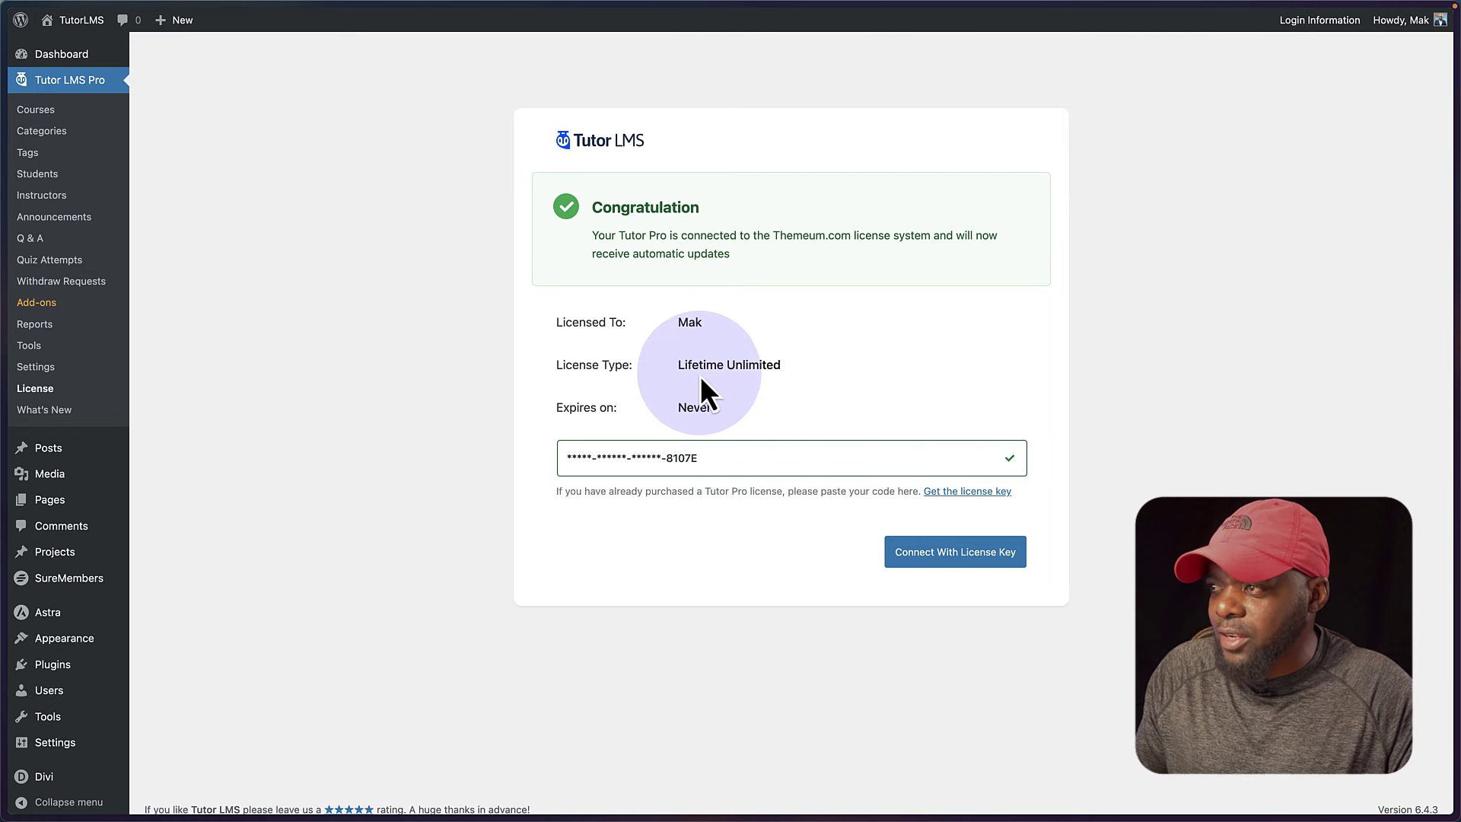
{"action": "left_click_drag", "start_coordinate": [677, 362], "coordinate": [809, 375]}
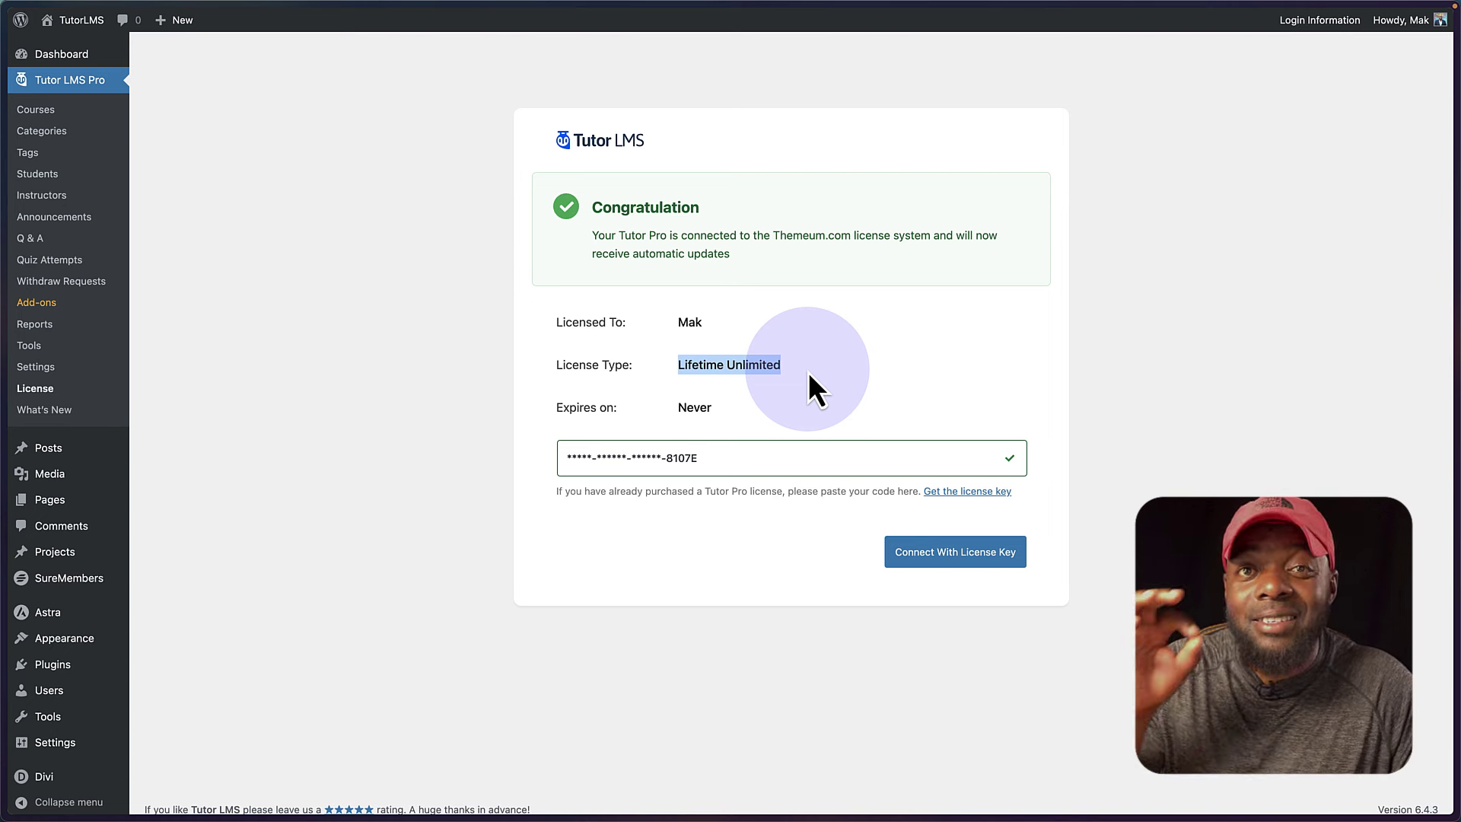
Step: Review the General and Course settings of Tutor LMS Pro
{"action": "left_click", "coordinate": [35, 367]}
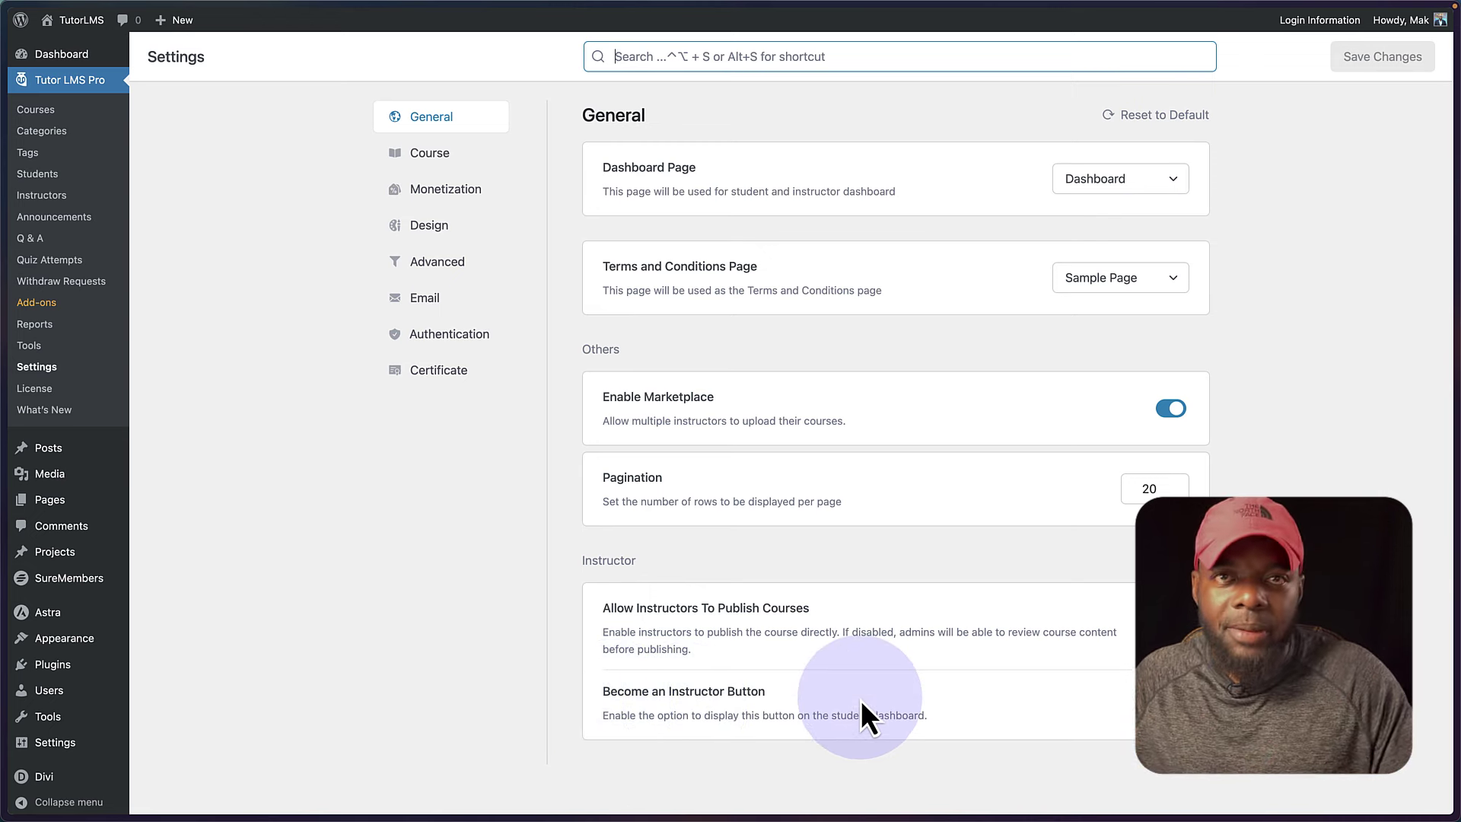
{"action": "left_click", "coordinate": [472, 153]}
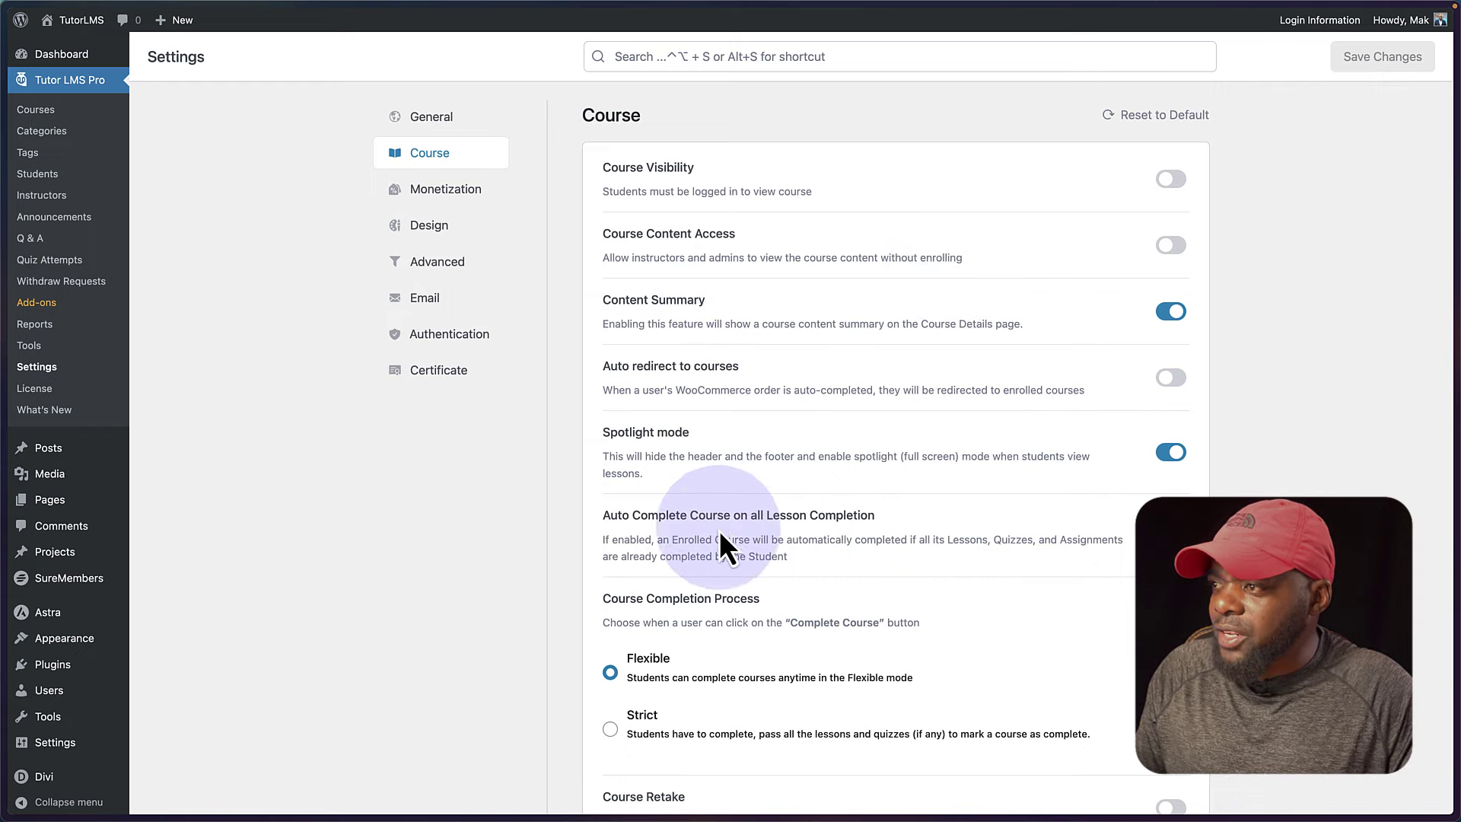
{"action": "scroll", "coordinate": [730, 533], "scroll_direction": "down", "scroll_amount": 1}
{"action": "scroll", "coordinate": [732, 531], "scroll_direction": "down", "scroll_amount": 7}
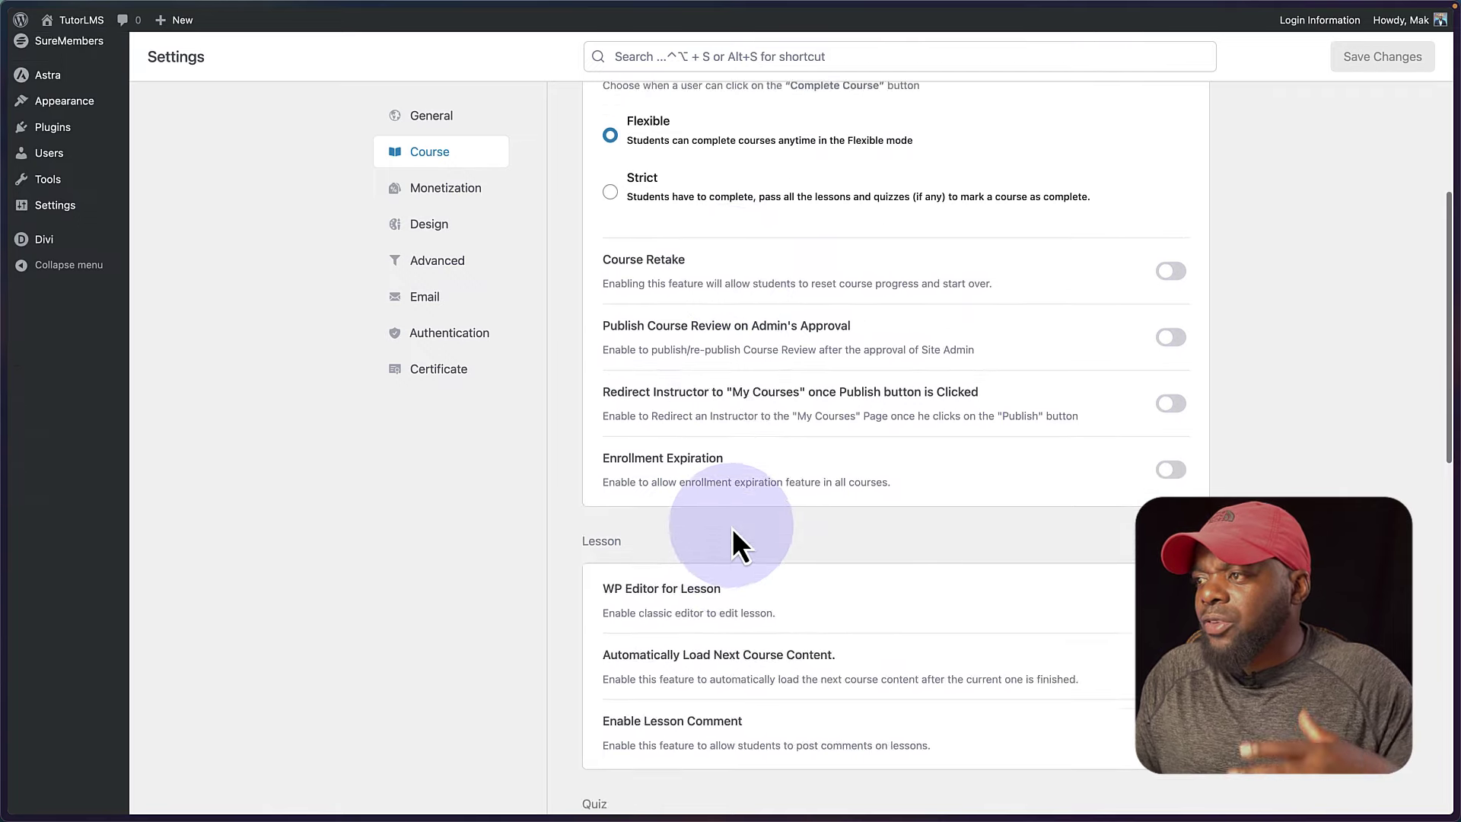
{"action": "scroll", "coordinate": [732, 528], "scroll_direction": "up", "scroll_amount": 8}
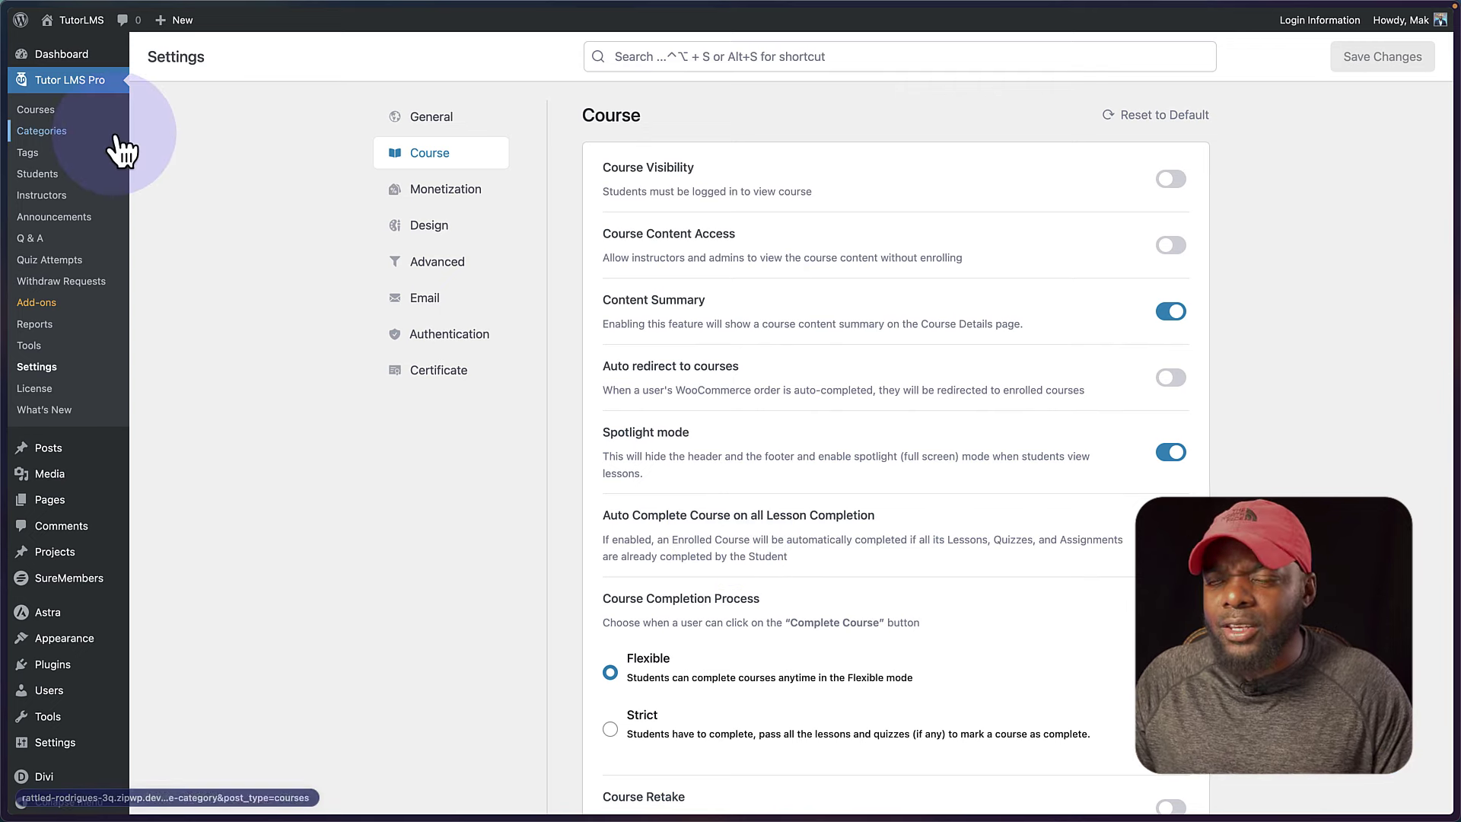
Step: Add a new Tutor LMS course titled "My Cooking Course"
{"action": "left_click", "coordinate": [75, 112]}
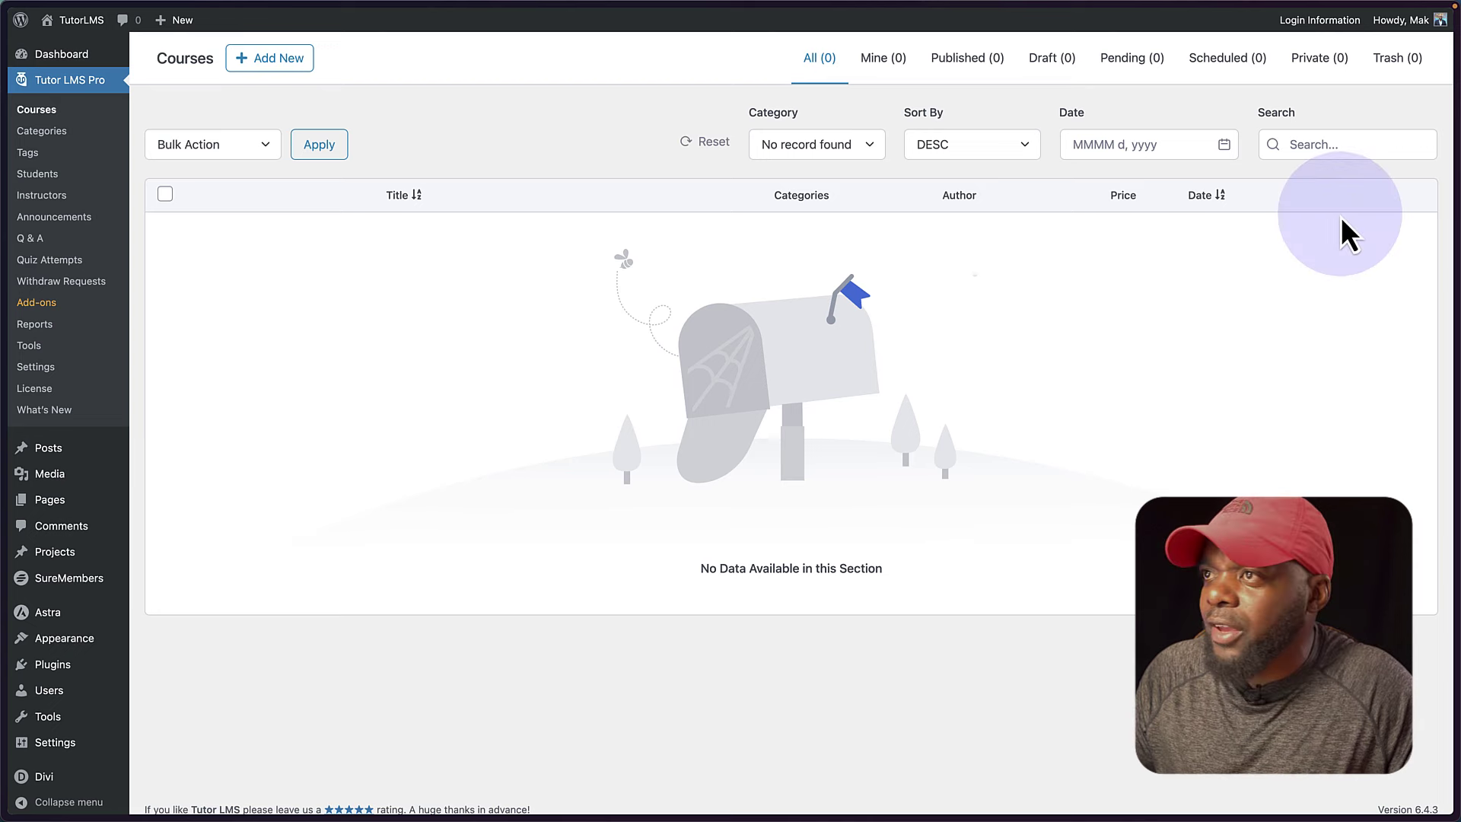
{"action": "left_click", "coordinate": [287, 65]}
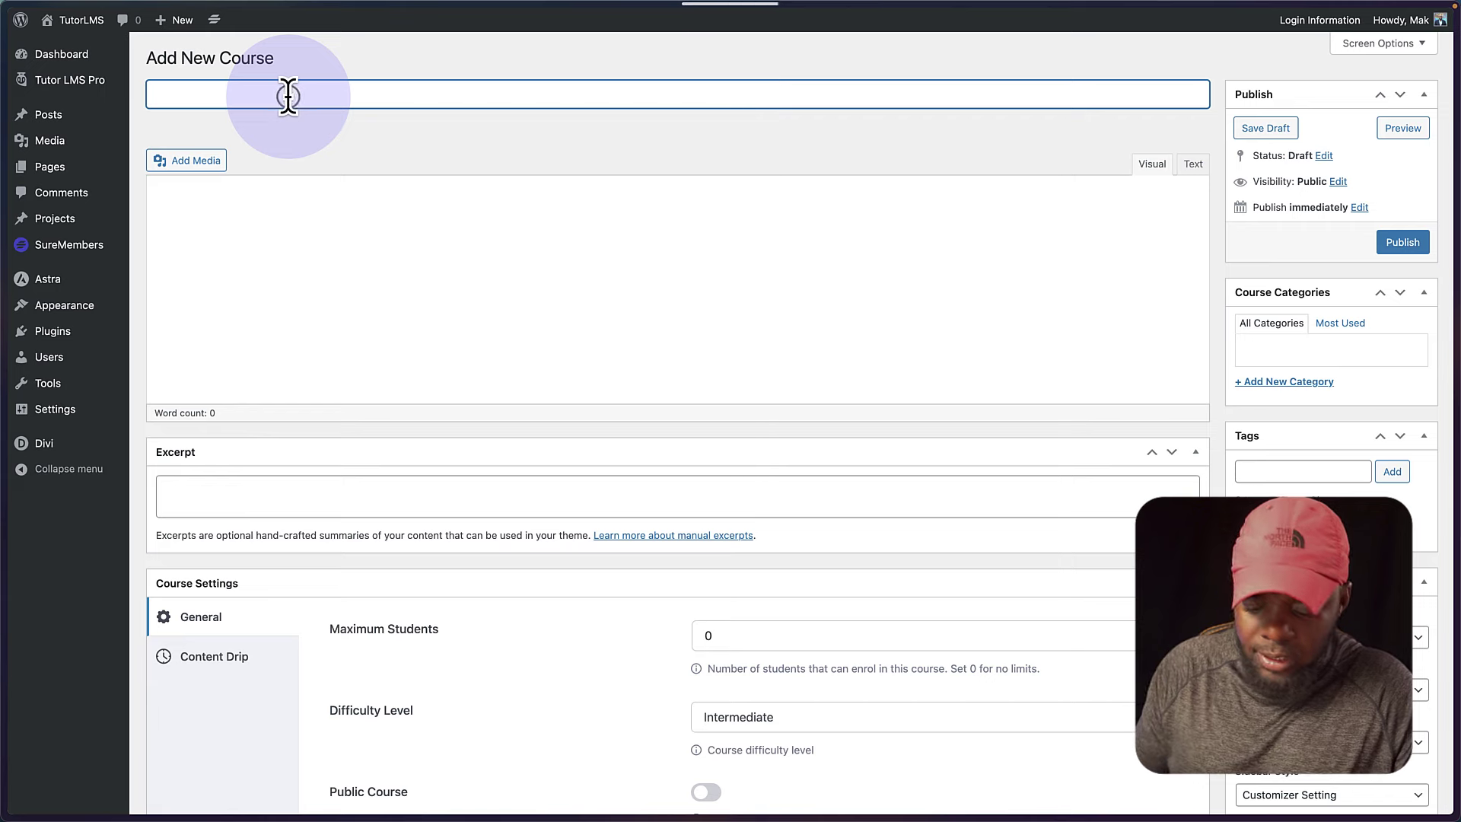
{"action": "type", "text": "Ma"}
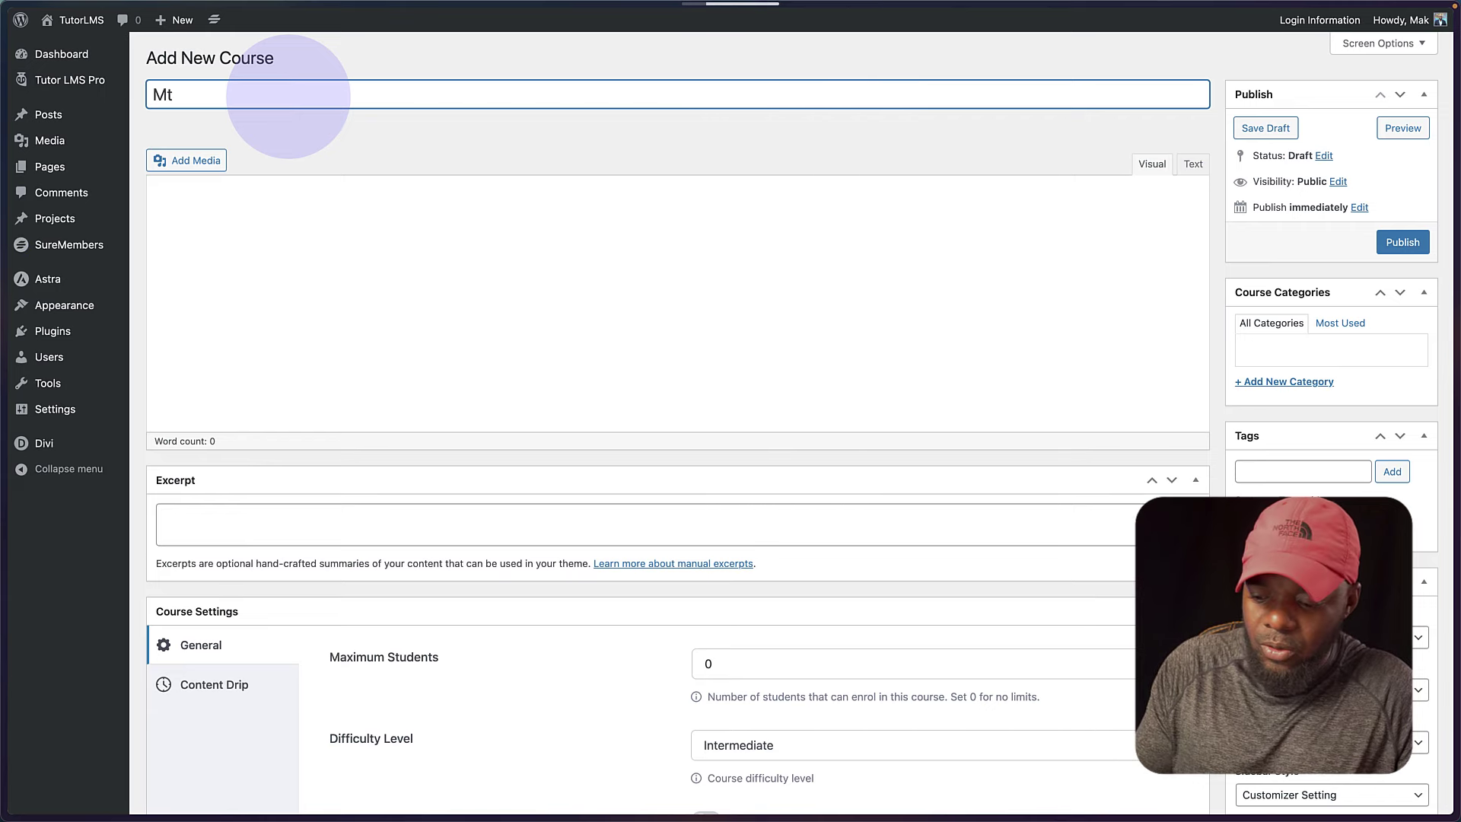
{"action": "key", "text": "BackSpace"}
{"action": "type", "text": "y Cooking Course"}
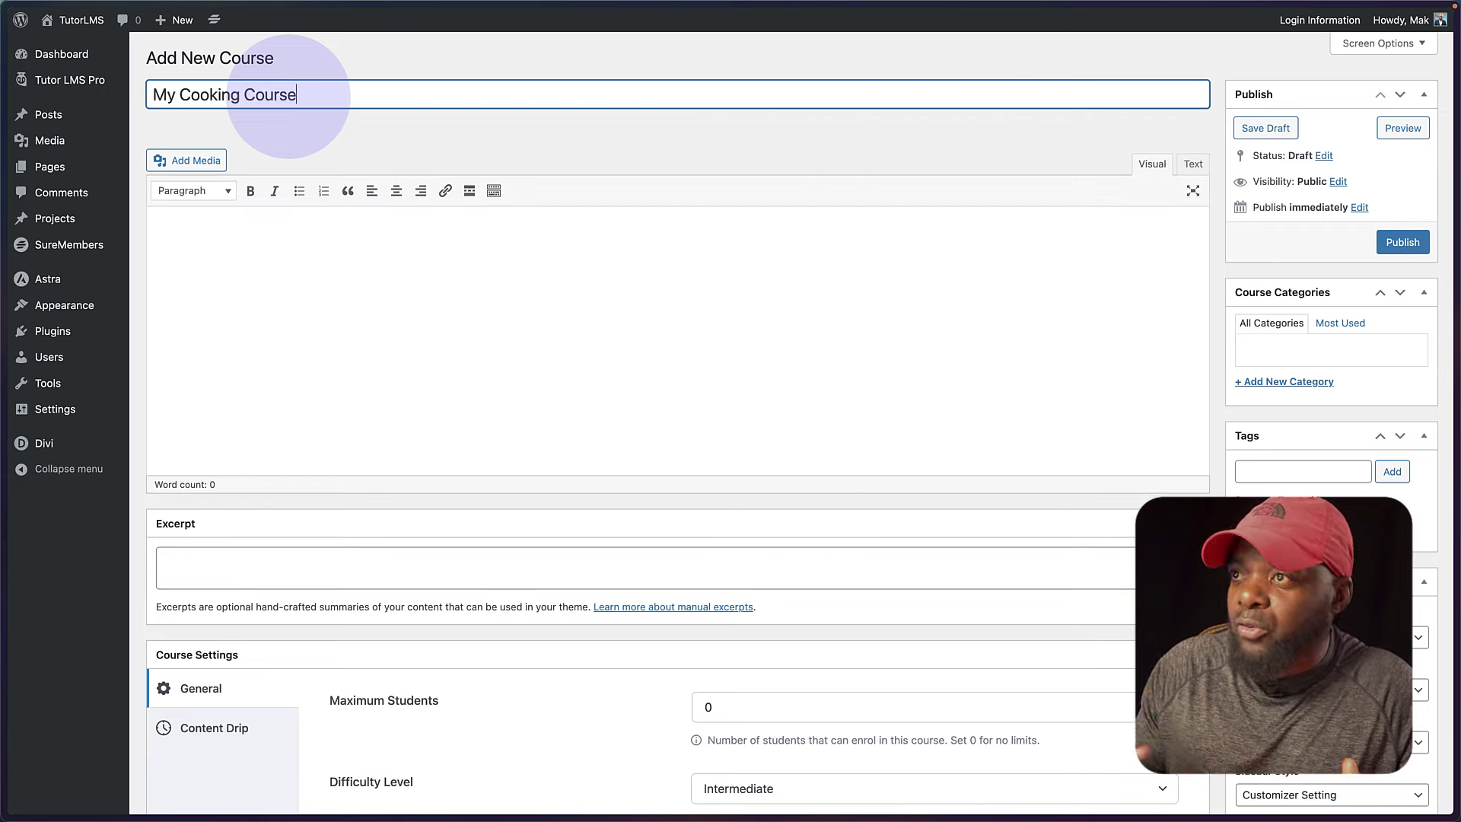
Step: Fill the course description with a lorem ipsum paragraph and copy "Nullam malesuada erat ut turpis. Suspendisse urna nibh viverra" into the excerpt
{"action": "left_click", "coordinate": [205, 244]}
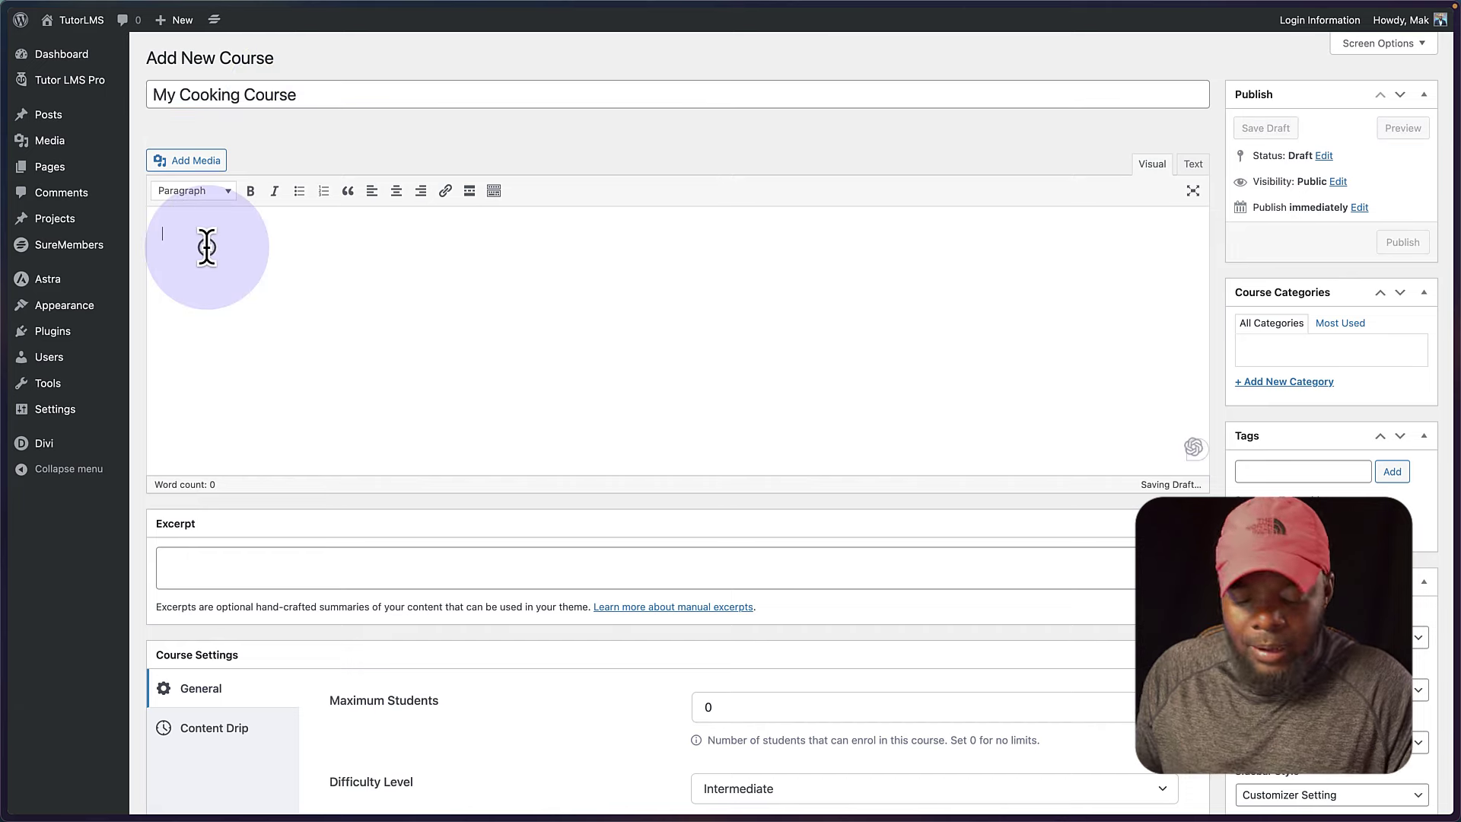
{"action": "type", "text": "Lorem ipsum dolor sit amet, consectetuer adipiscing elit. Donec odio. Quisque volutpat mattis eros. Nullam malesuada erat ut turpis. Suspendisse urna nibh viverra non semper suscipit posuere a pede."}
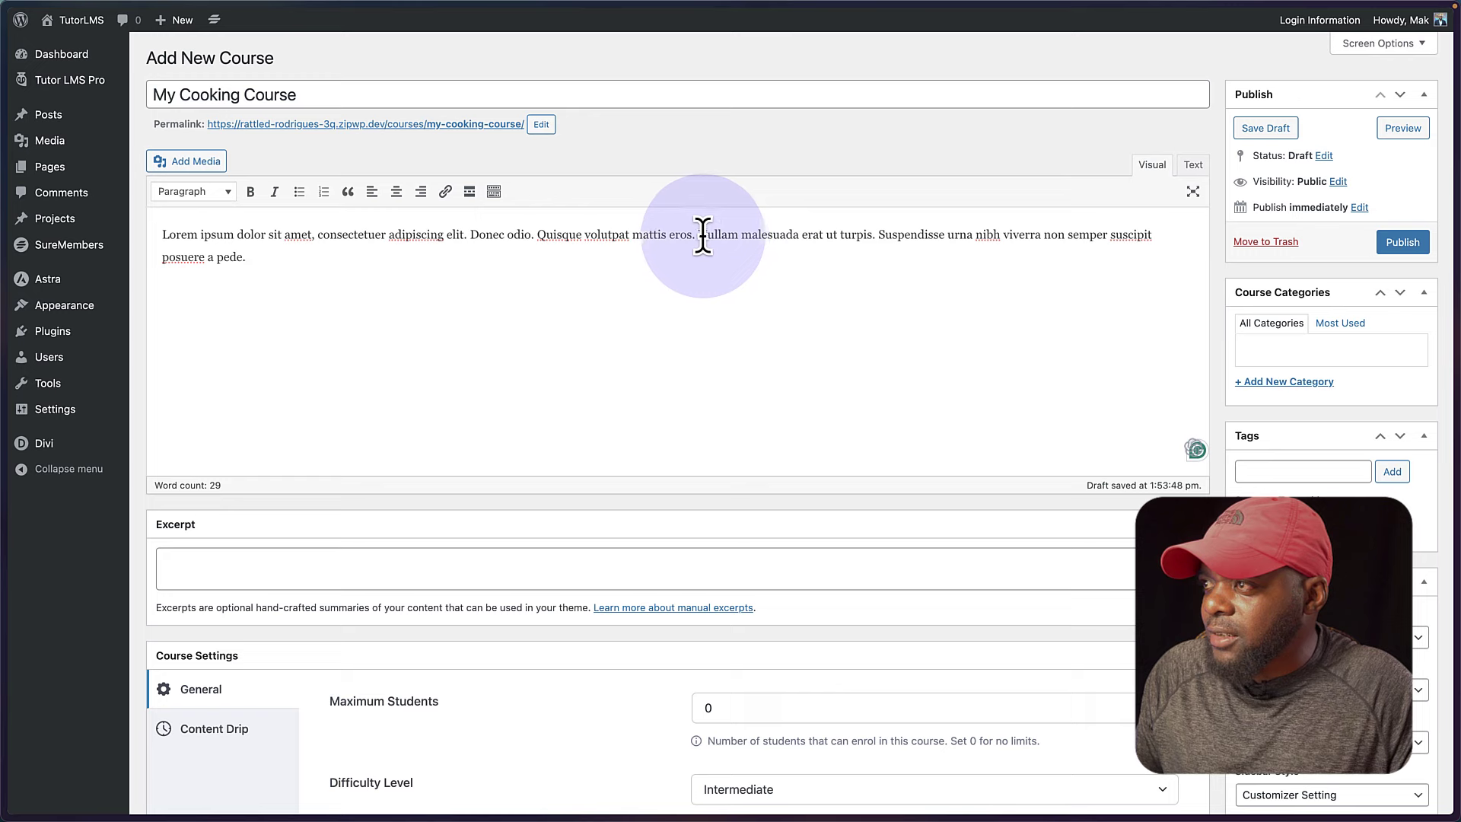
{"action": "left_click_drag", "start_coordinate": [698, 234], "coordinate": [1041, 235]}
{"action": "key", "text": "ctrl+c"}
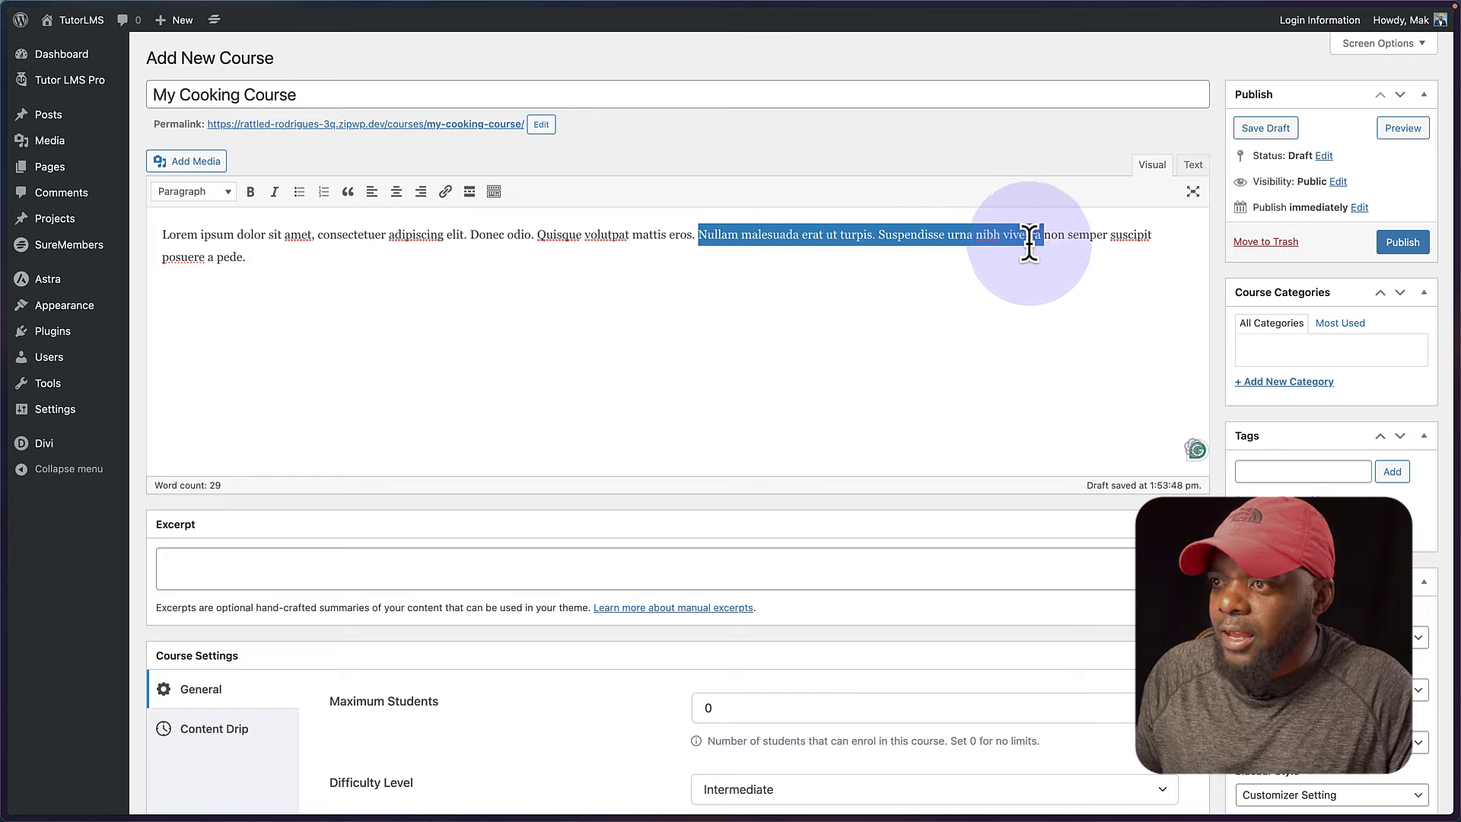
{"action": "left_click", "coordinate": [366, 560]}
{"action": "key", "text": "ctrl+v"}
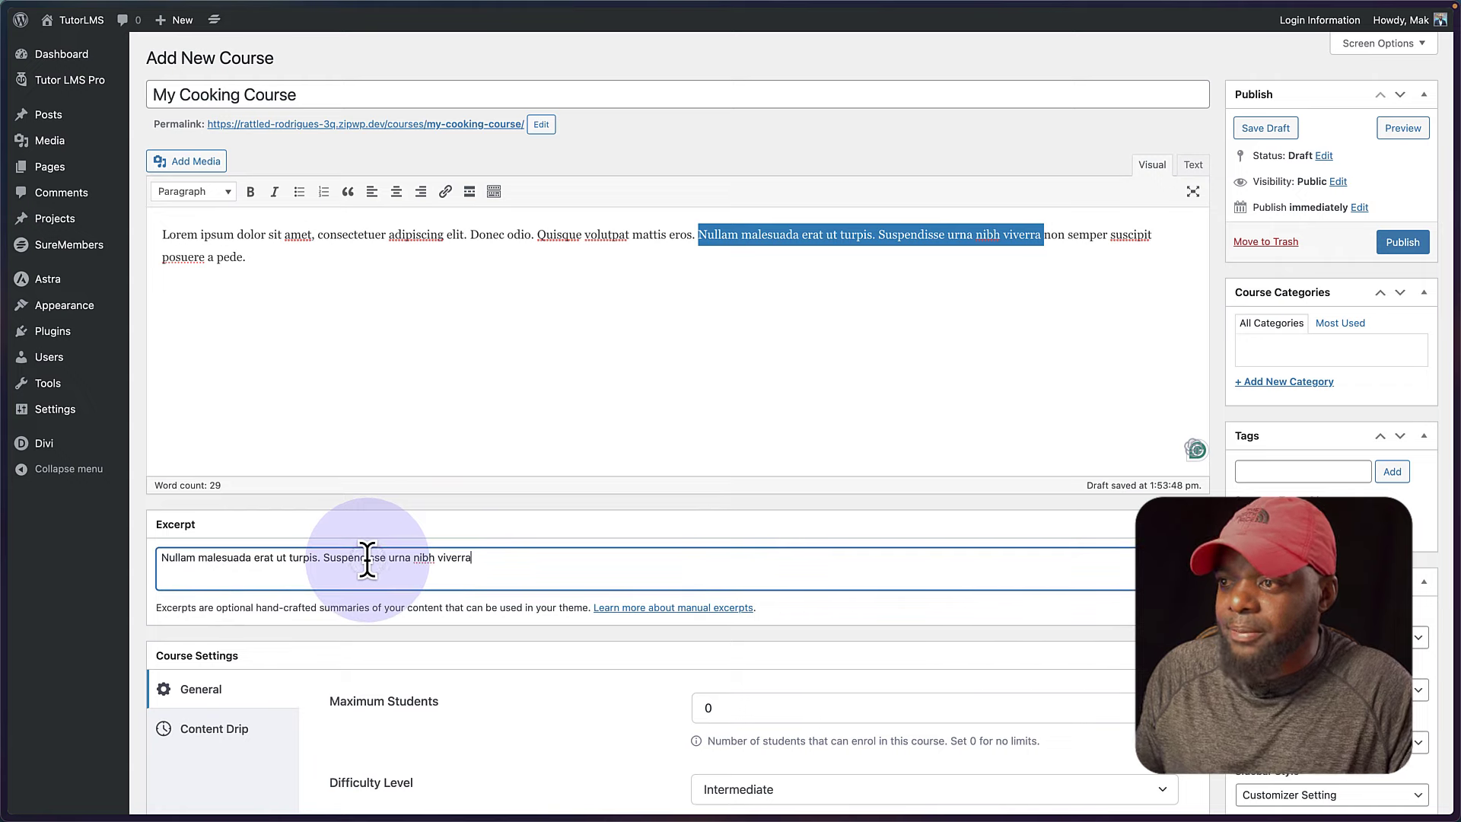
Step: Set the course's difficulty level to All Levels in the general course settings
{"action": "scroll", "coordinate": [493, 580], "scroll_direction": "down", "scroll_amount": 5}
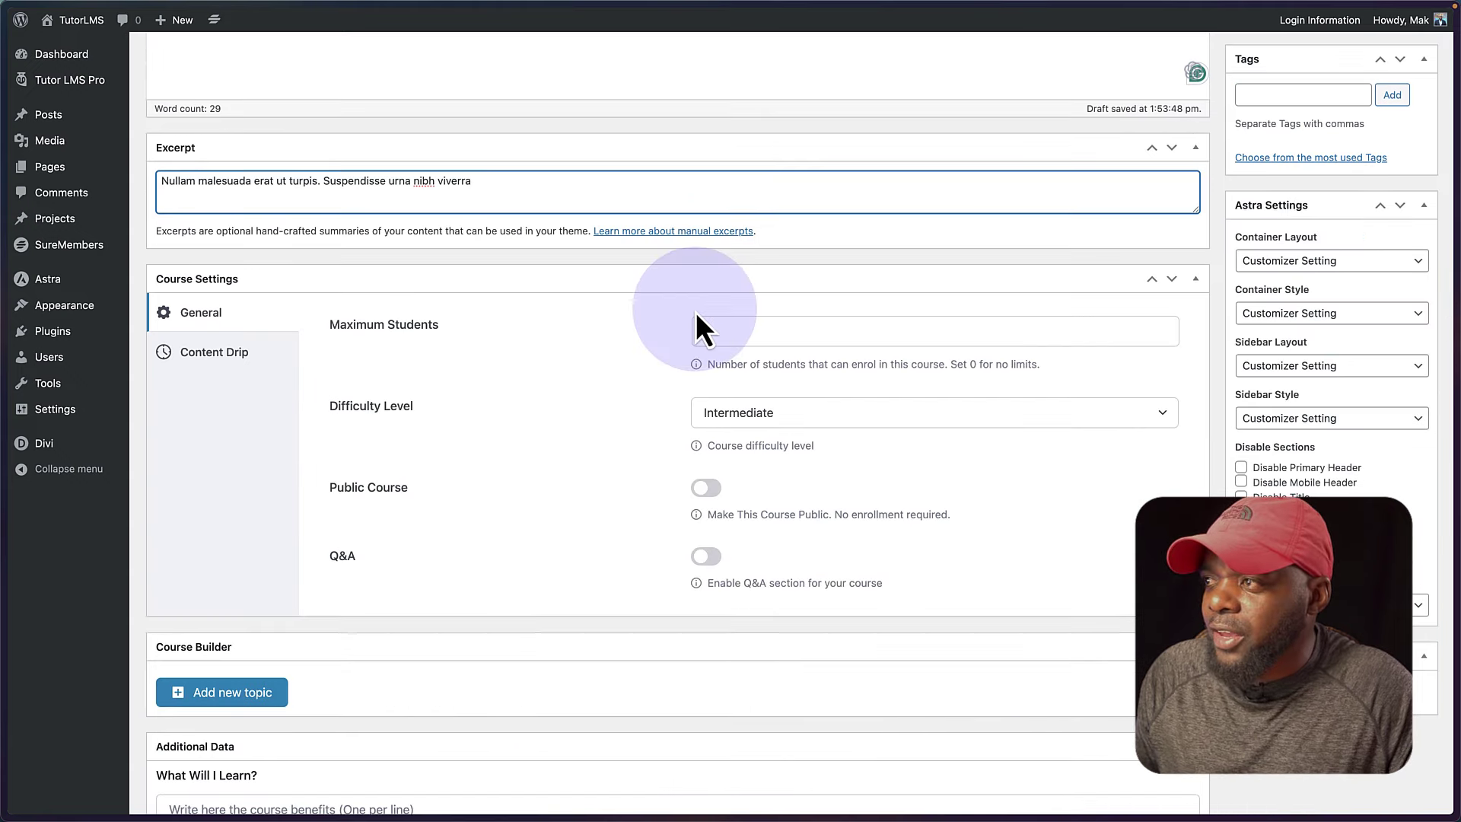
{"action": "left_click", "coordinate": [700, 331]}
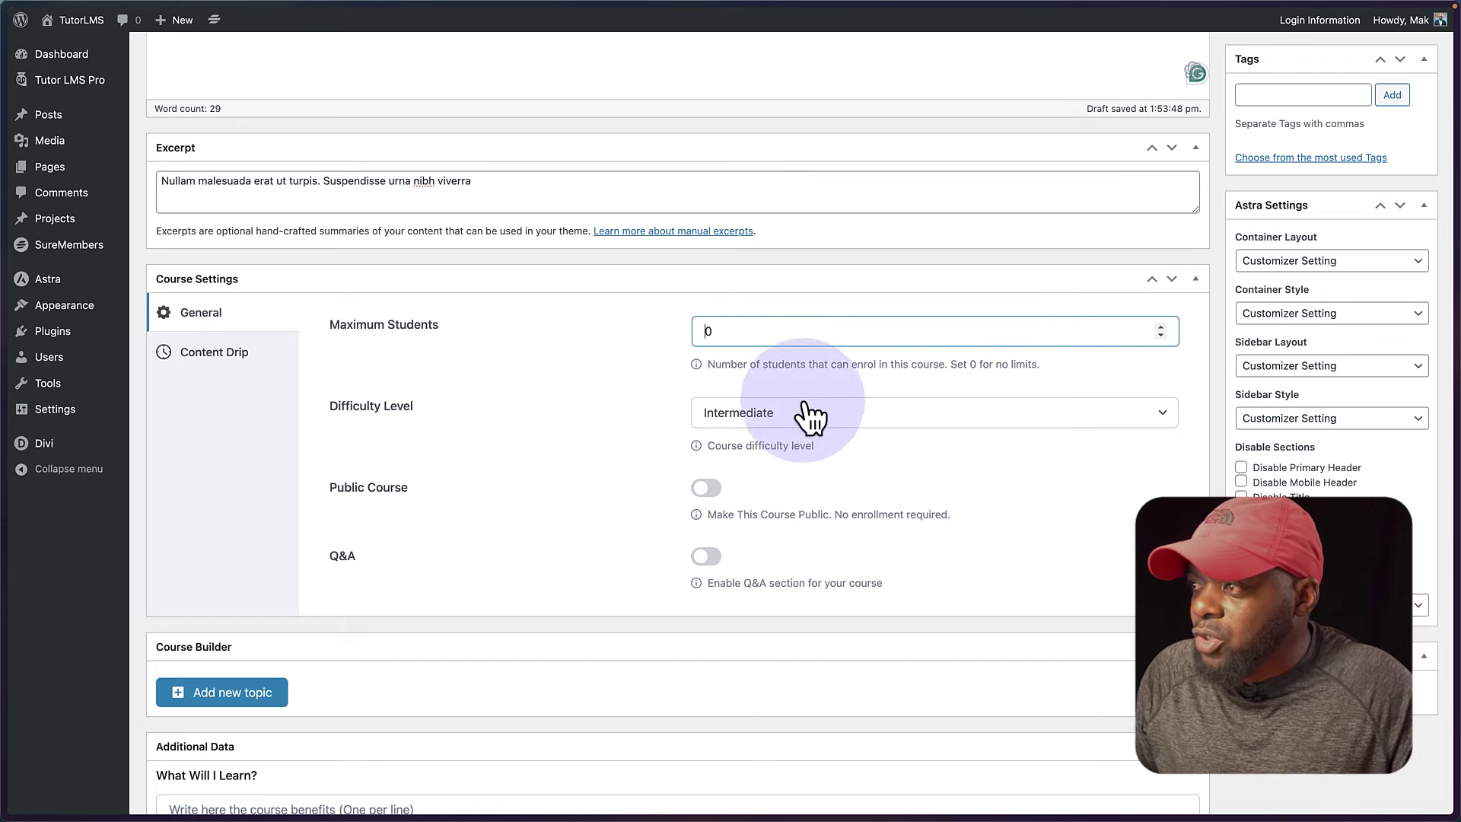
{"action": "left_click", "coordinate": [747, 415]}
{"action": "left_click", "coordinate": [729, 488]}
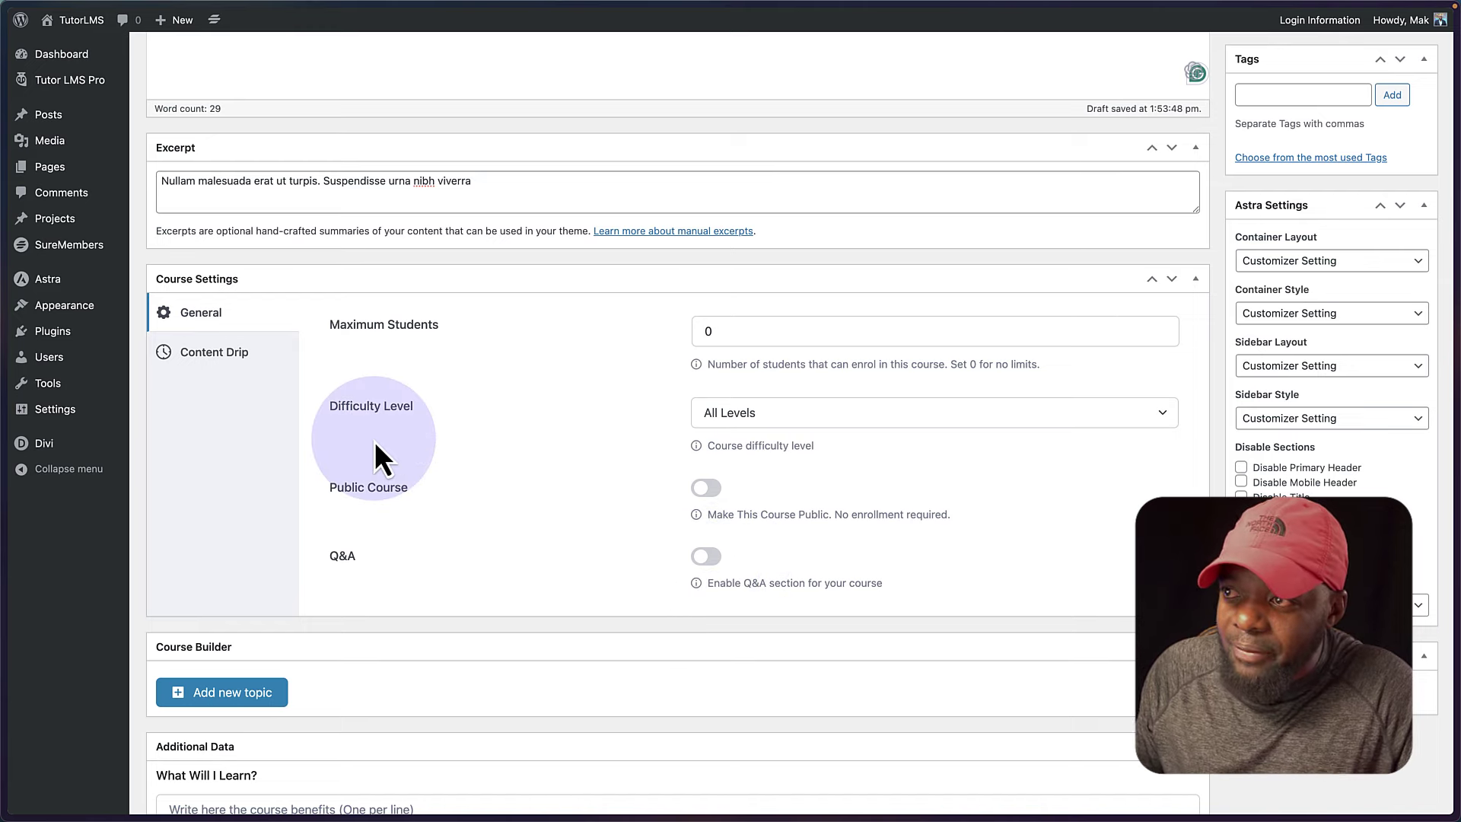
Step: Enable content drip in the course settings to view its scheduling types, and switch it off again
{"action": "left_click", "coordinate": [224, 359]}
{"action": "left_click", "coordinate": [337, 327]}
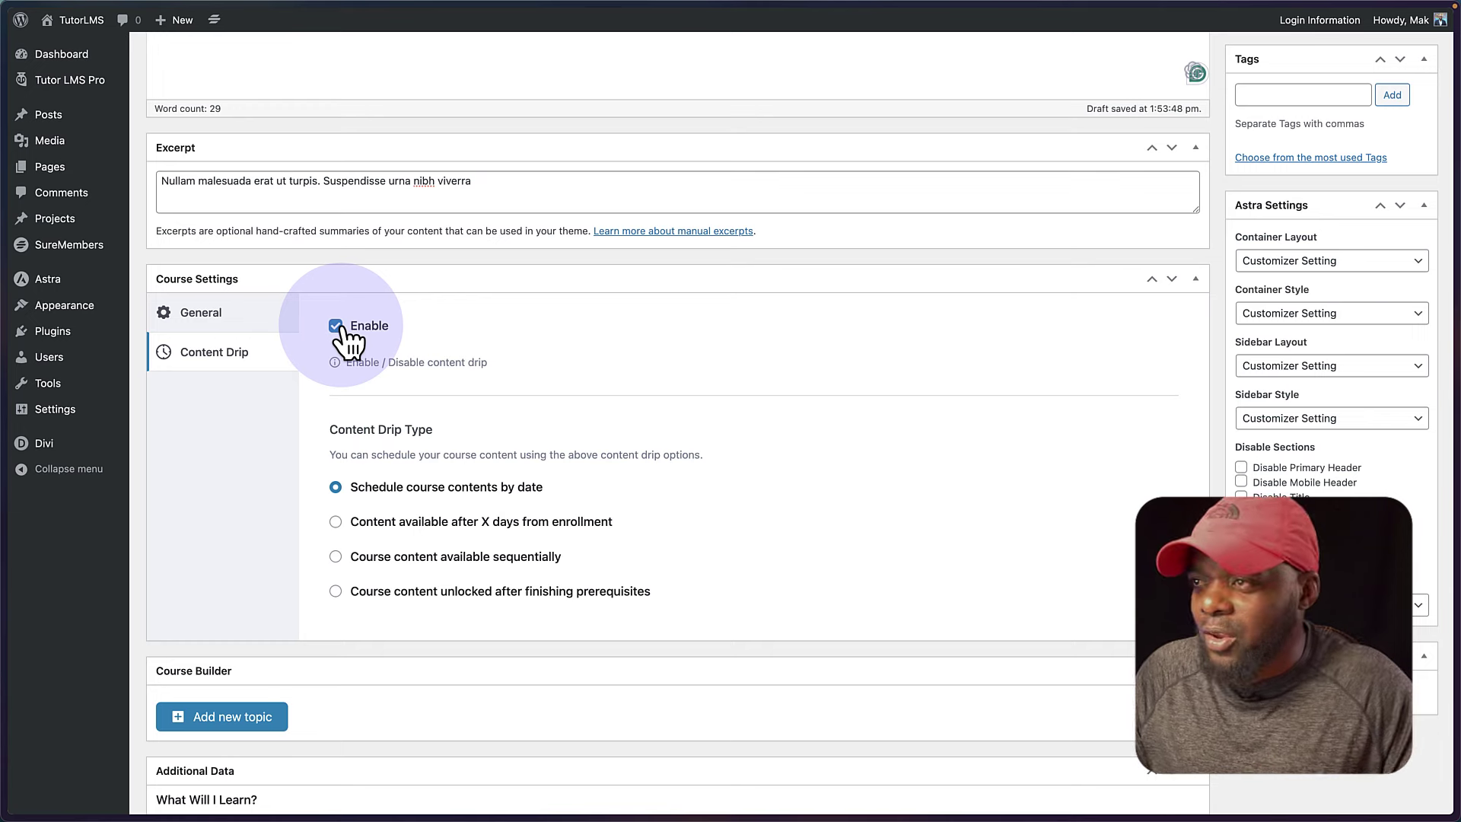
{"action": "left_click", "coordinate": [336, 327]}
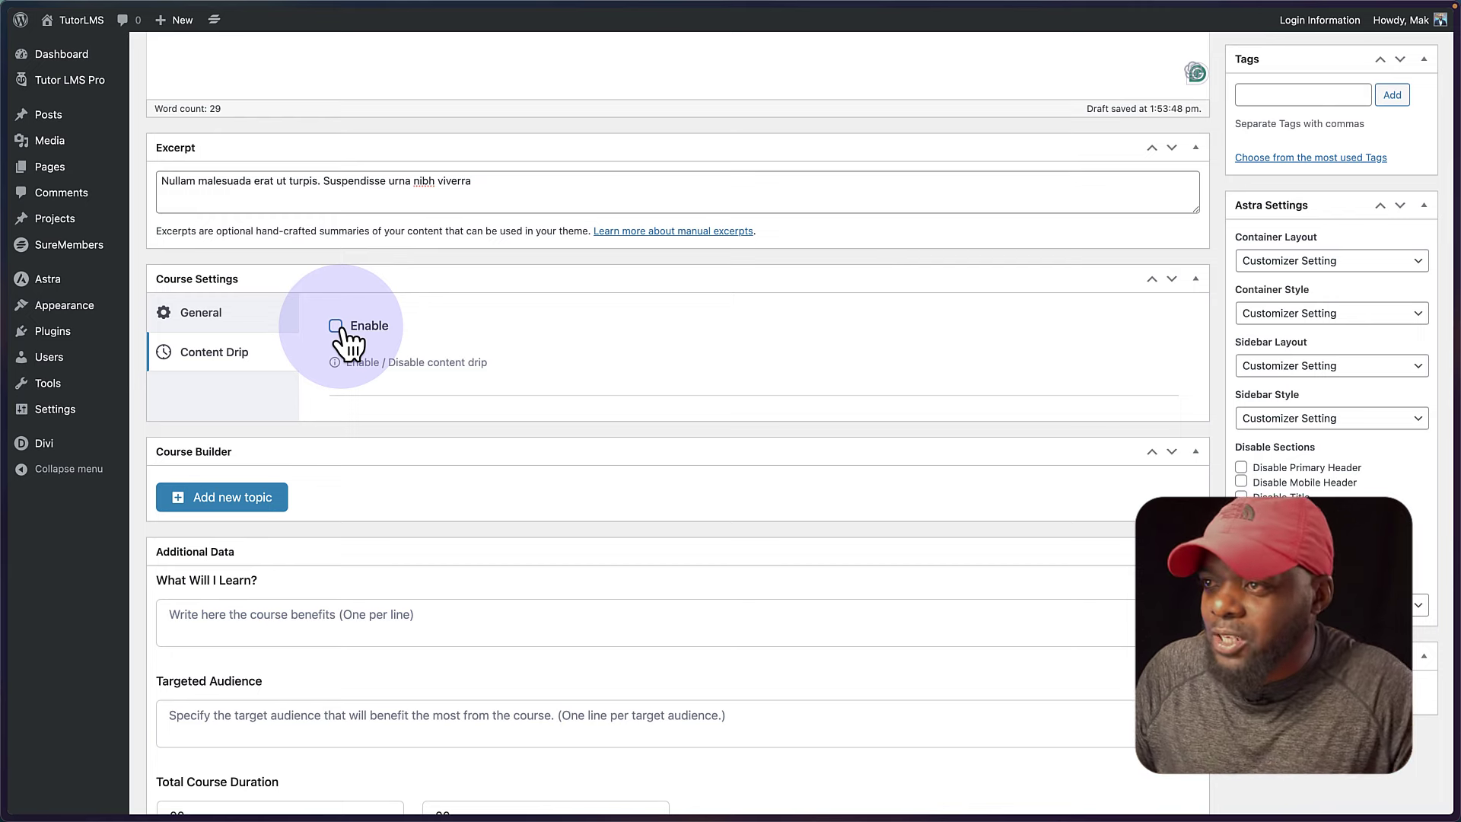
Step: Add a course topic named "My Cooking Course" with the summary "Nullam malesuada erat ut turpis. Suspendisse urna nibh viverra."
{"action": "scroll", "coordinate": [435, 466], "scroll_direction": "down", "scroll_amount": 5}
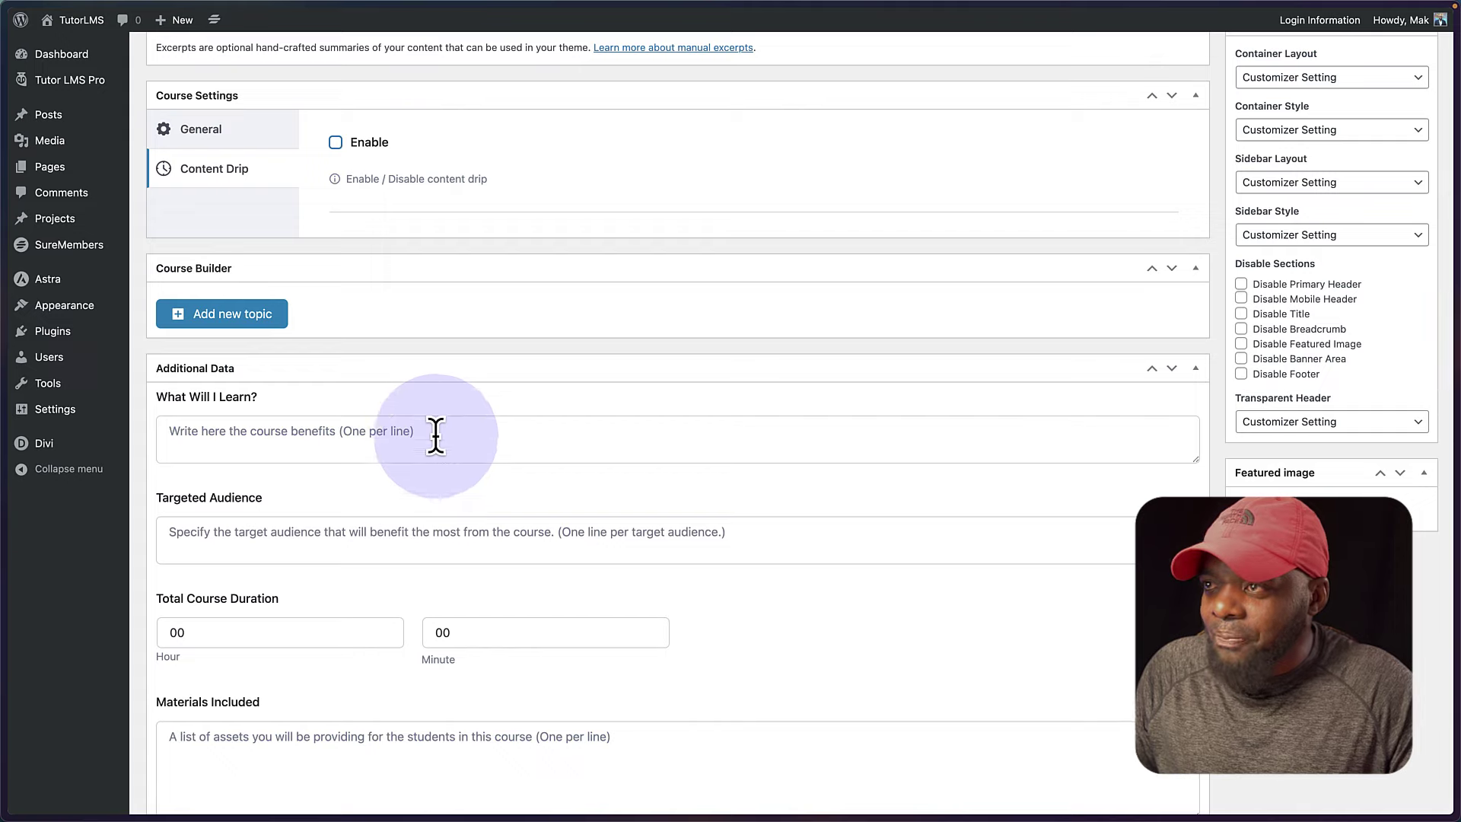
{"action": "scroll", "coordinate": [435, 434], "scroll_direction": "up", "scroll_amount": 2}
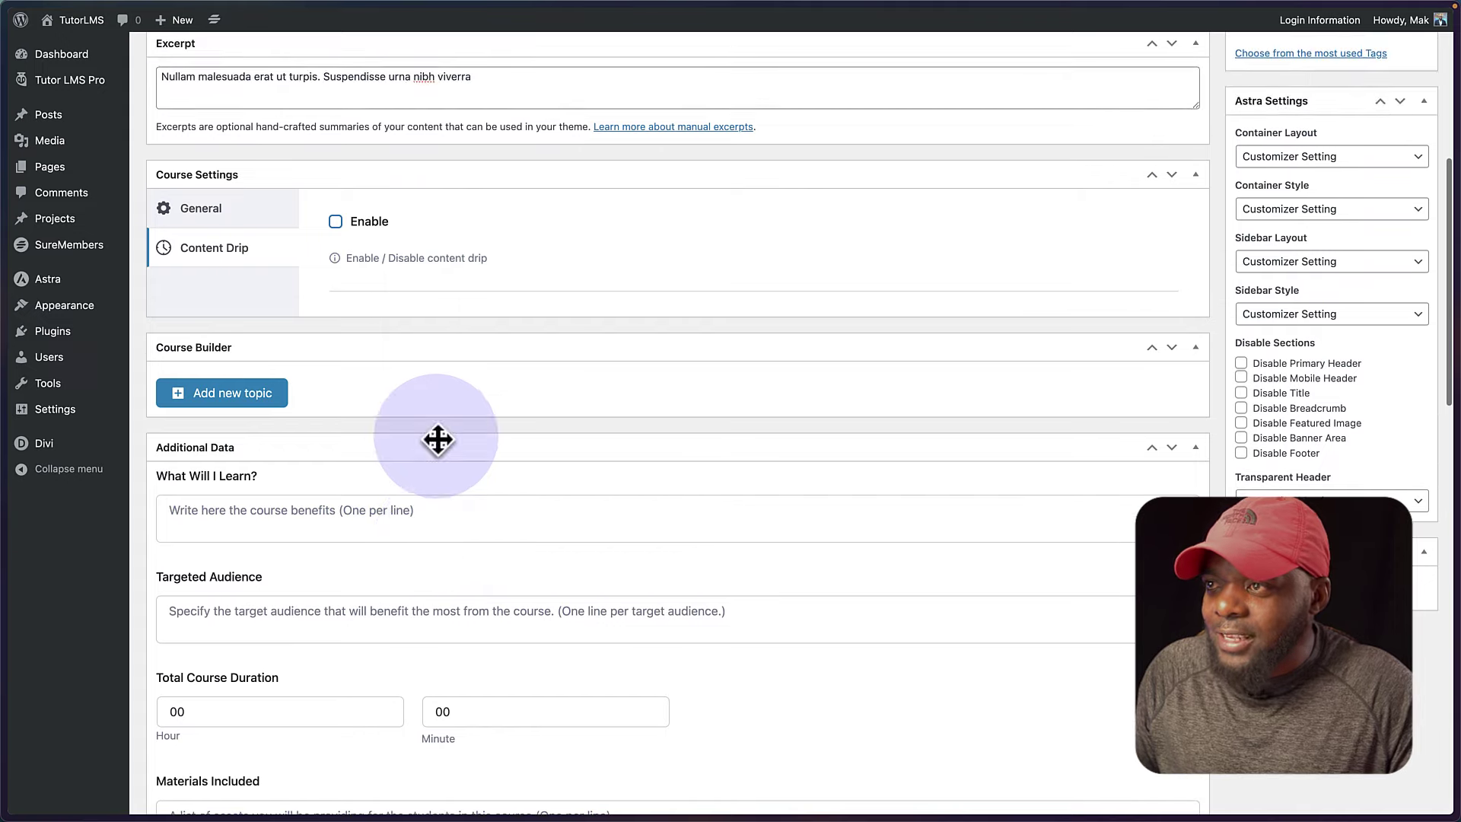
{"action": "left_click", "coordinate": [248, 398]}
{"action": "left_click", "coordinate": [547, 333]}
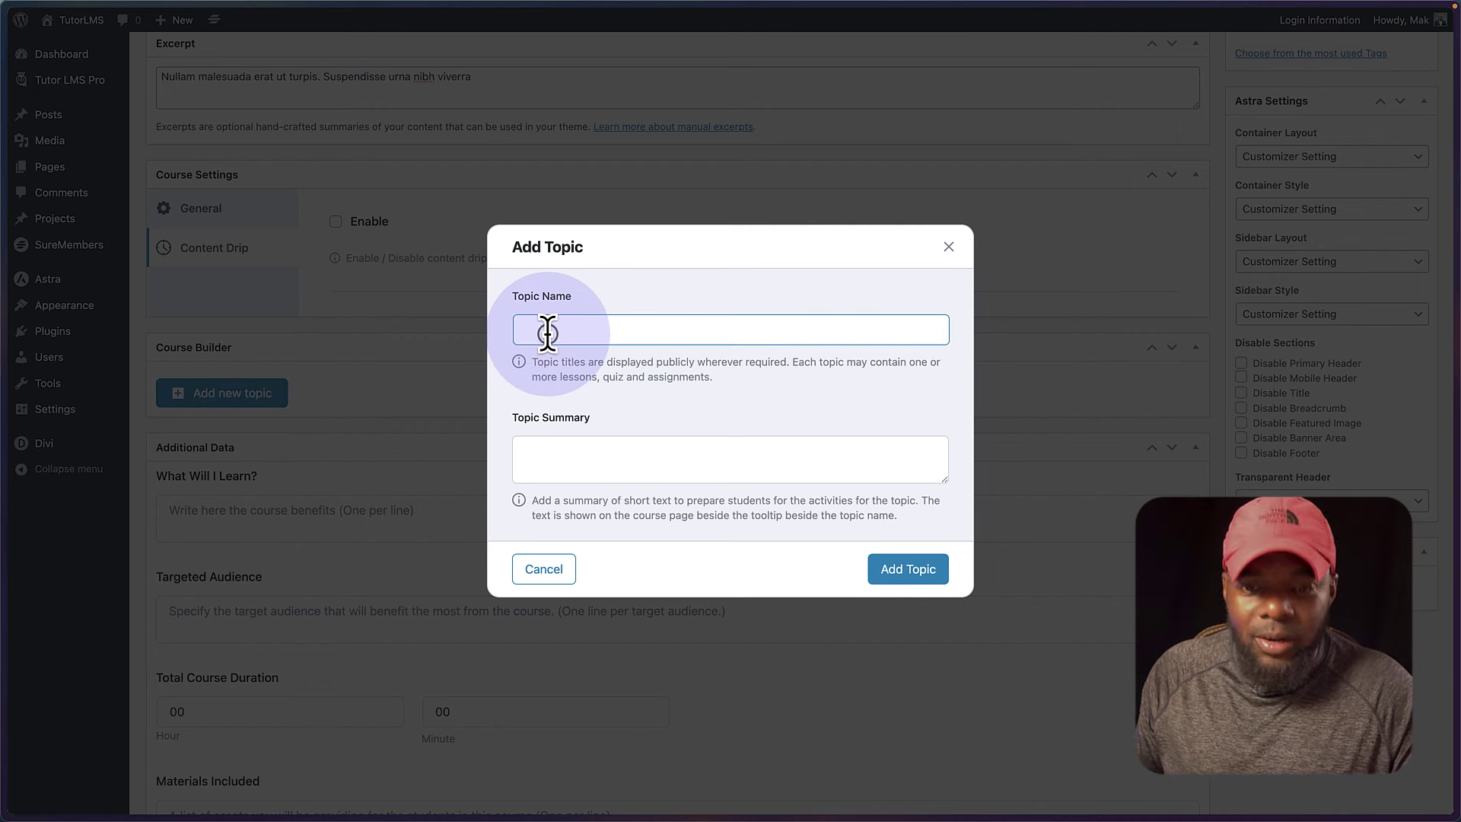
{"action": "type", "text": "My C"}
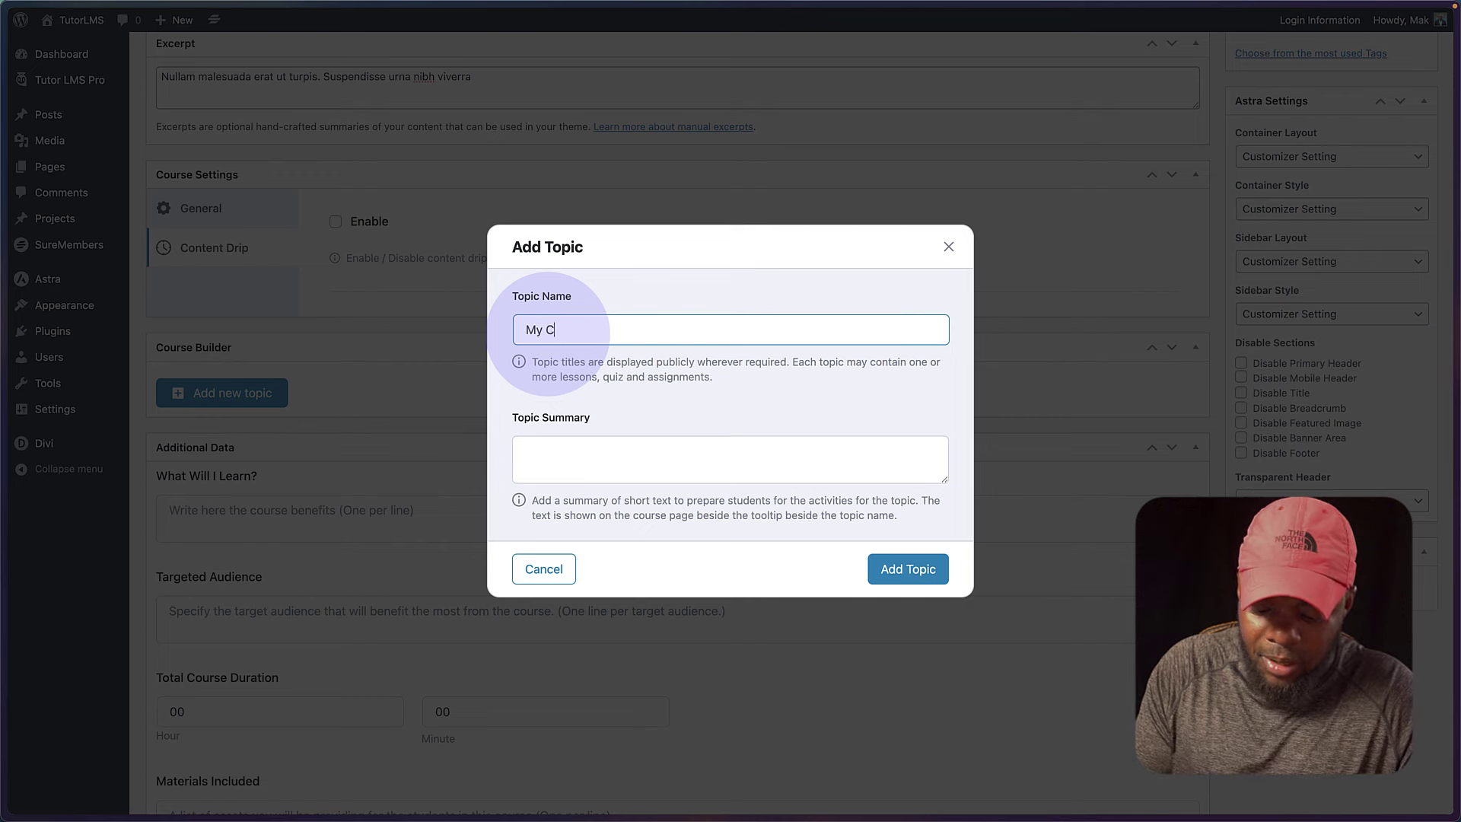
{"action": "type", "text": "ooking C"}
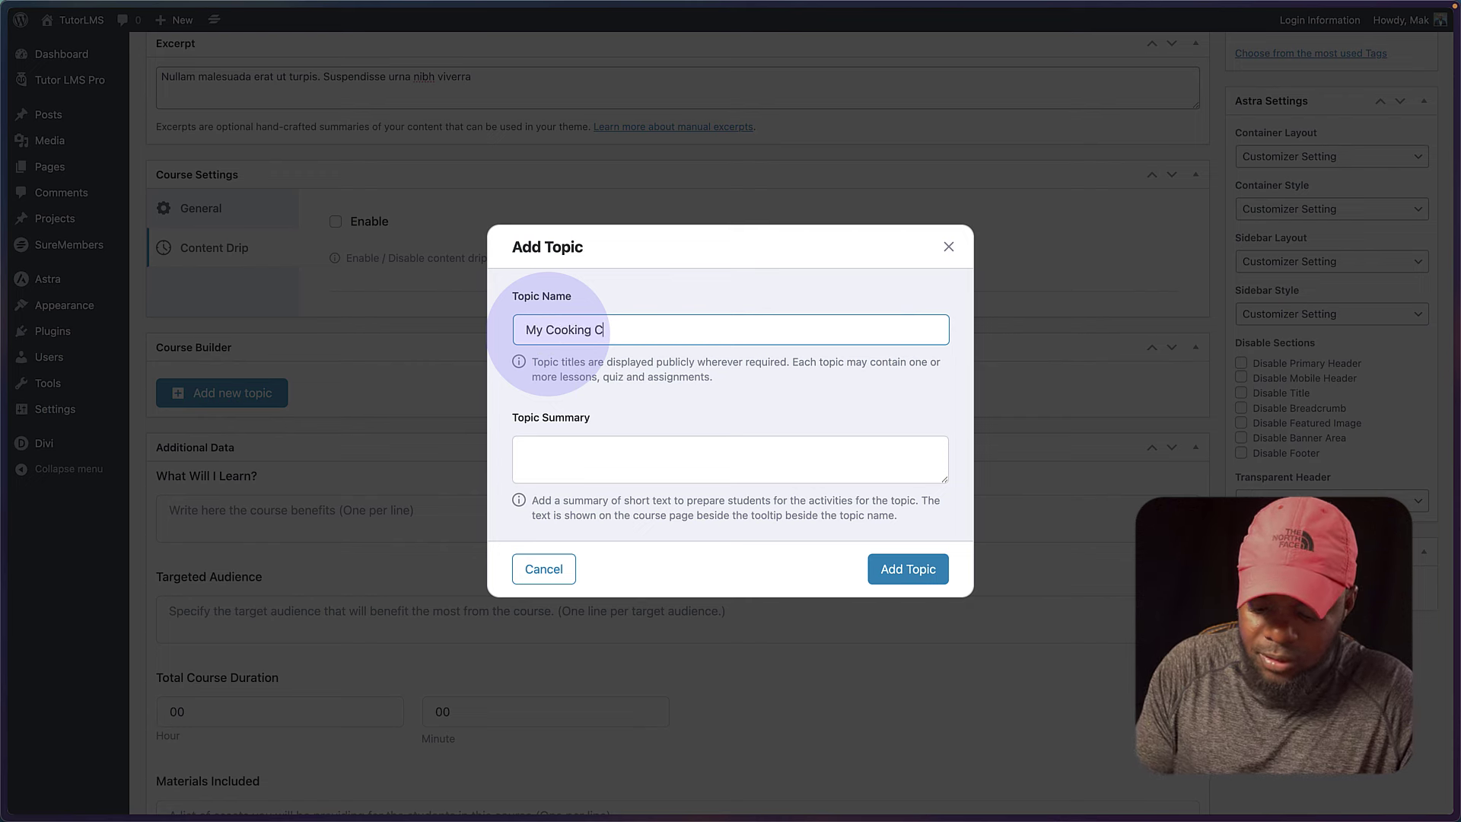
{"action": "type", "text": "ourse"}
{"action": "left_click", "coordinate": [572, 448]}
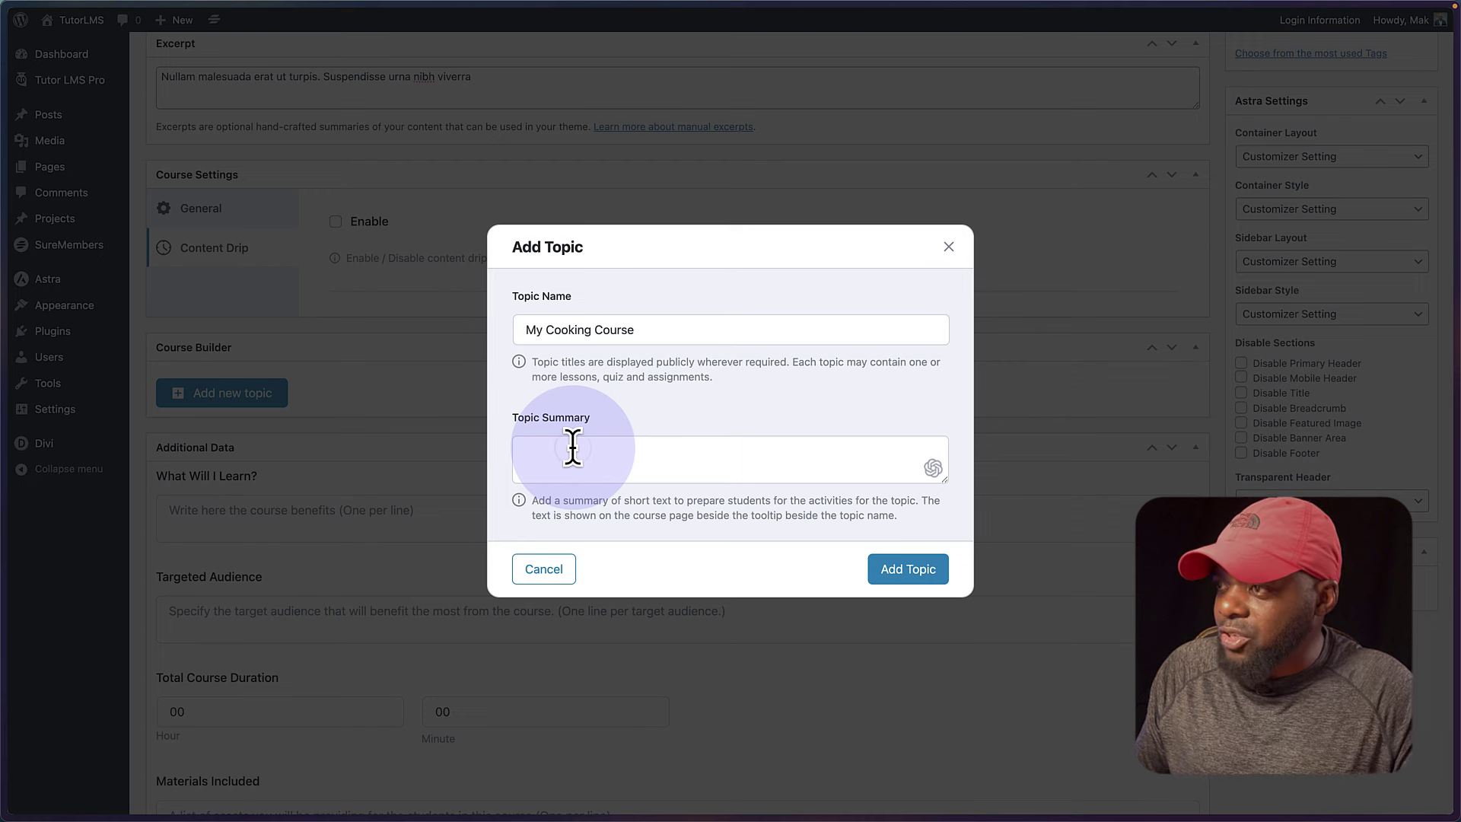
{"action": "key", "text": "ctrl+v"}
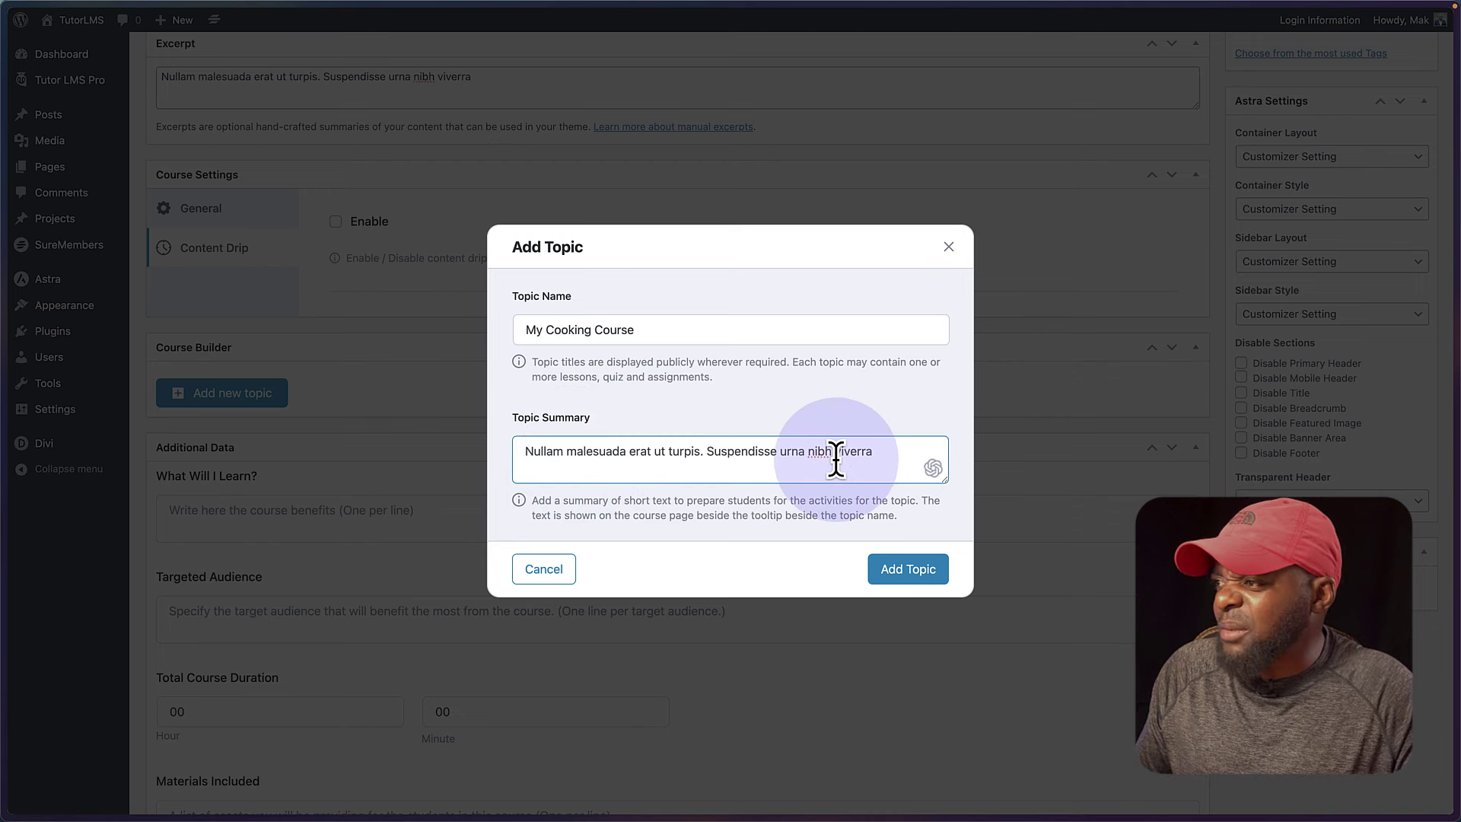
{"action": "type", "text": "."}
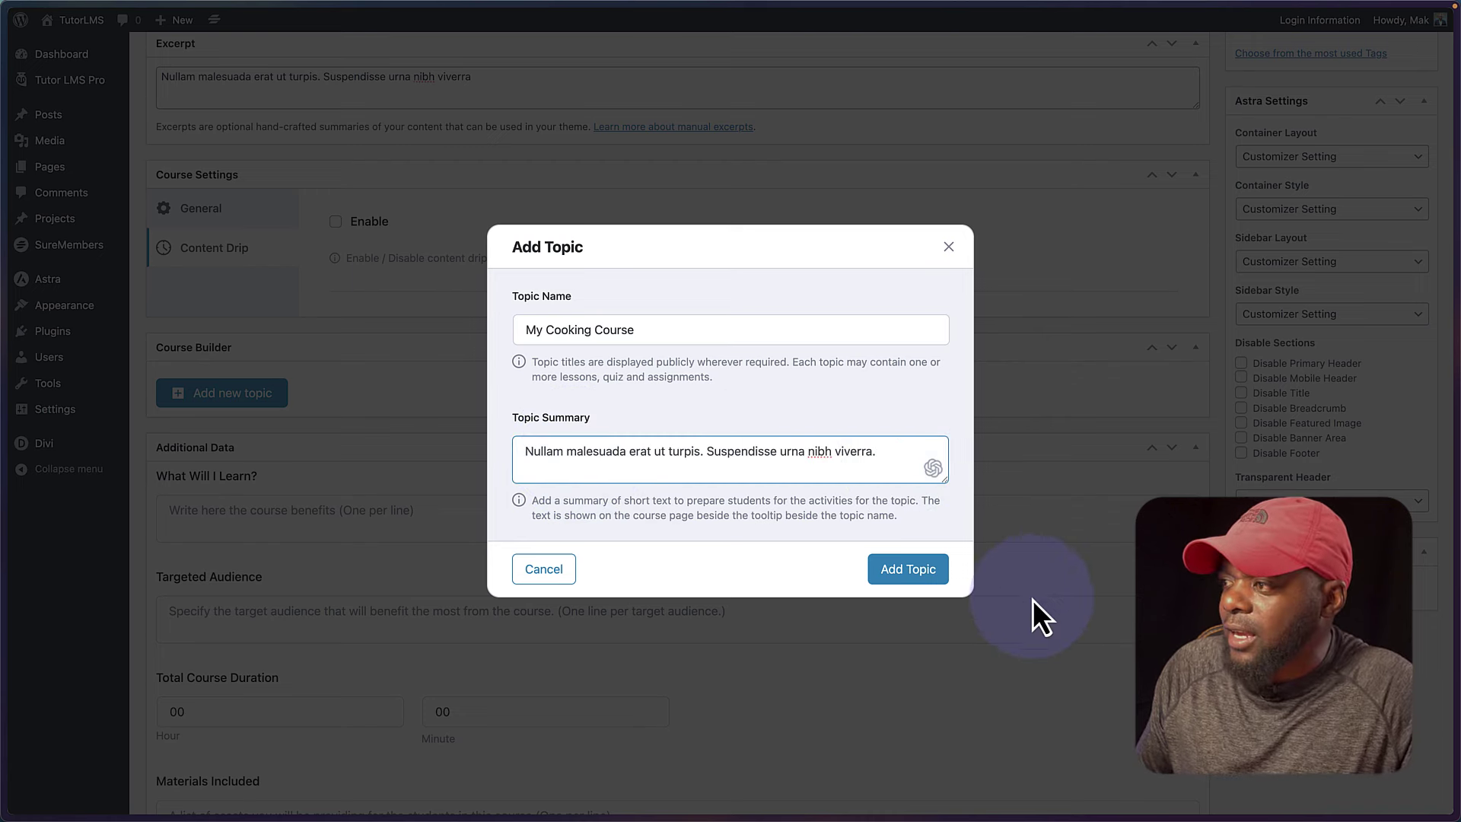
{"action": "left_click", "coordinate": [908, 572]}
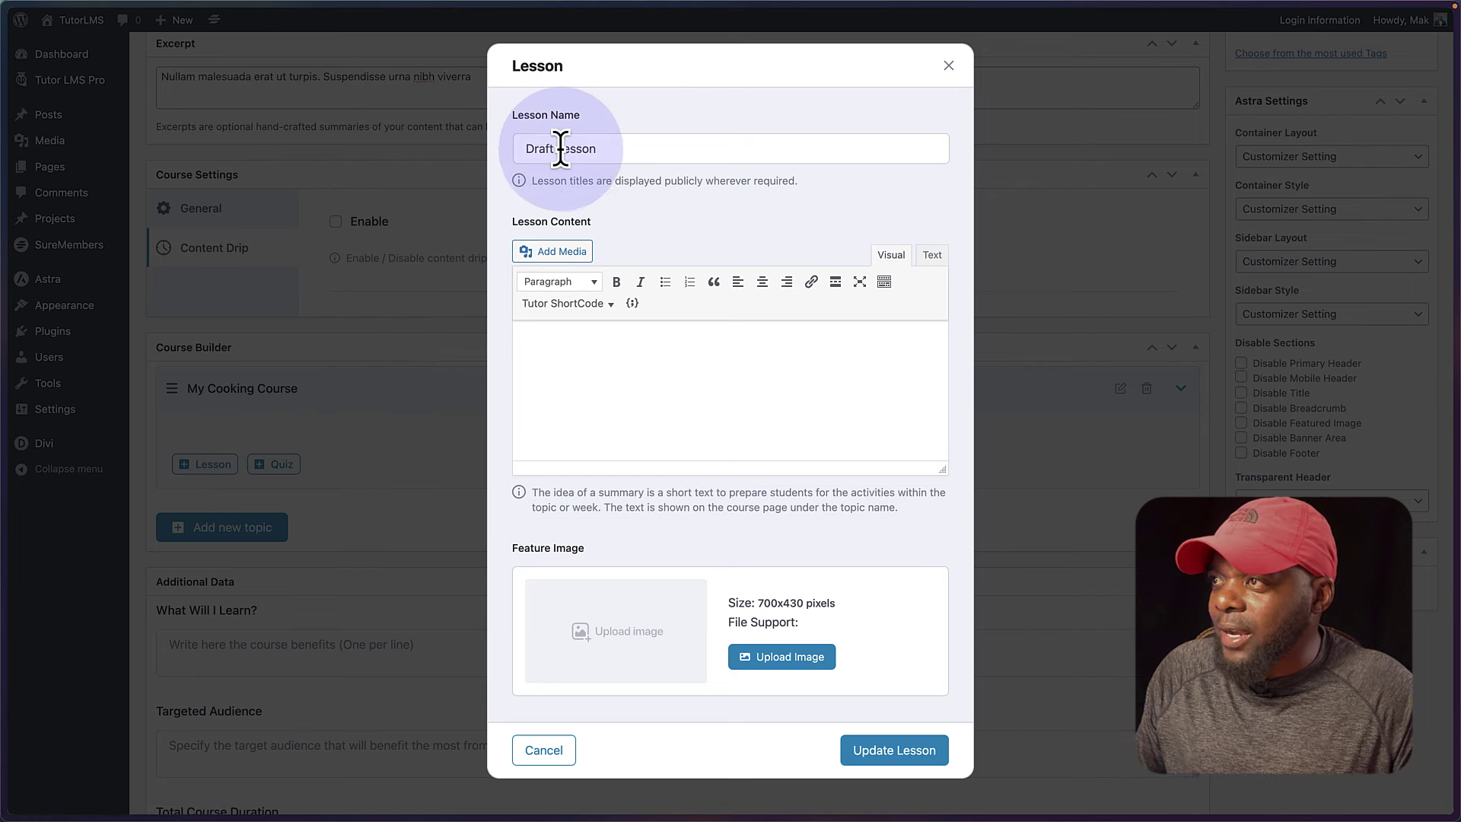
Step: Name the topic's first lesson "Lesson One" and fill its content with "Nullam malesuada erat ut turpis. Suspendisse urna nibh viverra"
{"action": "left_click_drag", "start_coordinate": [557, 148], "coordinate": [508, 148]}
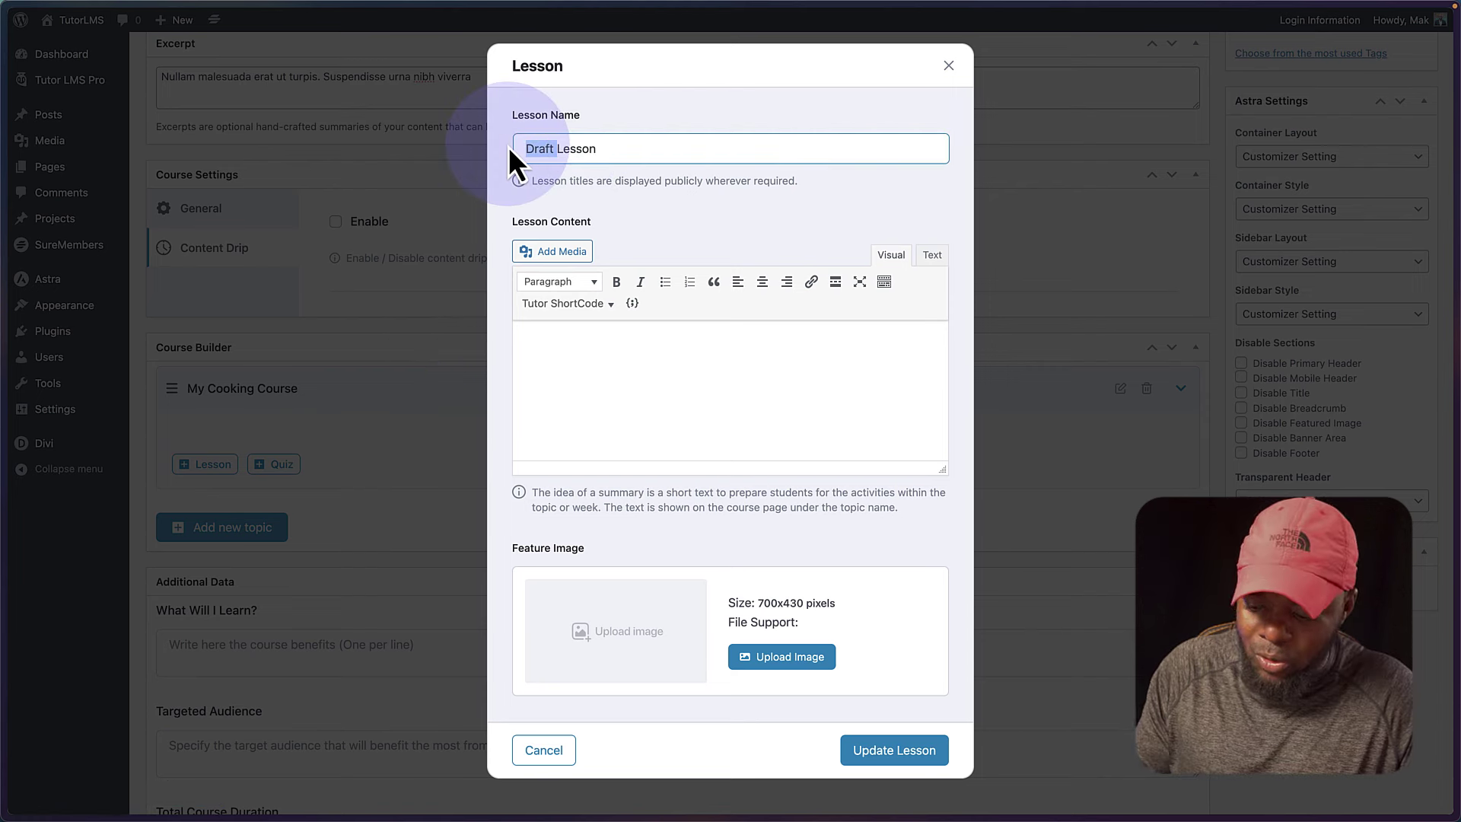
{"action": "key", "text": "BackSpace"}
{"action": "left_click", "coordinate": [587, 146]}
{"action": "type", "text": "One"}
{"action": "left_click", "coordinate": [546, 337]}
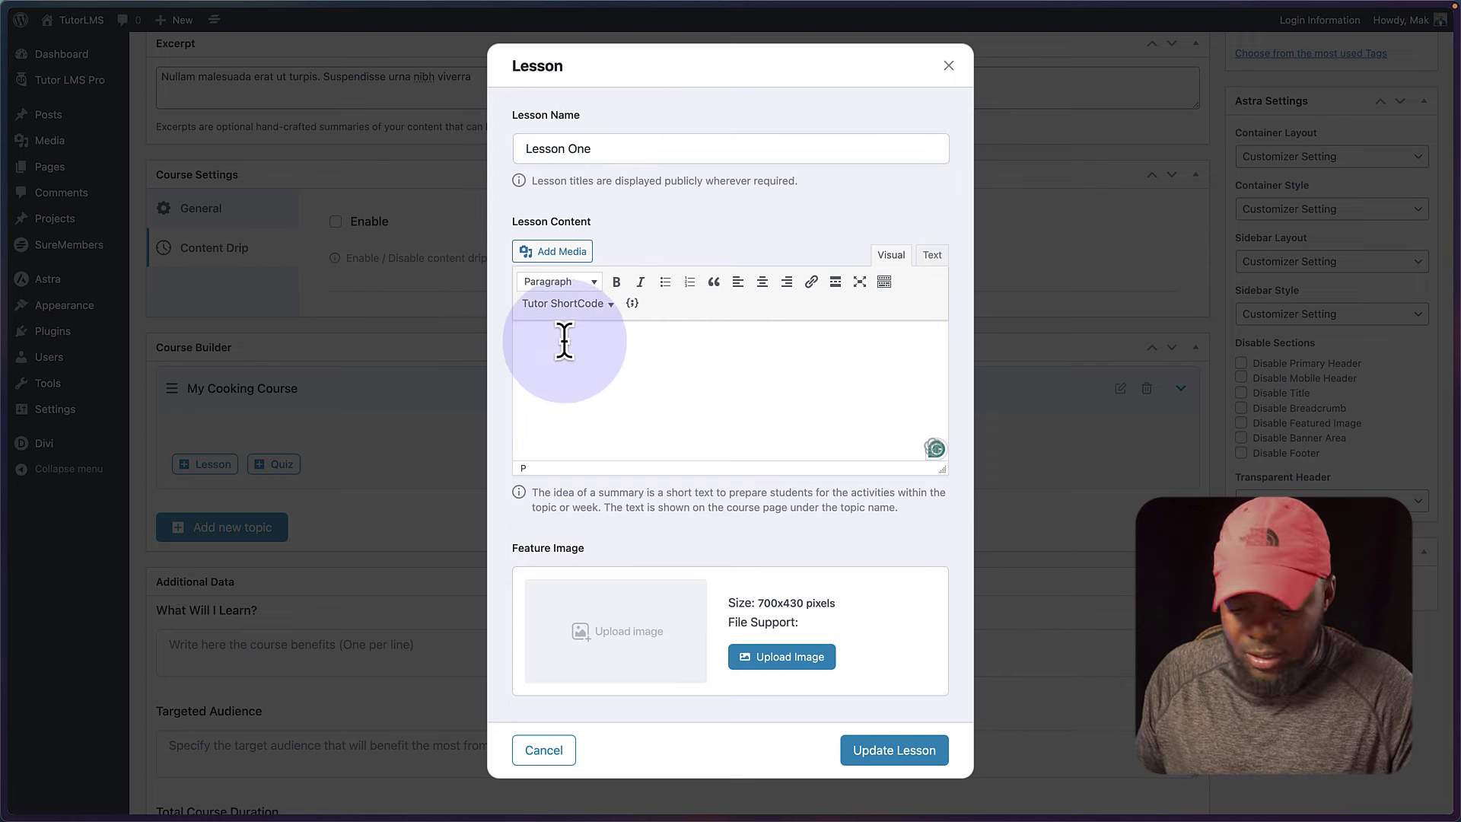
{"action": "key", "text": "super+v"}
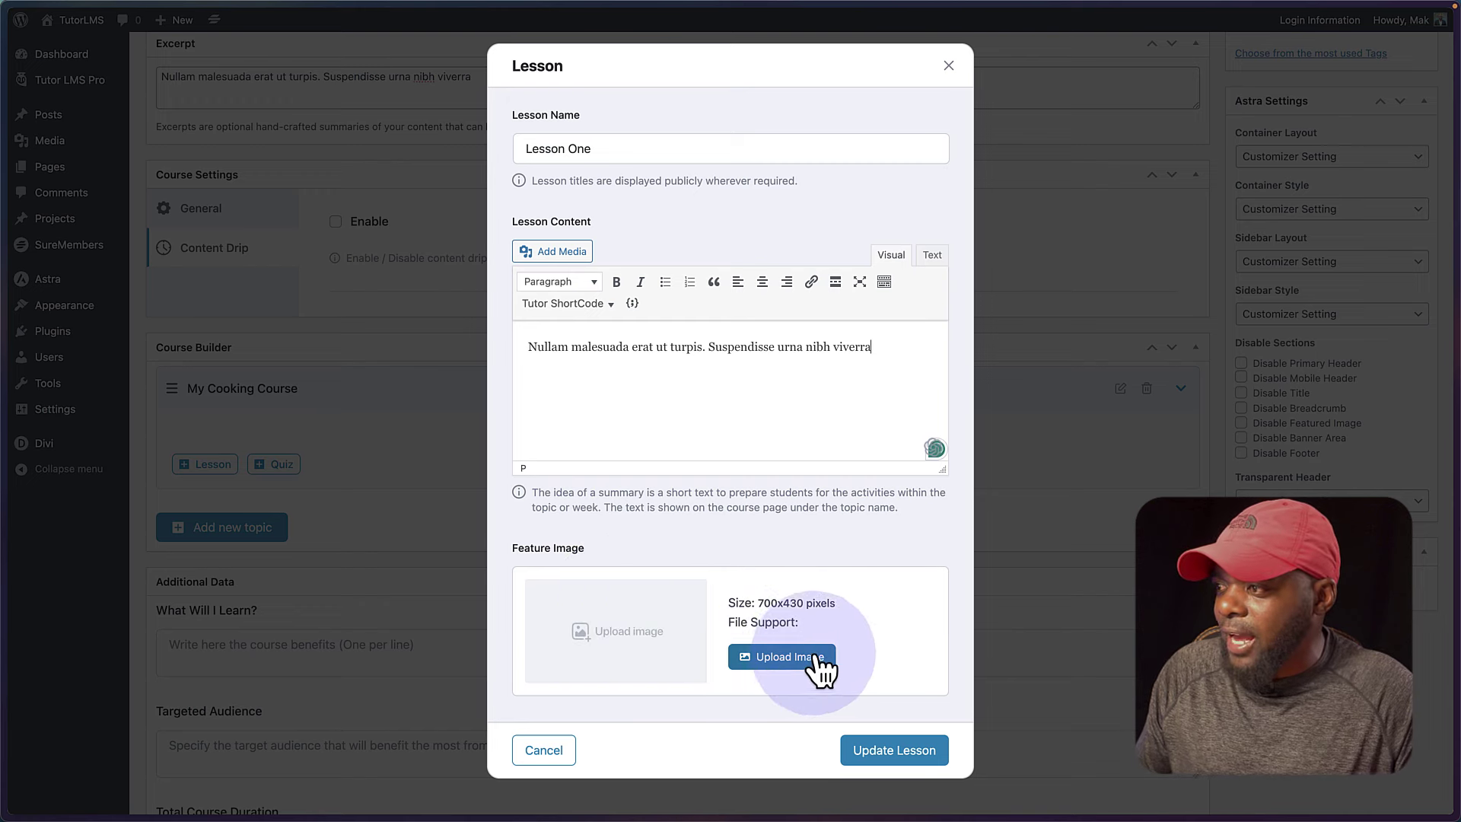
{"action": "scroll", "coordinate": [784, 661], "scroll_direction": "down", "scroll_amount": 5}
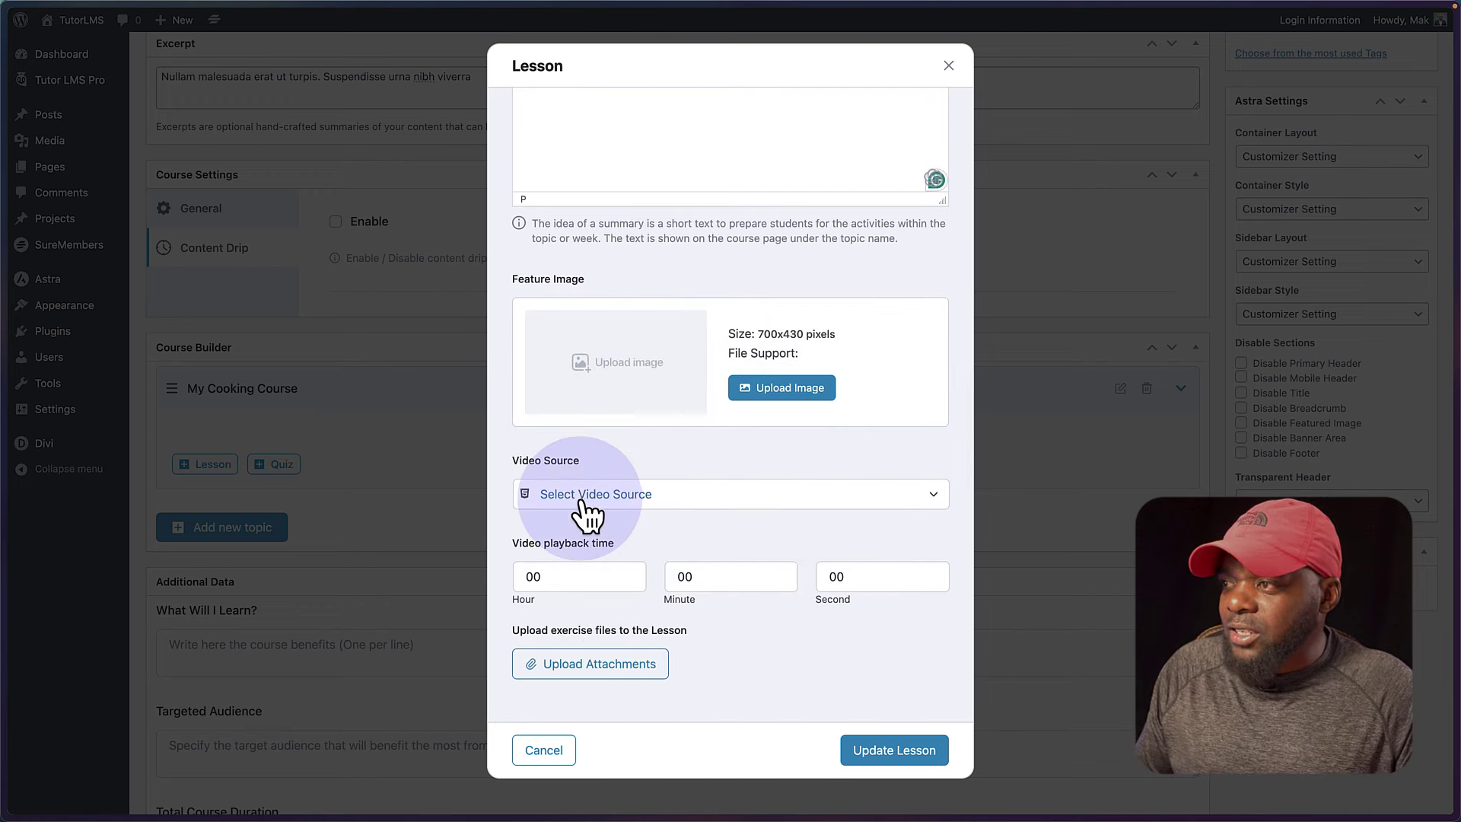
{"action": "left_click", "coordinate": [585, 506]}
{"action": "left_click", "coordinate": [578, 515]}
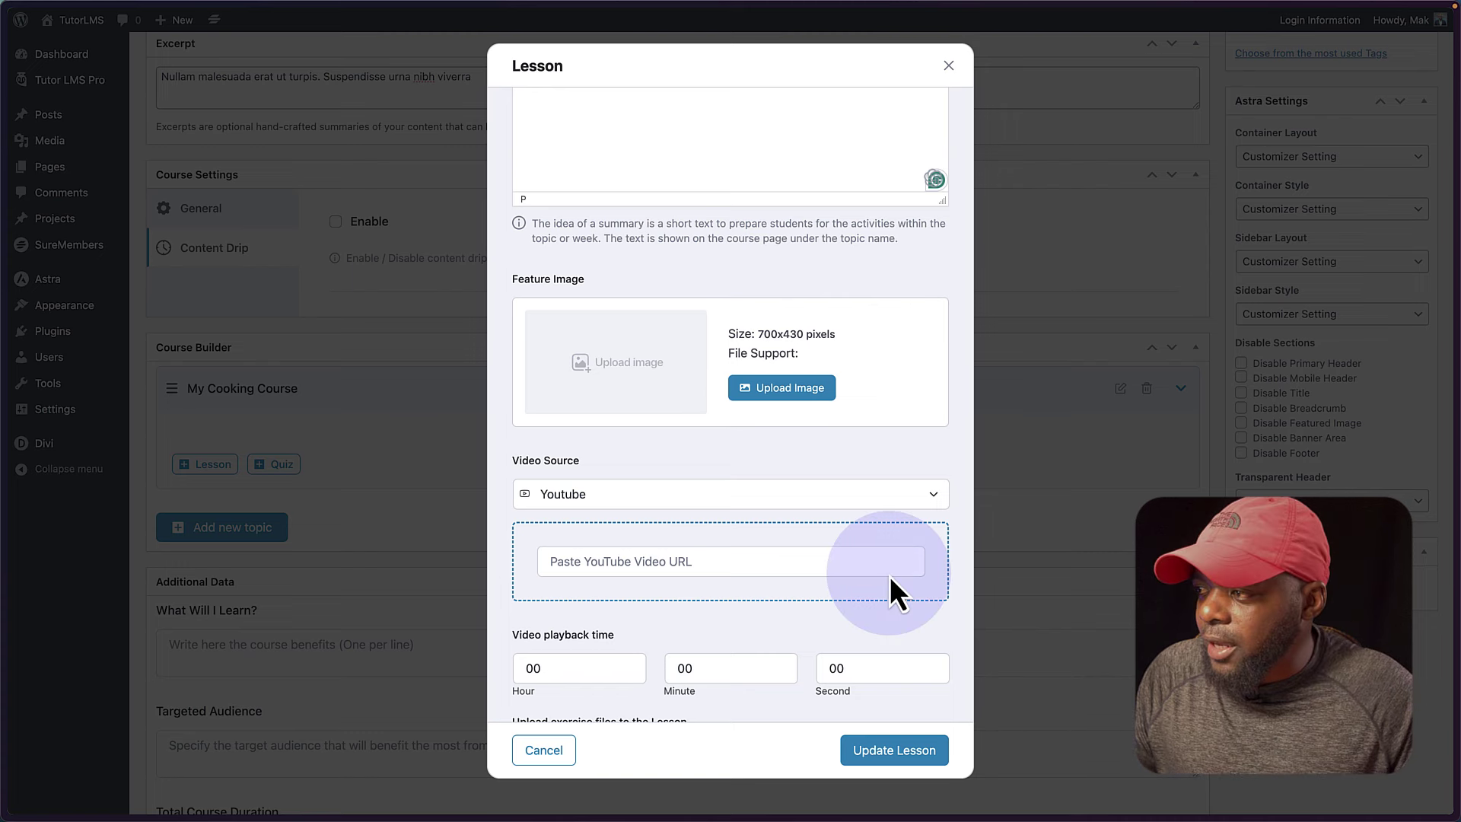
{"action": "left_click", "coordinate": [874, 560]}
{"action": "type", "text": "https://youtu.be/mH-npRTFY-I?si=E1T9rfjhLjCS92bo"}
{"action": "scroll", "coordinate": [761, 624], "scroll_direction": "down", "scroll_amount": 2}
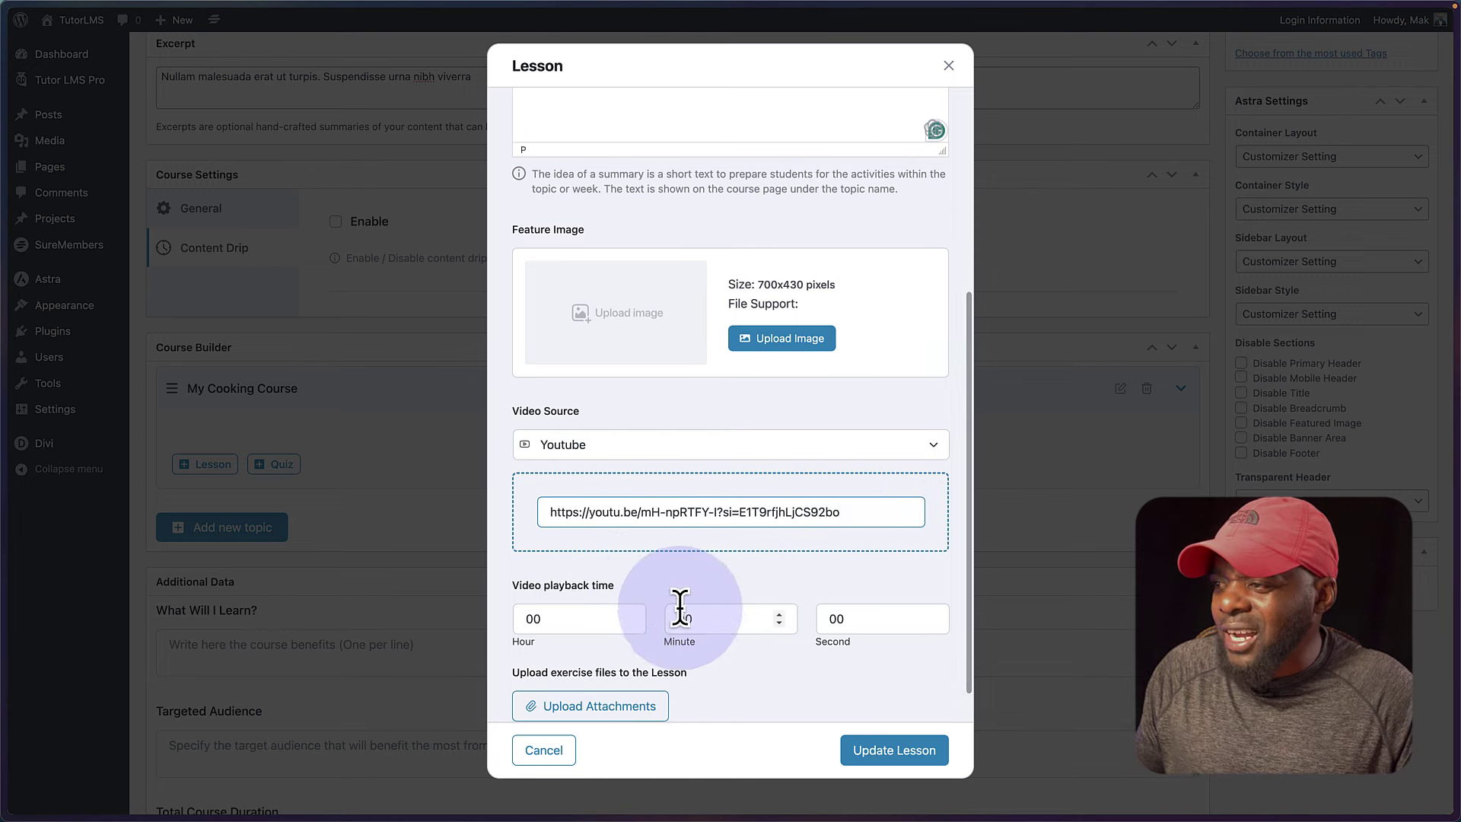
{"action": "scroll", "coordinate": [685, 617], "scroll_direction": "down", "scroll_amount": 1}
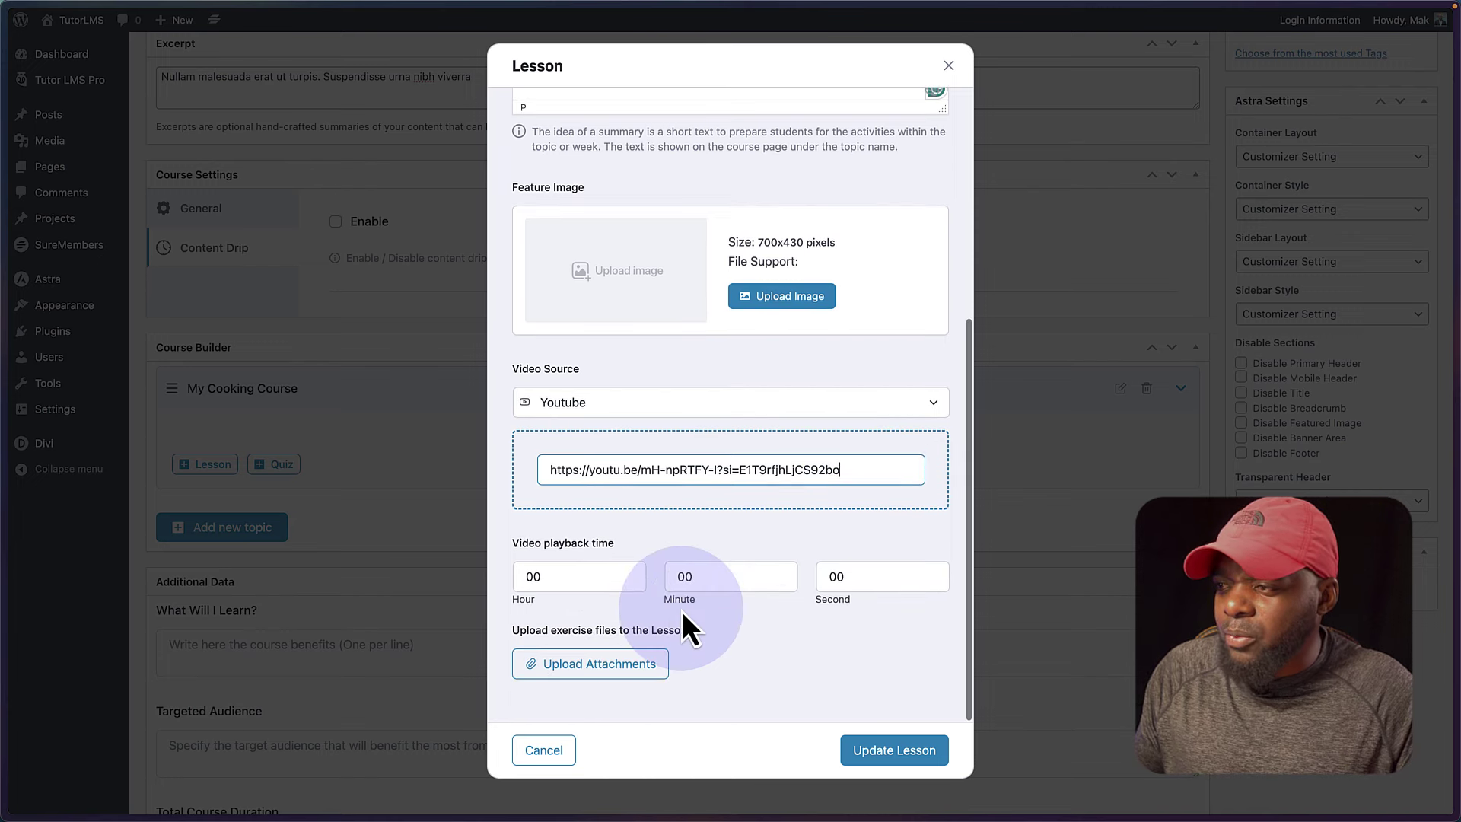
{"action": "left_click", "coordinate": [878, 752]}
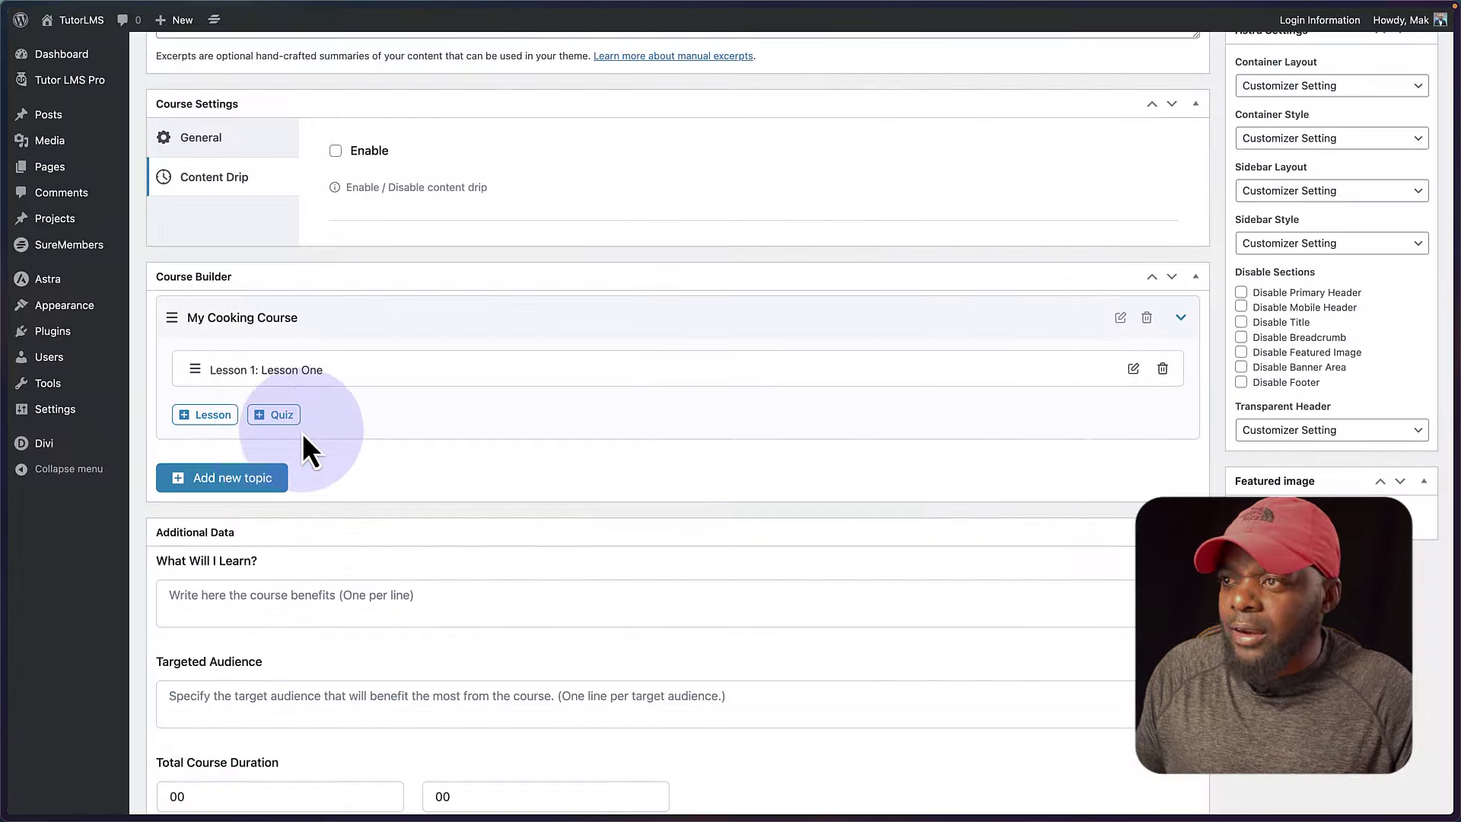
Step: Add another lesson named "Lesson Two" to the topic and look at the available Tutor shortcodes without inserting one
{"action": "left_click", "coordinate": [202, 415]}
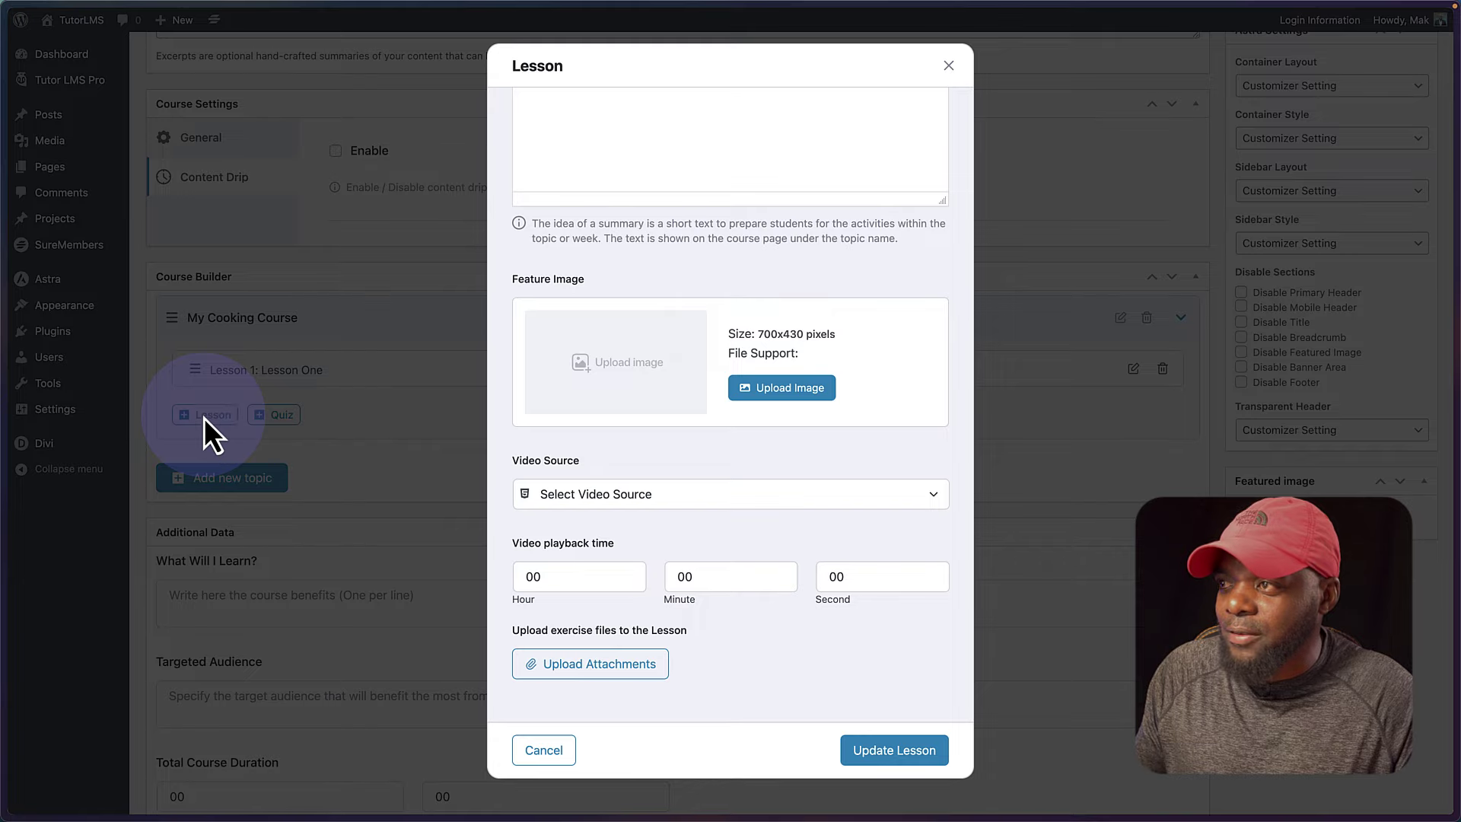
{"action": "scroll", "coordinate": [640, 402], "scroll_direction": "up", "scroll_amount": 10}
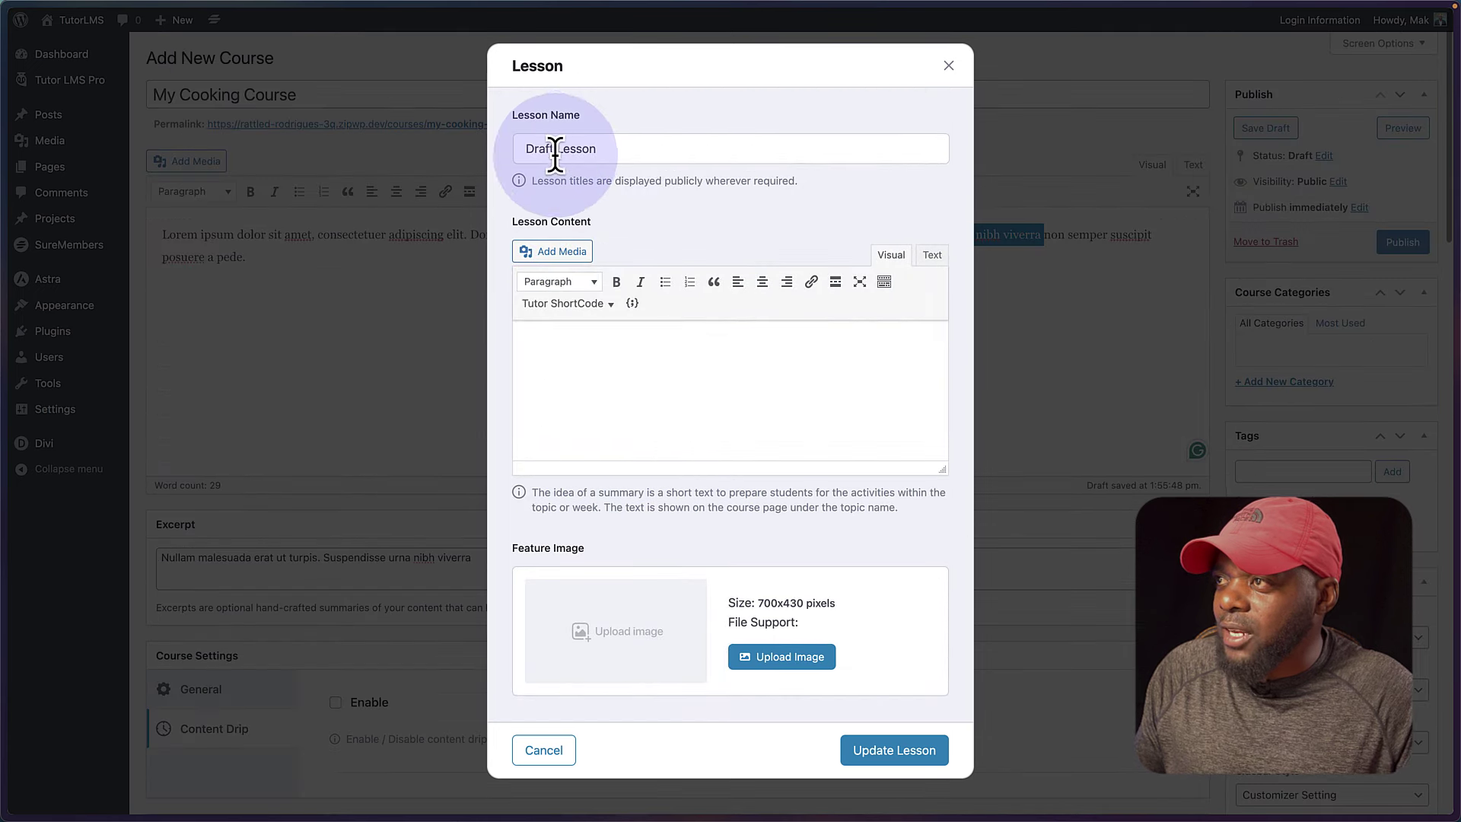
{"action": "left_click_drag", "start_coordinate": [559, 148], "coordinate": [490, 152]}
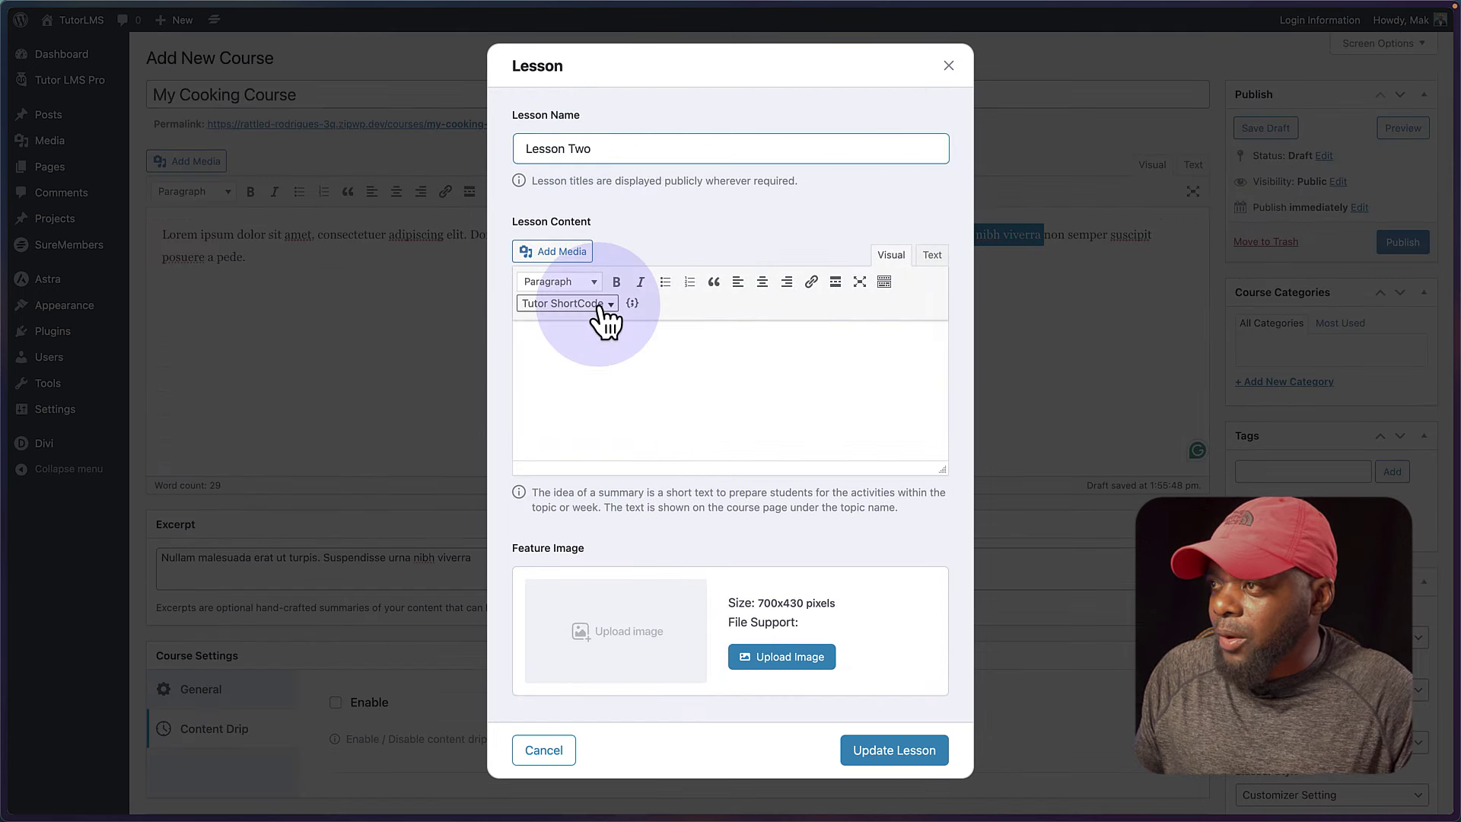
{"action": "left_click", "coordinate": [597, 307]}
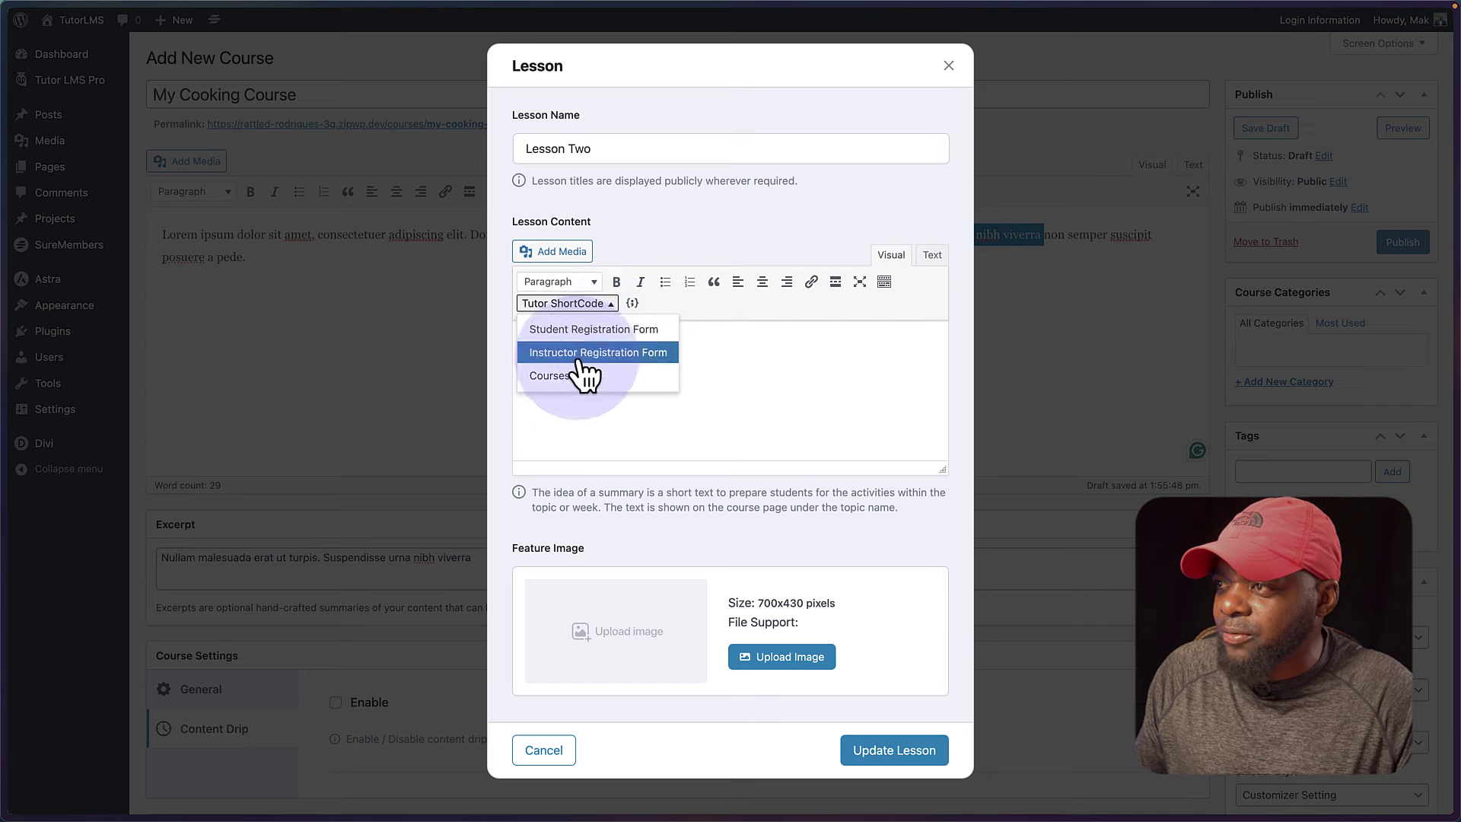
{"action": "left_click", "coordinate": [707, 312]}
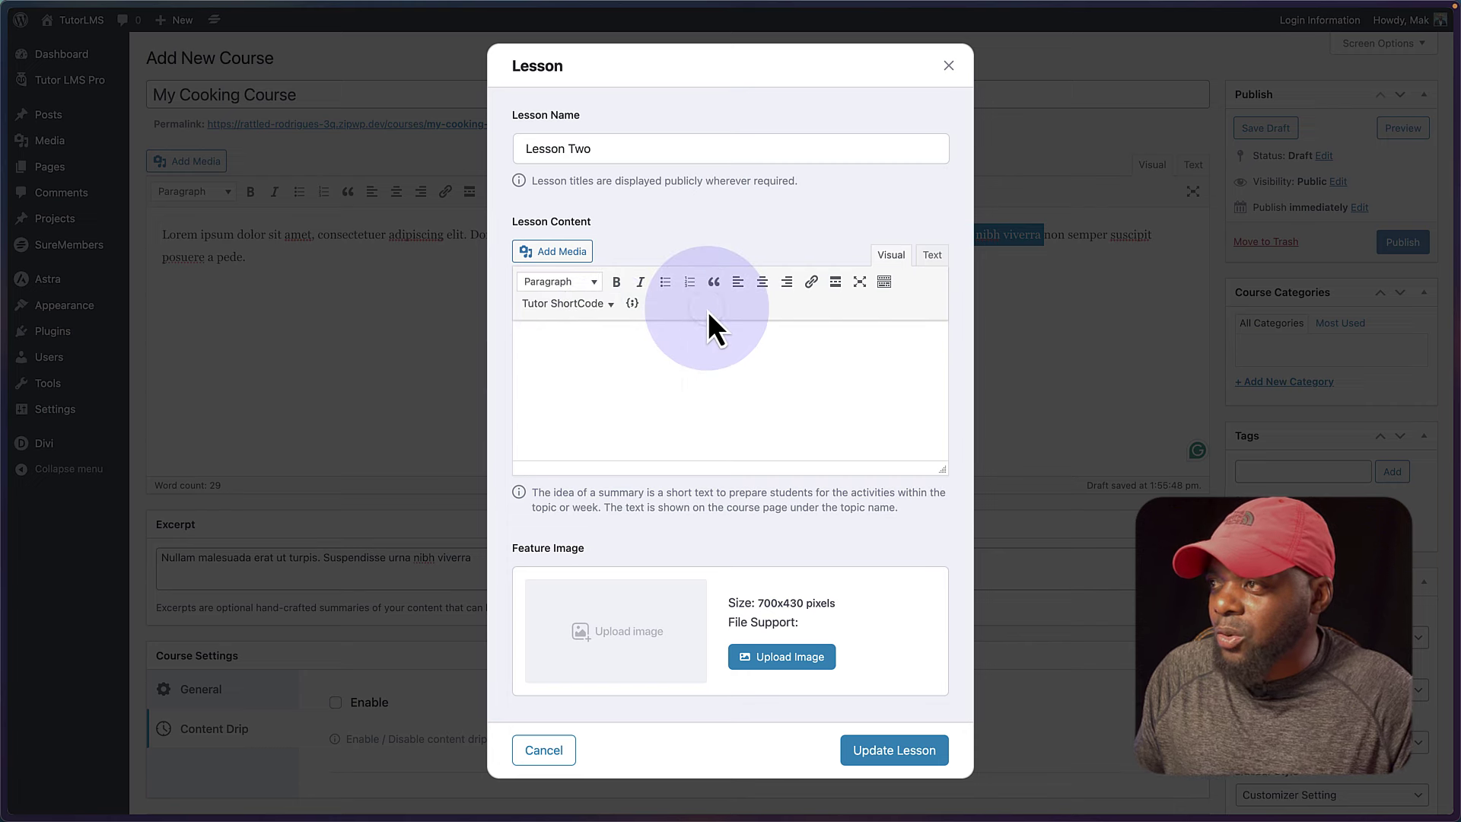
{"action": "scroll", "coordinate": [724, 540], "scroll_direction": "down", "scroll_amount": 3}
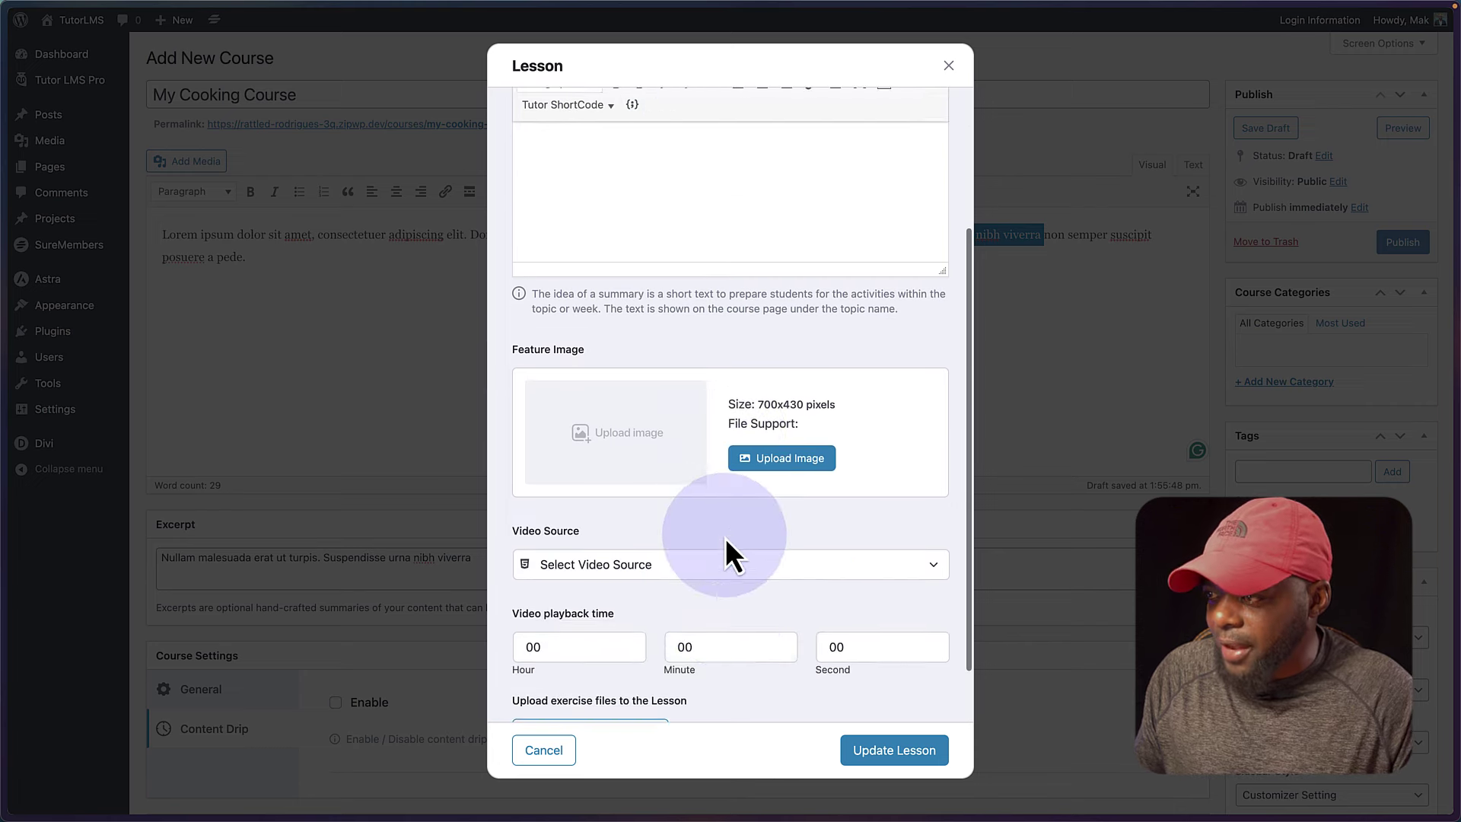
{"action": "scroll", "coordinate": [724, 537], "scroll_direction": "down", "scroll_amount": 1}
{"action": "left_click", "coordinate": [706, 498]}
{"action": "left_click", "coordinate": [696, 512]}
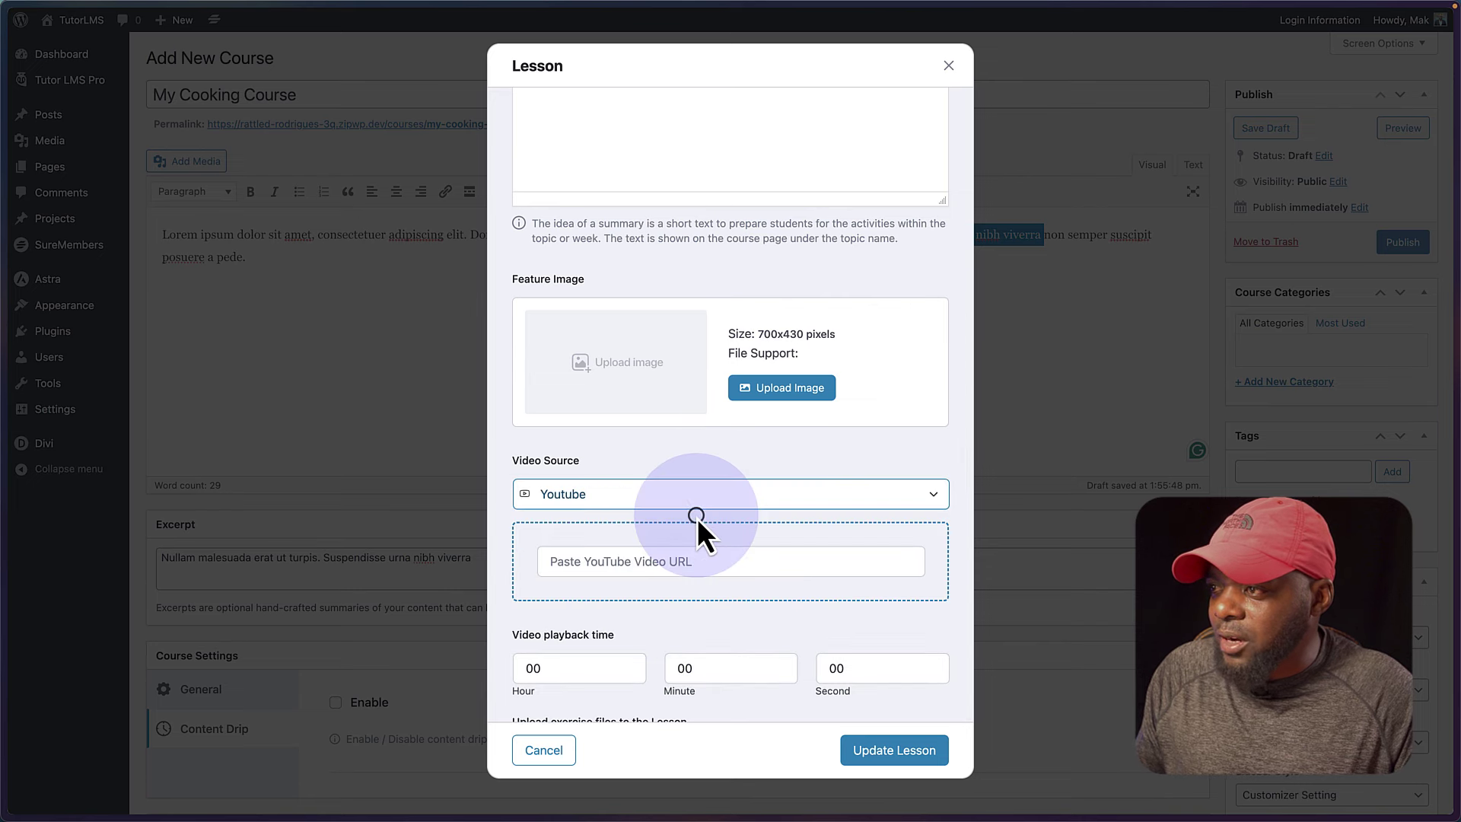
{"action": "left_click", "coordinate": [651, 555]}
{"action": "type", "text": "https://youtu.be/rH-npRTFY-I?si=E1T9rfjhLjCS92bo"}
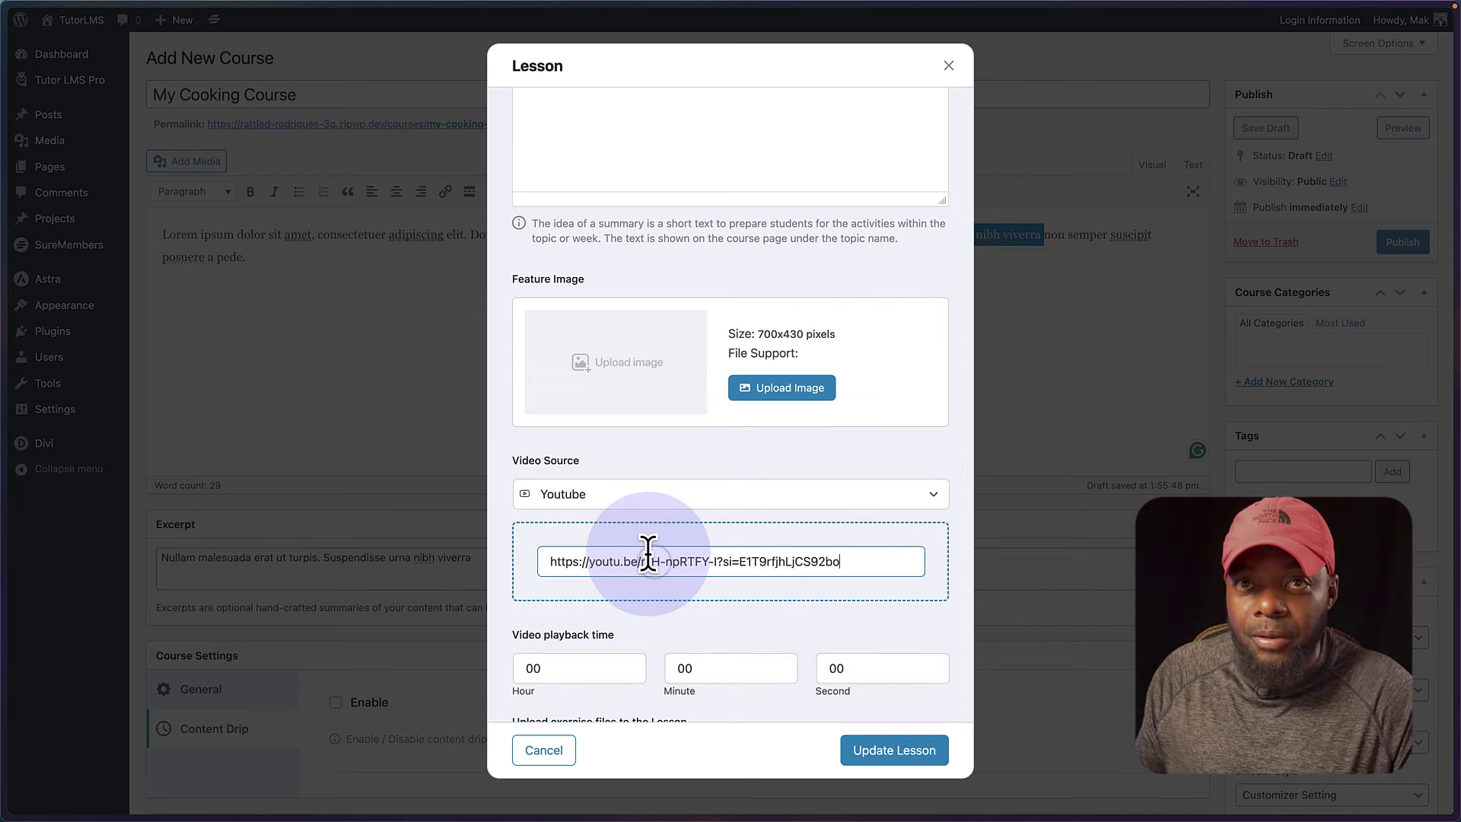
{"action": "left_click", "coordinate": [911, 754]}
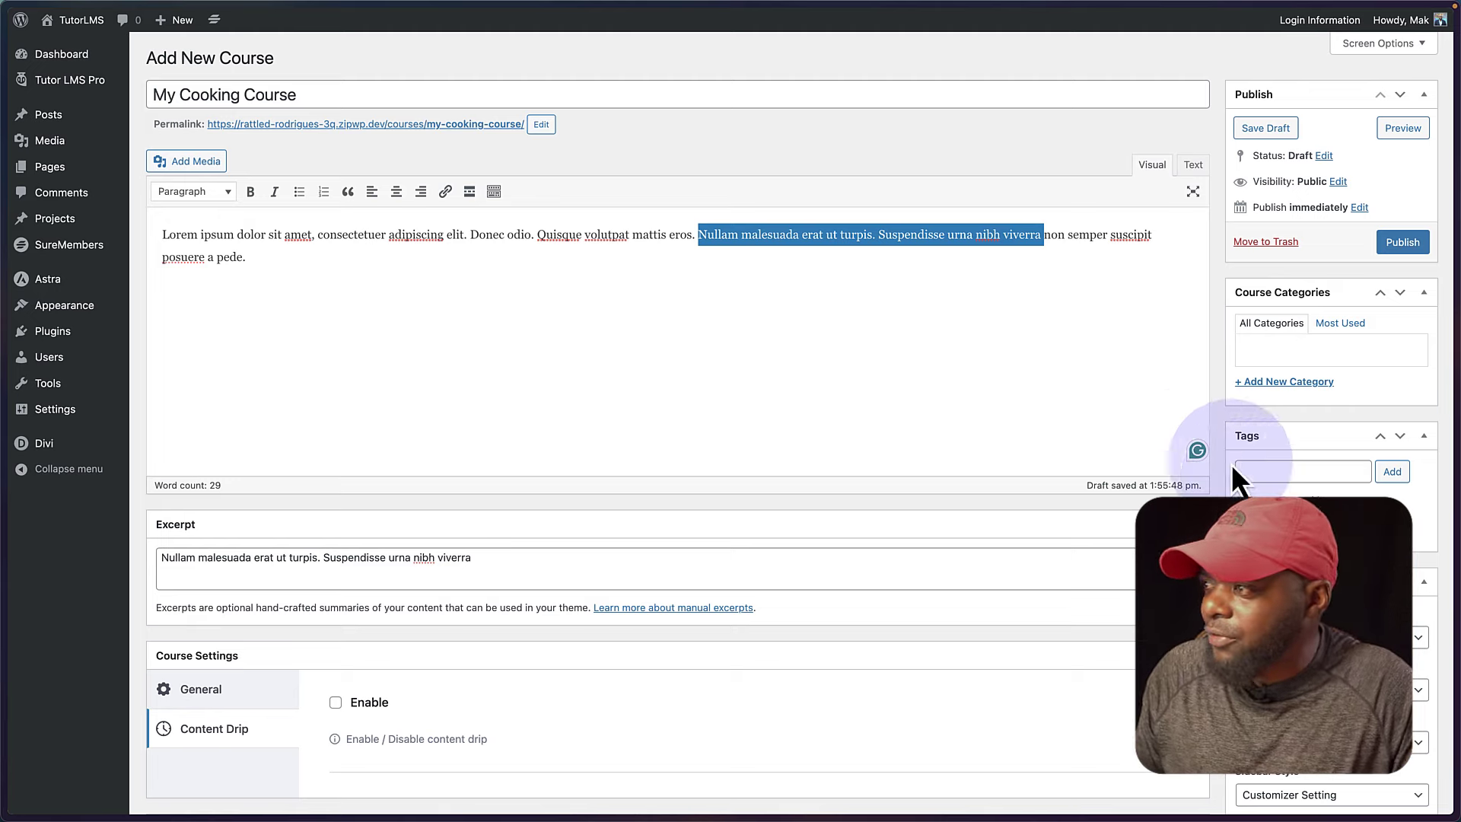
Step: Set the media library photo of the pan with eggs and tomatoes as the course's featured image
{"action": "scroll", "coordinate": [1217, 431], "scroll_direction": "down", "scroll_amount": 5}
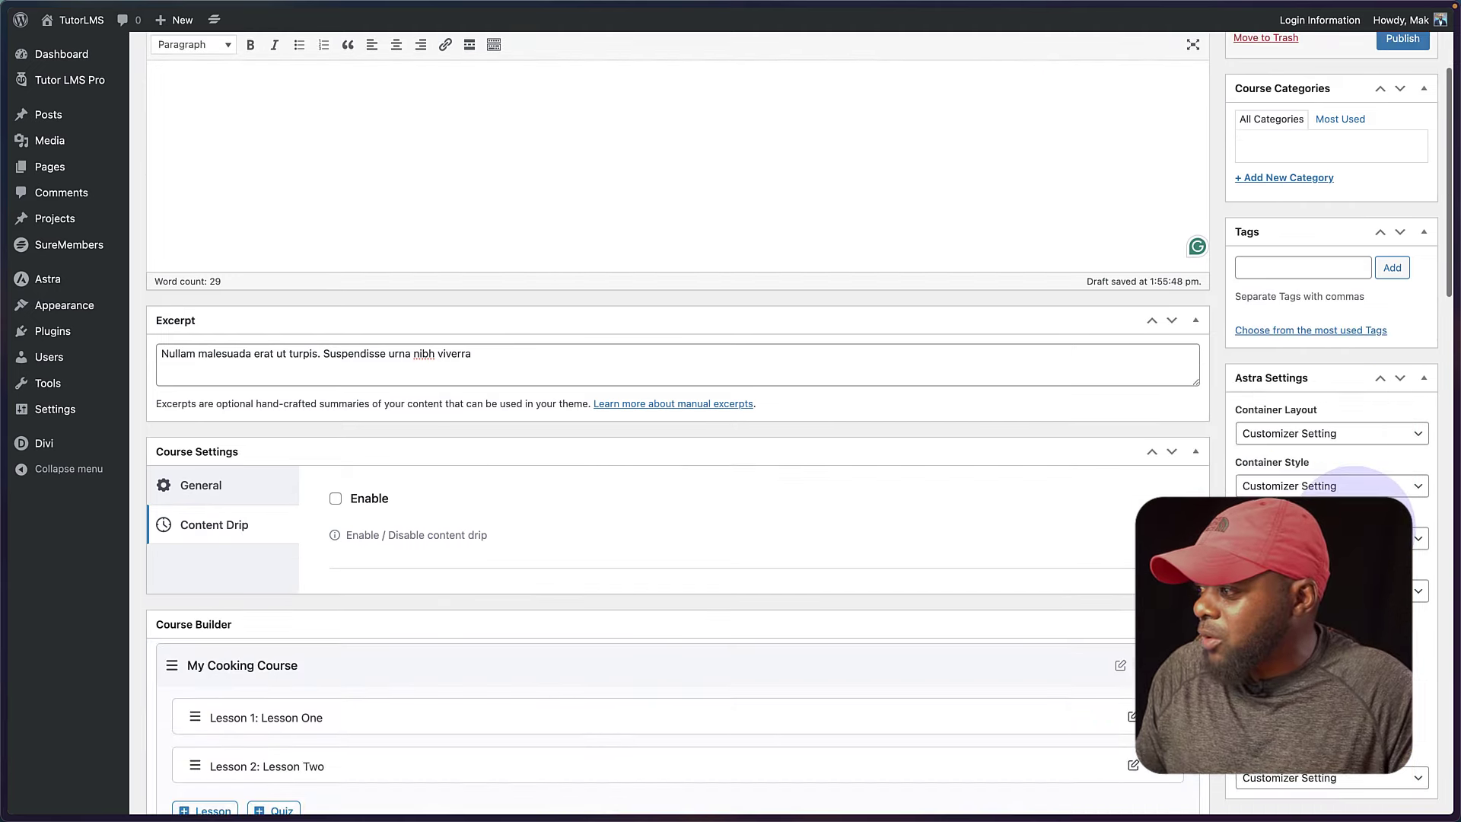
{"action": "scroll", "coordinate": [1358, 487], "scroll_direction": "down", "scroll_amount": 5}
{"action": "left_click", "coordinate": [1280, 577]}
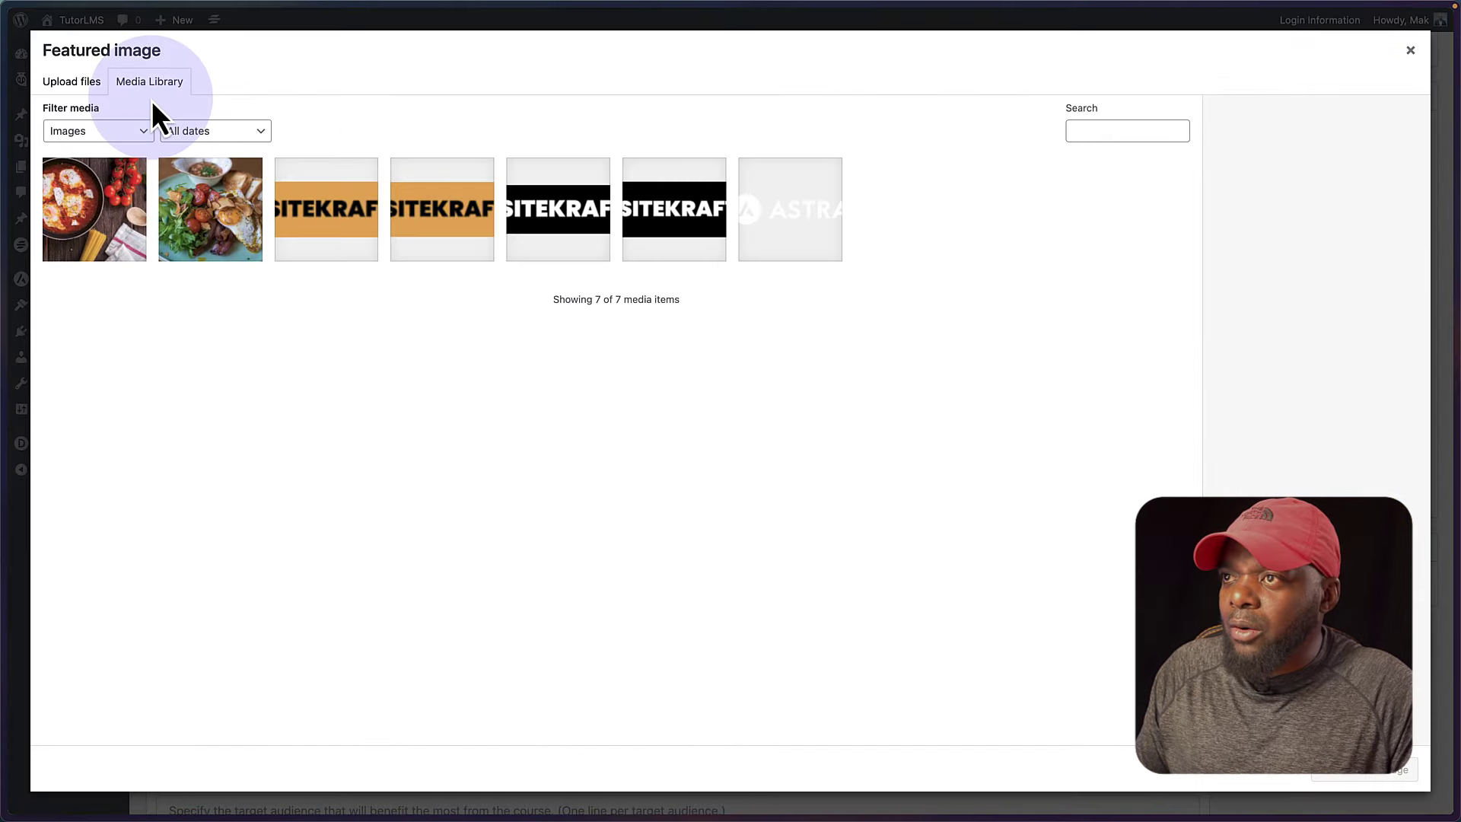
{"action": "left_click", "coordinate": [95, 227]}
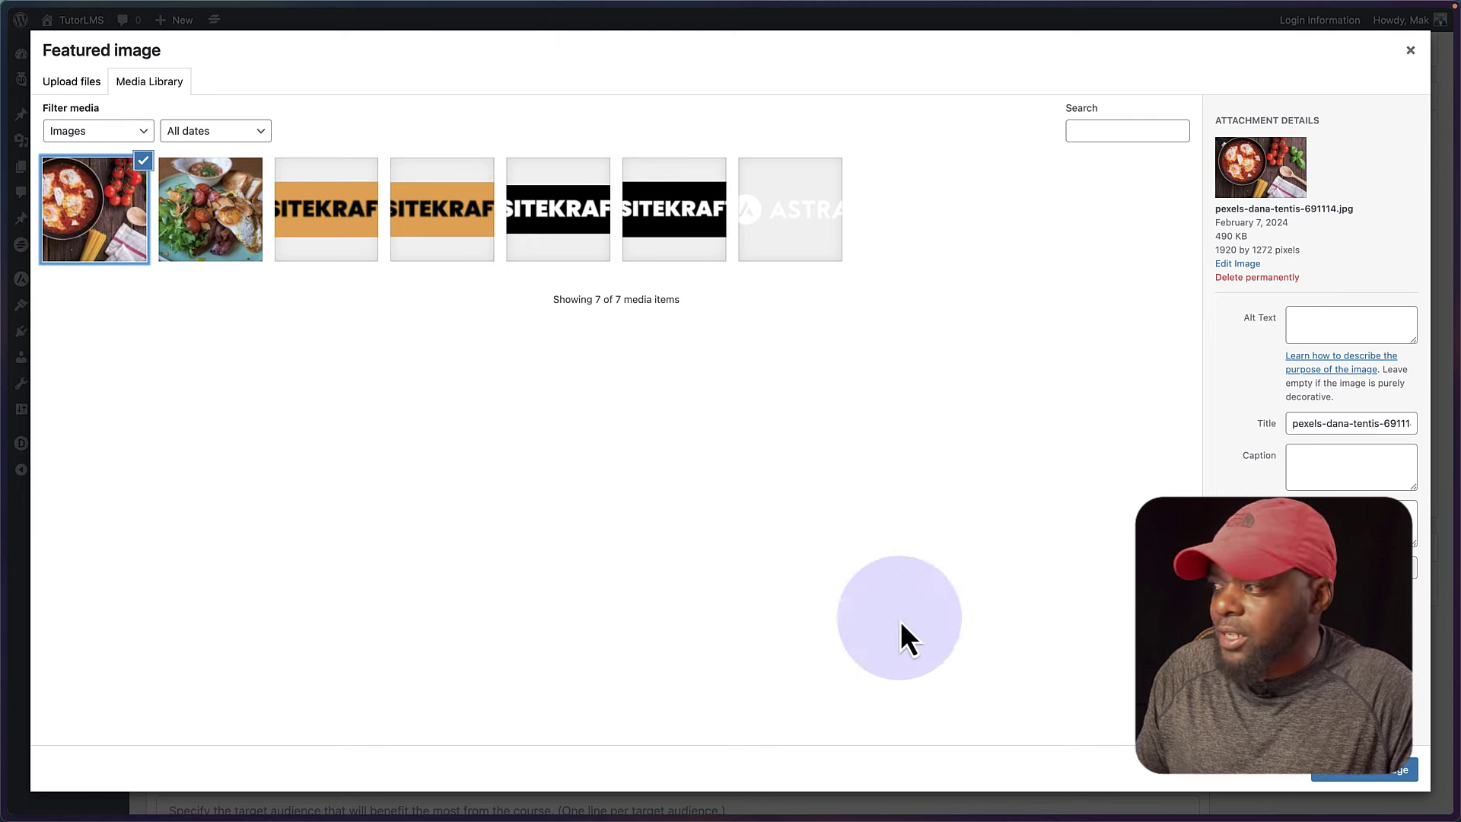
{"action": "left_click", "coordinate": [1353, 773]}
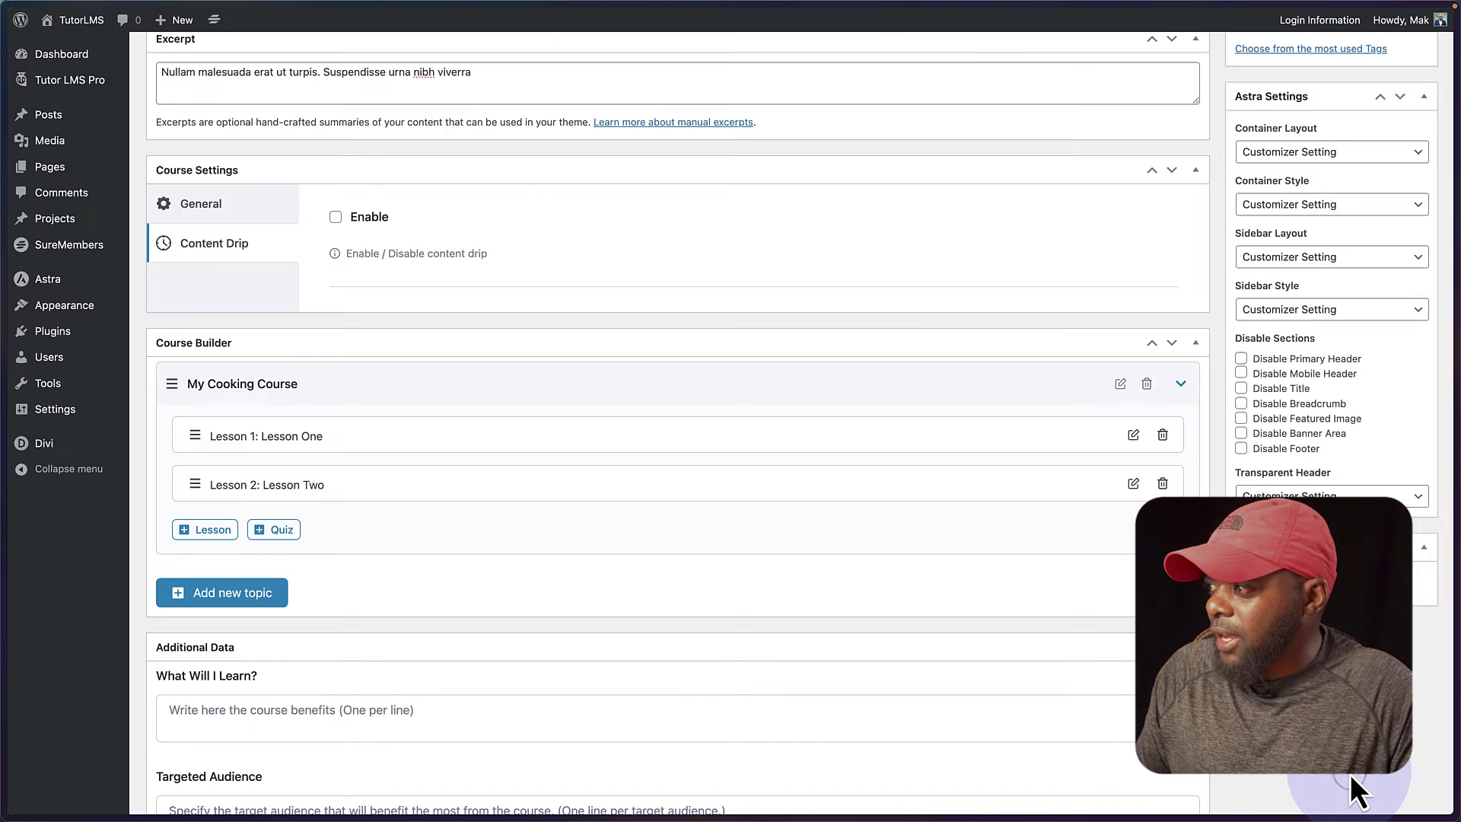
Step: Open the My Cooking Course topic's name and summary for review and close them without changes
{"action": "left_click", "coordinate": [1122, 382]}
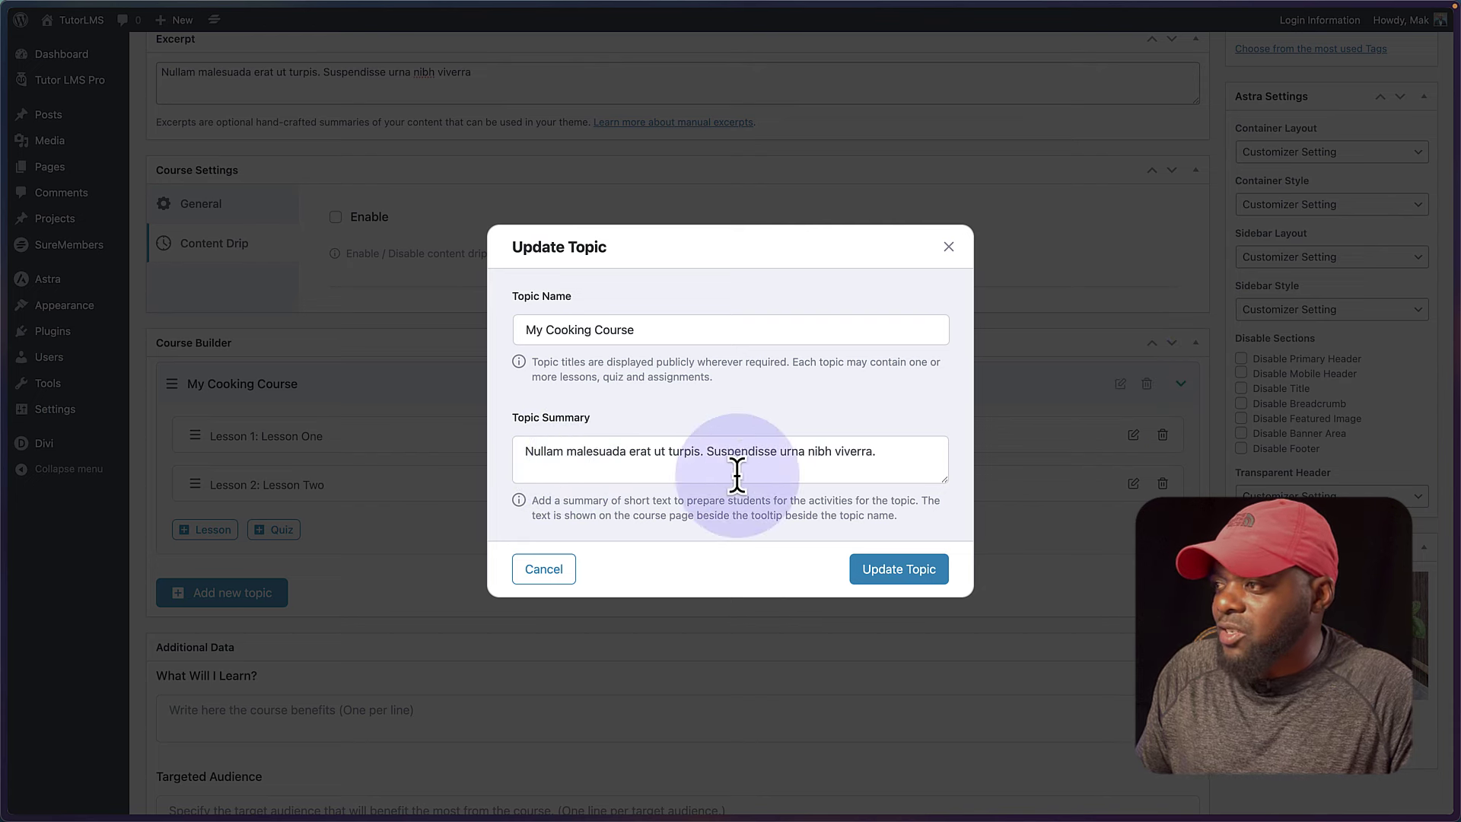
{"action": "left_click", "coordinate": [535, 570]}
{"action": "scroll", "coordinate": [678, 544], "scroll_direction": "up", "scroll_amount": 6}
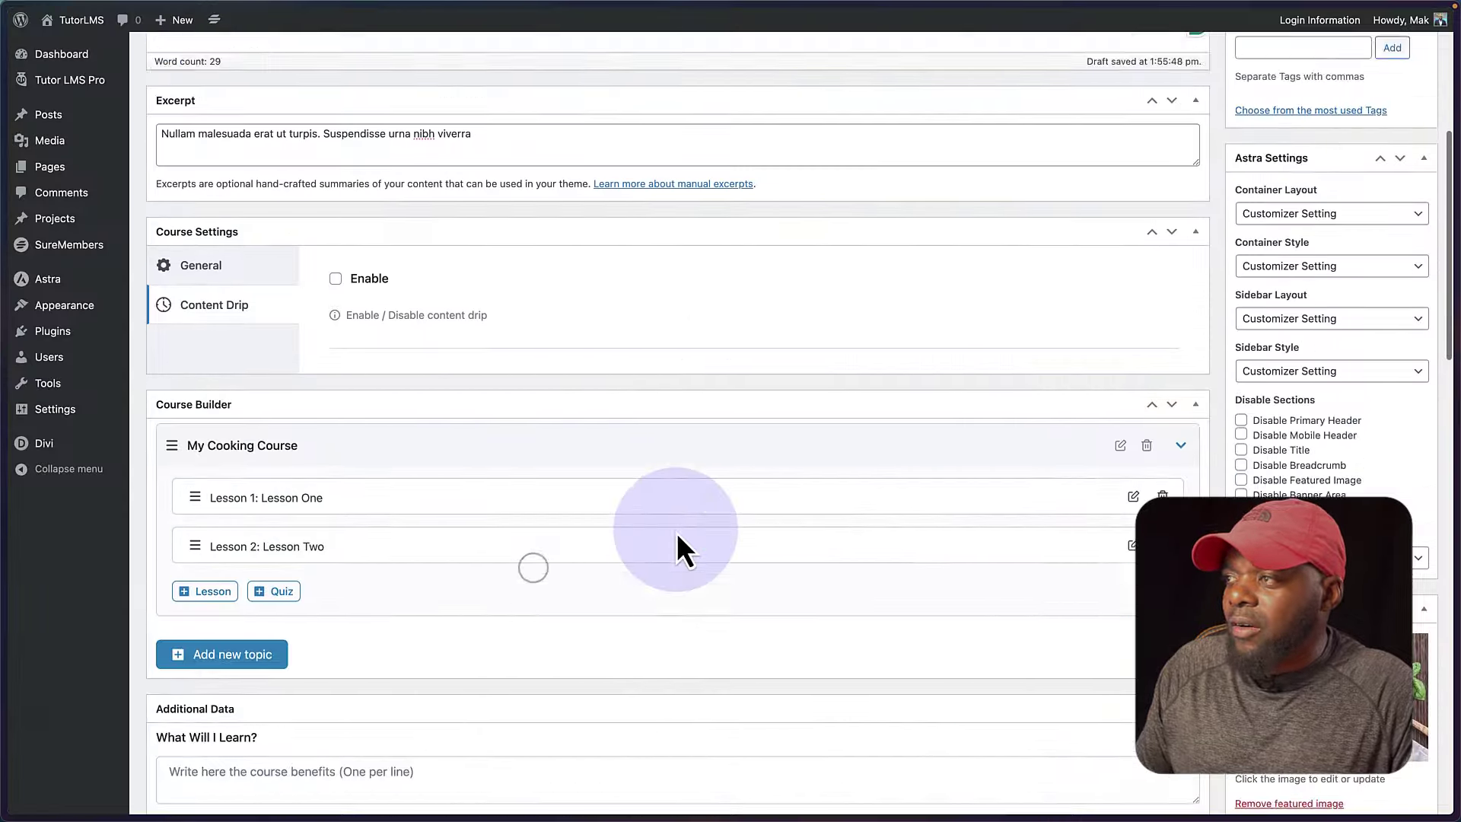
Step: Fill in What Will I Learn with "Aliquam tincidunt mauris eu risus.", "Vestibulum auctor dapibus neque." and "Nunc dignissim risus id metus." on separate lines
{"action": "scroll", "coordinate": [756, 567], "scroll_direction": "down", "scroll_amount": 10}
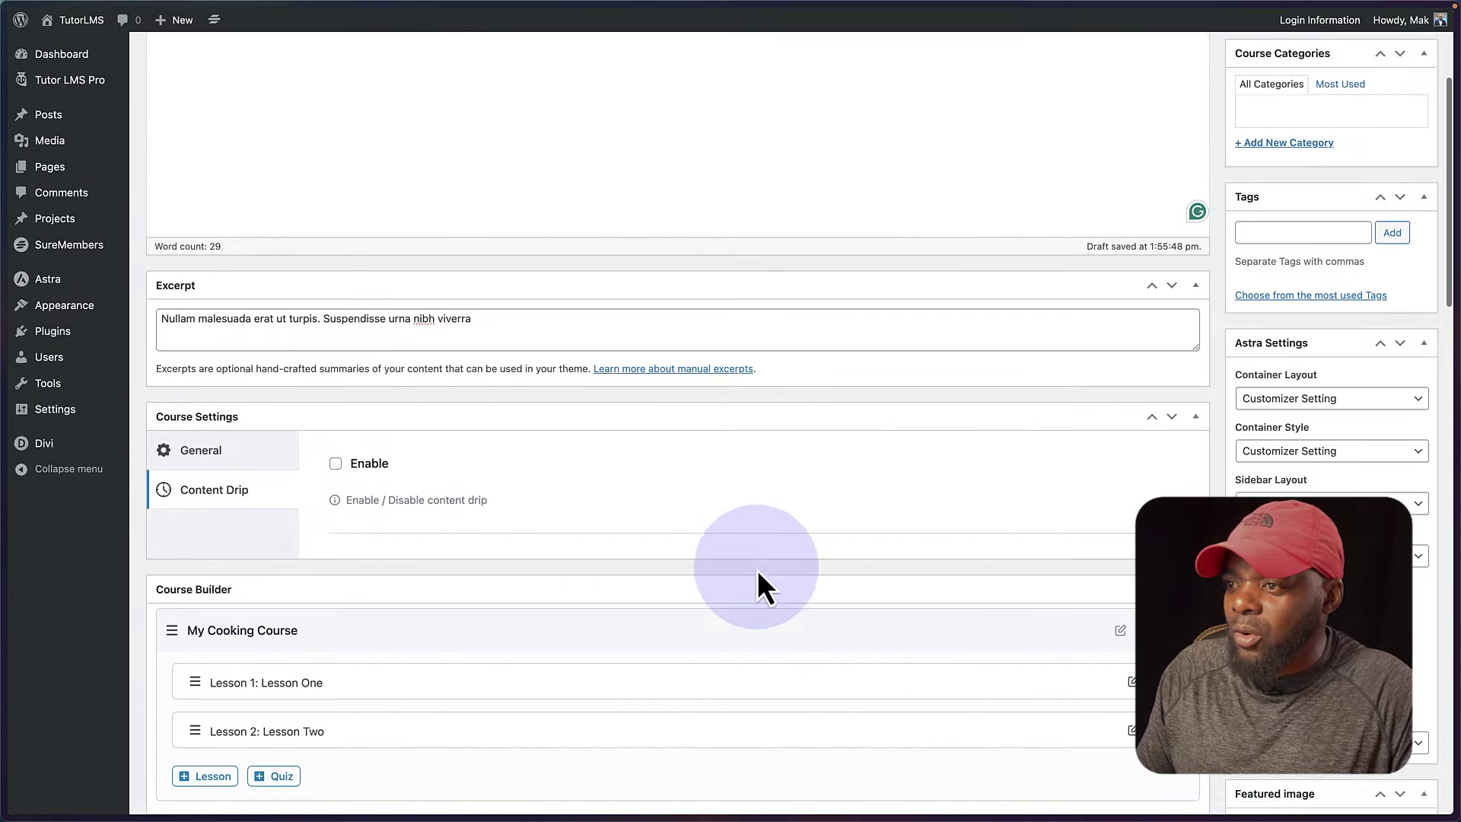
{"action": "scroll", "coordinate": [757, 569], "scroll_direction": "down", "scroll_amount": 1}
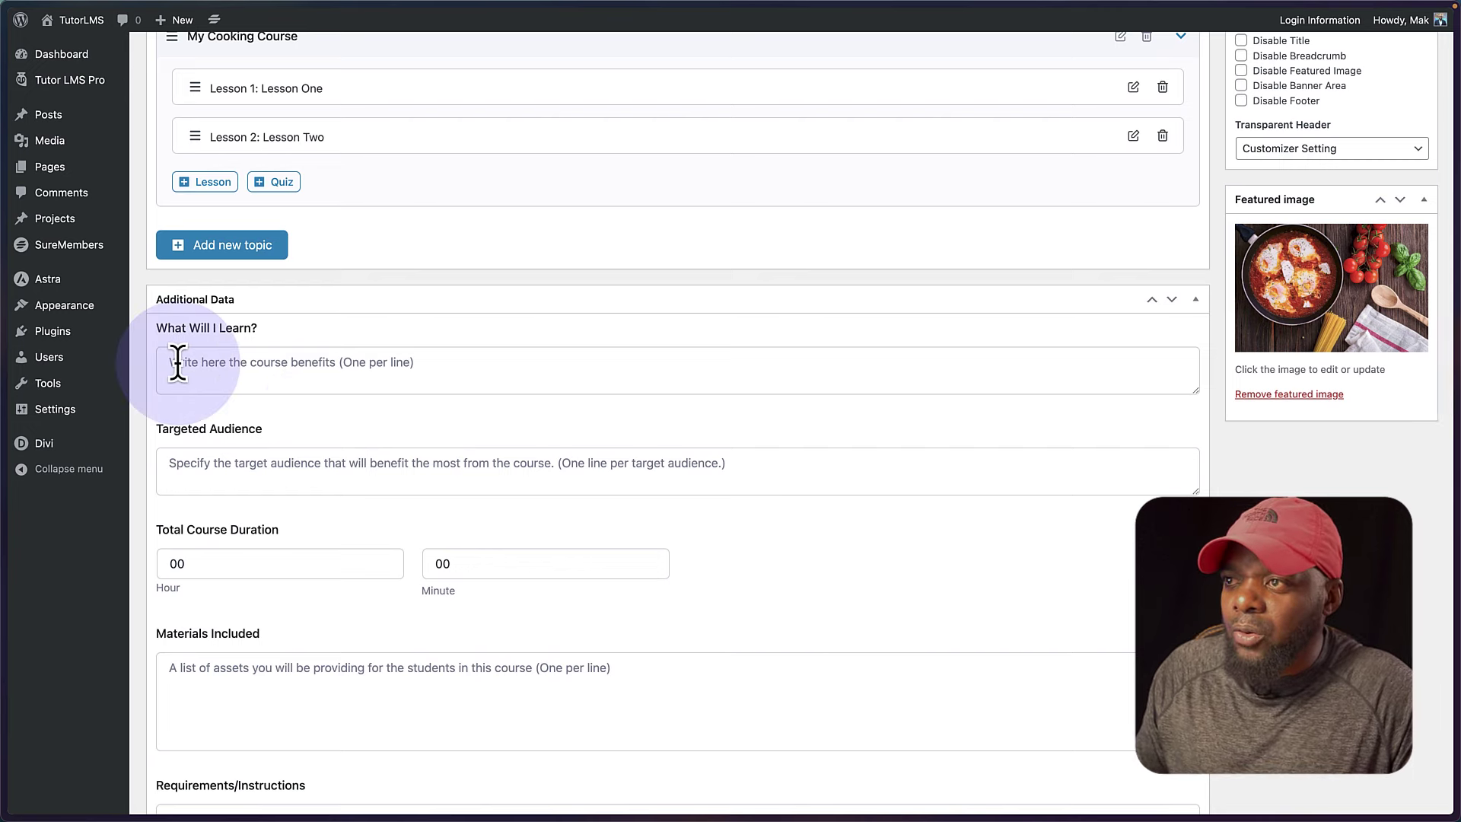
{"action": "left_click", "coordinate": [284, 371]}
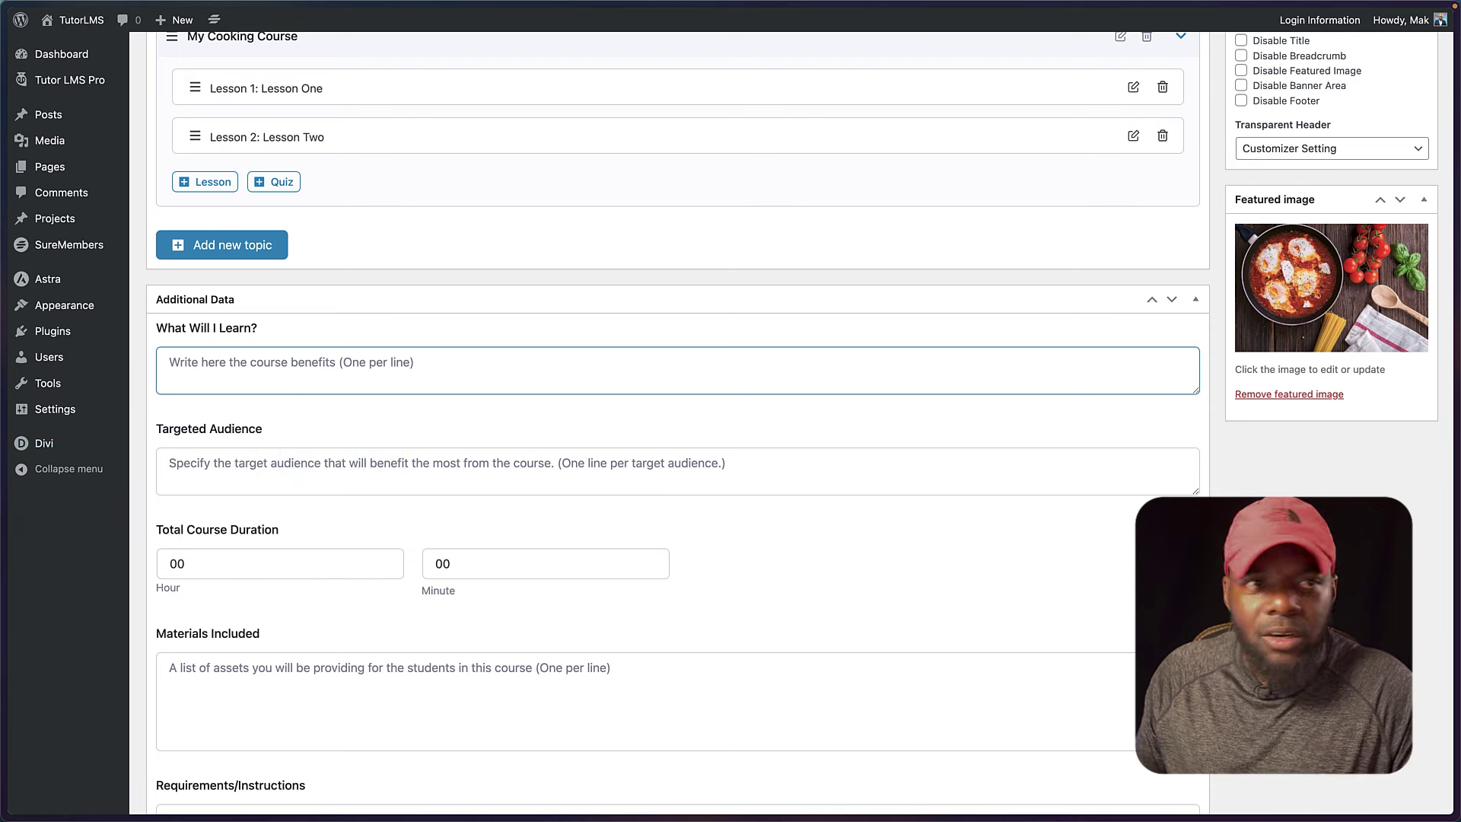
{"action": "type", "text": "Aliquam tincidunt mauris eu risus. Vestibulum auctor dapibus neque. Nunc dignissim risus id metus."}
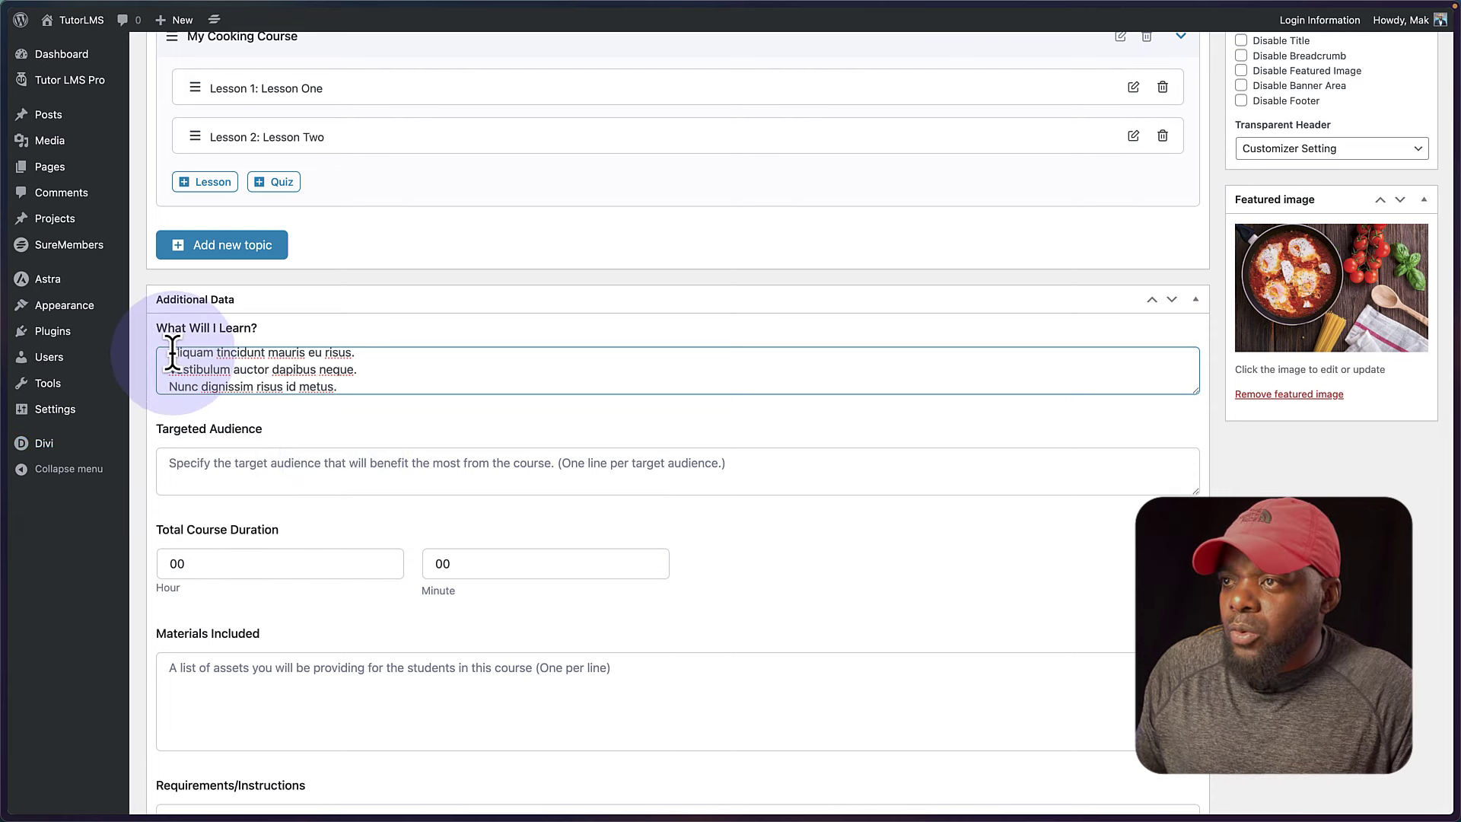
Step: Put a dash and a space in front of each of the three What Will I Learn lines
{"action": "left_click", "coordinate": [170, 353]}
{"action": "type", "text": "-"}
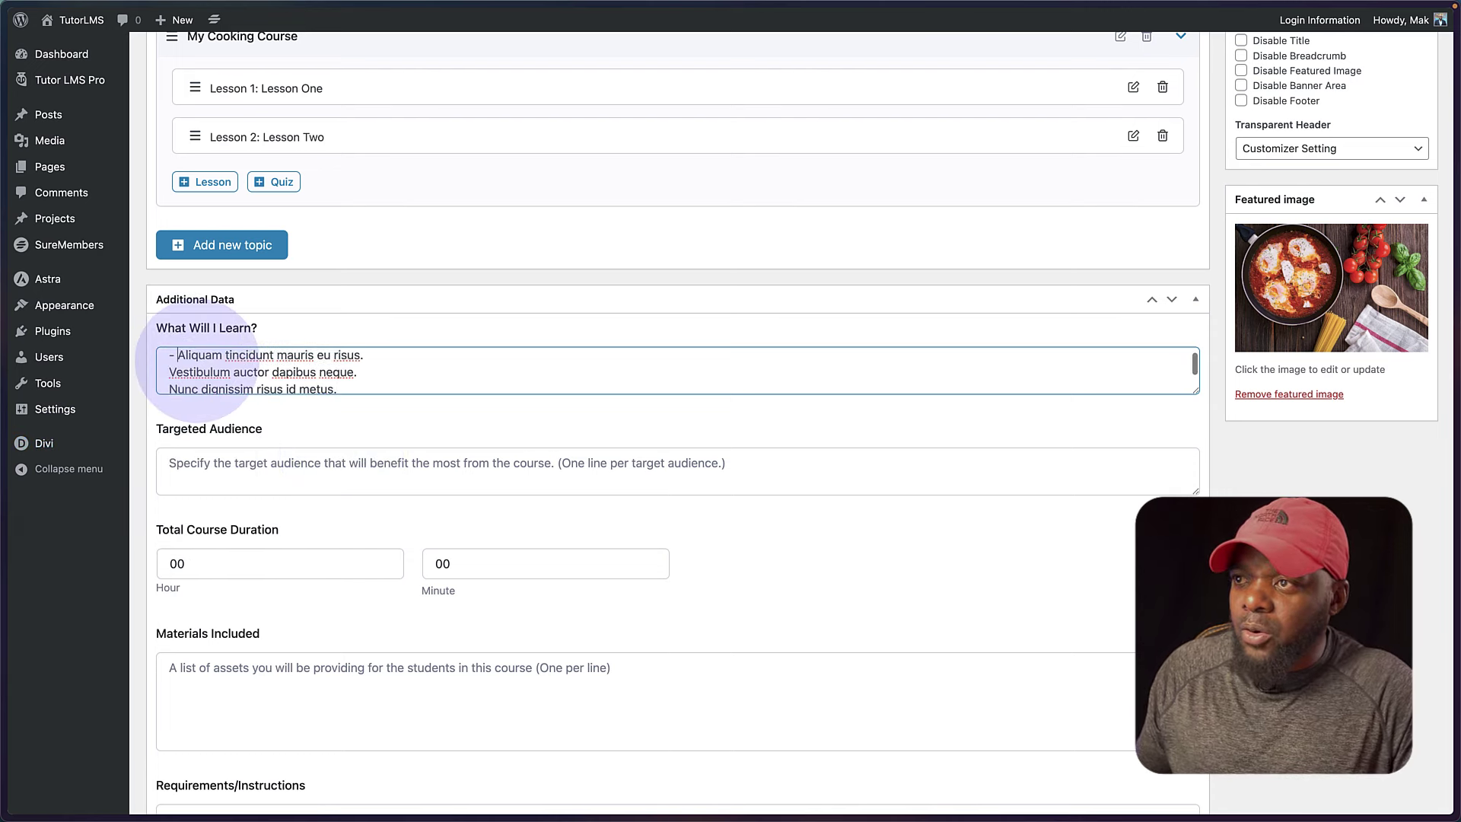
{"action": "left_click", "coordinate": [163, 372]}
{"action": "type", "text": "-"}
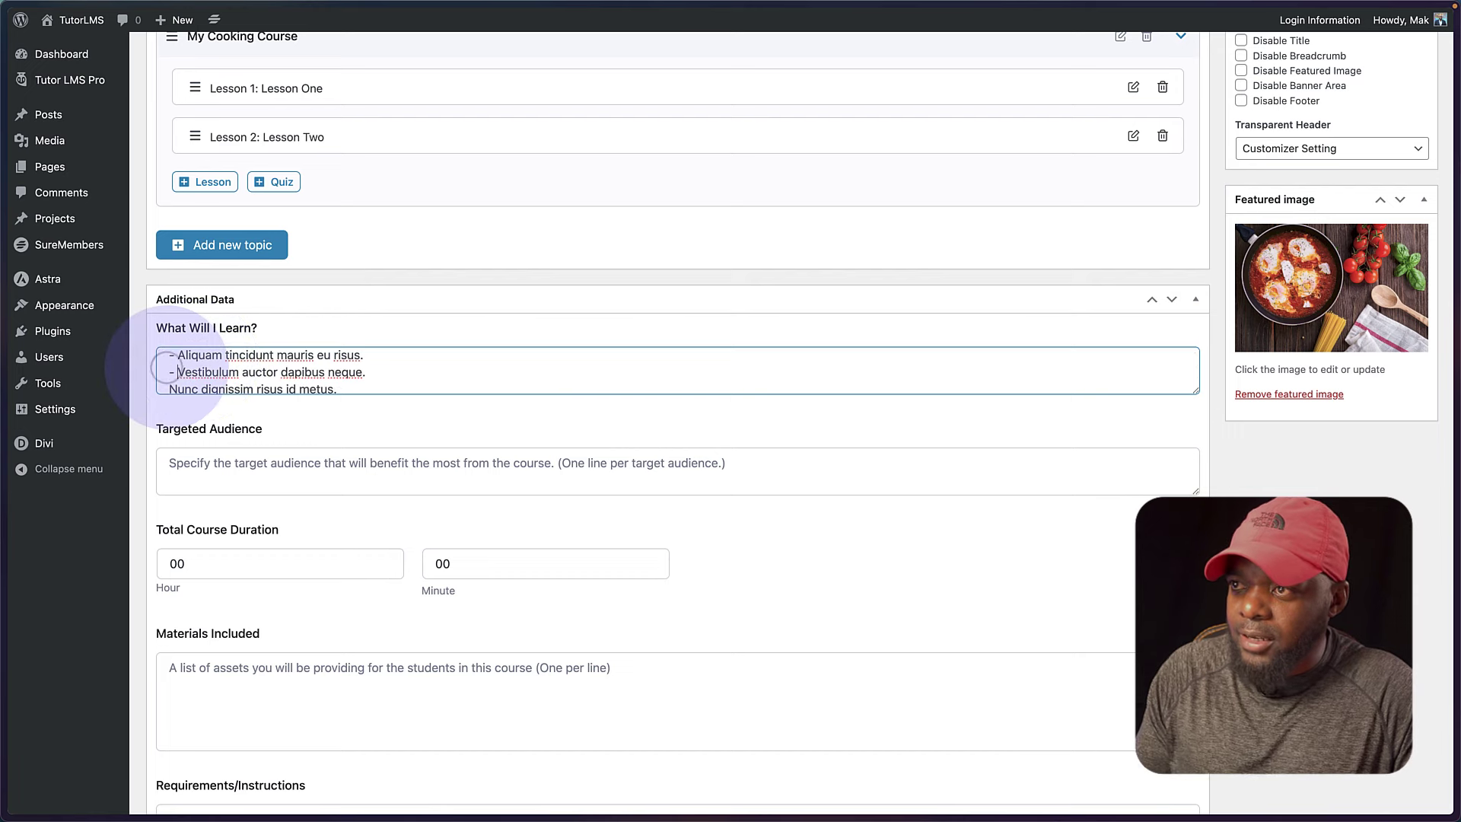
{"action": "left_click", "coordinate": [169, 388]}
{"action": "type", "text": "-"}
Step: Enter "A pdf download." as the materials included and check the course intro video source options without choosing one
{"action": "left_click", "coordinate": [380, 688]}
{"action": "type", "text": "A pdf download."}
{"action": "scroll", "coordinate": [350, 632], "scroll_direction": "down", "scroll_amount": 5}
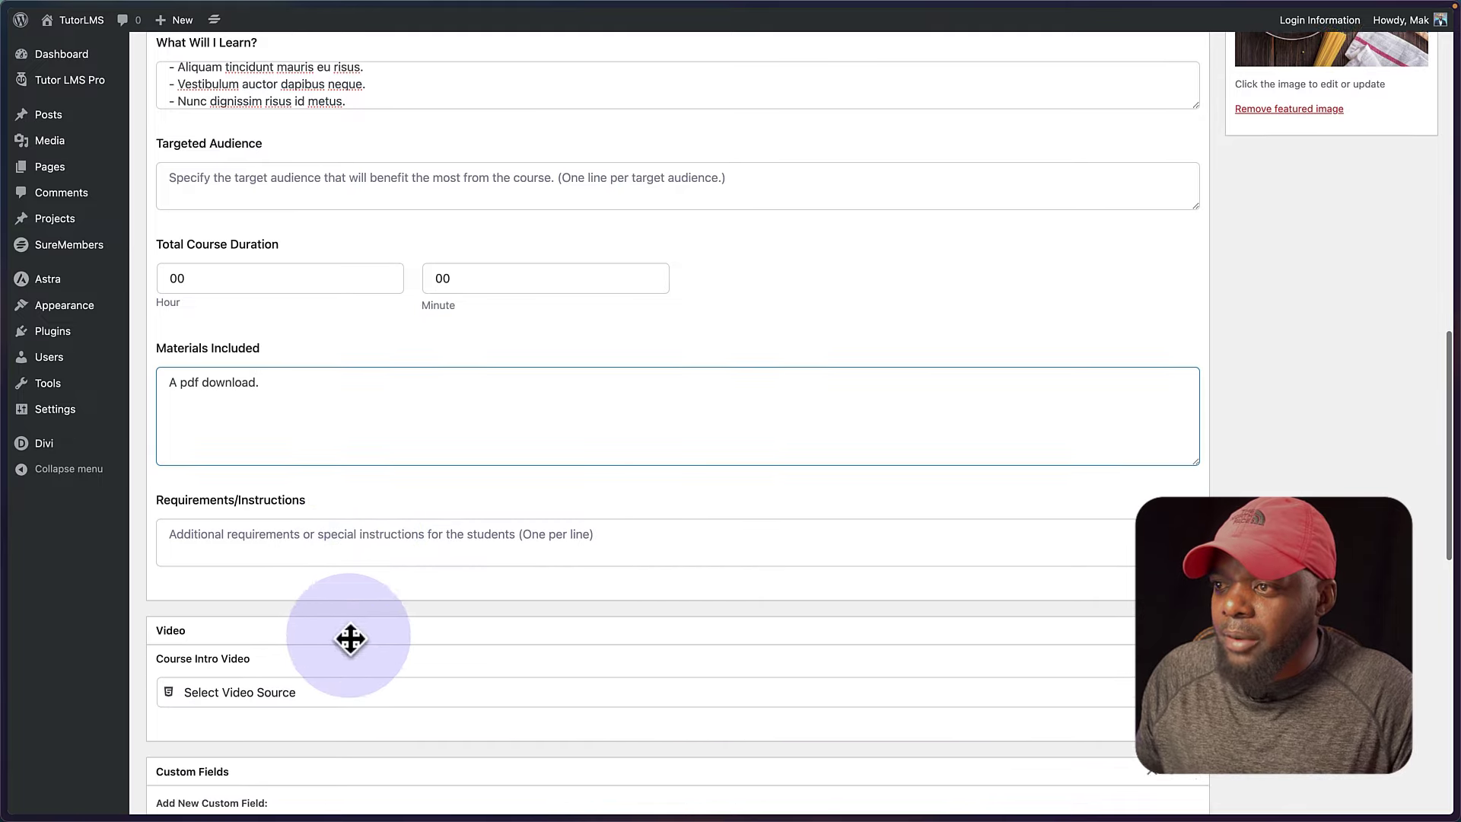
{"action": "scroll", "coordinate": [349, 638], "scroll_direction": "down", "scroll_amount": 1}
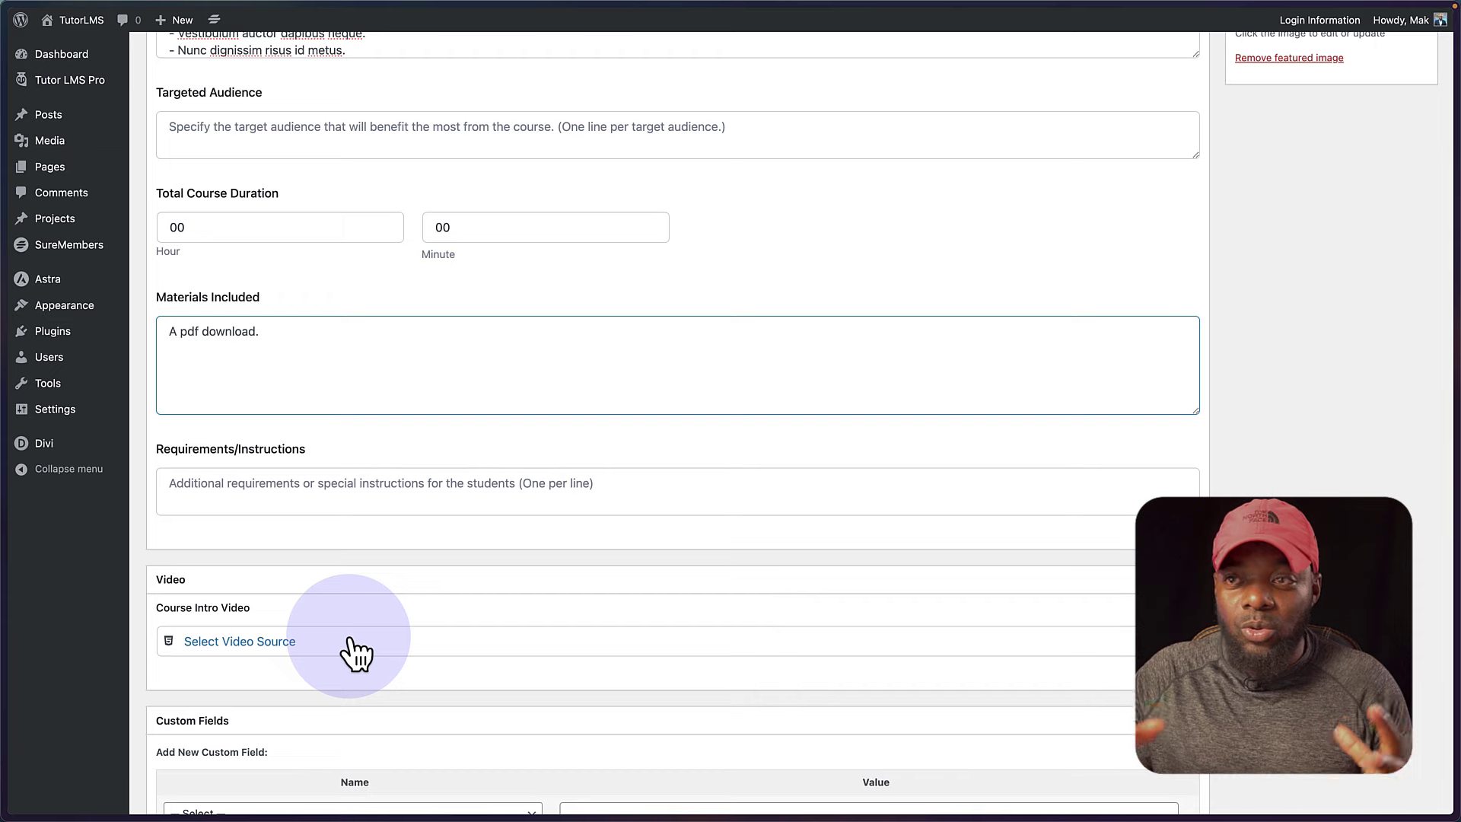
{"action": "scroll", "coordinate": [354, 646], "scroll_direction": "down", "scroll_amount": 2}
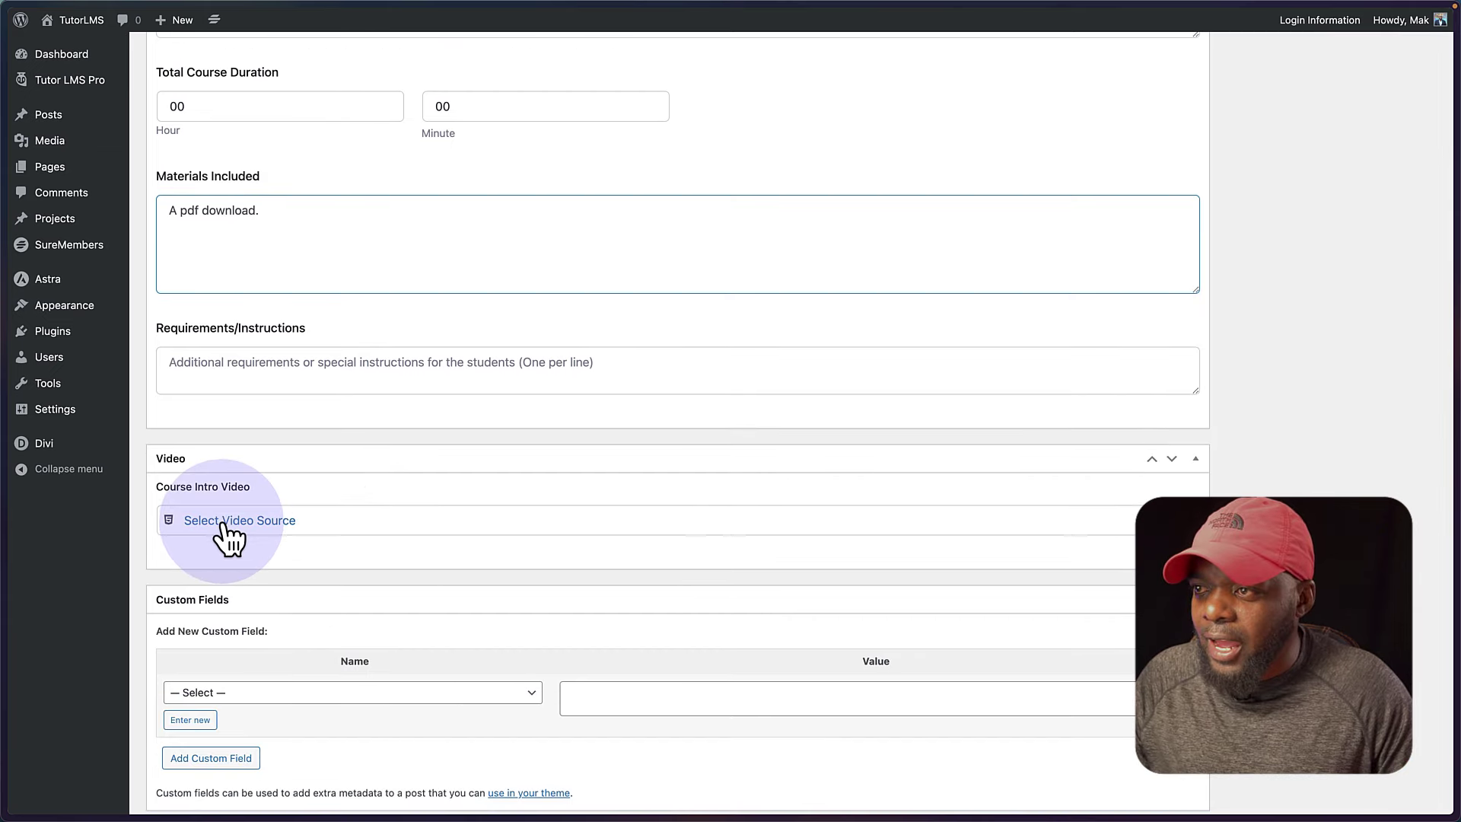
{"action": "left_click", "coordinate": [220, 522]}
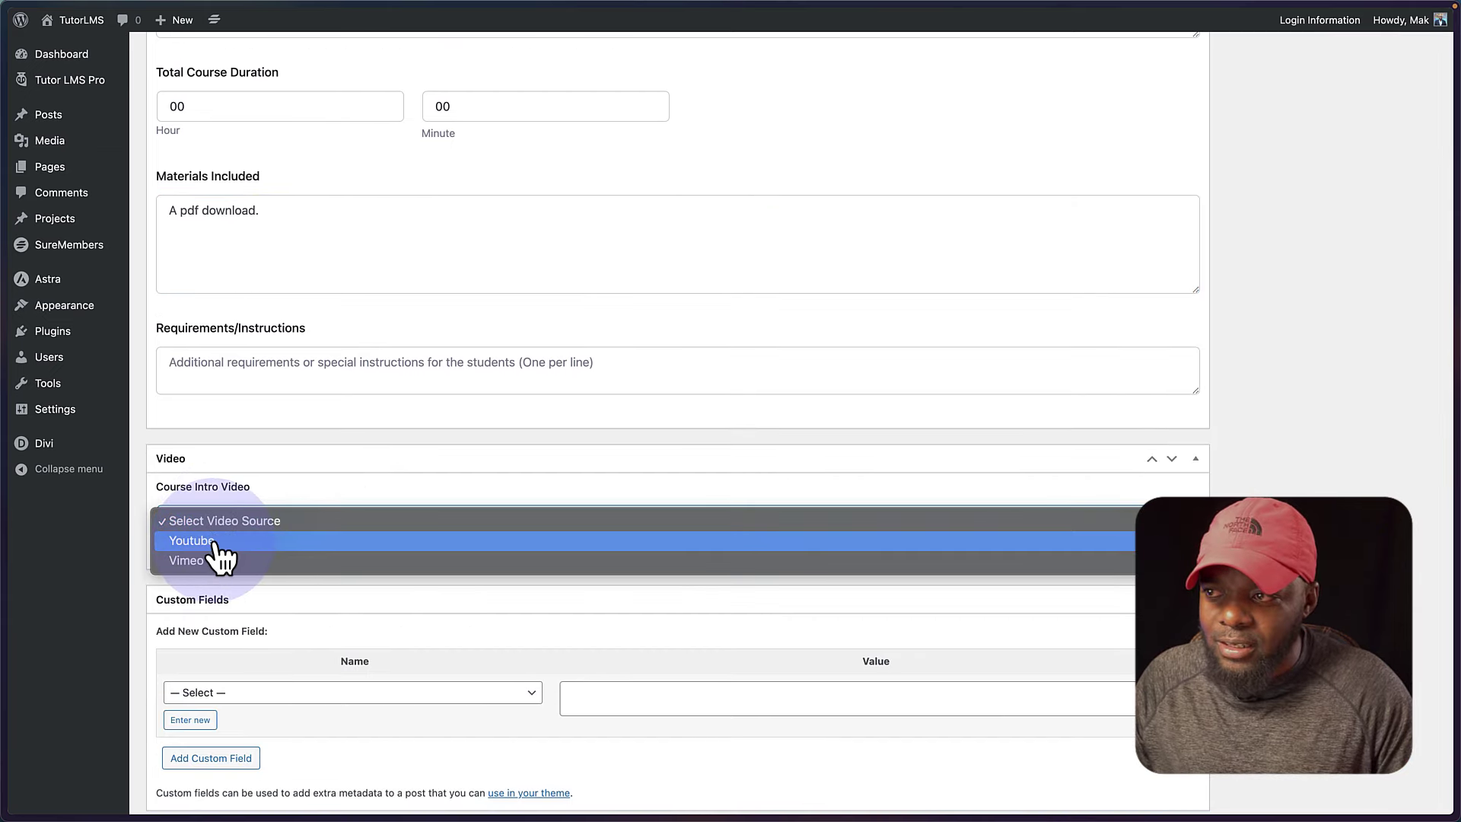
{"action": "left_click", "coordinate": [303, 466]}
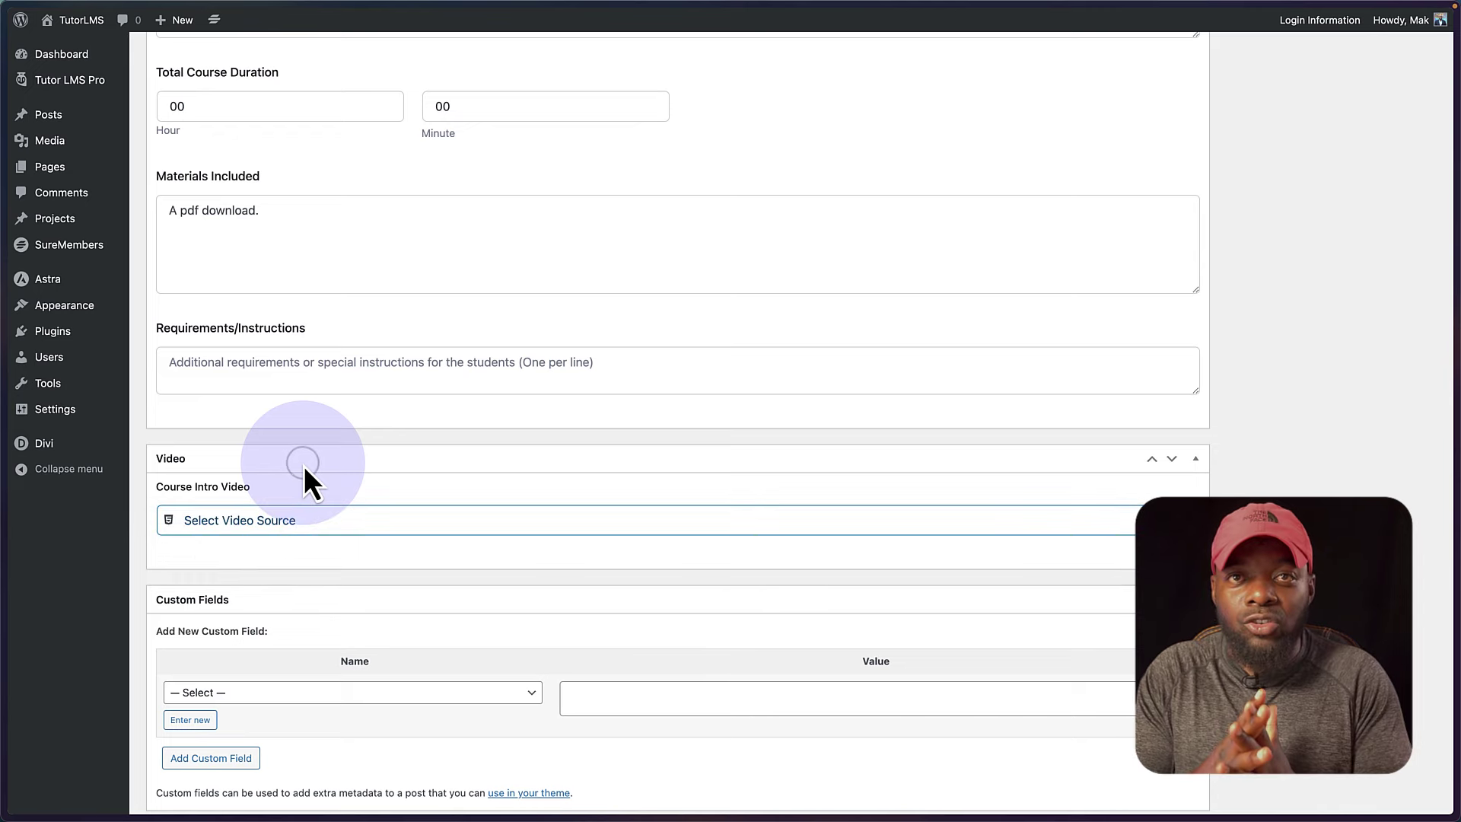
Step: Use the landscape certificate template with the green, blue-grey and orange triangles for the course, preview it enlarged and close the preview
{"action": "scroll", "coordinate": [305, 468], "scroll_direction": "down", "scroll_amount": 6}
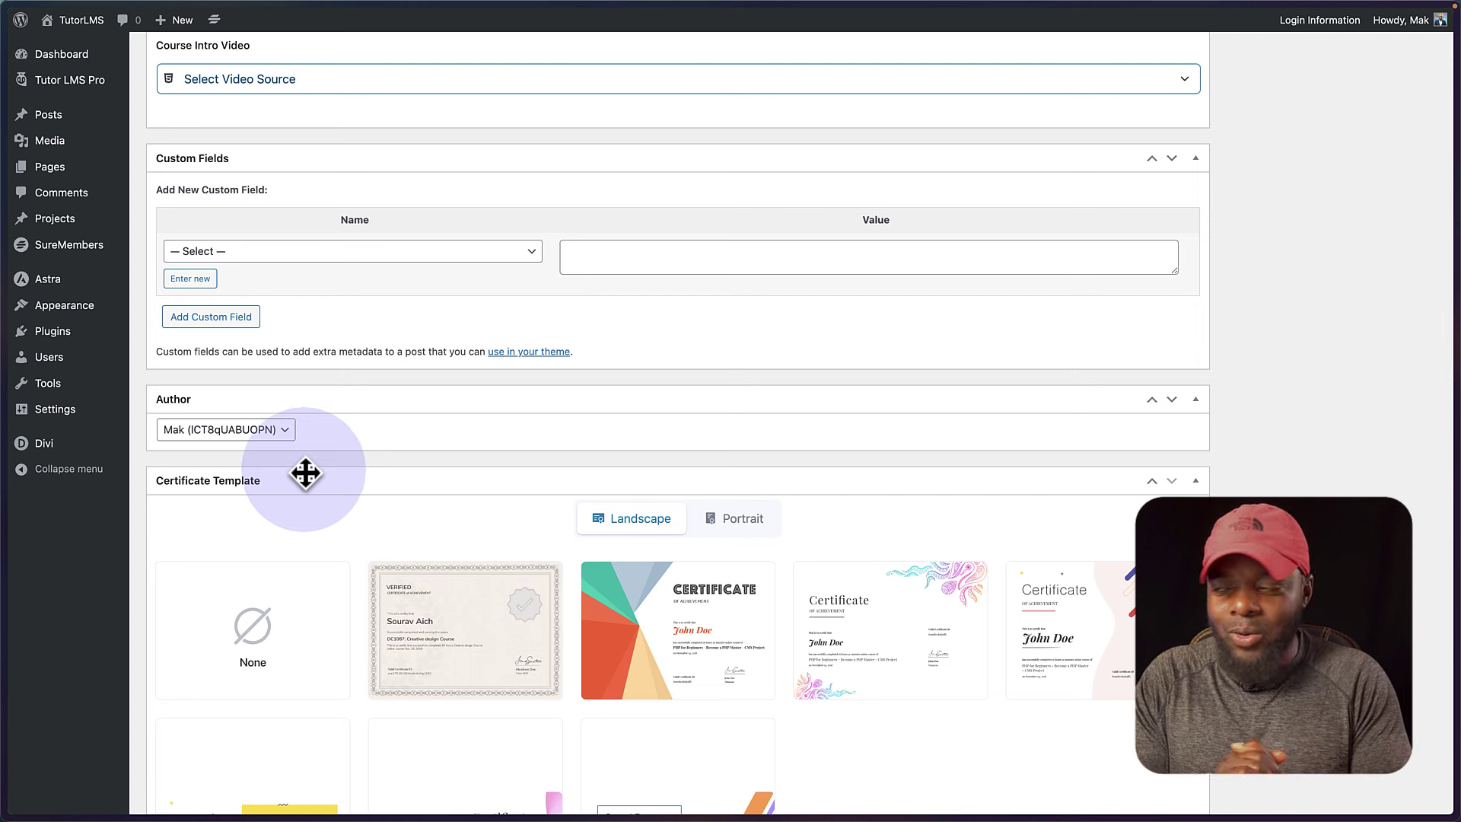
{"action": "scroll", "coordinate": [408, 571], "scroll_direction": "down", "scroll_amount": 2}
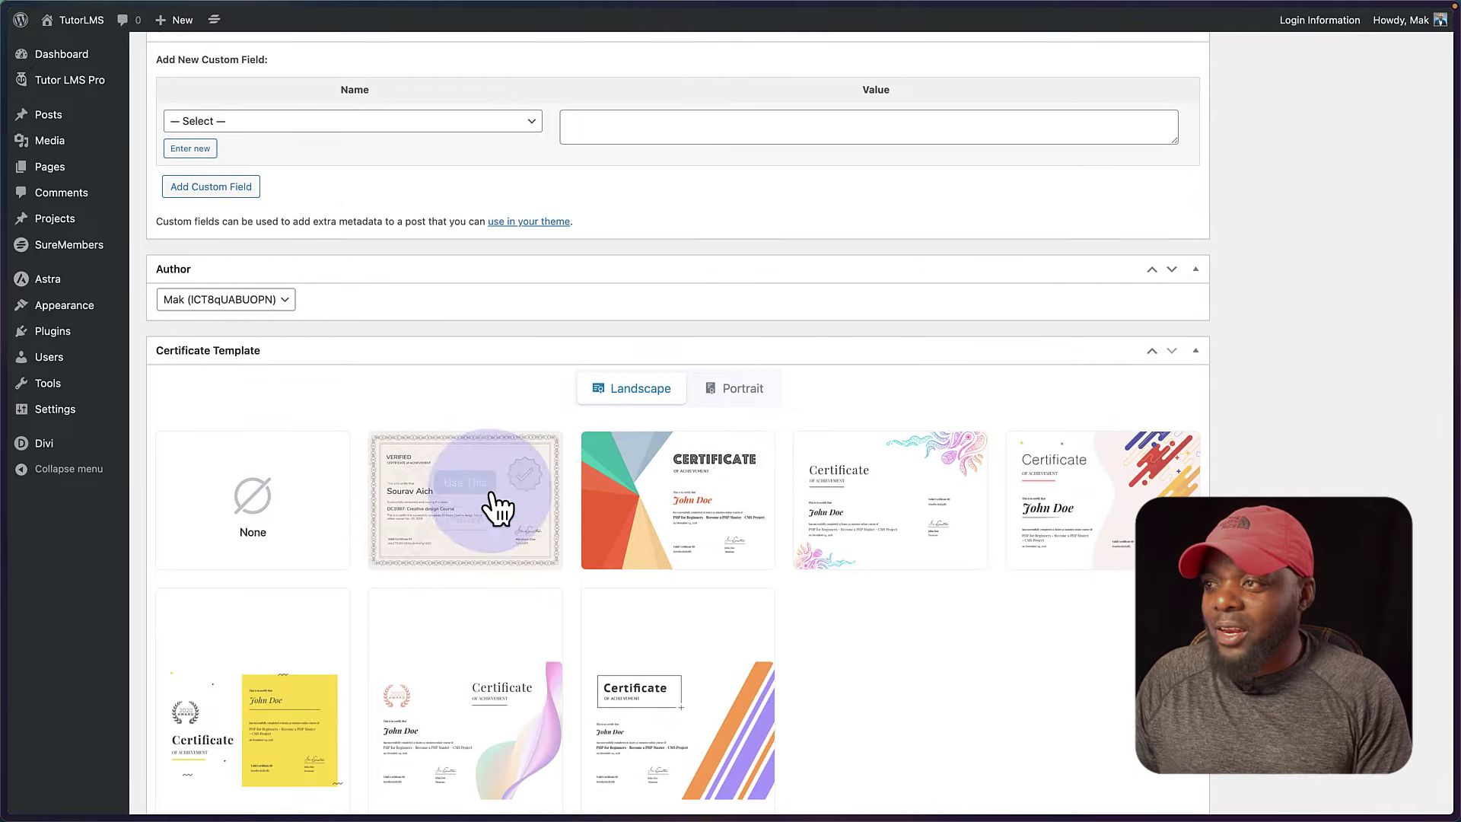
{"action": "mouse_move", "coordinate": [476, 502]}
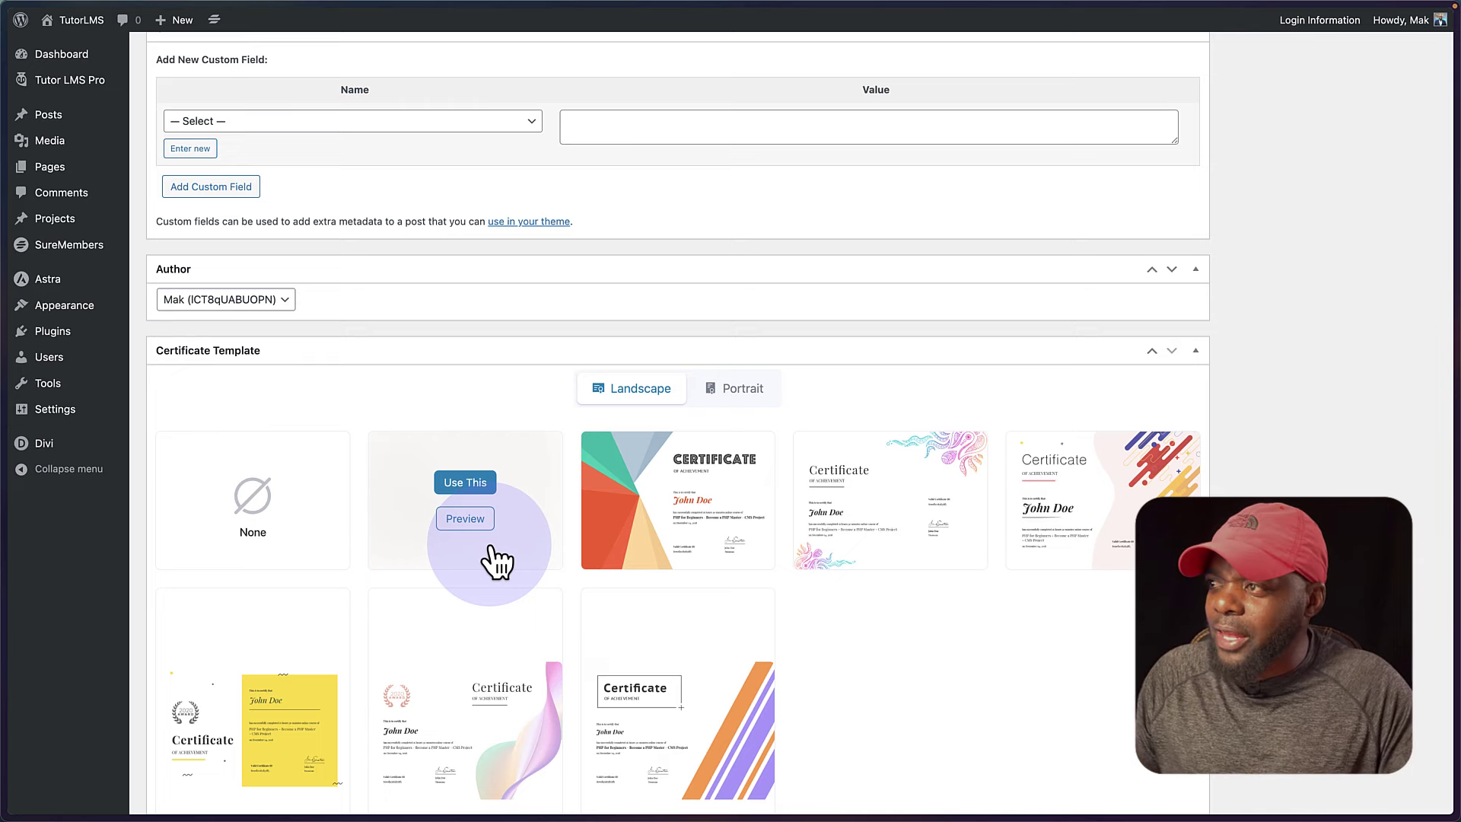
{"action": "scroll", "coordinate": [502, 556], "scroll_direction": "down", "scroll_amount": 2}
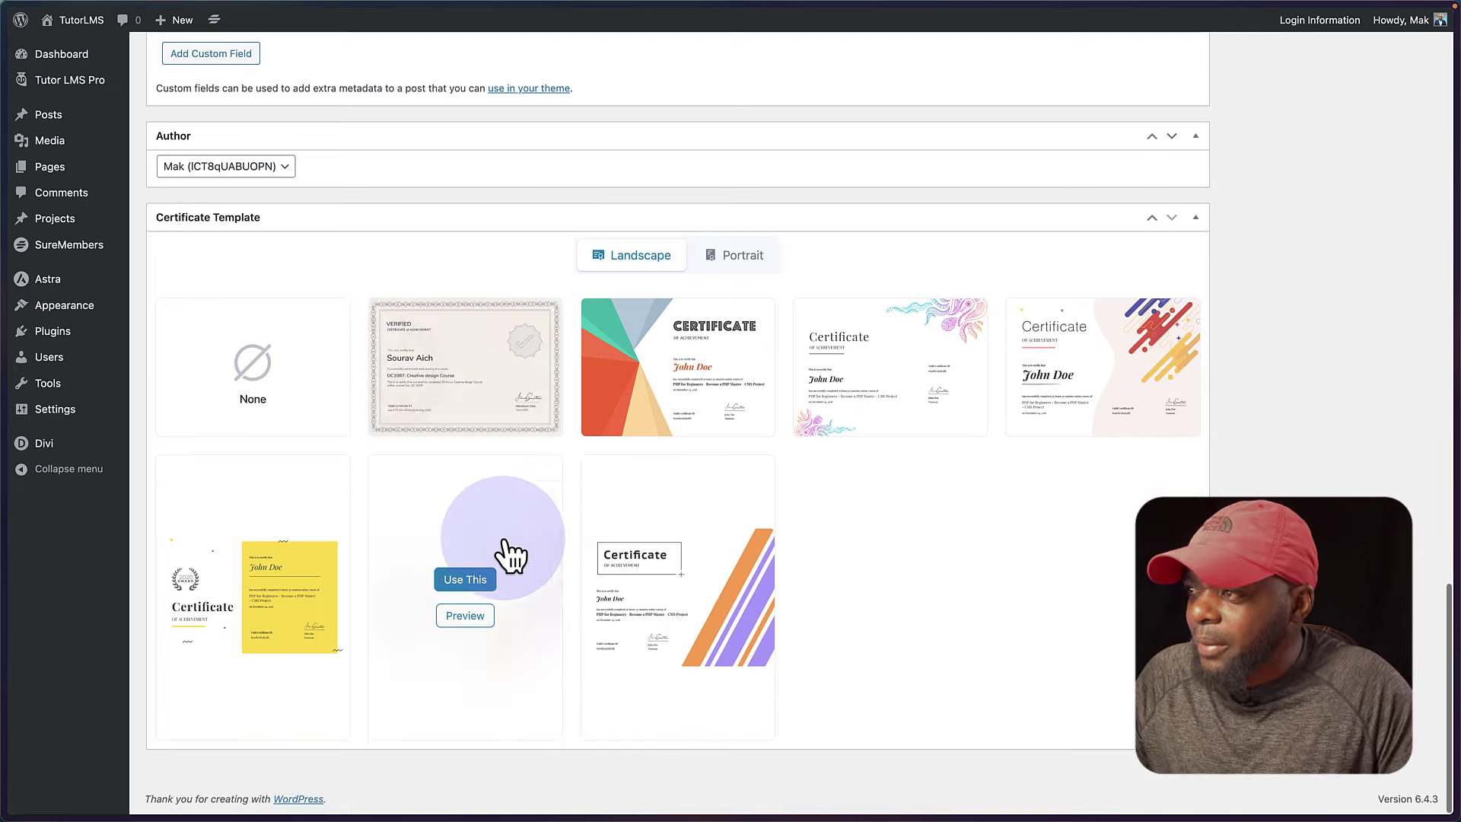
{"action": "mouse_move", "coordinate": [693, 387]}
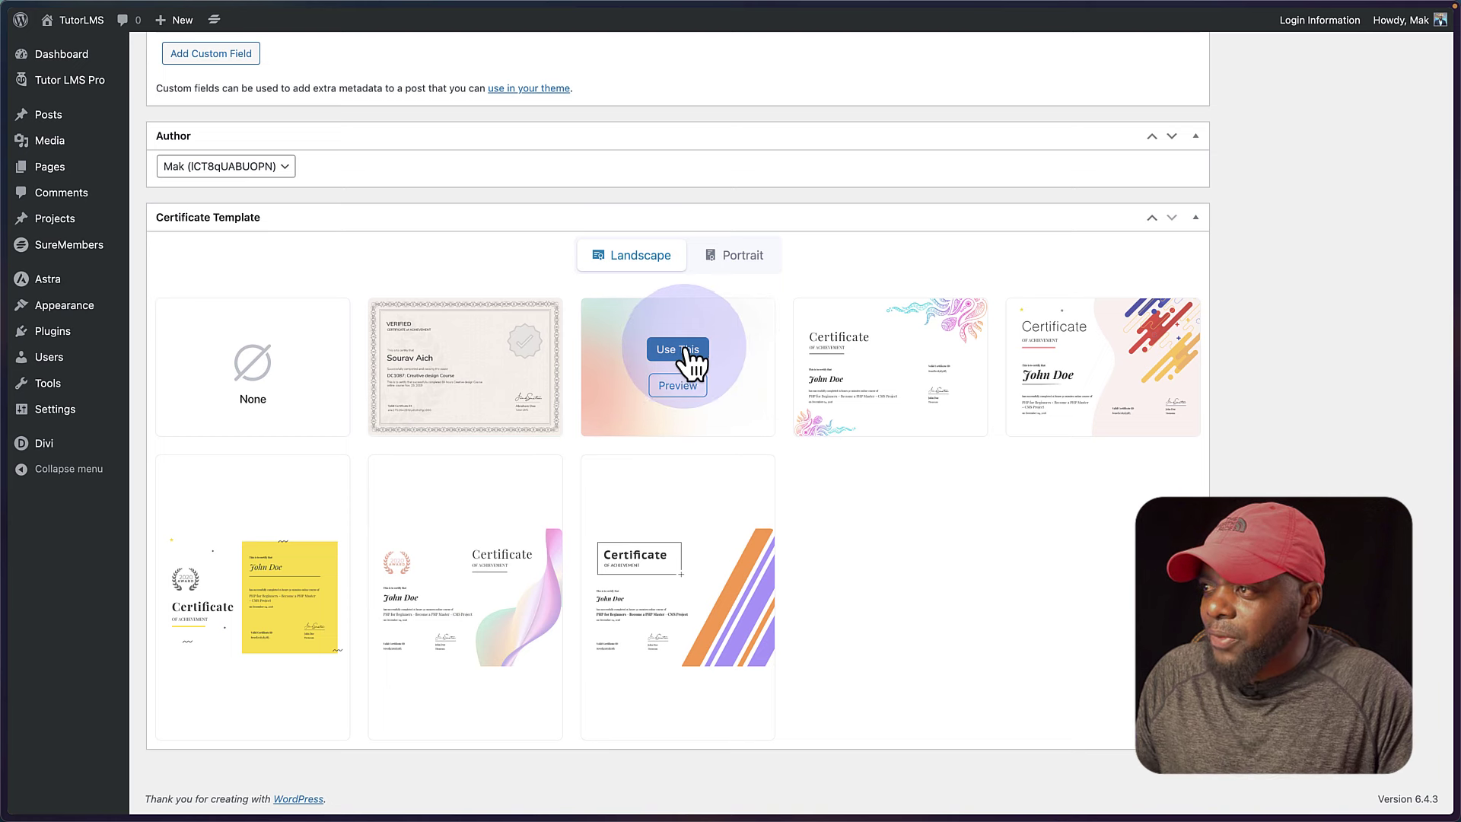
{"action": "left_click", "coordinate": [686, 350]}
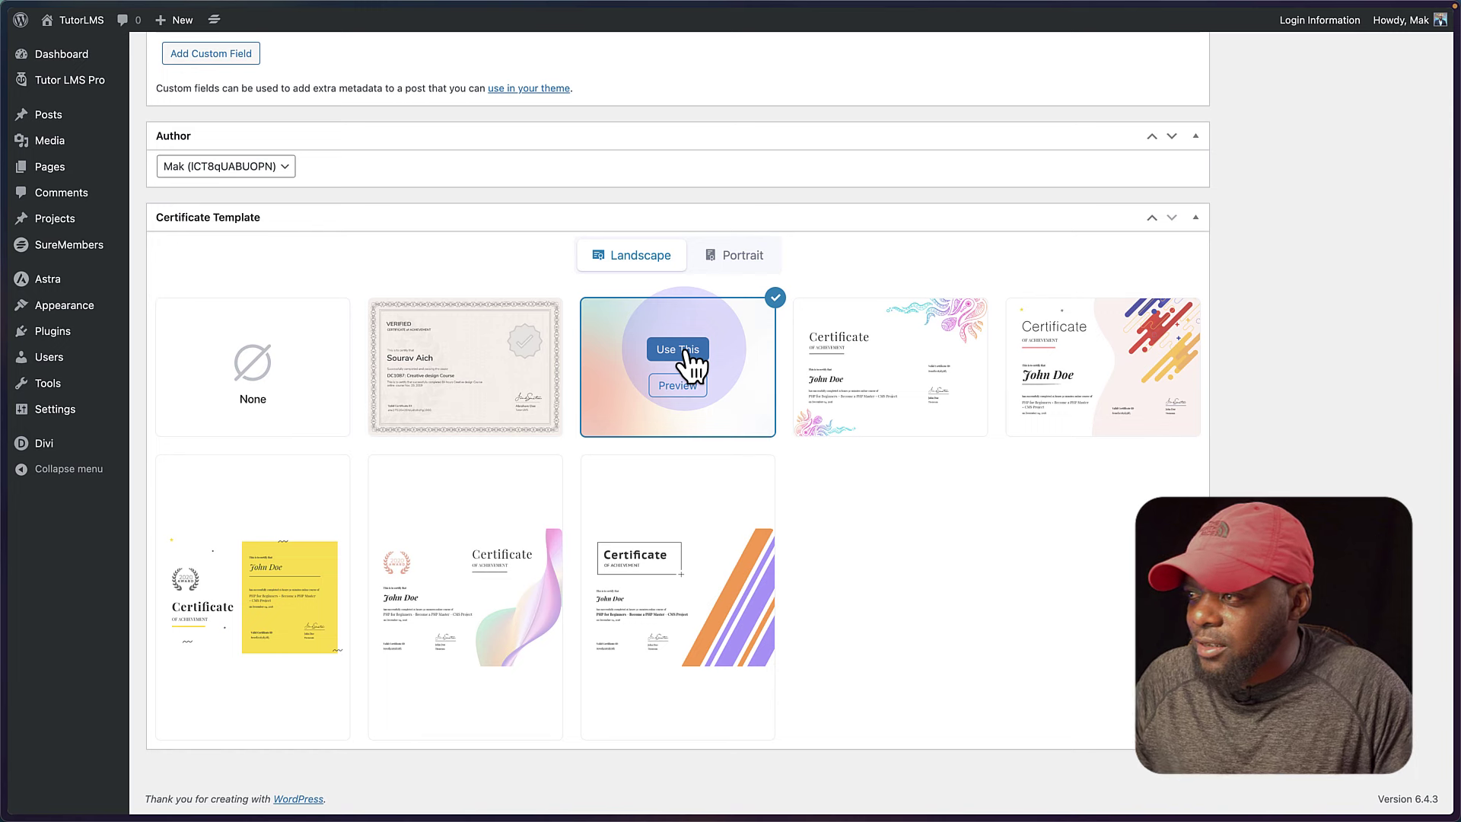
{"action": "left_click", "coordinate": [690, 386]}
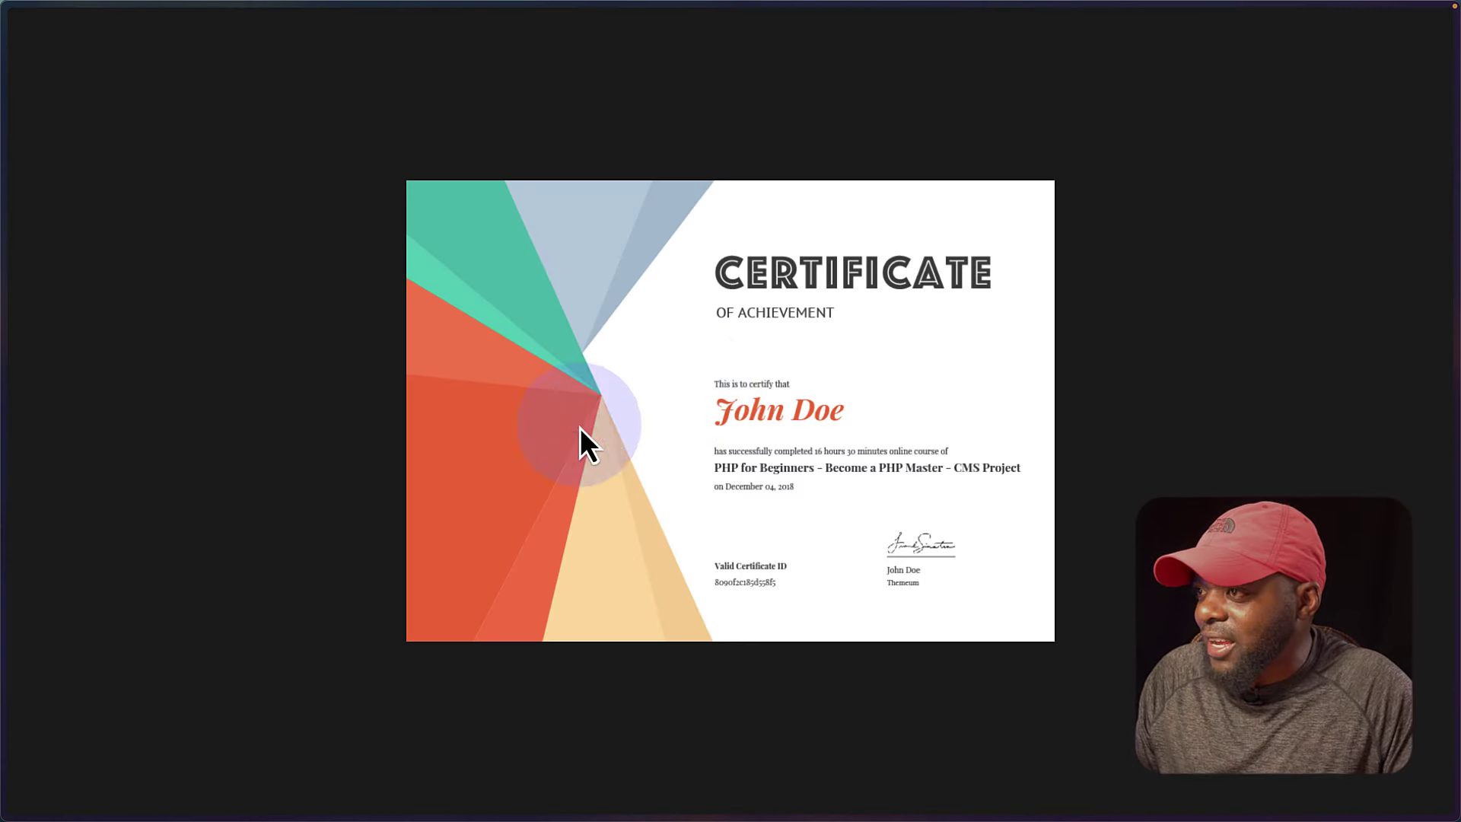
{"action": "left_click", "coordinate": [957, 696]}
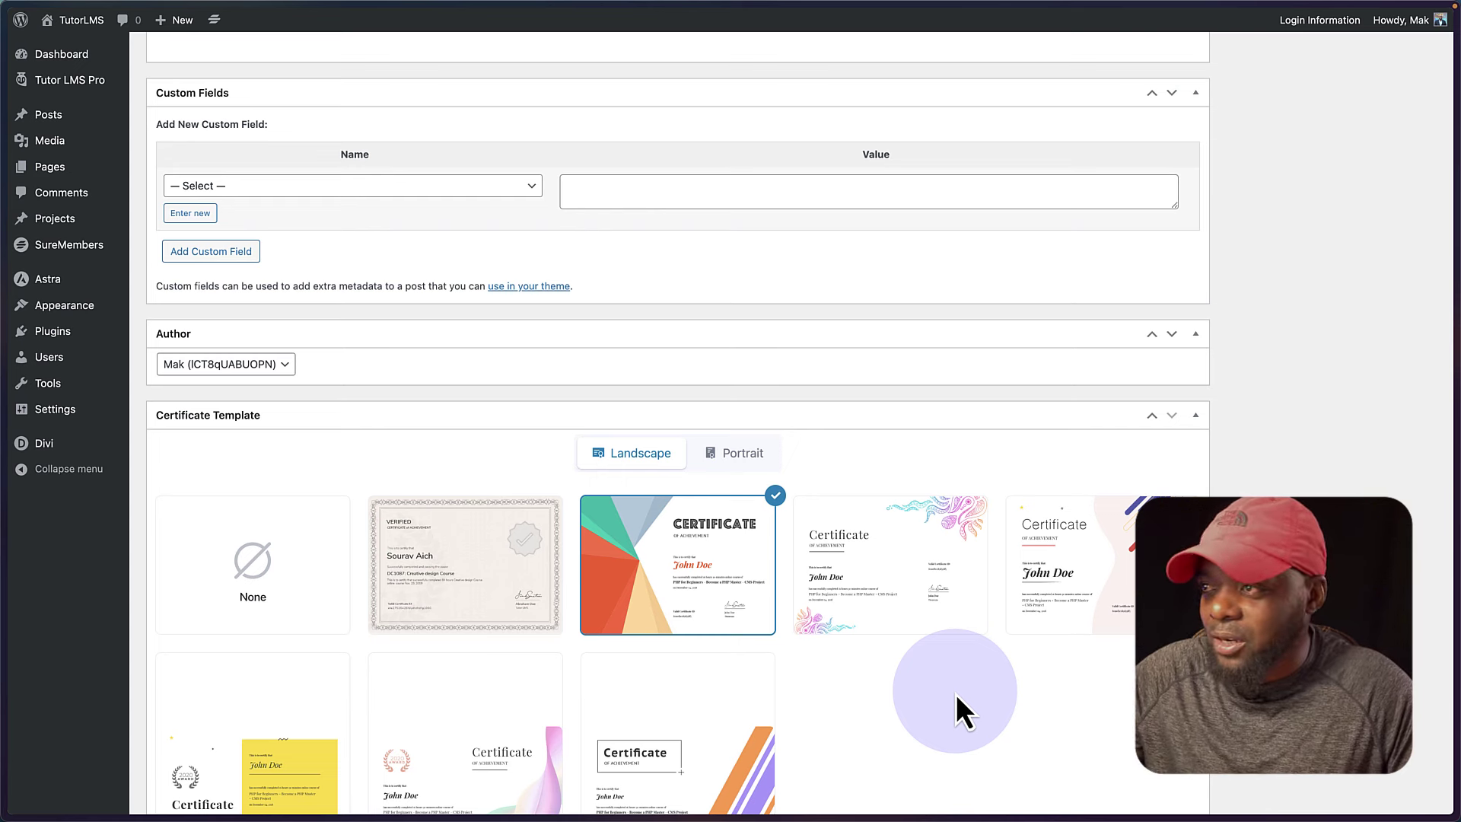
Step: Publish My Cooking Course and open its live page through the permalink
{"action": "scroll", "coordinate": [955, 694], "scroll_direction": "up", "scroll_amount": 20}
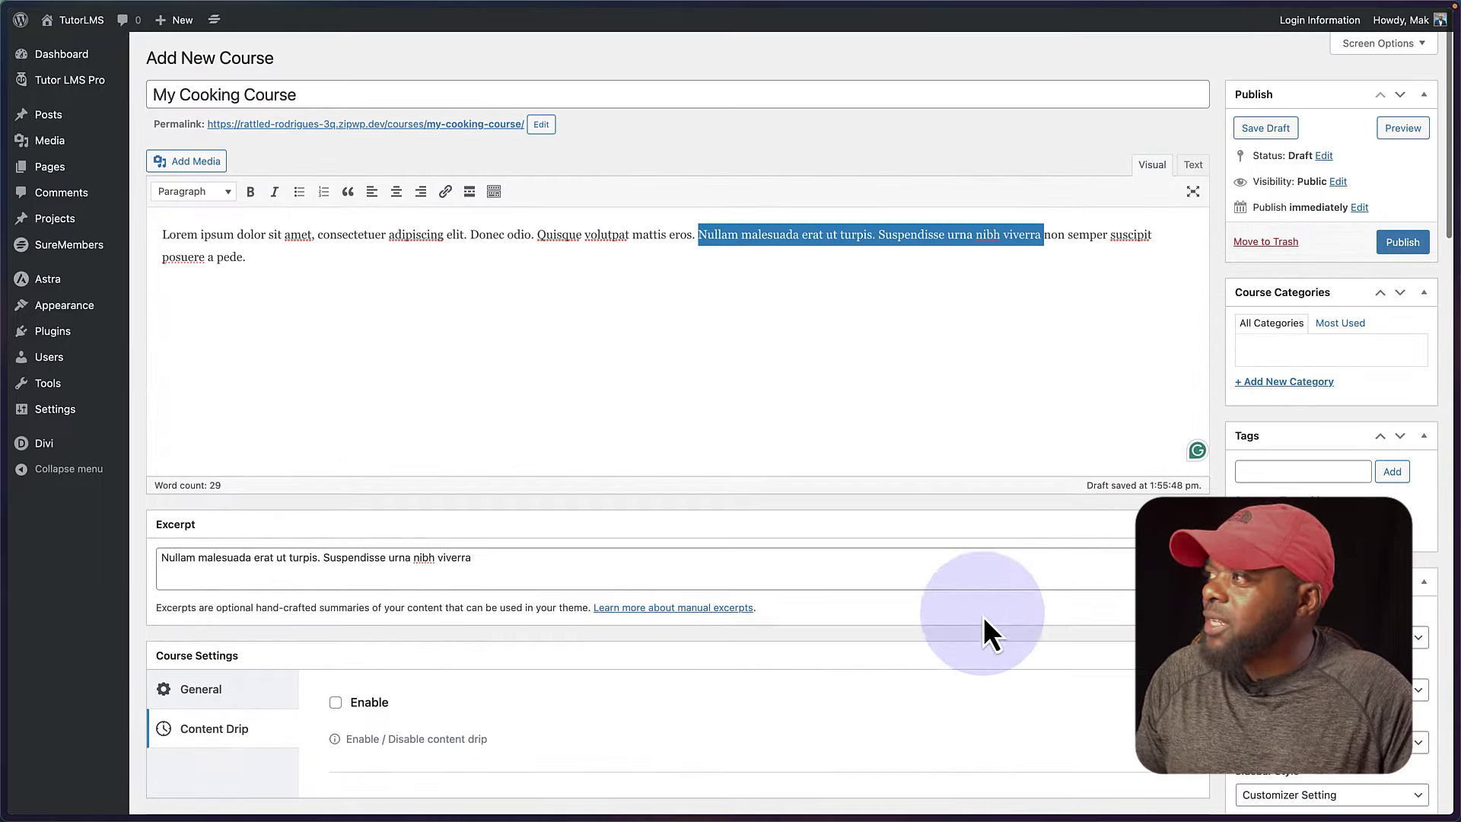
{"action": "left_click", "coordinate": [1405, 245]}
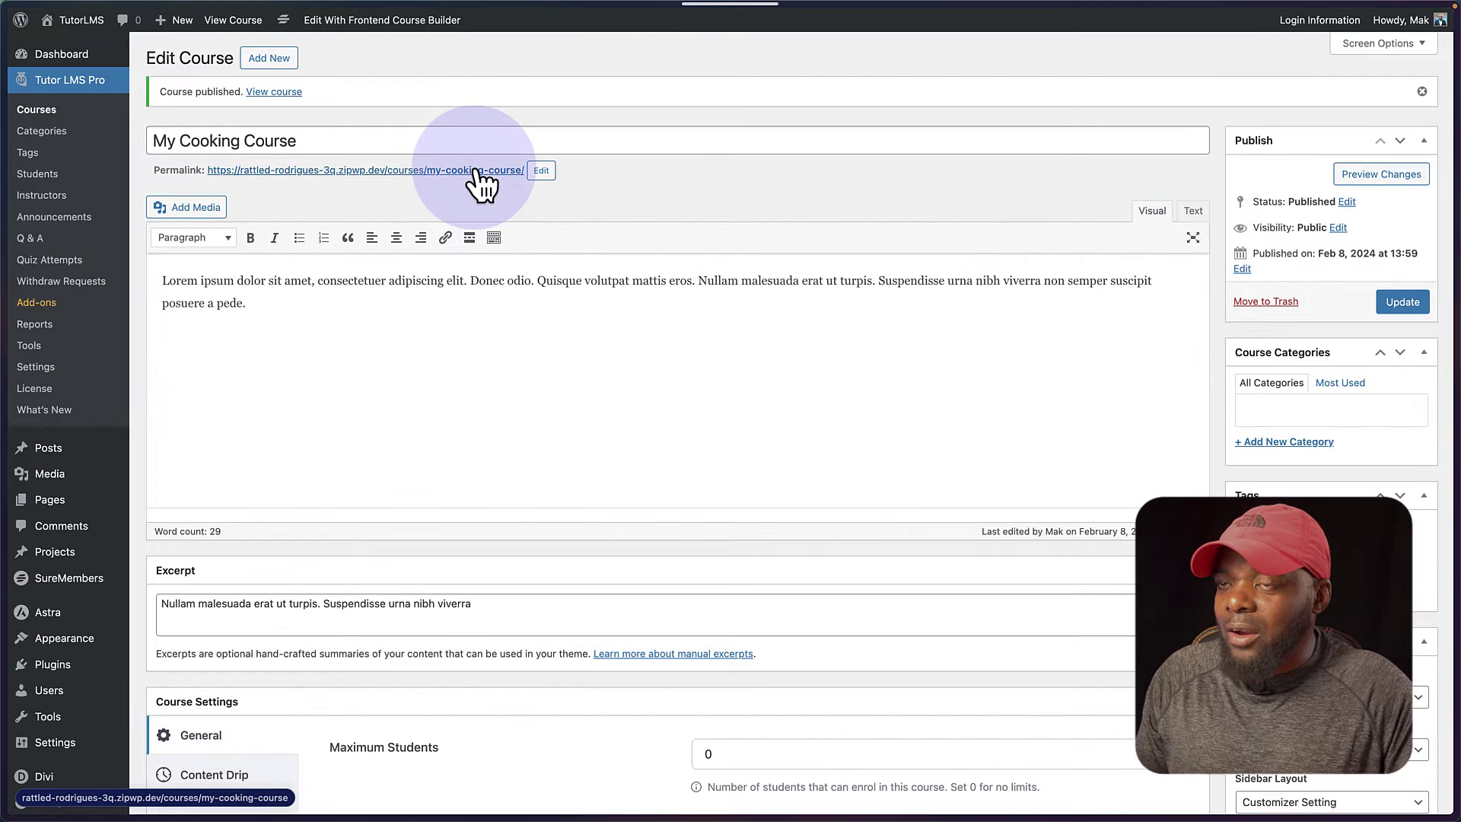
{"action": "left_click", "coordinate": [475, 170]}
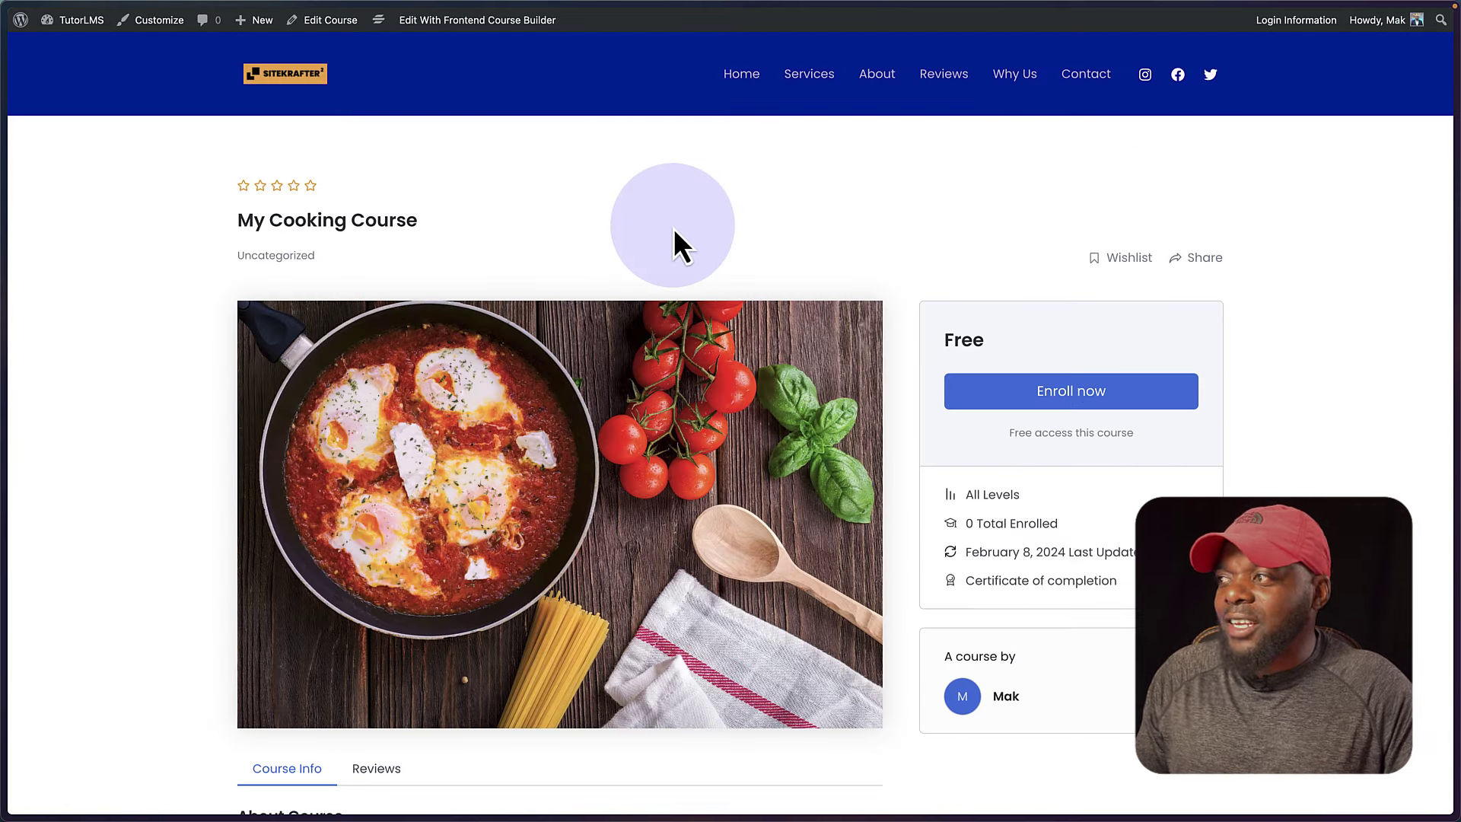
Step: Examine the published course page, including its description, learning points, course content, enrollment box and author
{"action": "scroll", "coordinate": [673, 230], "scroll_direction": "down", "scroll_amount": 3}
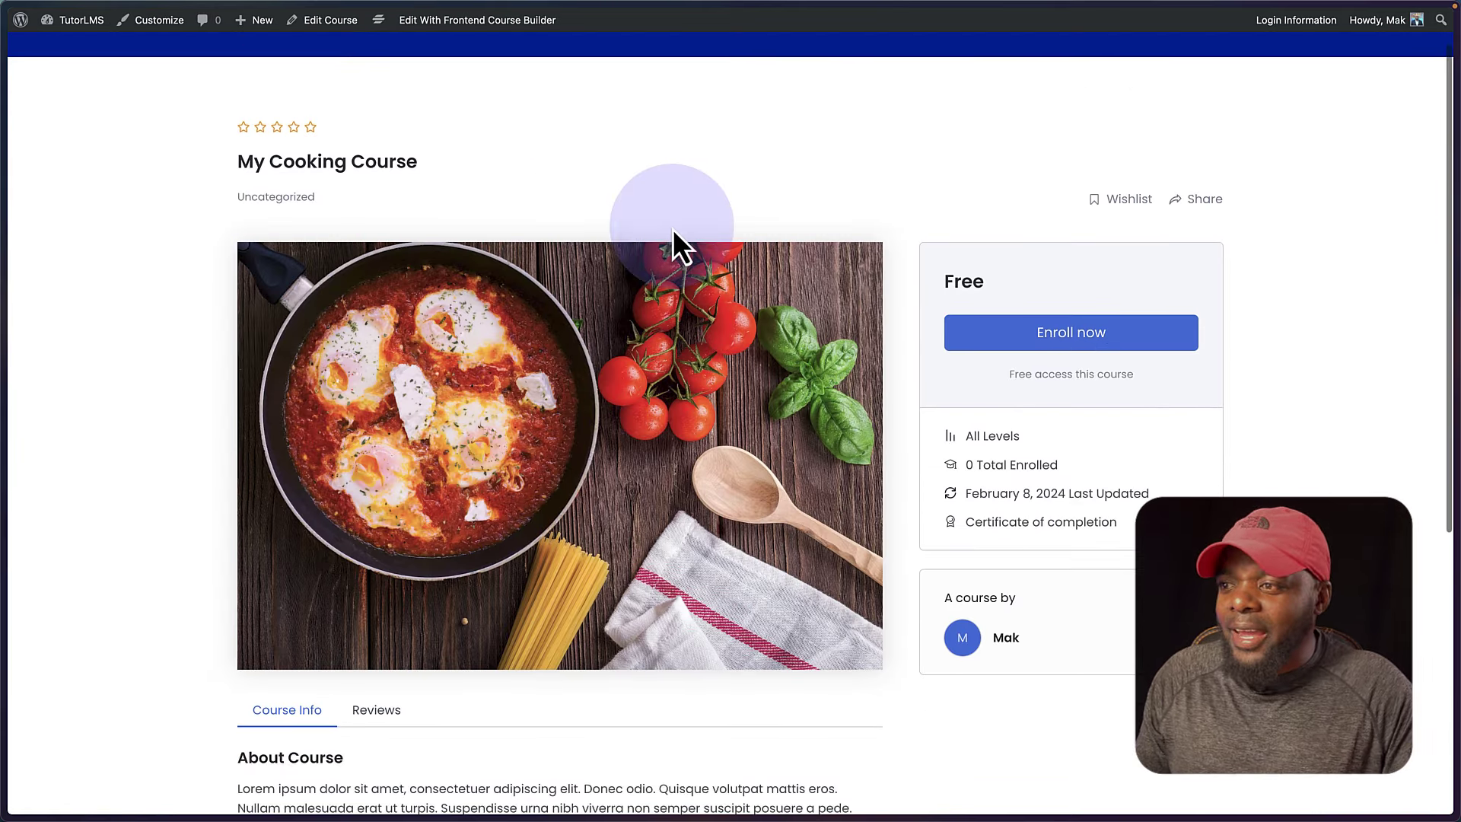
{"action": "scroll", "coordinate": [672, 229], "scroll_direction": "down", "scroll_amount": 5}
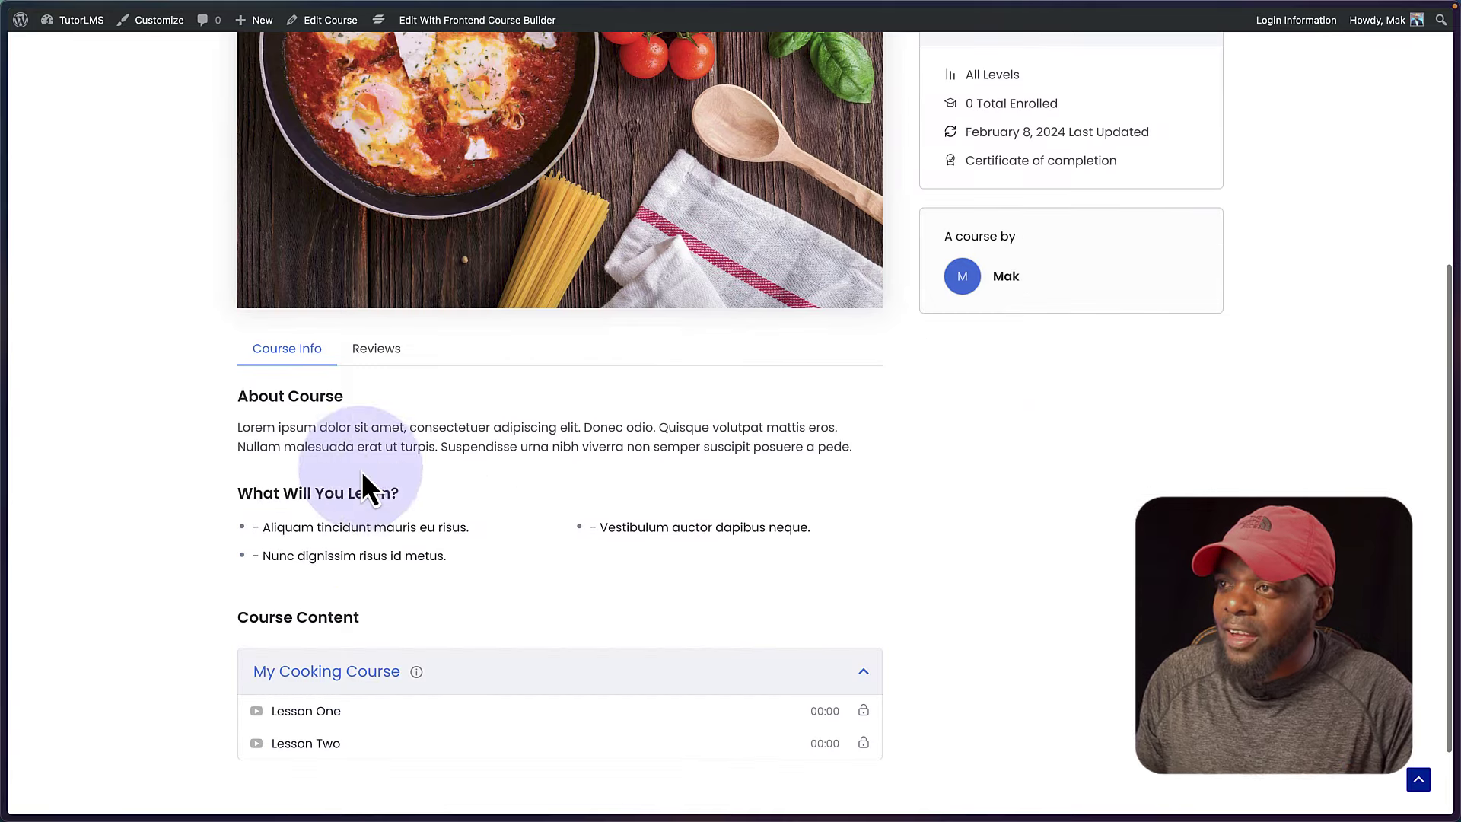
{"action": "scroll", "coordinate": [456, 517], "scroll_direction": "down", "scroll_amount": 2}
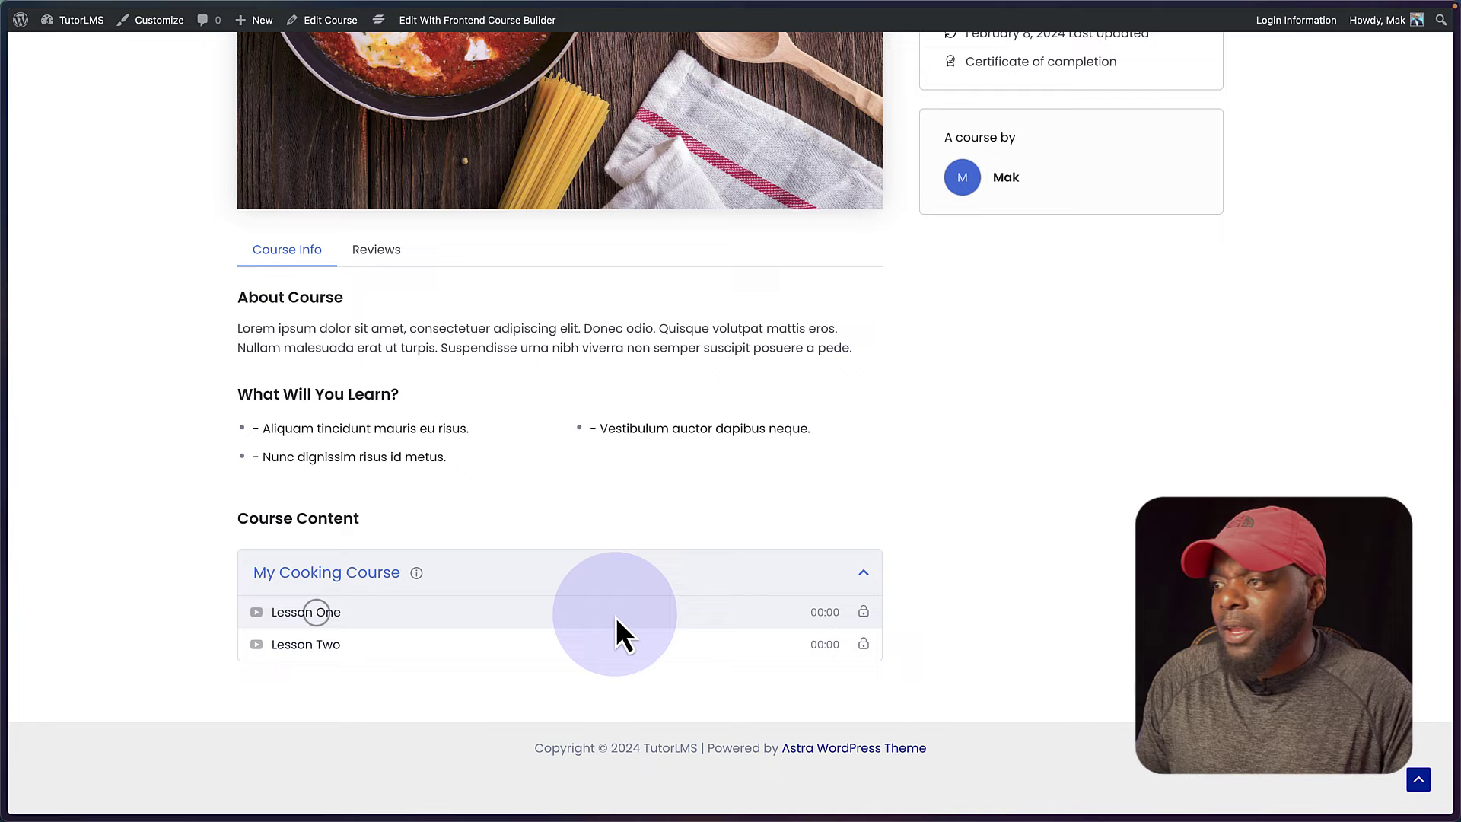
{"action": "scroll", "coordinate": [619, 627], "scroll_direction": "up", "scroll_amount": 2}
{"action": "scroll", "coordinate": [620, 626], "scroll_direction": "down", "scroll_amount": 2}
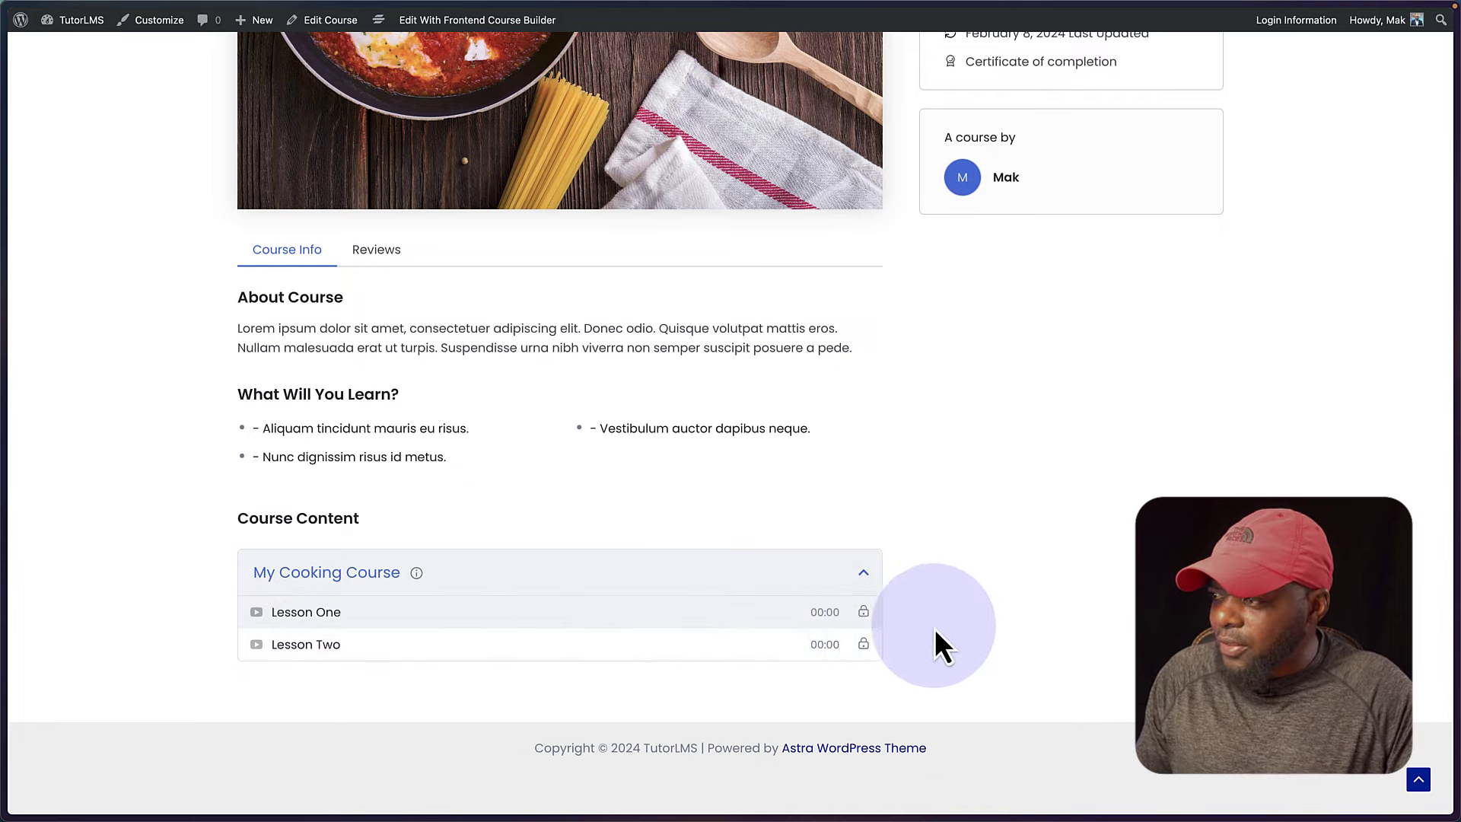
{"action": "scroll", "coordinate": [941, 630], "scroll_direction": "up", "scroll_amount": 5}
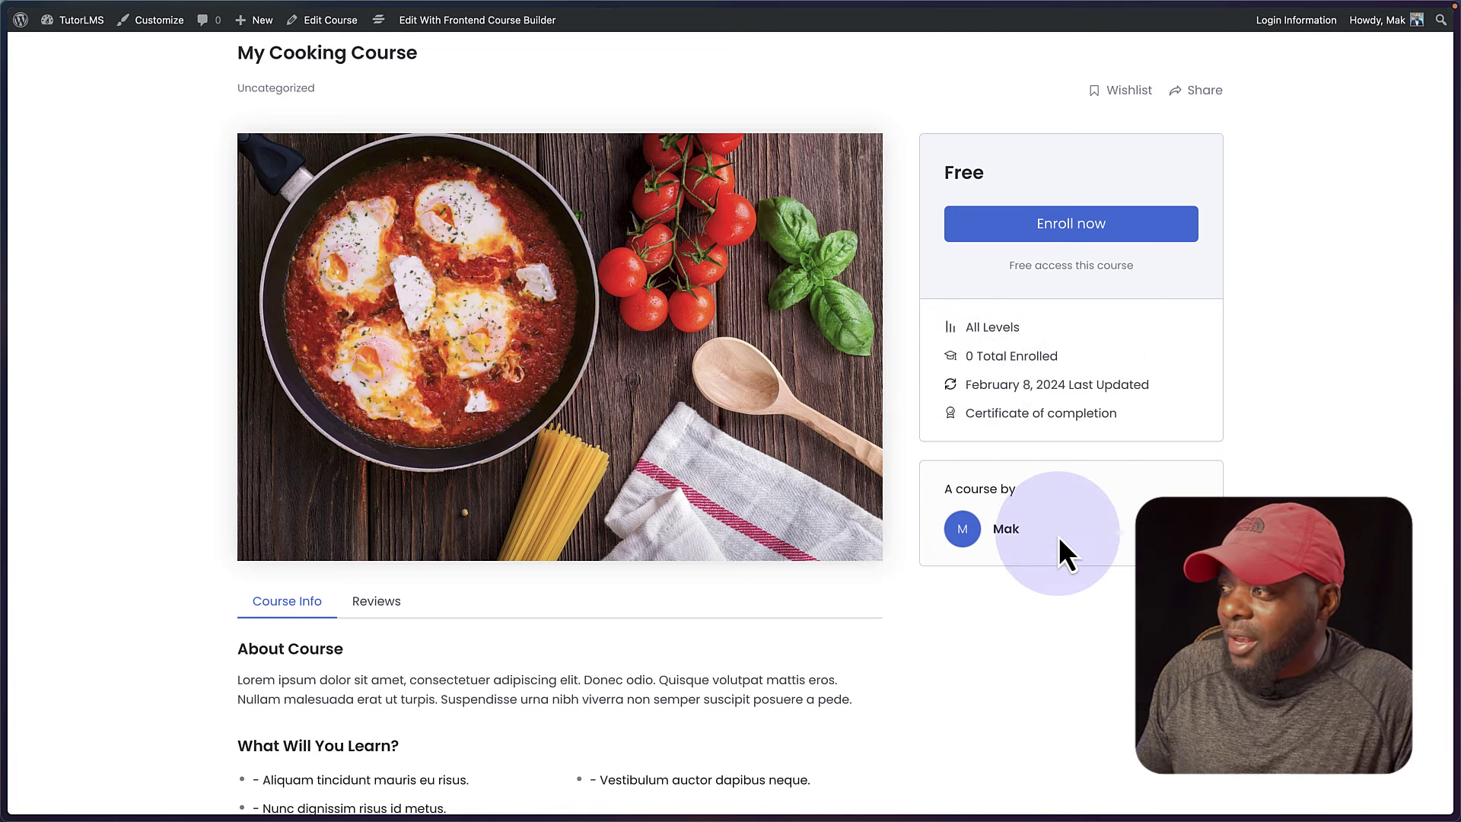
{"action": "scroll", "coordinate": [1061, 552], "scroll_direction": "up", "scroll_amount": 1}
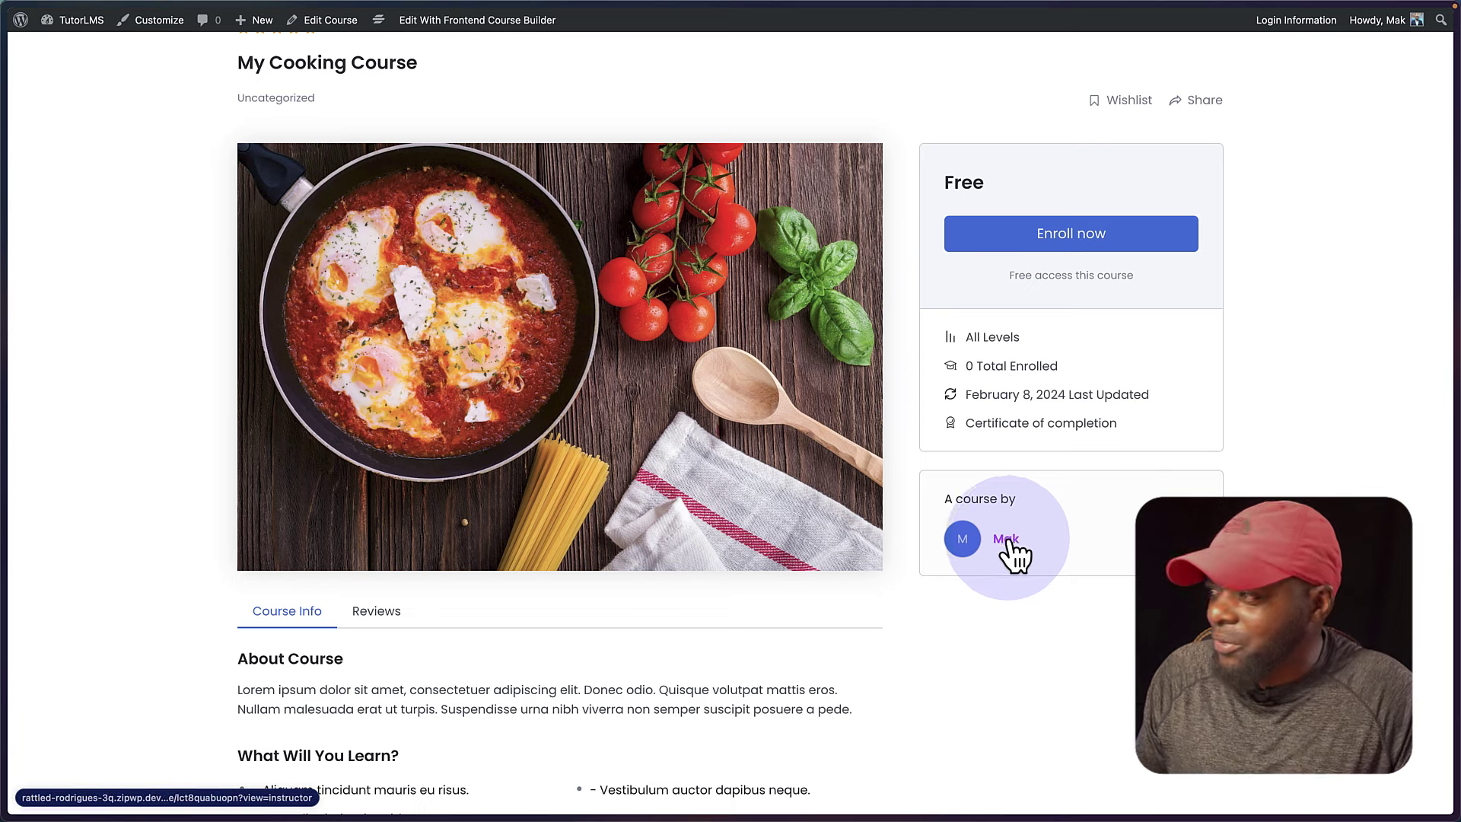
{"action": "scroll", "coordinate": [1047, 505], "scroll_direction": "up", "scroll_amount": 3}
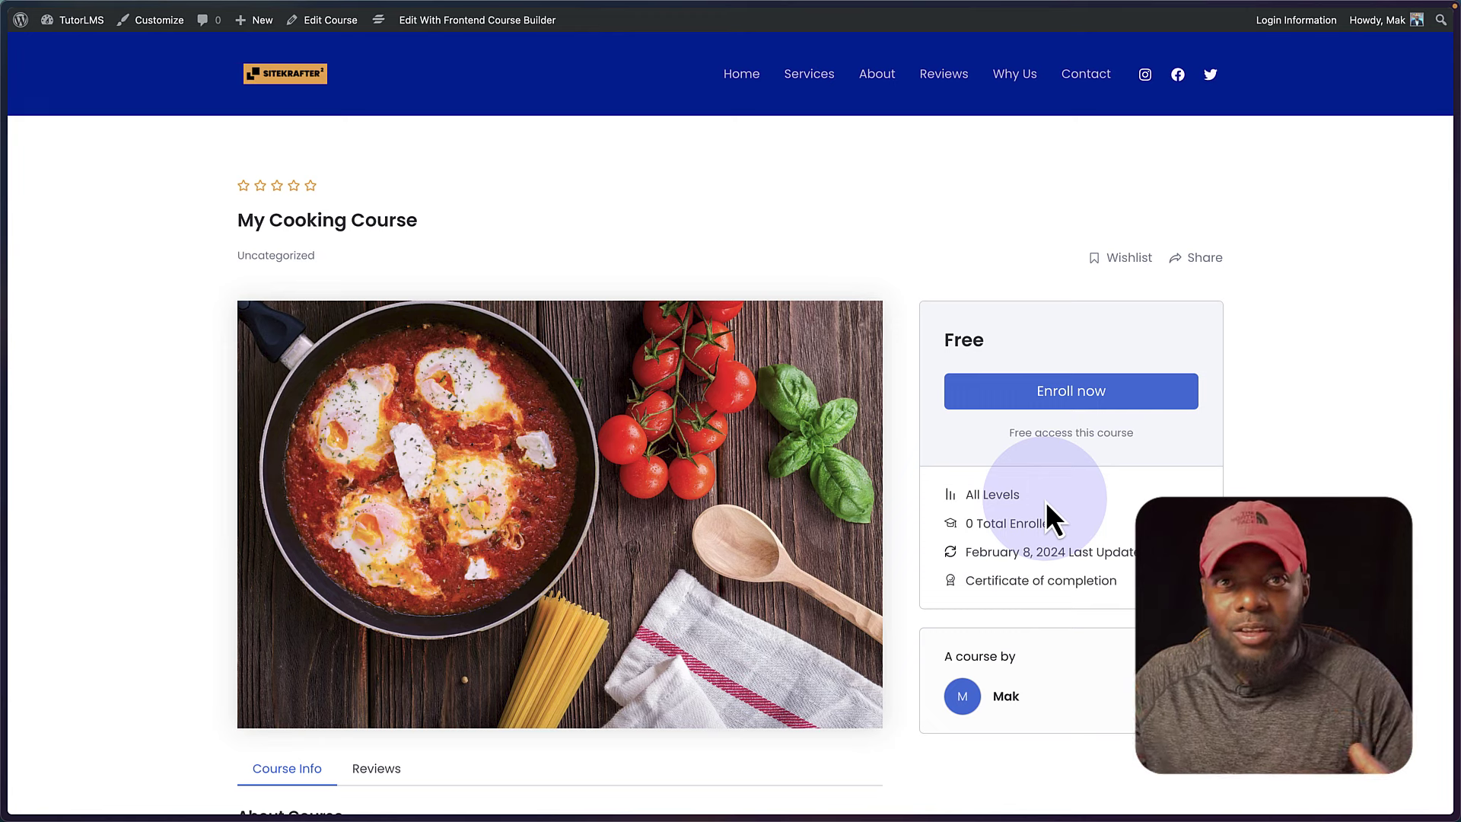
Step: Enroll in the free My Cooking Course from its public page
{"action": "left_click", "coordinate": [1071, 391]}
{"action": "scroll", "coordinate": [1170, 541], "scroll_direction": "down", "scroll_amount": 1}
{"action": "scroll", "coordinate": [1157, 533], "scroll_direction": "down", "scroll_amount": 1}
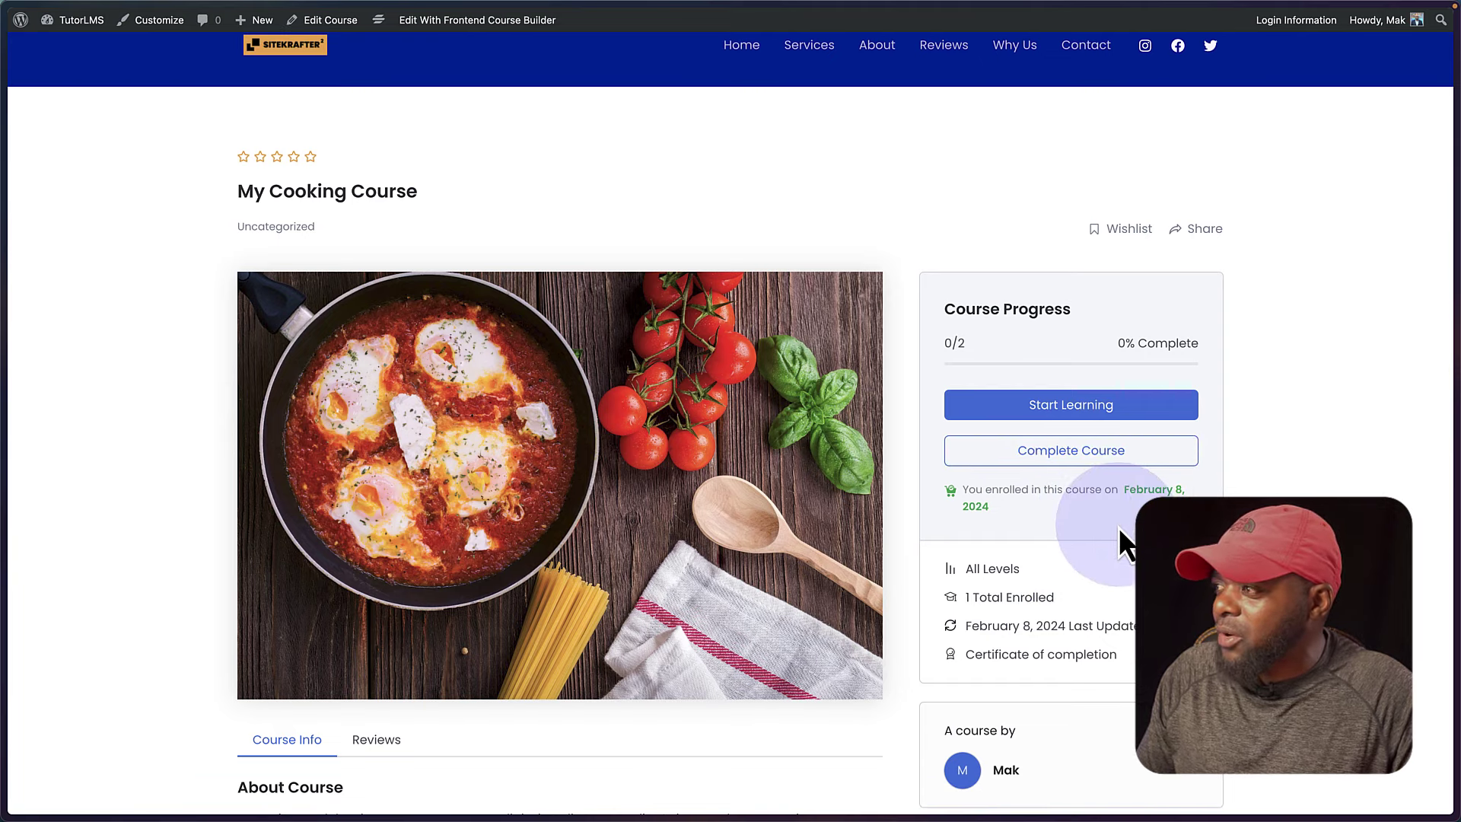
Step: Open Lesson One from the course content and switch to Lesson Two to check how the lessons display
{"action": "scroll", "coordinate": [1119, 527], "scroll_direction": "down", "scroll_amount": 4}
{"action": "scroll", "coordinate": [1119, 526], "scroll_direction": "down", "scroll_amount": 2}
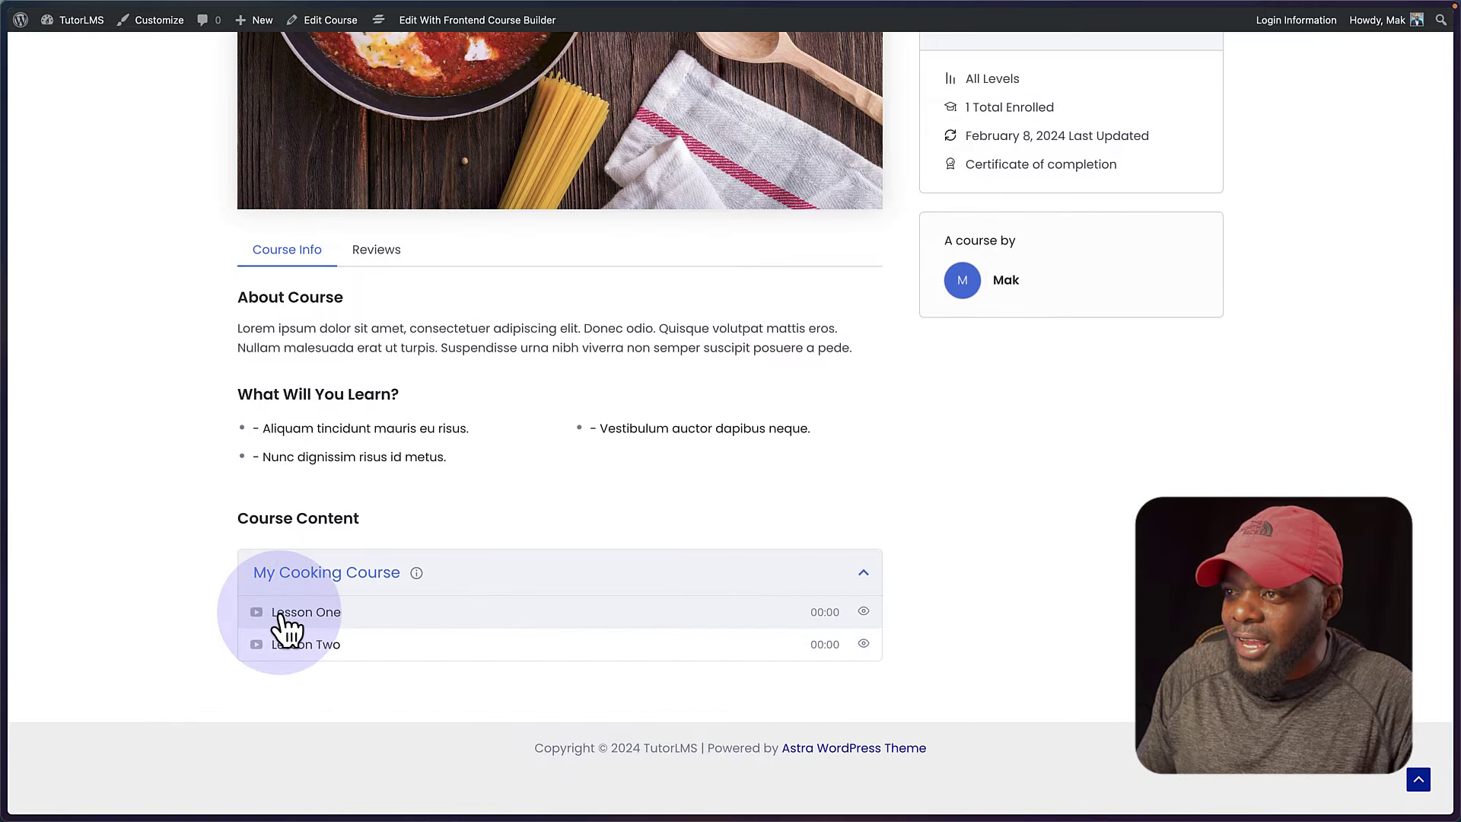
{"action": "left_click", "coordinate": [280, 612]}
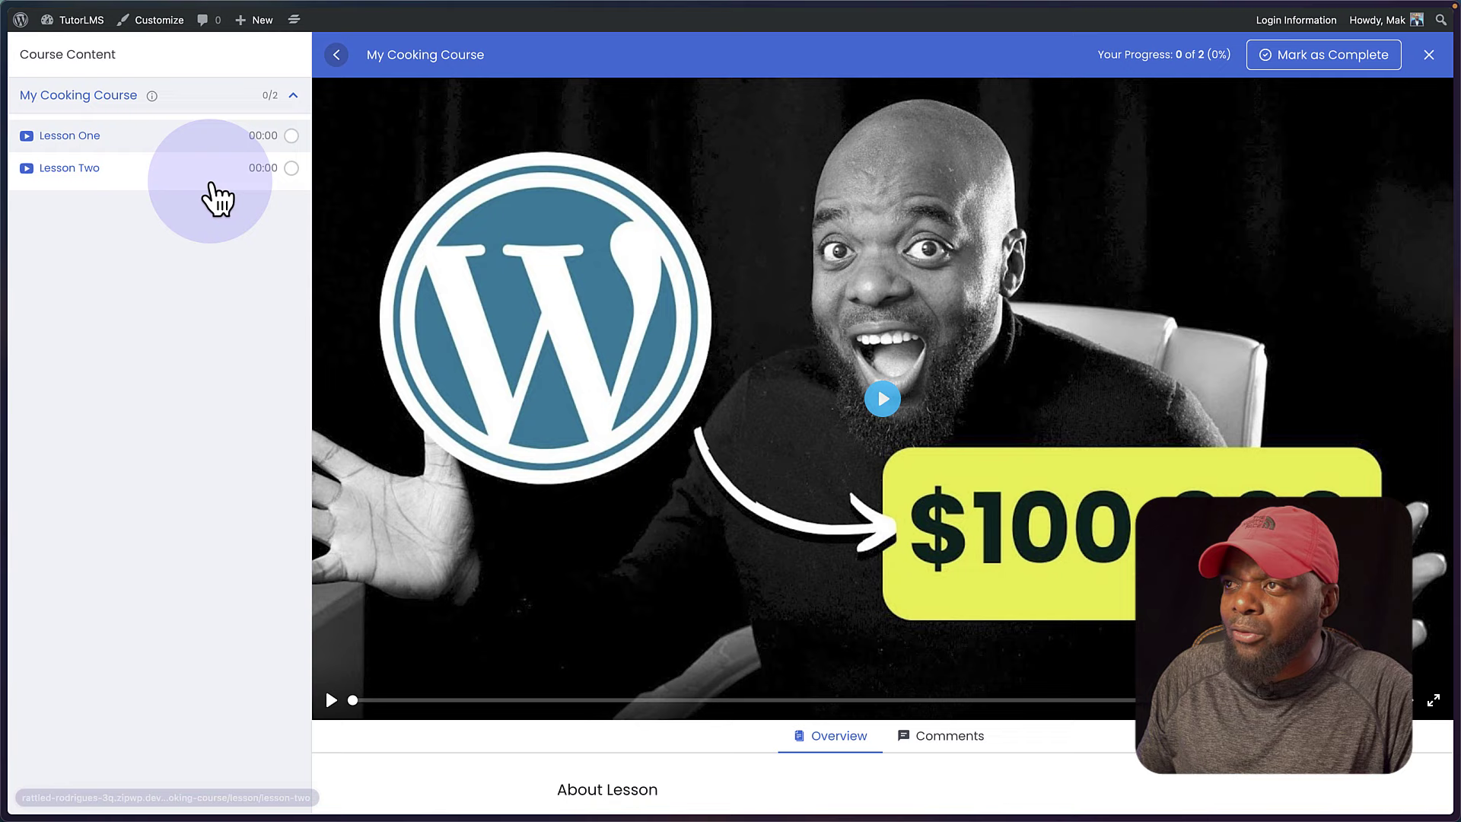
{"action": "left_click", "coordinate": [143, 173]}
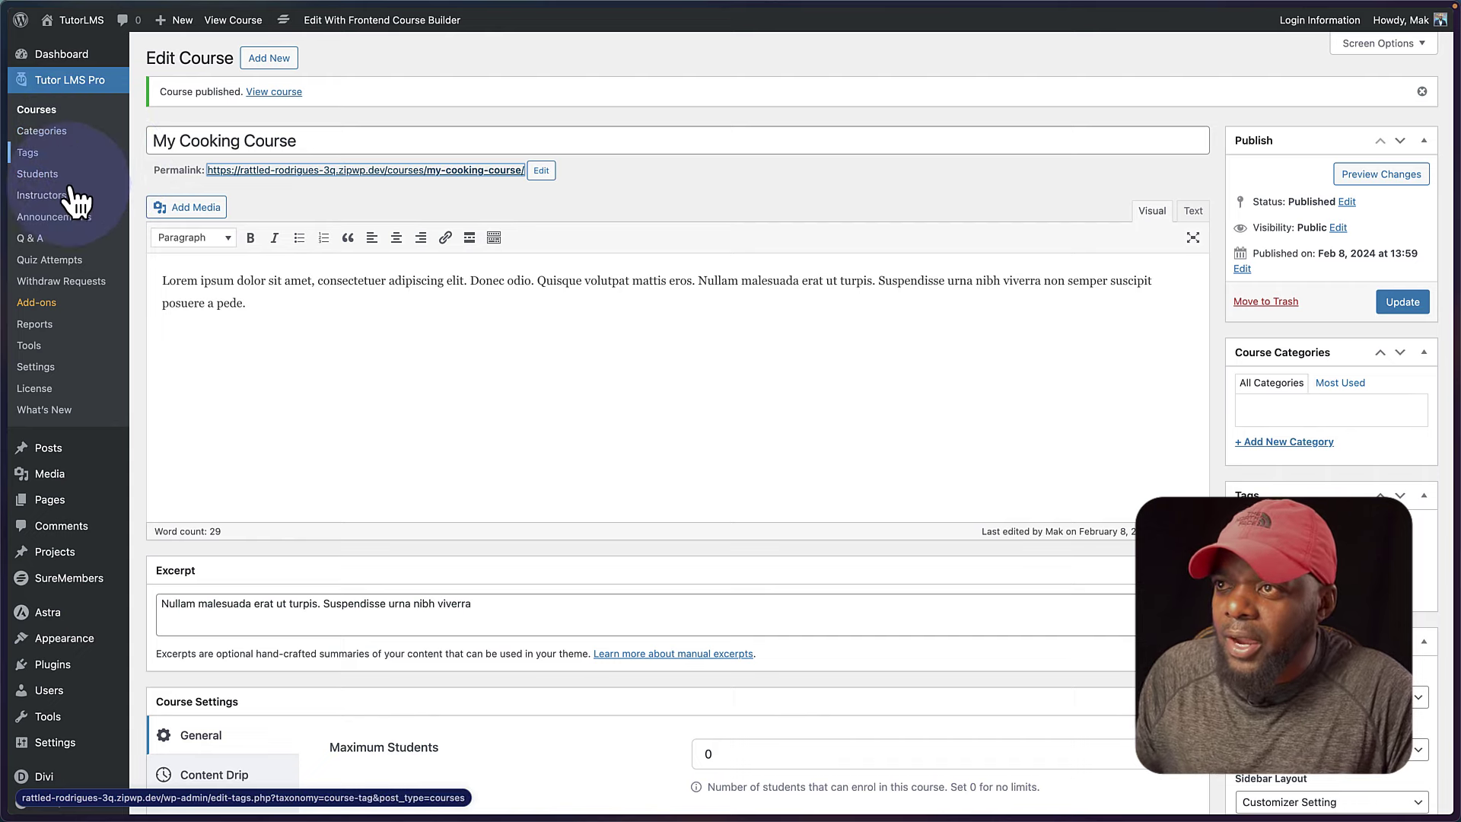
Step: Open the Tutor LMS Pro settings and review the Course and Design options, including course details page features and colors
{"action": "left_click", "coordinate": [63, 368]}
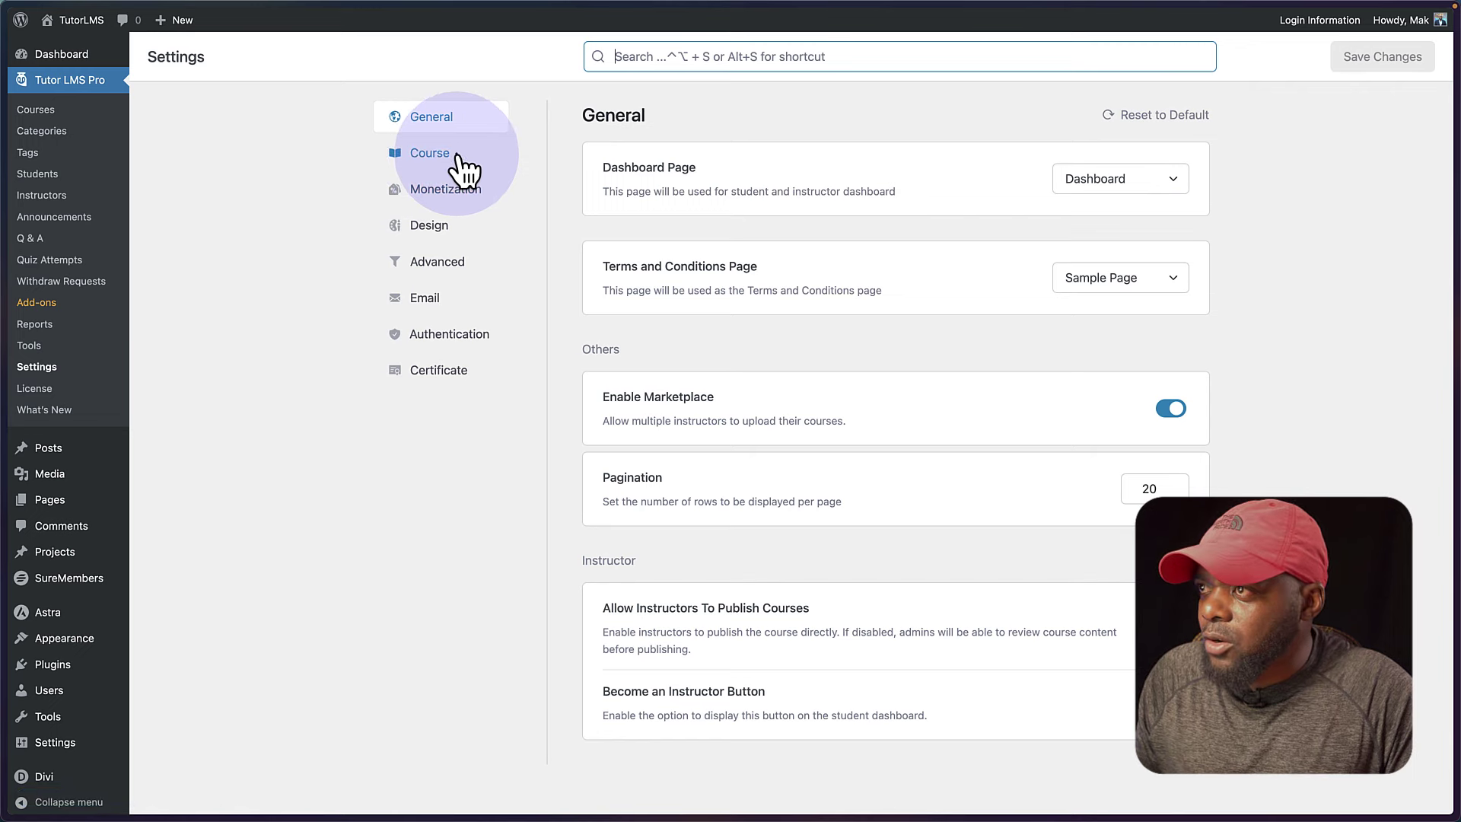
{"action": "left_click", "coordinate": [457, 157]}
{"action": "scroll", "coordinate": [909, 555], "scroll_direction": "down", "scroll_amount": 10}
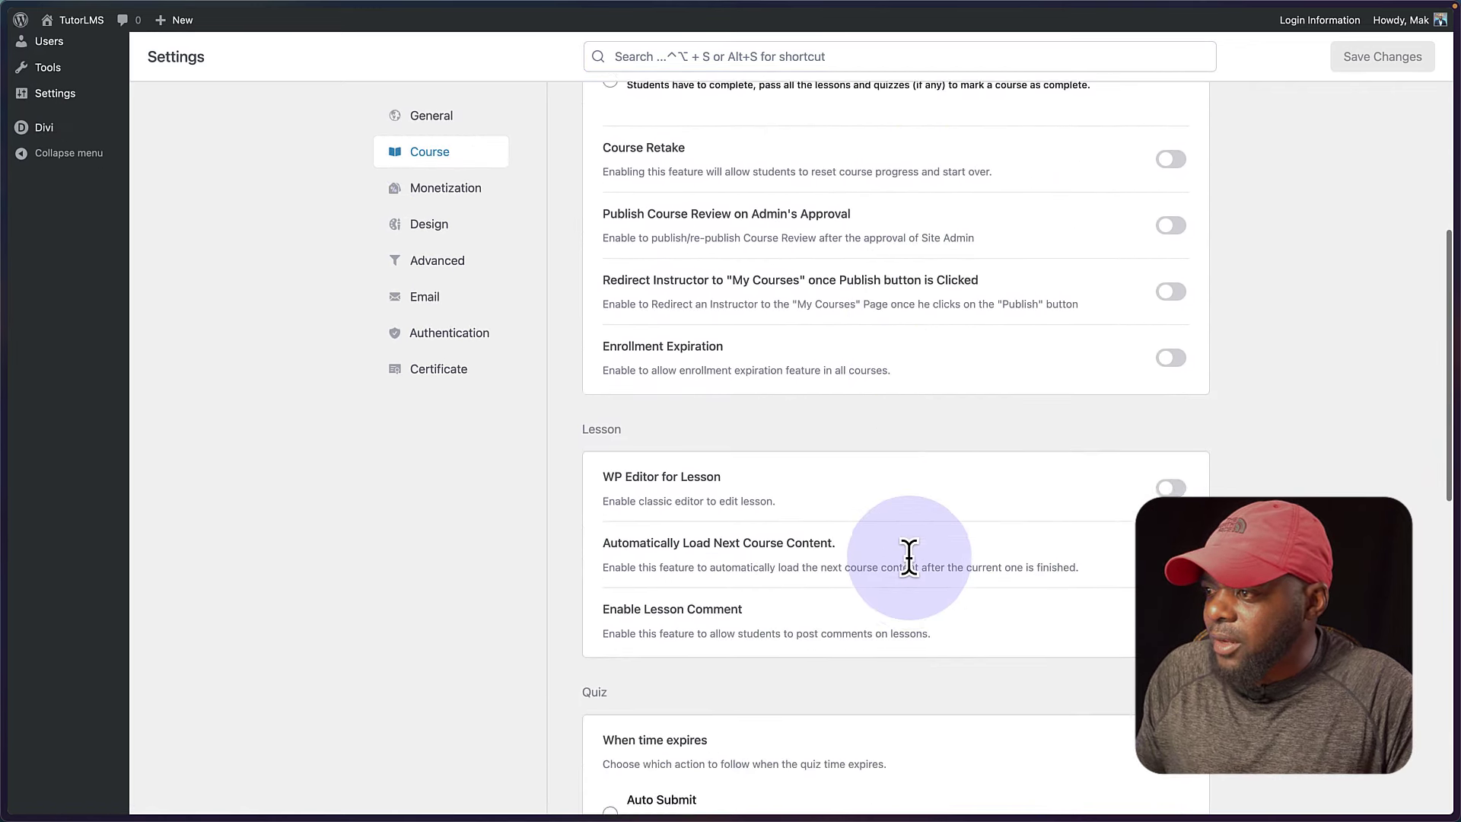
{"action": "scroll", "coordinate": [909, 555], "scroll_direction": "down", "scroll_amount": 4}
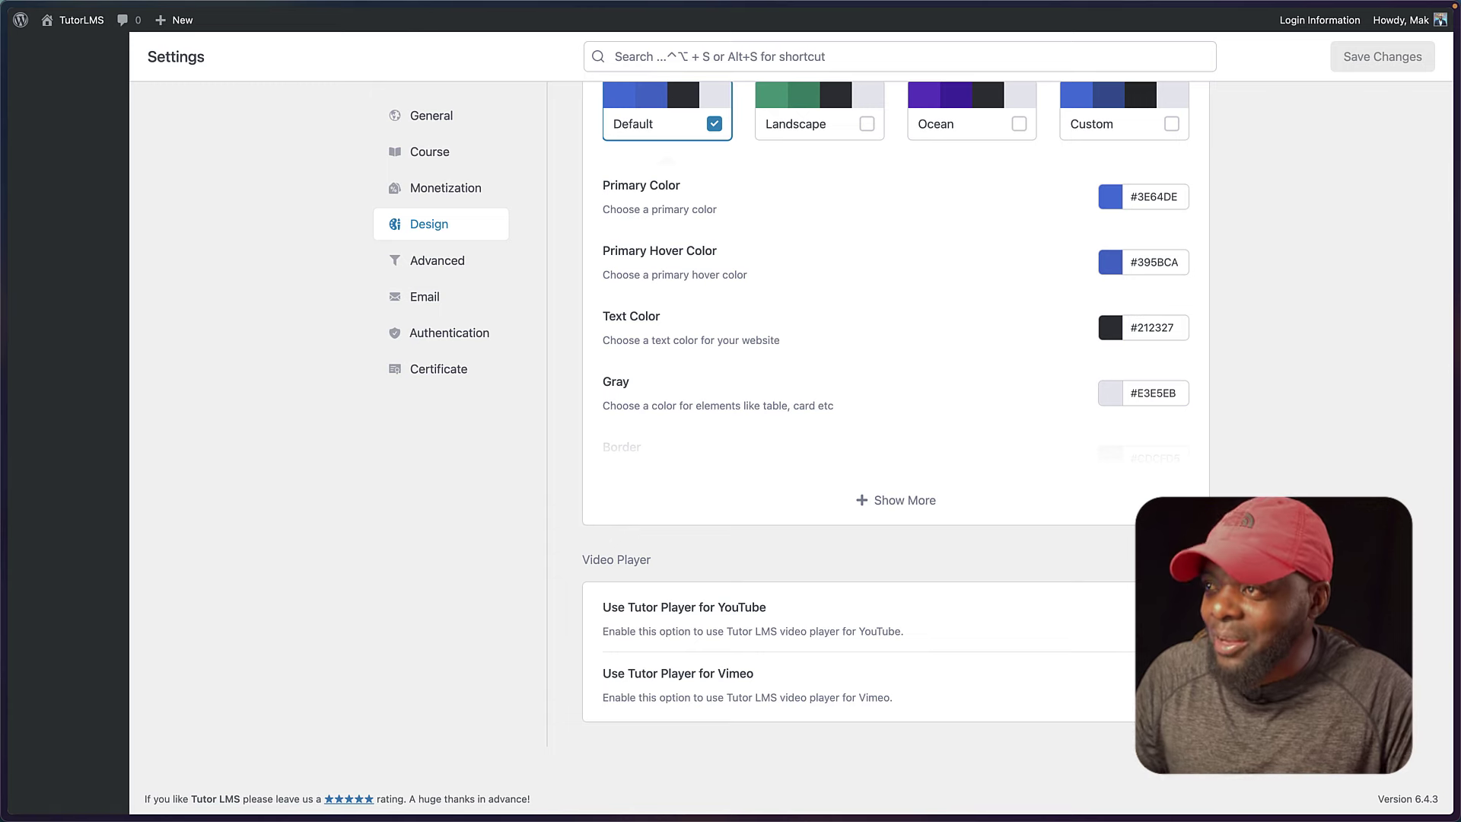
{"action": "scroll", "coordinate": [387, 486], "scroll_direction": "up", "scroll_amount": 15}
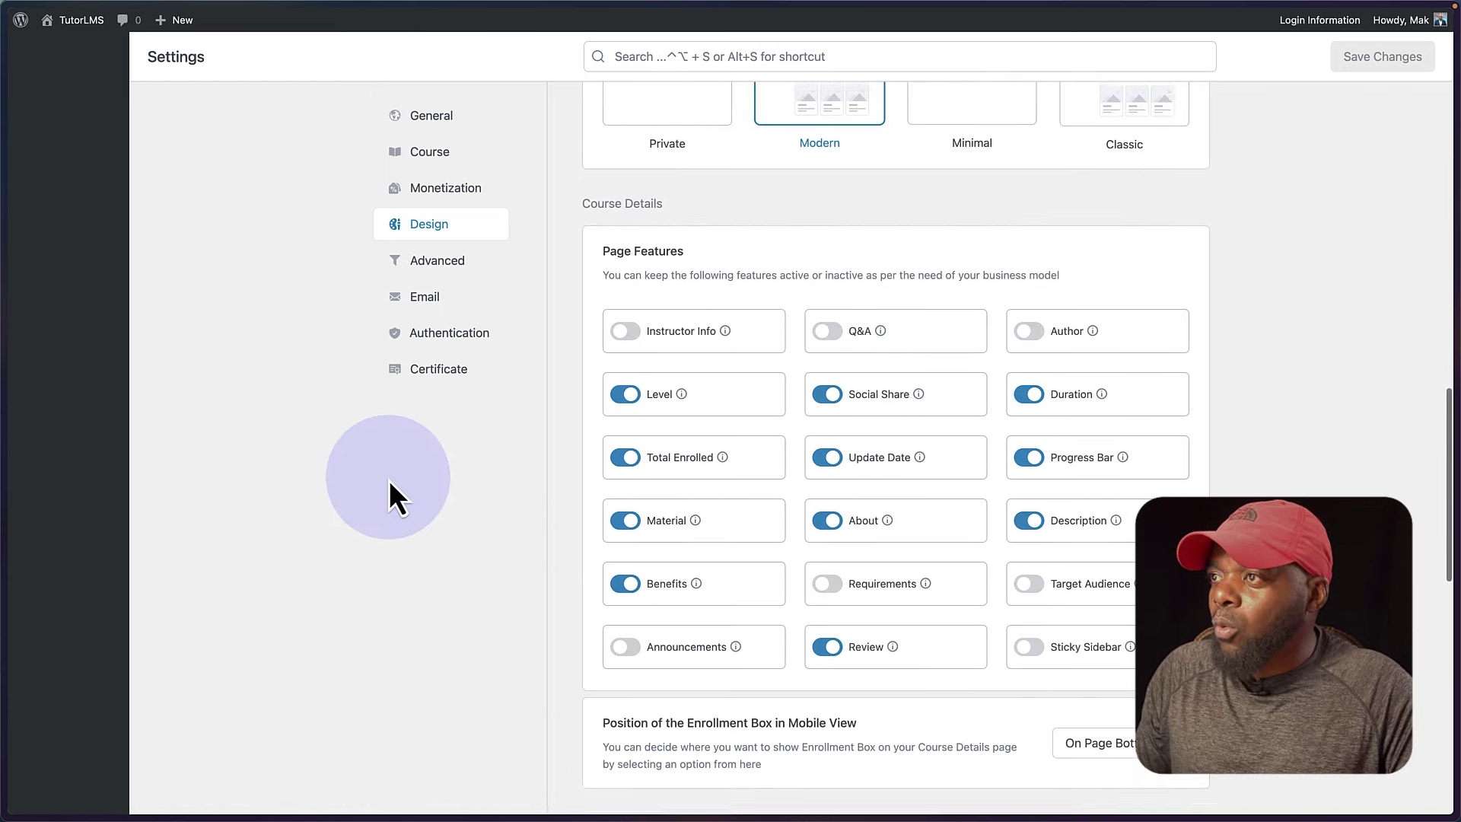
{"action": "scroll", "coordinate": [446, 541], "scroll_direction": "up", "scroll_amount": 10}
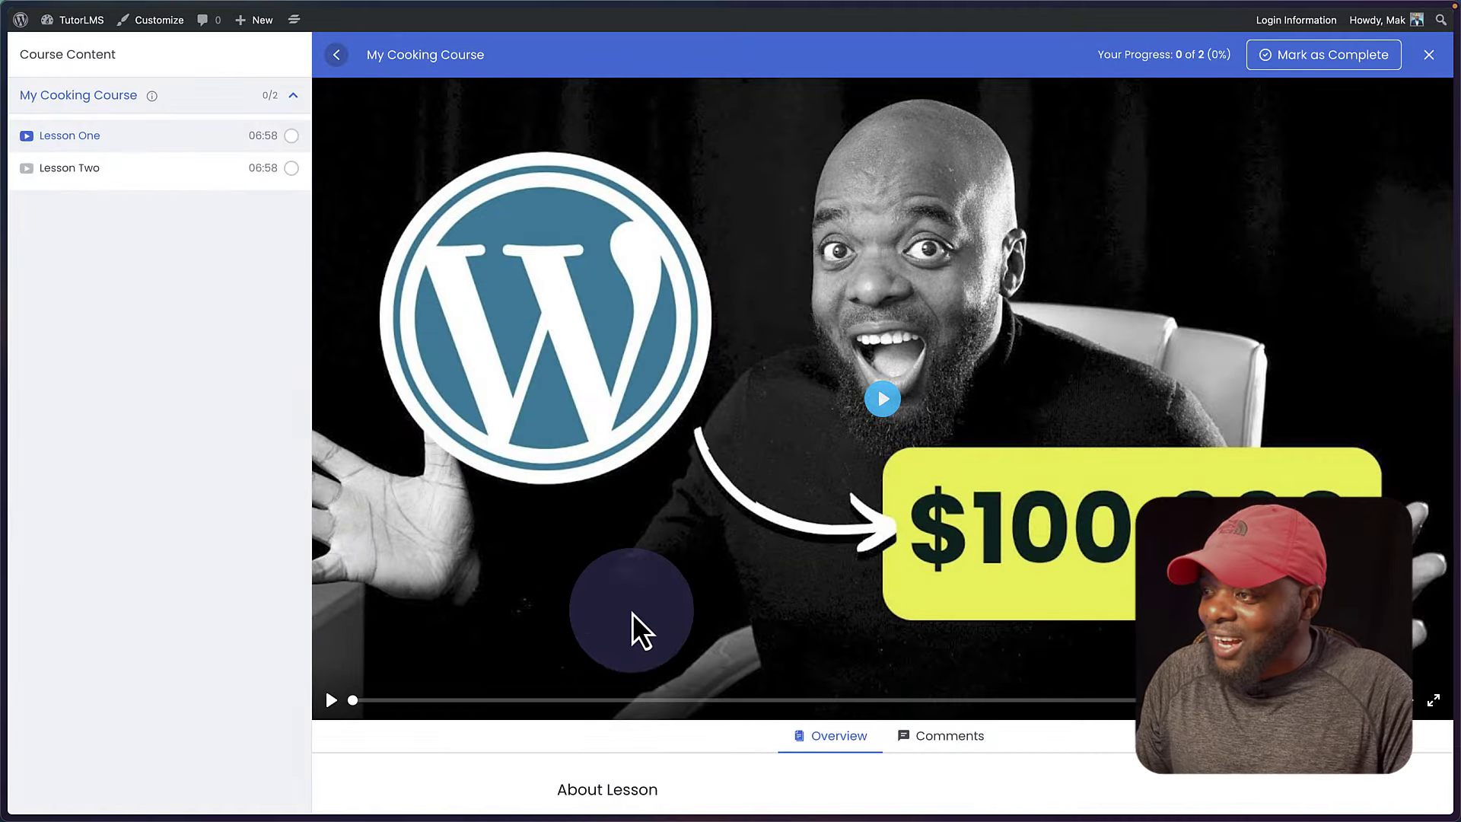
Step: Play the Lesson One video briefly and pause it to check the lesson's video player
{"action": "left_click", "coordinate": [333, 701]}
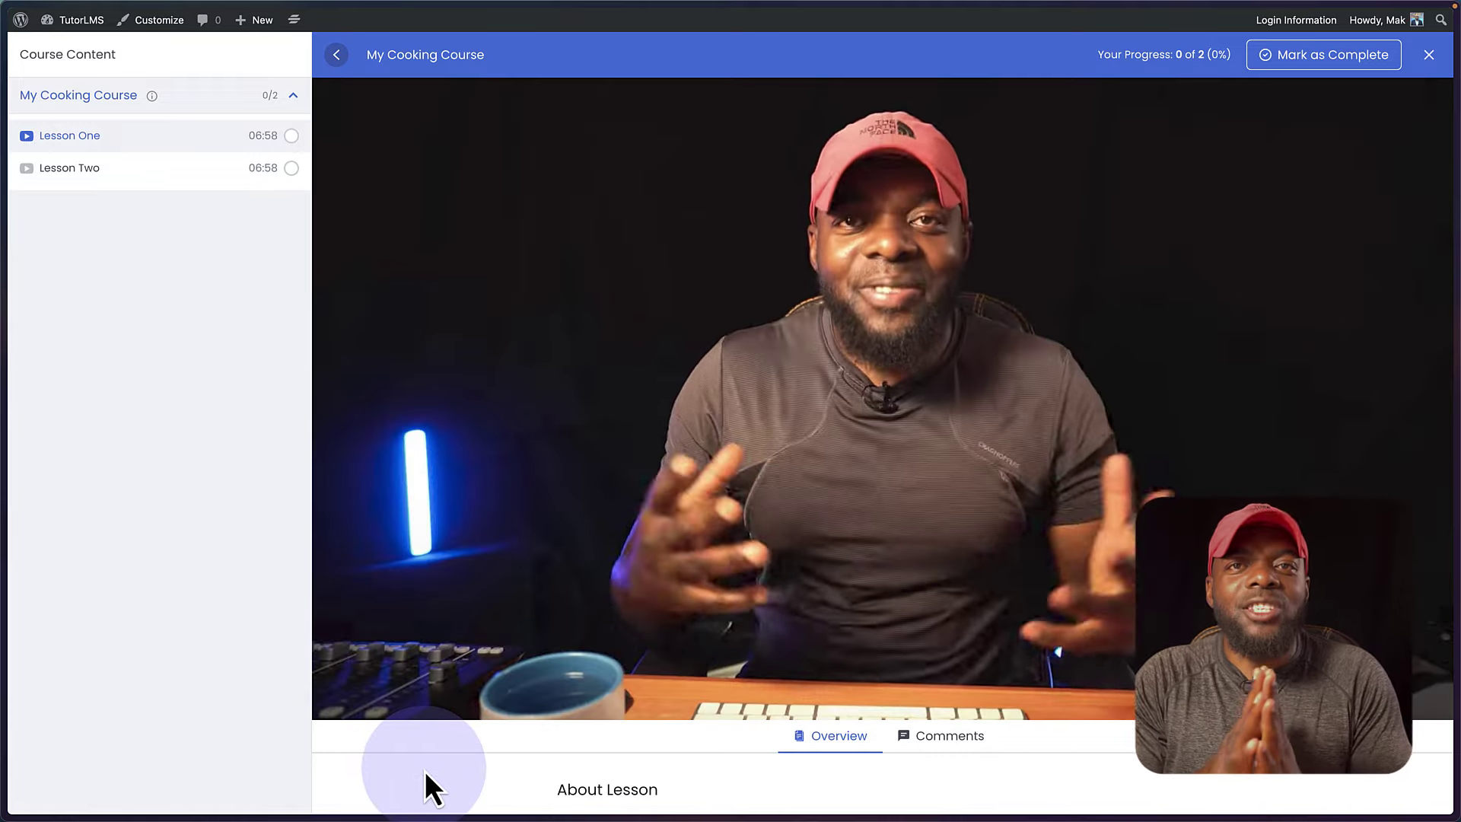
{"action": "key", "text": "space"}
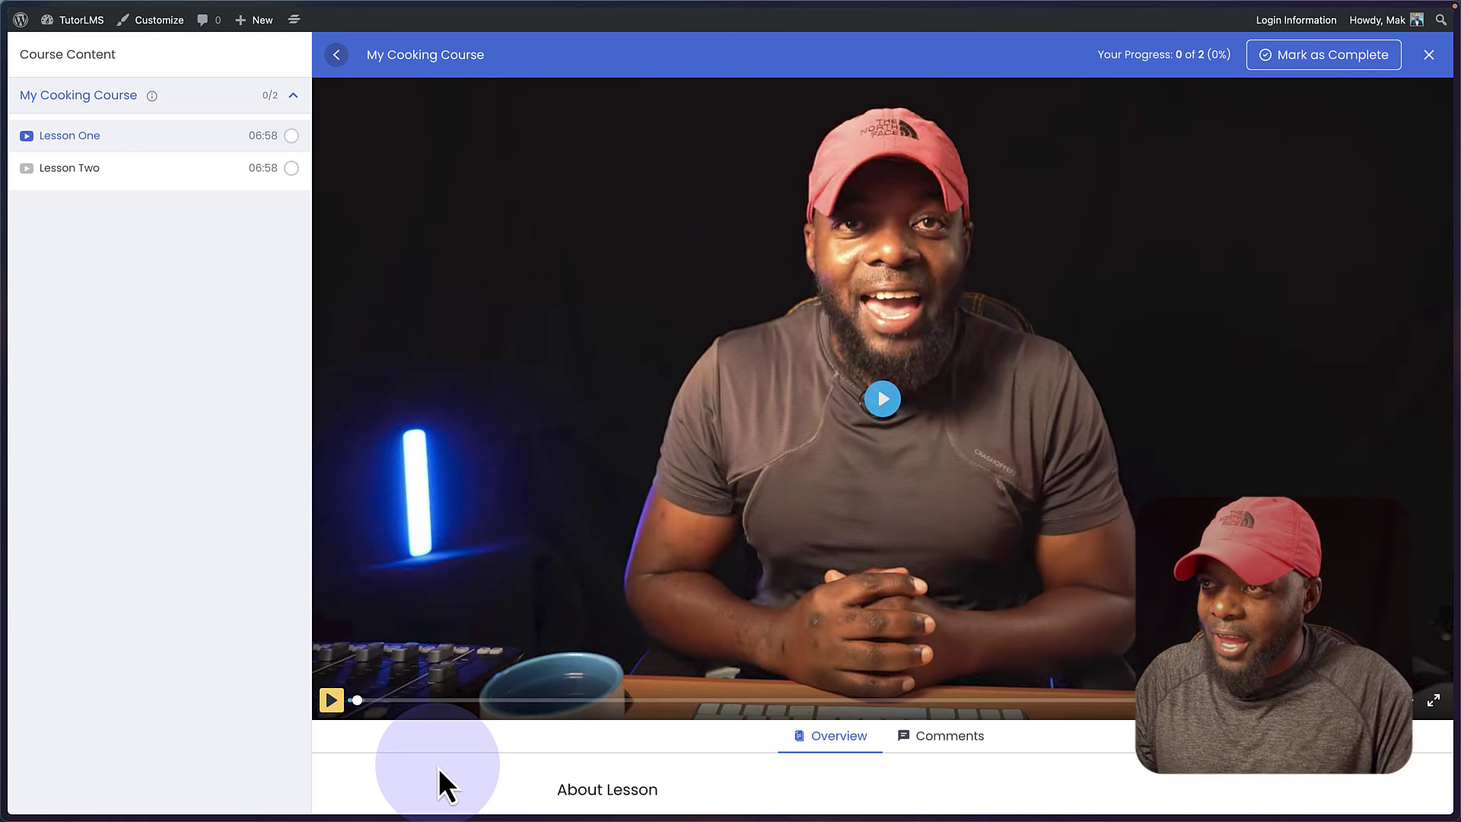
Step: Return to the Tutor LMS settings and examine the Welcome Email After Registration template's subject, heading, content and preview
{"action": "mouse_move", "coordinate": [2, 418]}
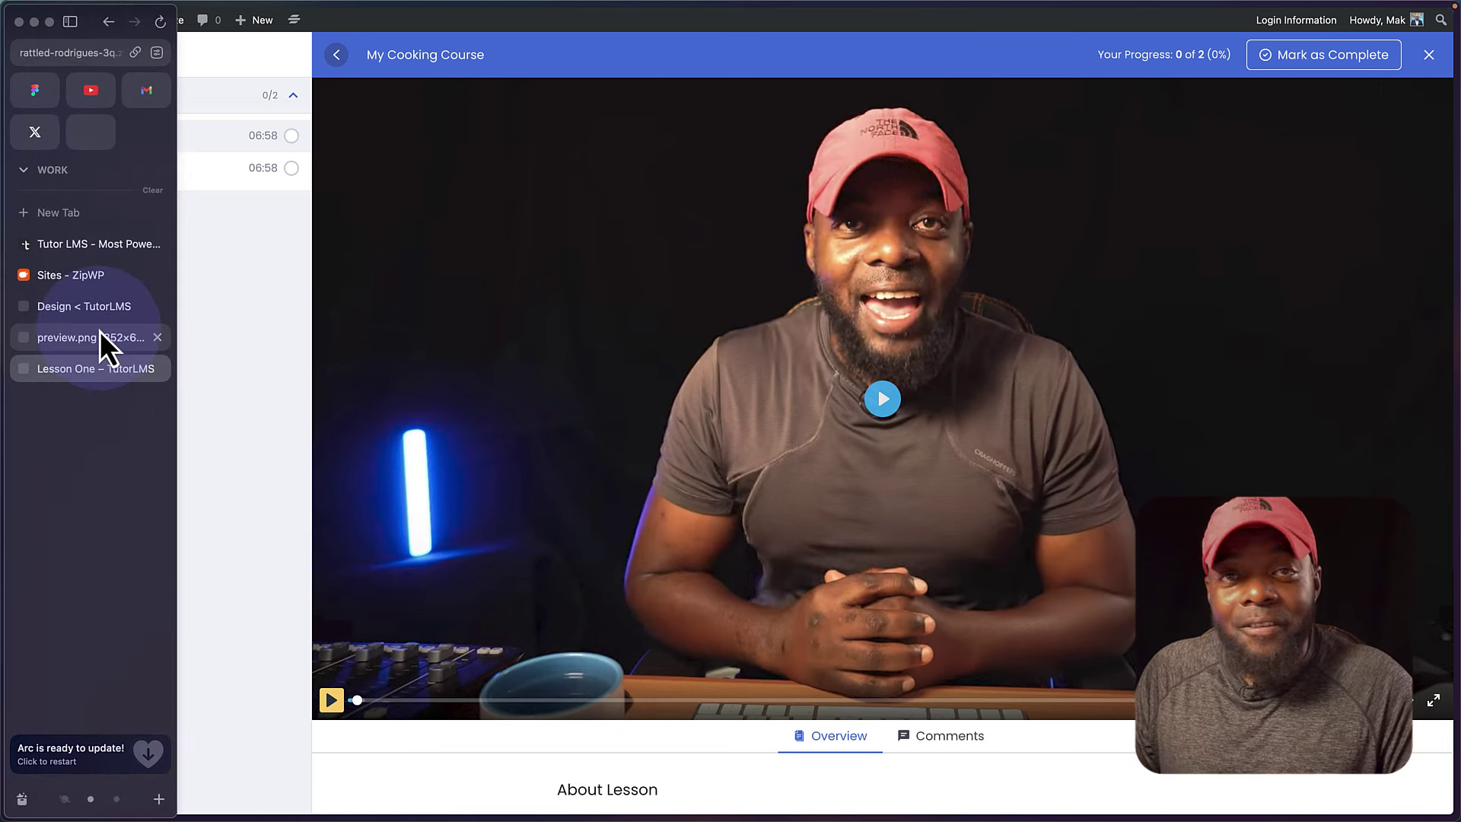
{"action": "left_click", "coordinate": [83, 306]}
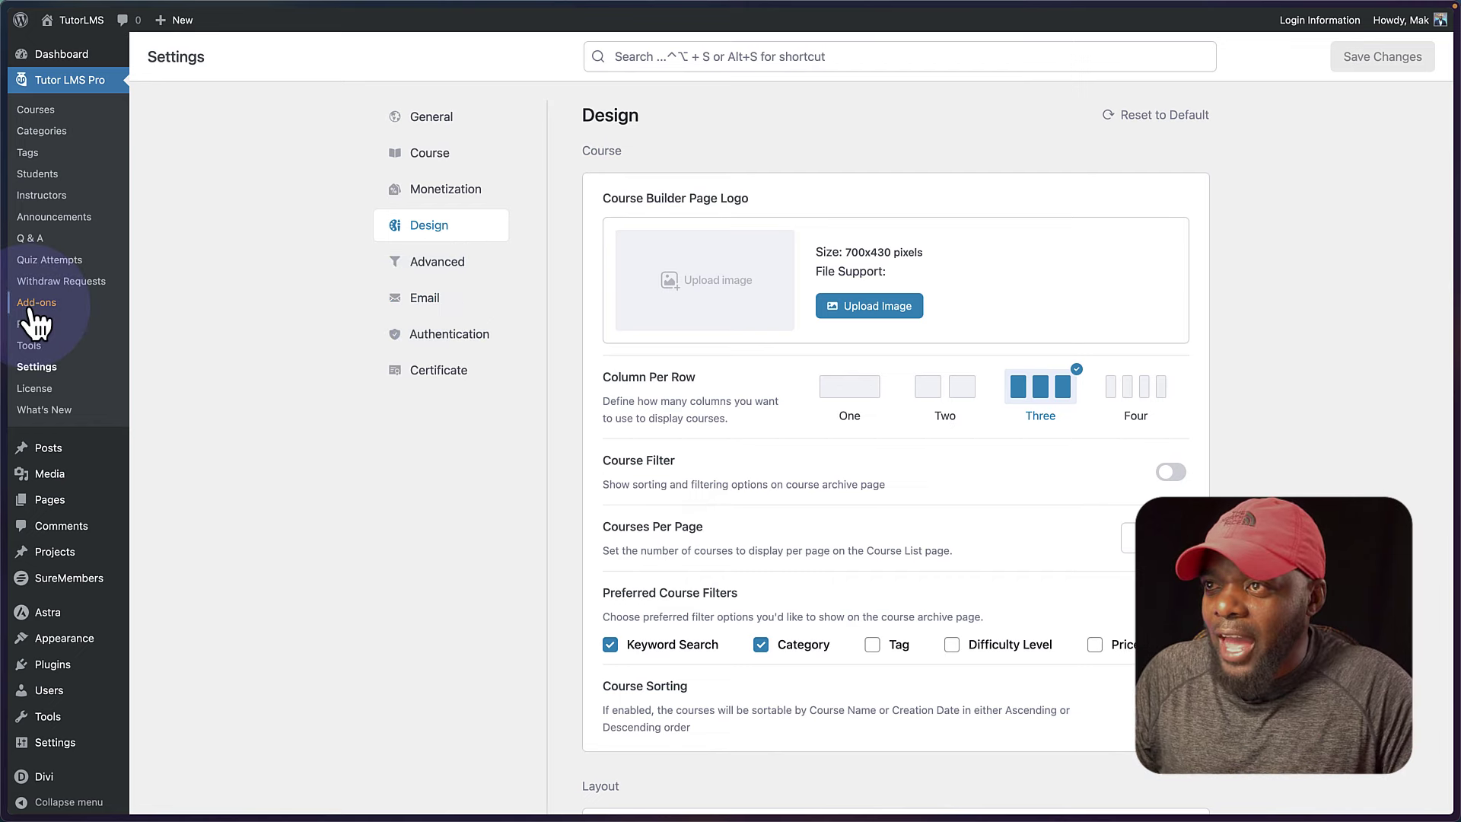
{"action": "left_click", "coordinate": [429, 297]}
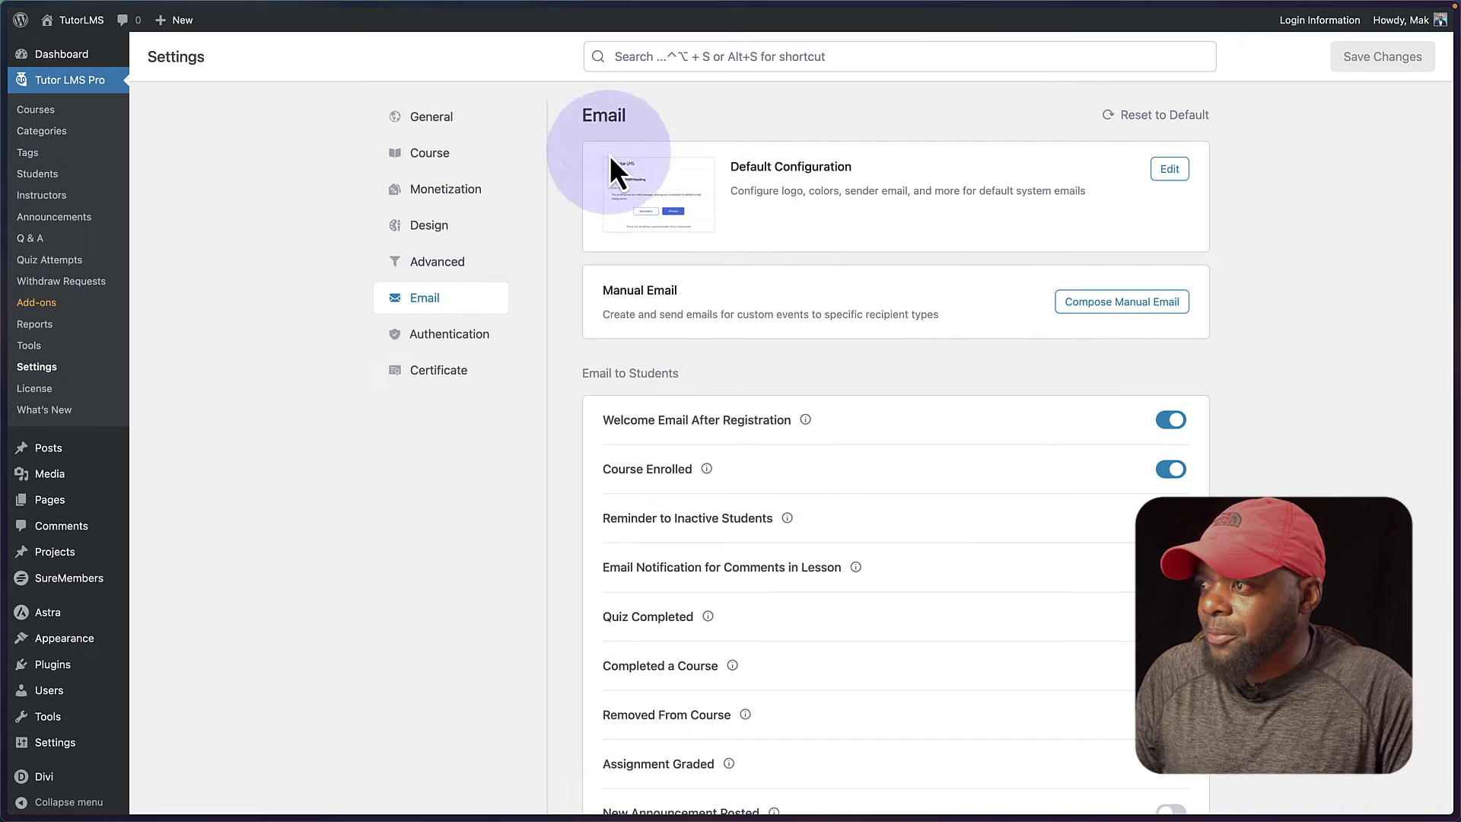
{"action": "scroll", "coordinate": [866, 506], "scroll_direction": "down", "scroll_amount": 2}
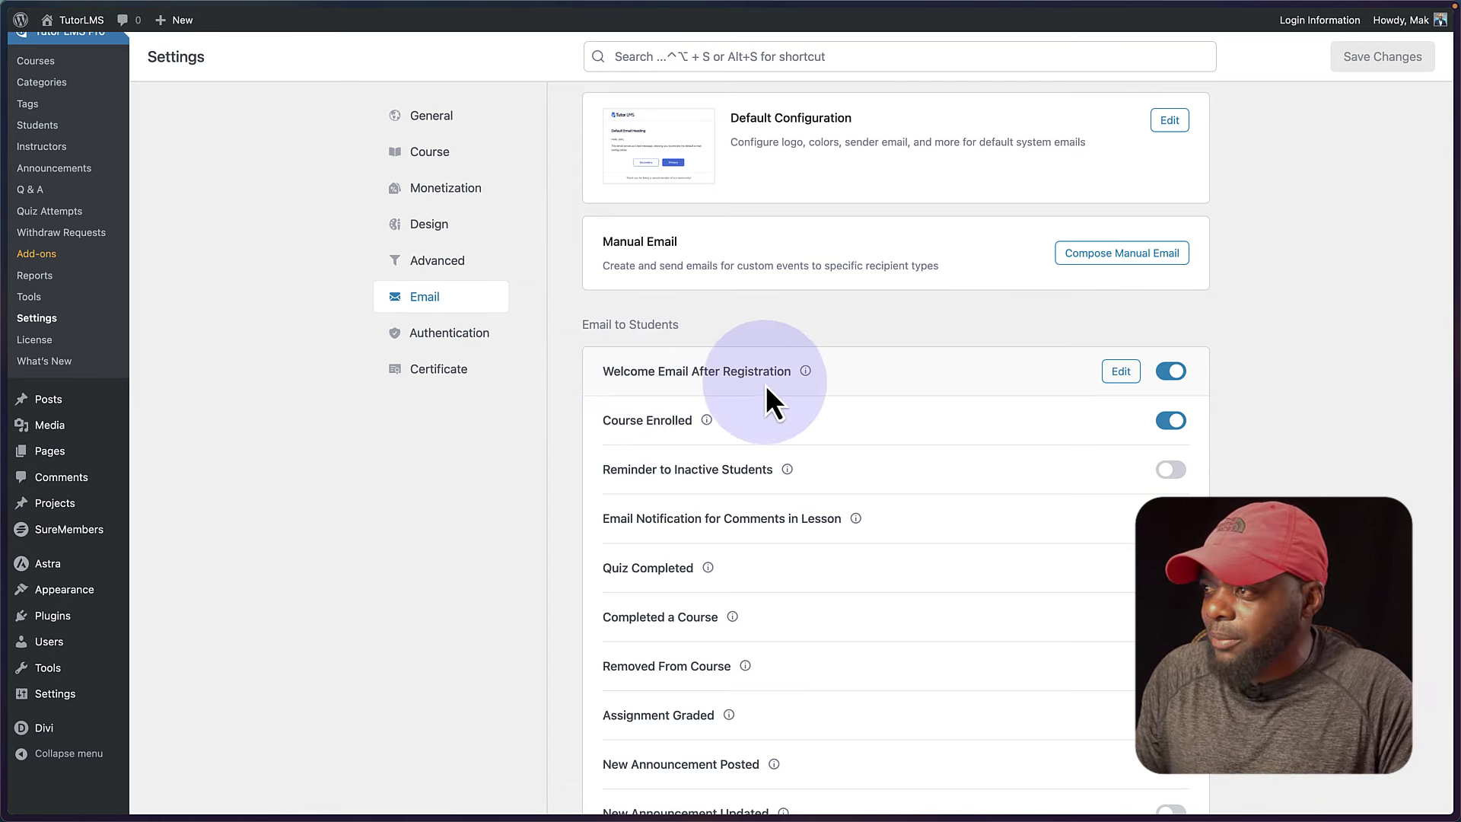
{"action": "left_click", "coordinate": [1121, 373]}
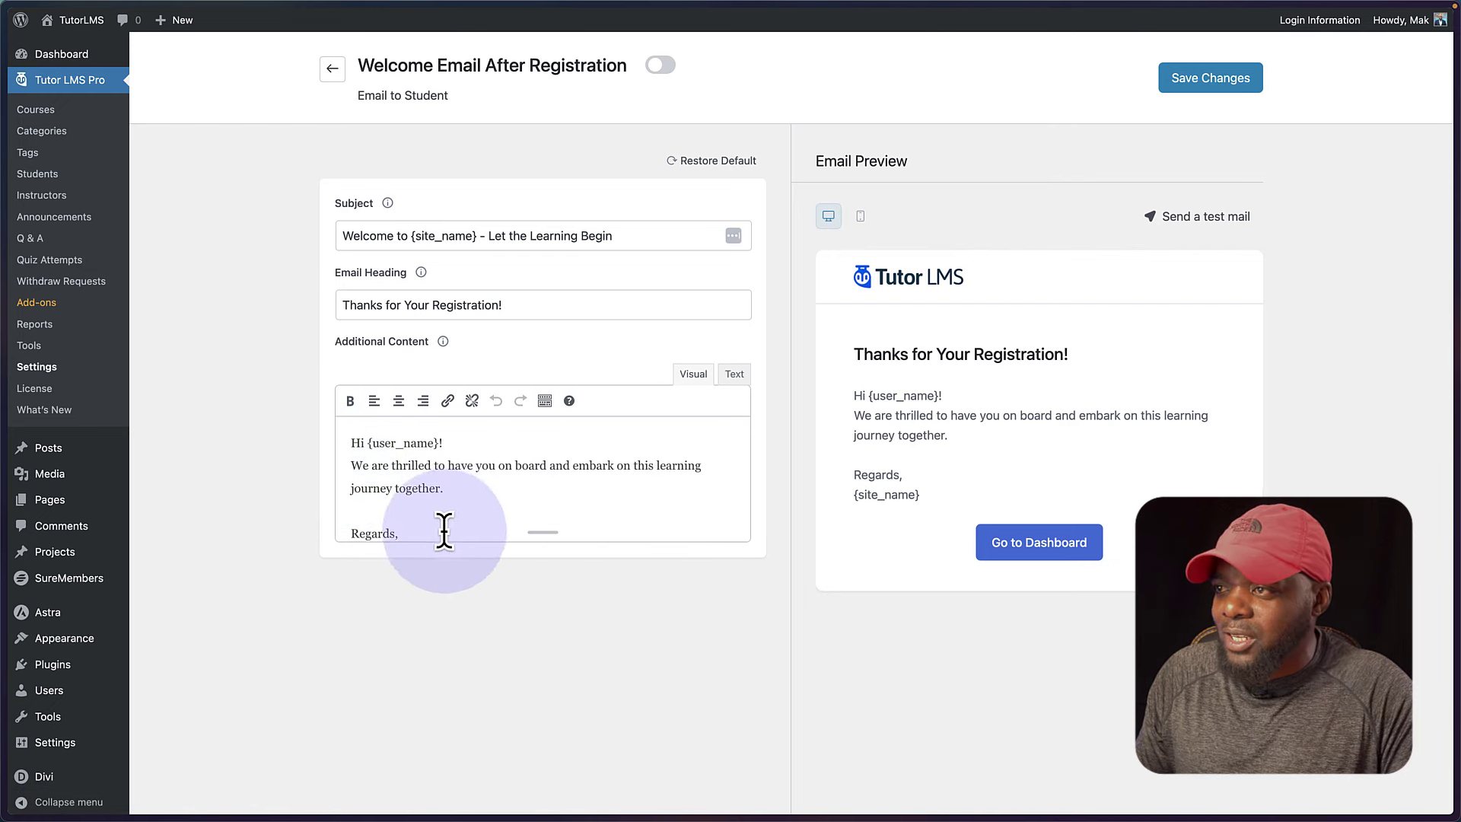
{"action": "scroll", "coordinate": [442, 498], "scroll_direction": "down", "scroll_amount": 2}
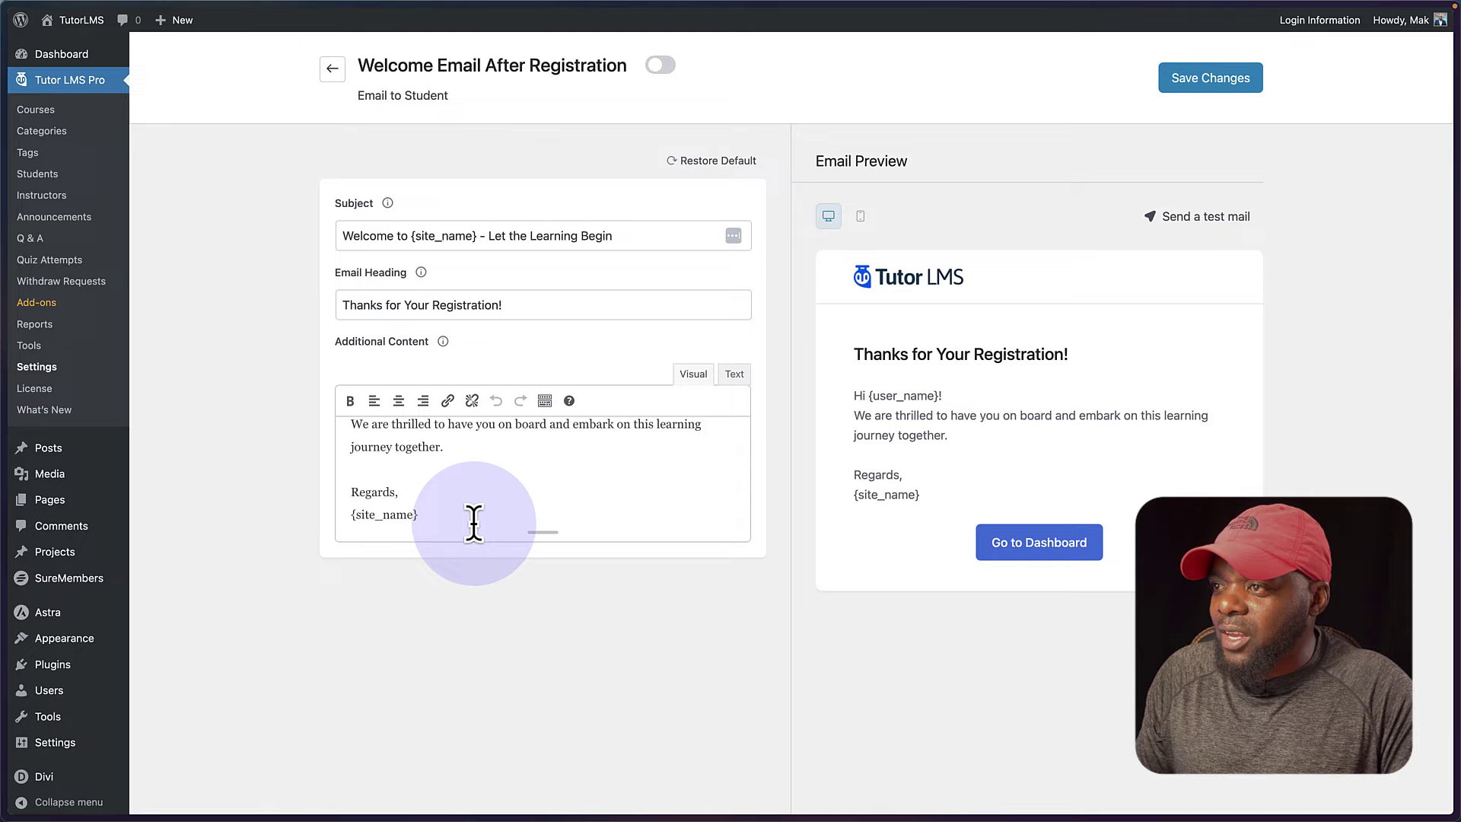
{"action": "scroll", "coordinate": [474, 523], "scroll_direction": "down", "scroll_amount": 3}
{"action": "scroll", "coordinate": [689, 532], "scroll_direction": "up", "scroll_amount": 3}
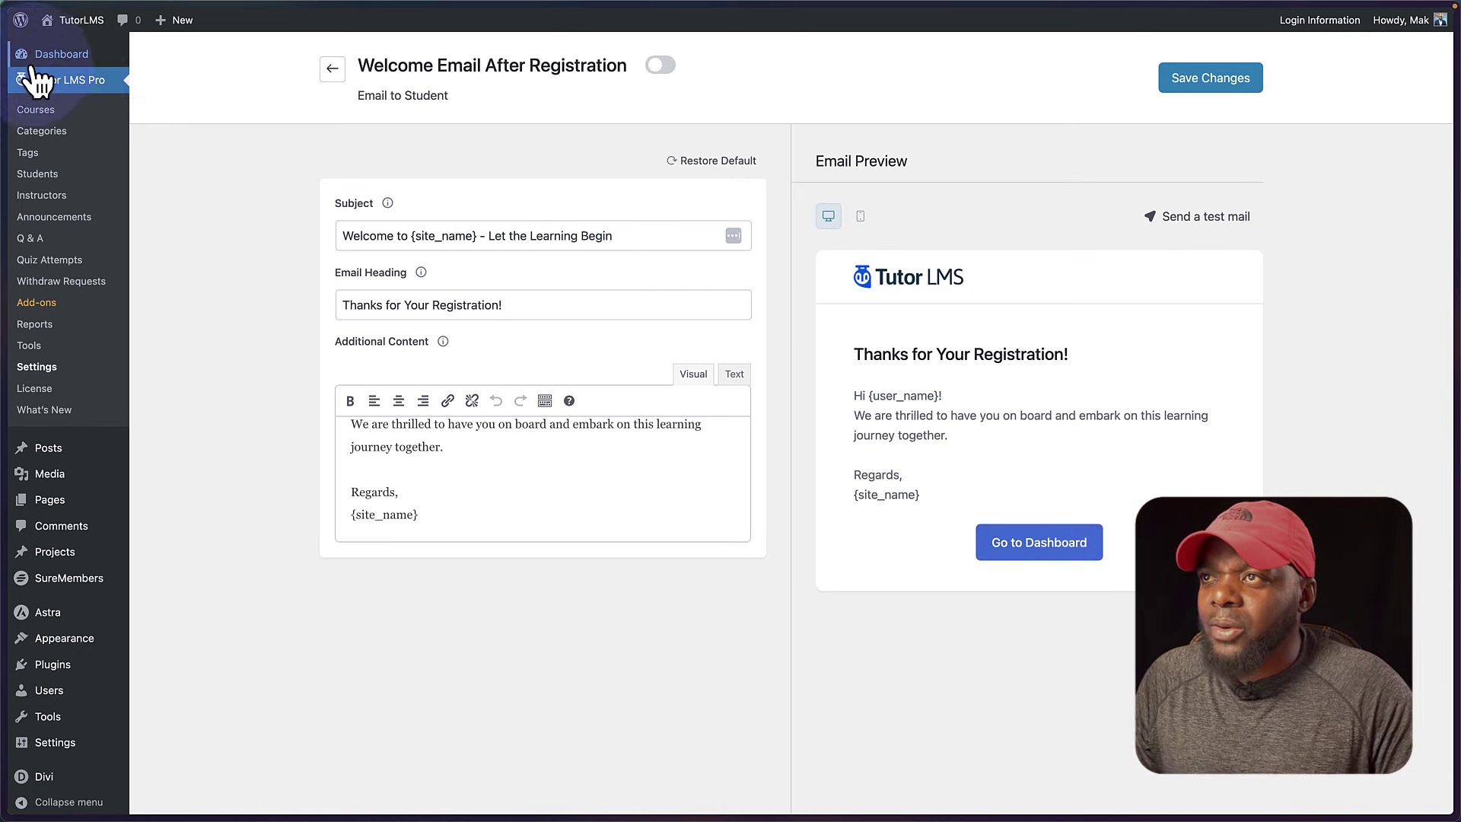
{"action": "mouse_move", "coordinate": [6, 190]}
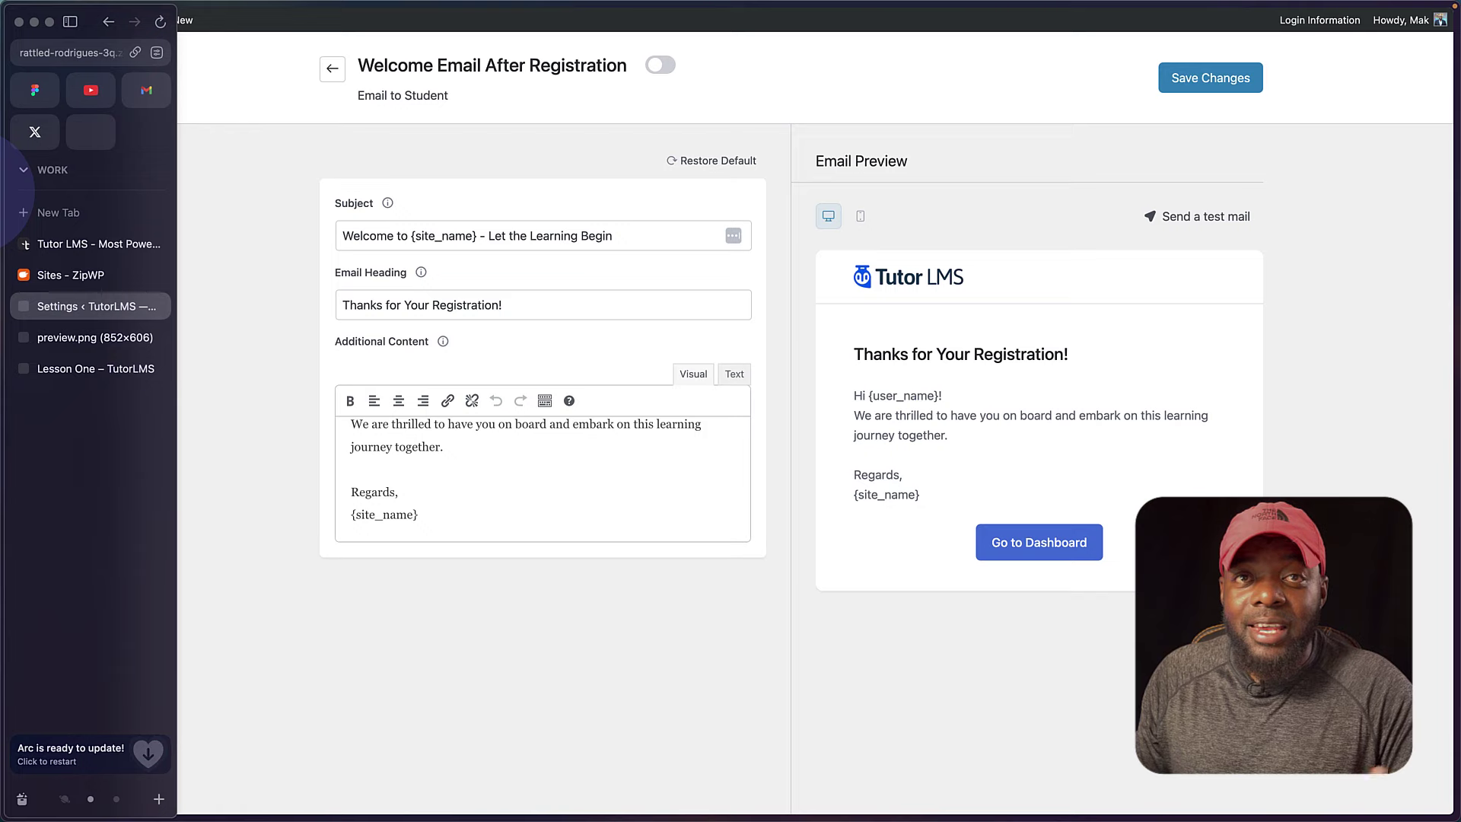
Step: Go back to the Email settings and review the student, instructor and admin notifications and the email cron settings
{"action": "left_click", "coordinate": [332, 70]}
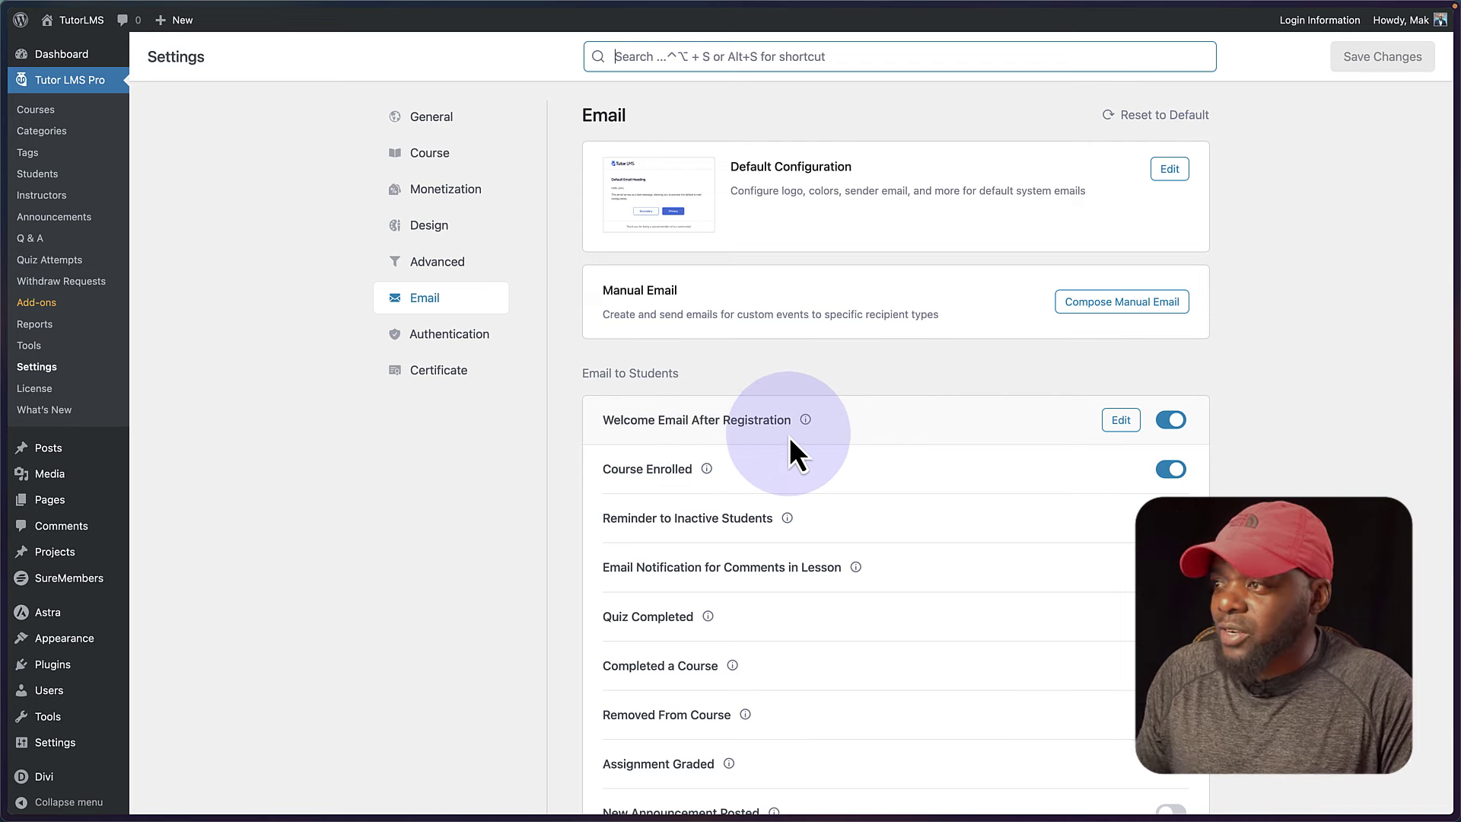
{"action": "scroll", "coordinate": [778, 478], "scroll_direction": "down", "scroll_amount": 5}
{"action": "scroll", "coordinate": [829, 533], "scroll_direction": "down", "scroll_amount": 2}
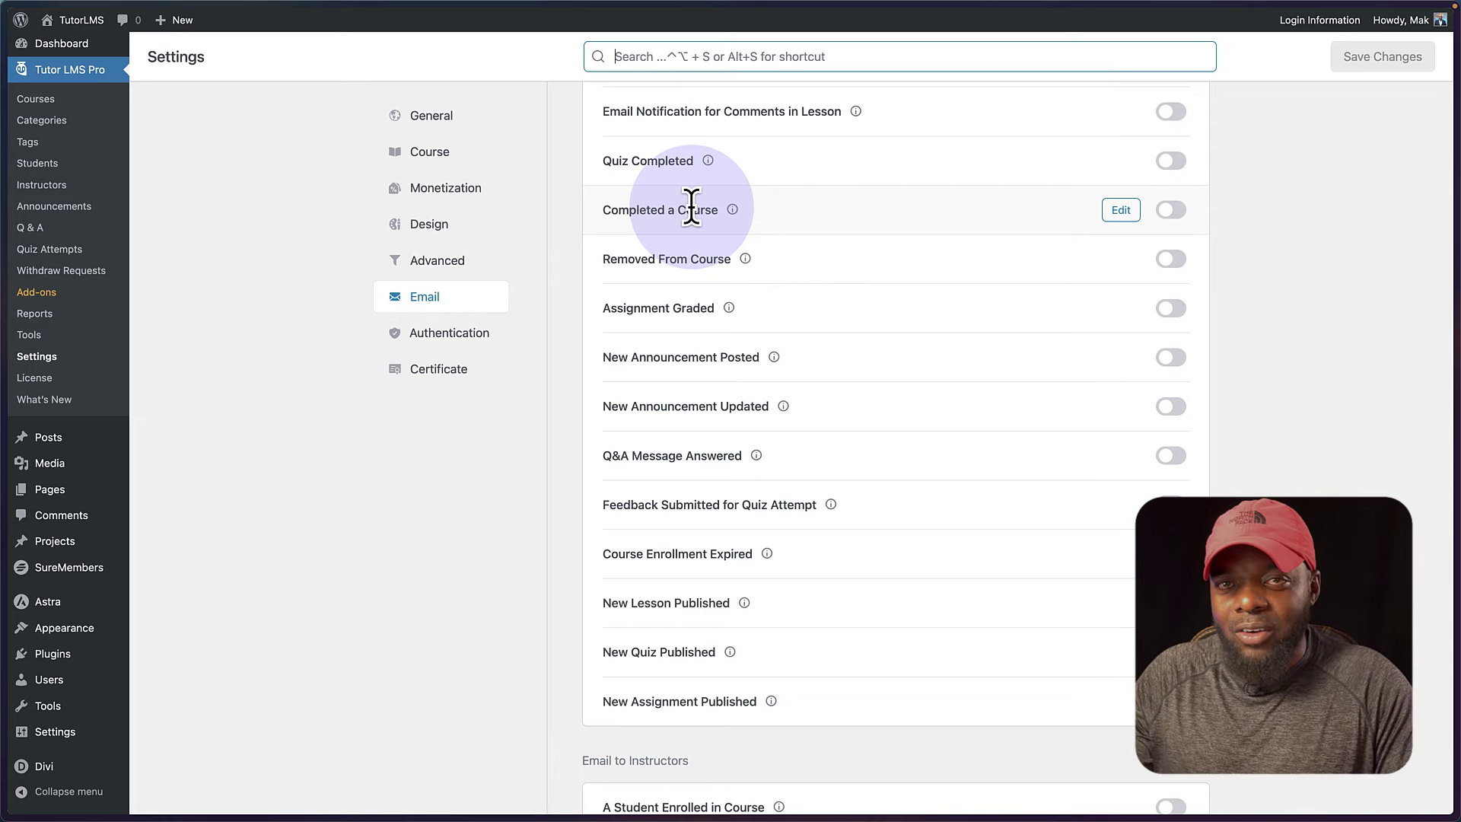
{"action": "scroll", "coordinate": [837, 516], "scroll_direction": "down", "scroll_amount": 4}
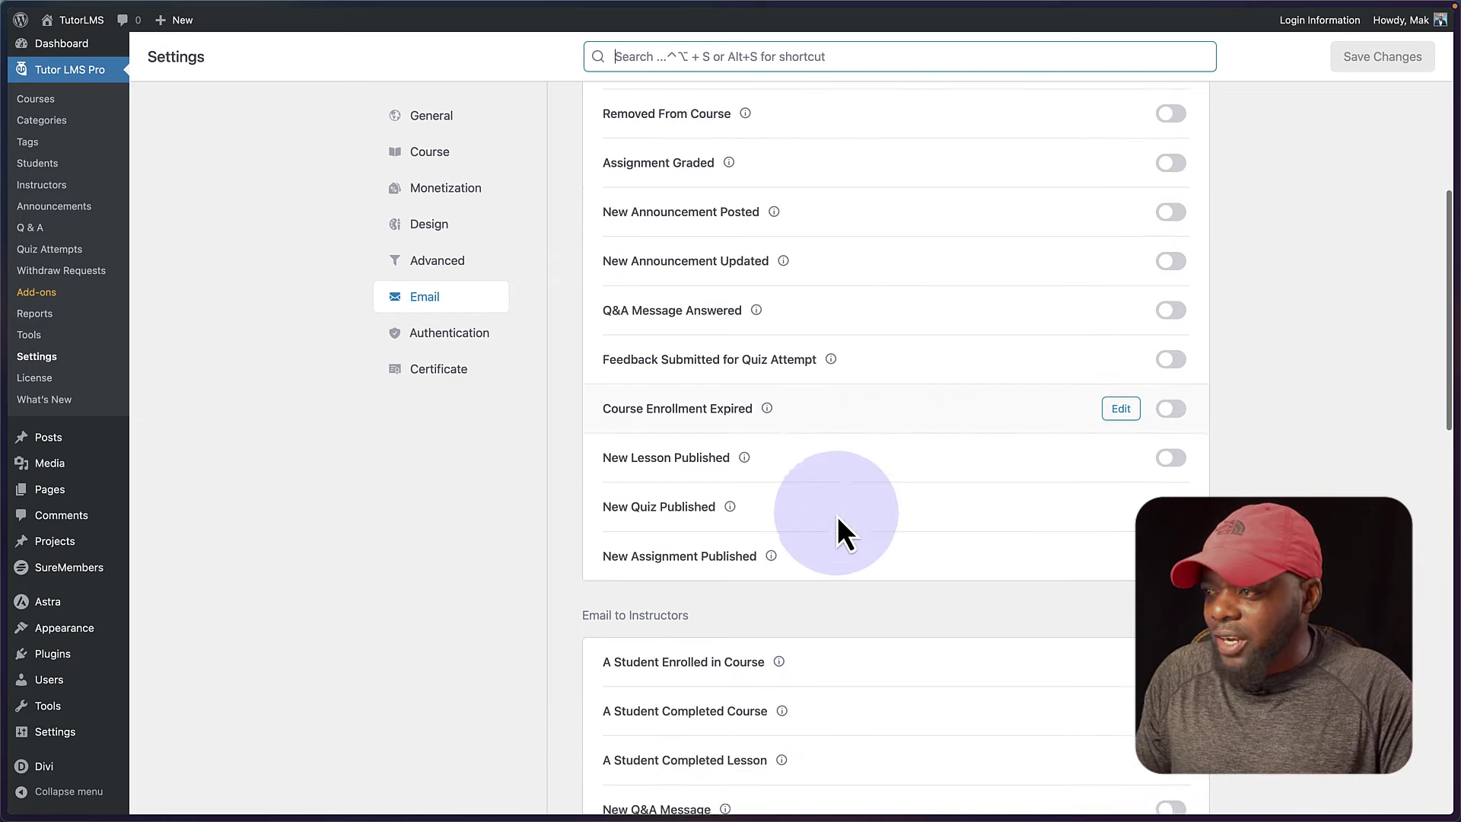
{"action": "scroll", "coordinate": [837, 518], "scroll_direction": "down", "scroll_amount": 10}
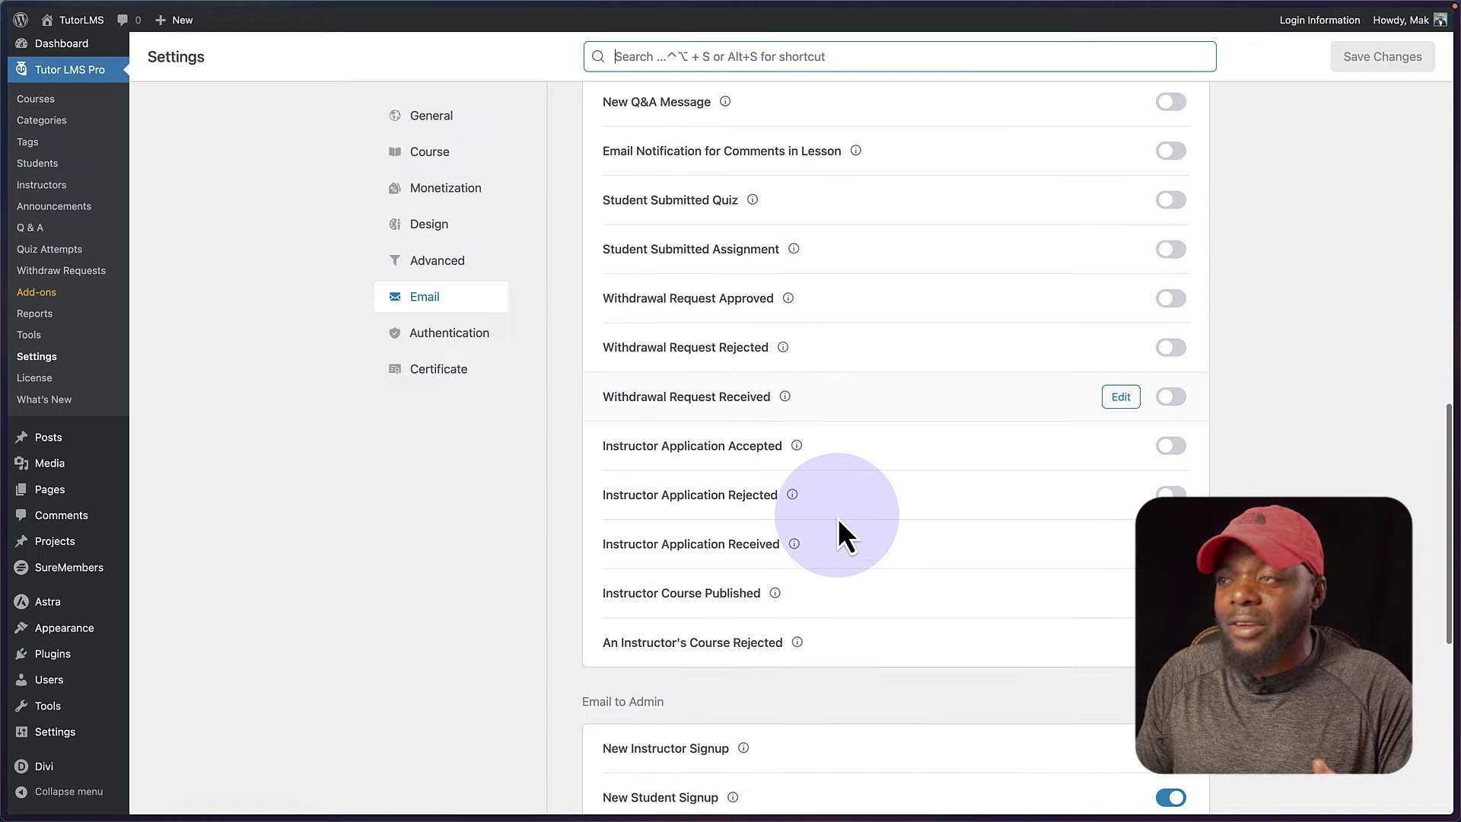
{"action": "scroll", "coordinate": [838, 517], "scroll_direction": "down", "scroll_amount": 5}
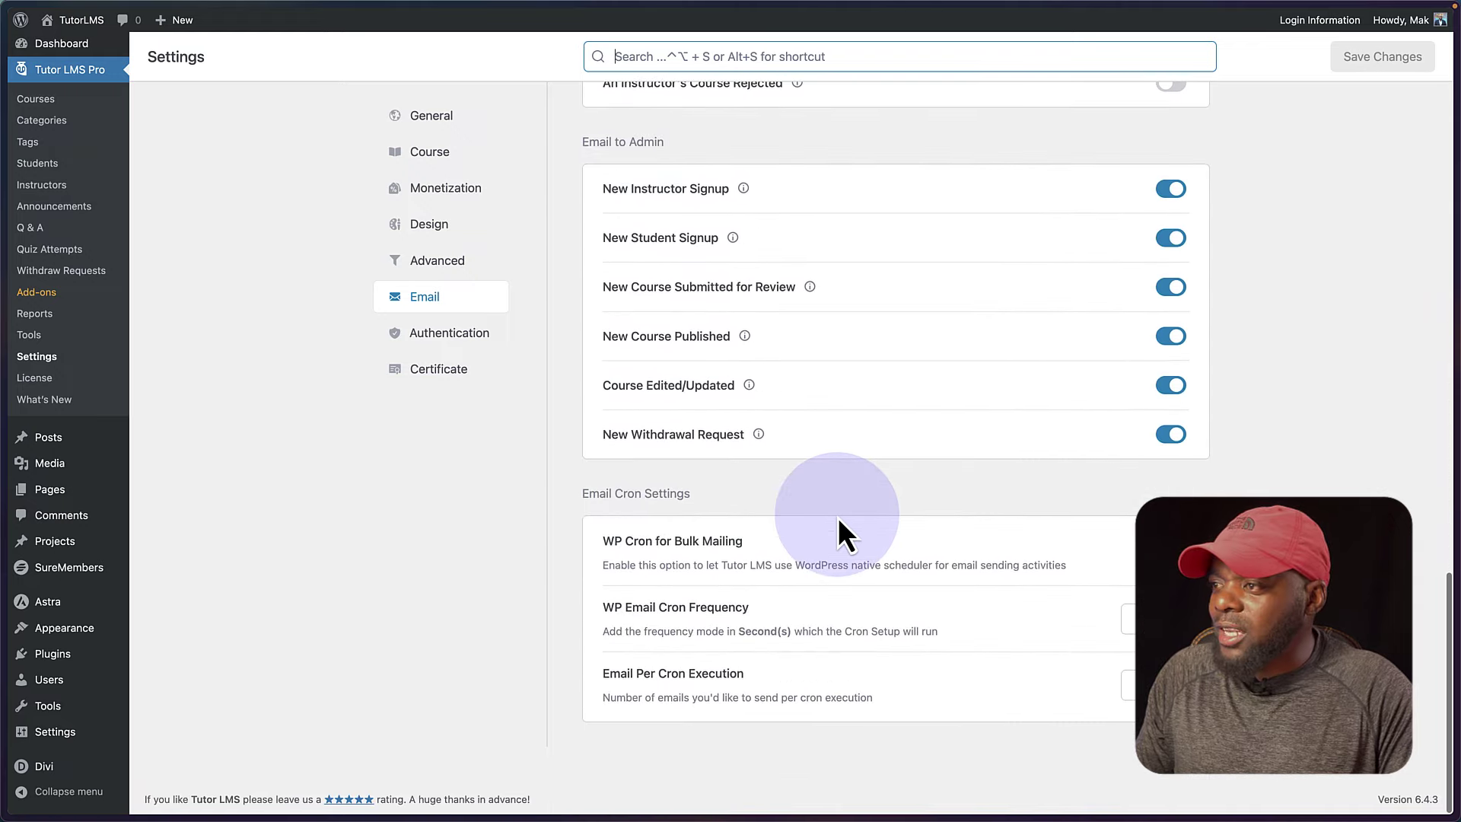
{"action": "scroll", "coordinate": [837, 518], "scroll_direction": "up", "scroll_amount": 13}
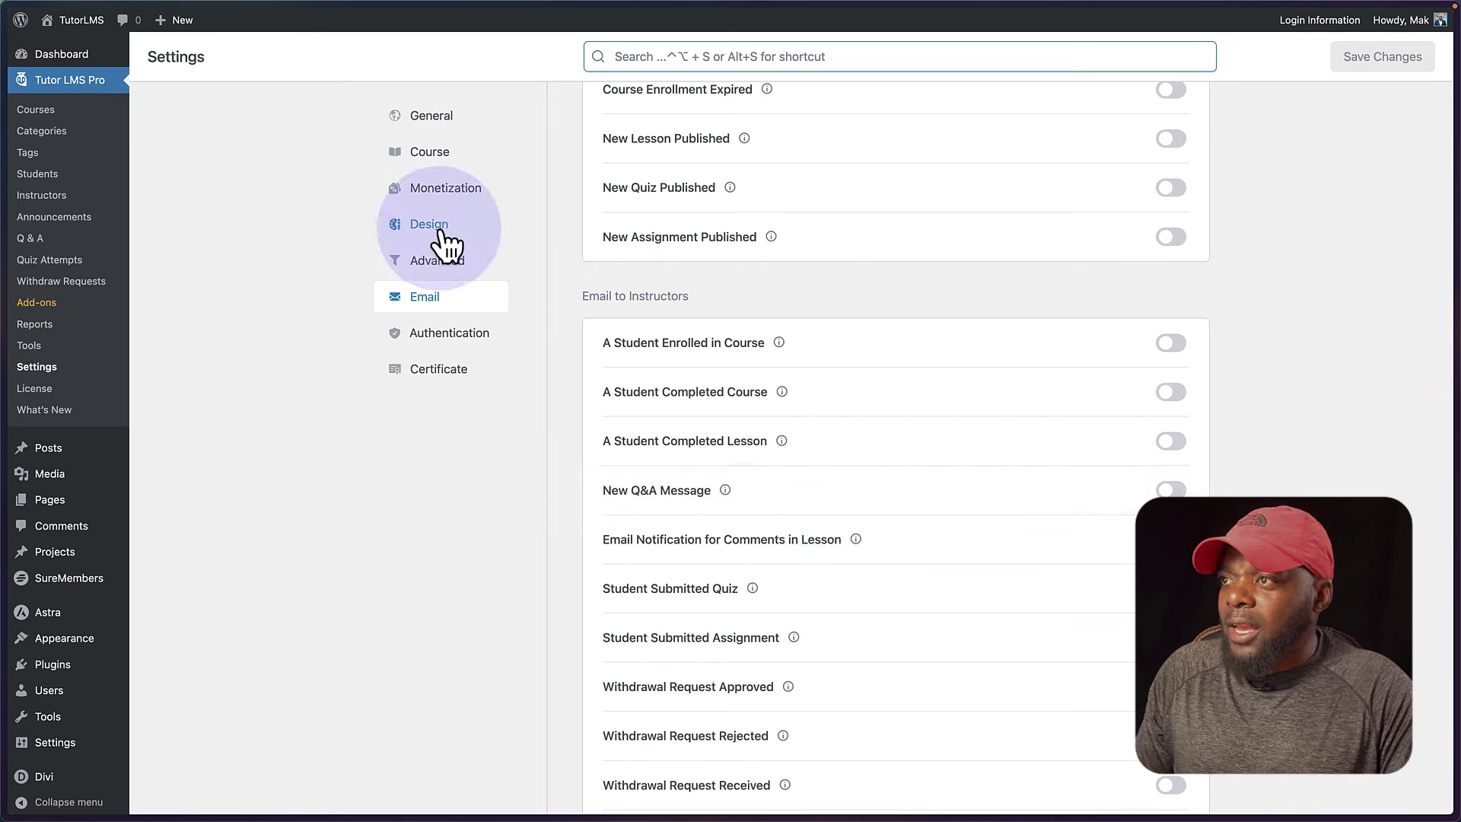
Step: Turn off the Material page feature for course details in the Design settings
{"action": "left_click", "coordinate": [439, 232]}
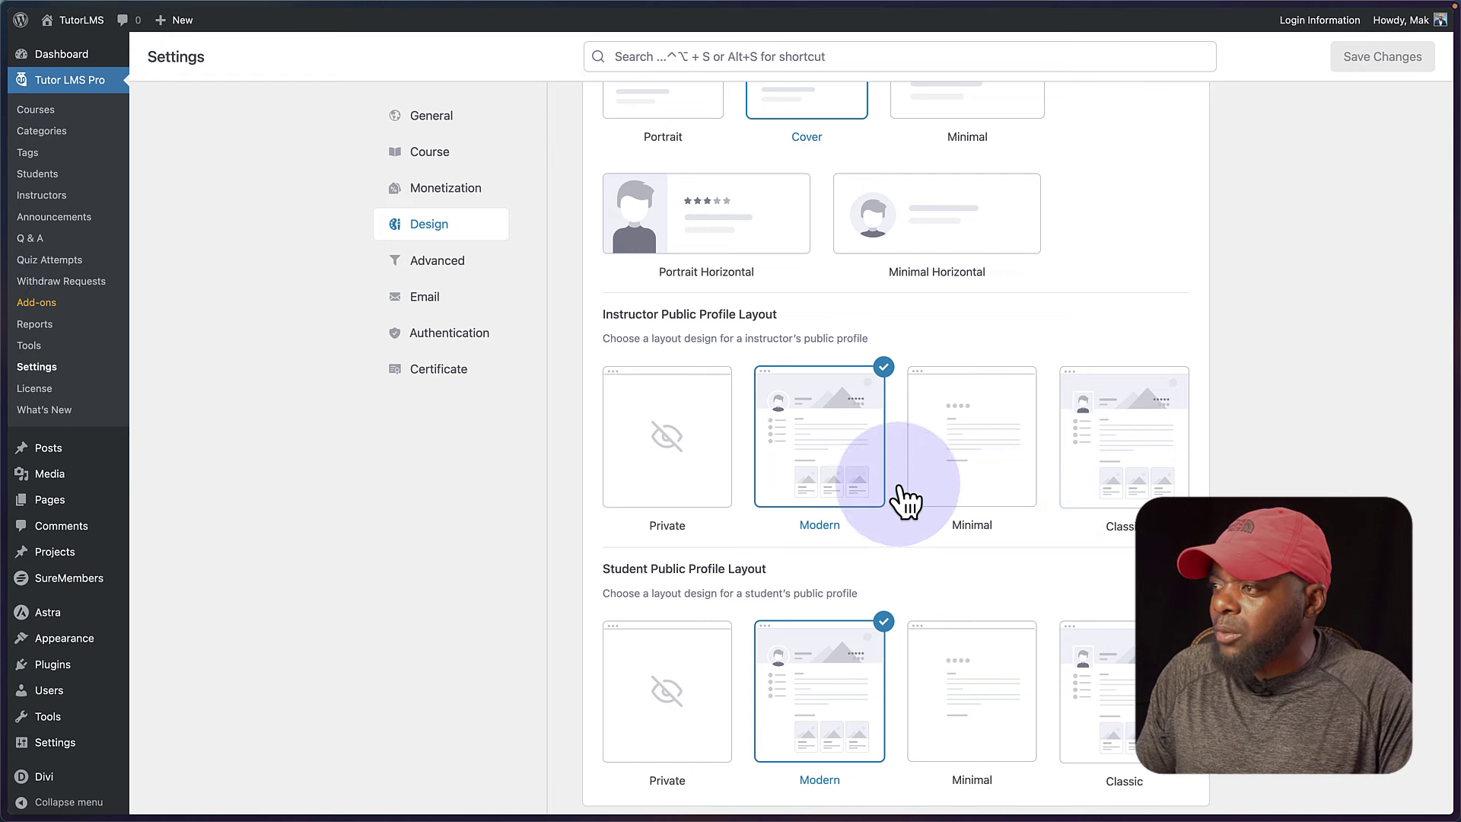
{"action": "scroll", "coordinate": [933, 573], "scroll_direction": "down", "scroll_amount": 3}
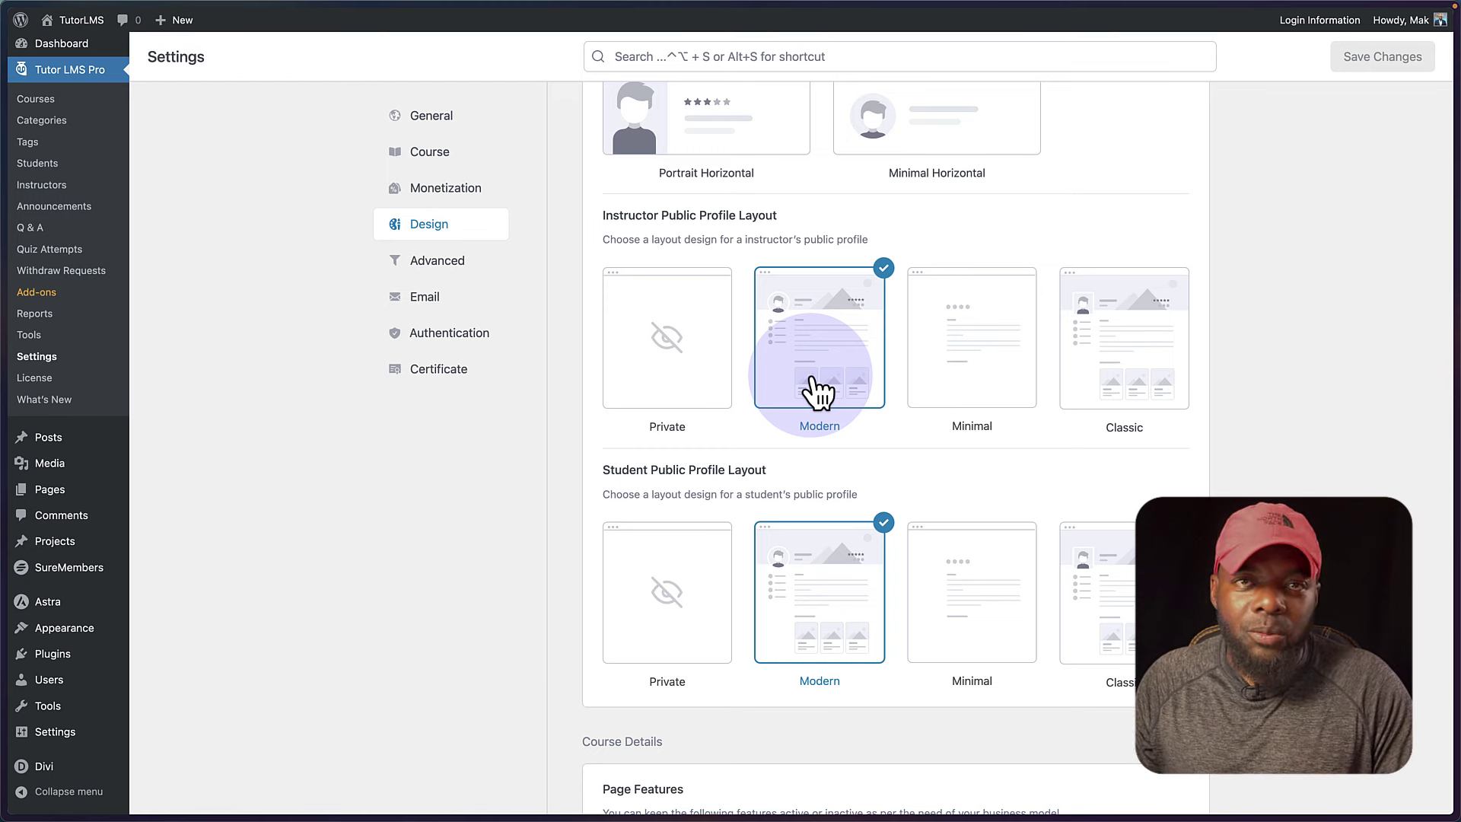
{"action": "scroll", "coordinate": [818, 392], "scroll_direction": "down", "scroll_amount": 1}
{"action": "scroll", "coordinate": [818, 391], "scroll_direction": "down", "scroll_amount": 12}
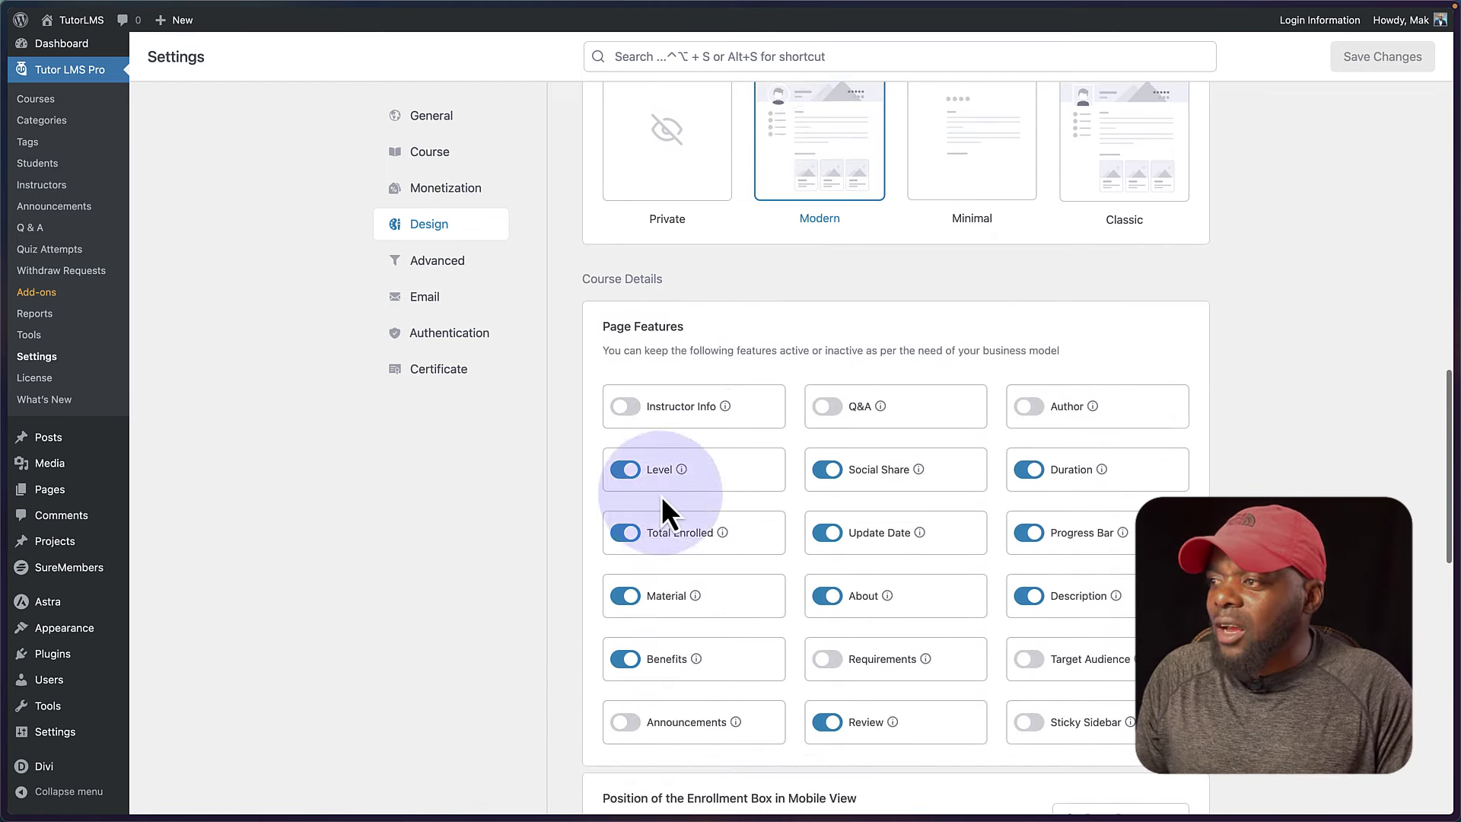
{"action": "left_click", "coordinate": [620, 598]}
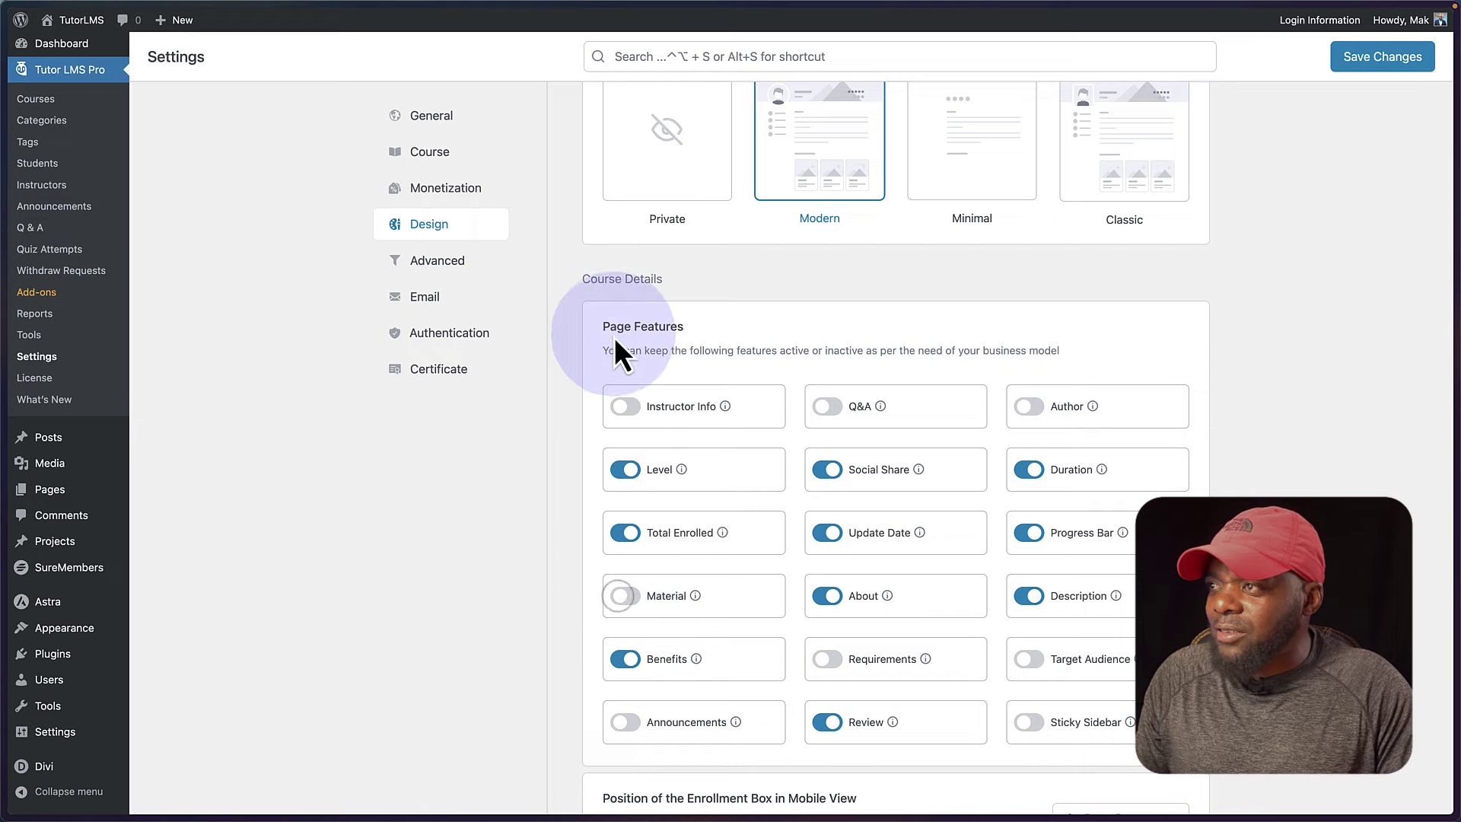
Step: Review the remaining Design settings: enrollment box position, certificate showcase, preset colors and video player options
{"action": "scroll", "coordinate": [799, 564], "scroll_direction": "down", "scroll_amount": 10}
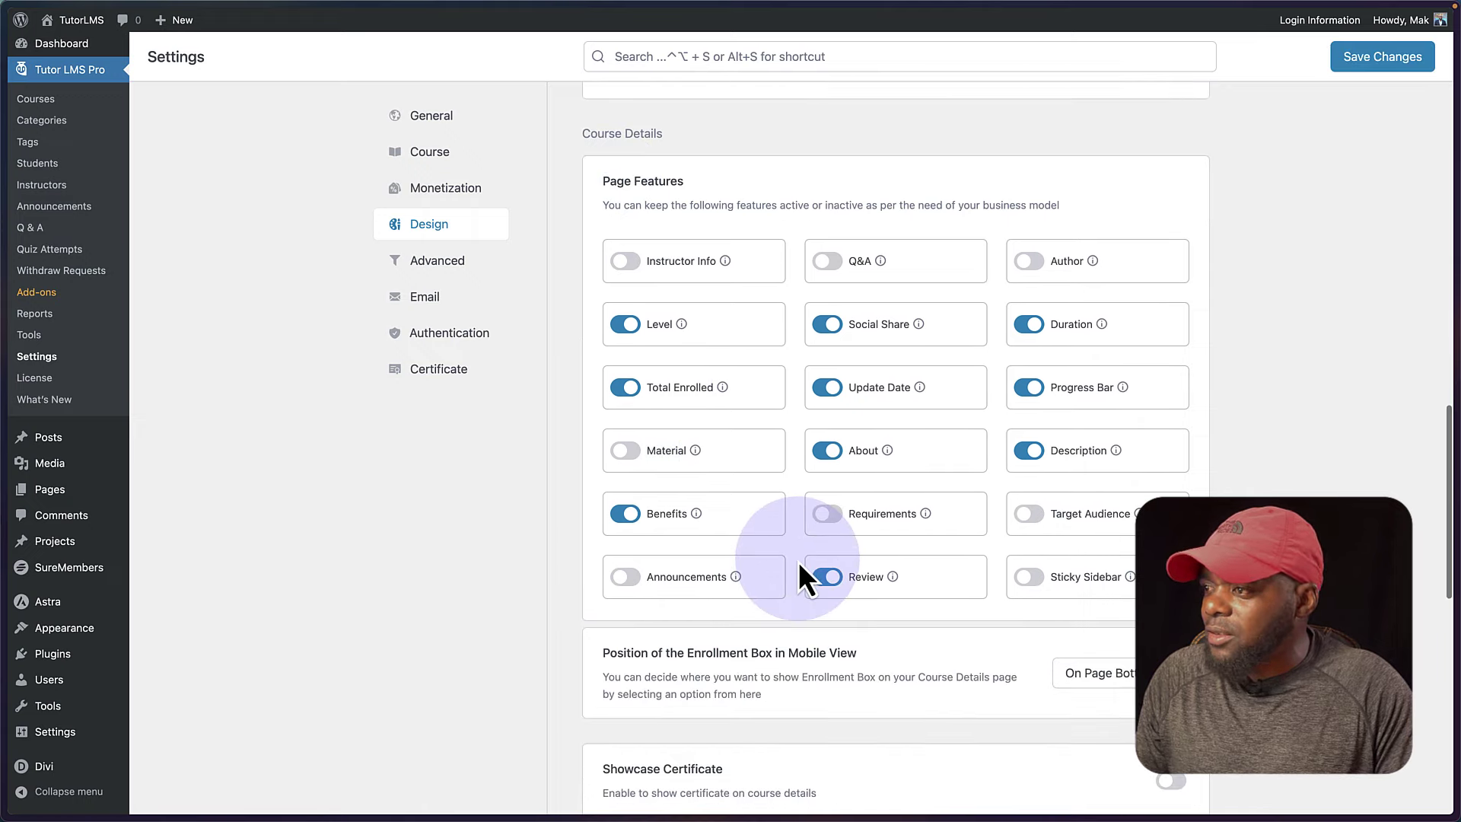
{"action": "scroll", "coordinate": [797, 561], "scroll_direction": "down", "scroll_amount": 7}
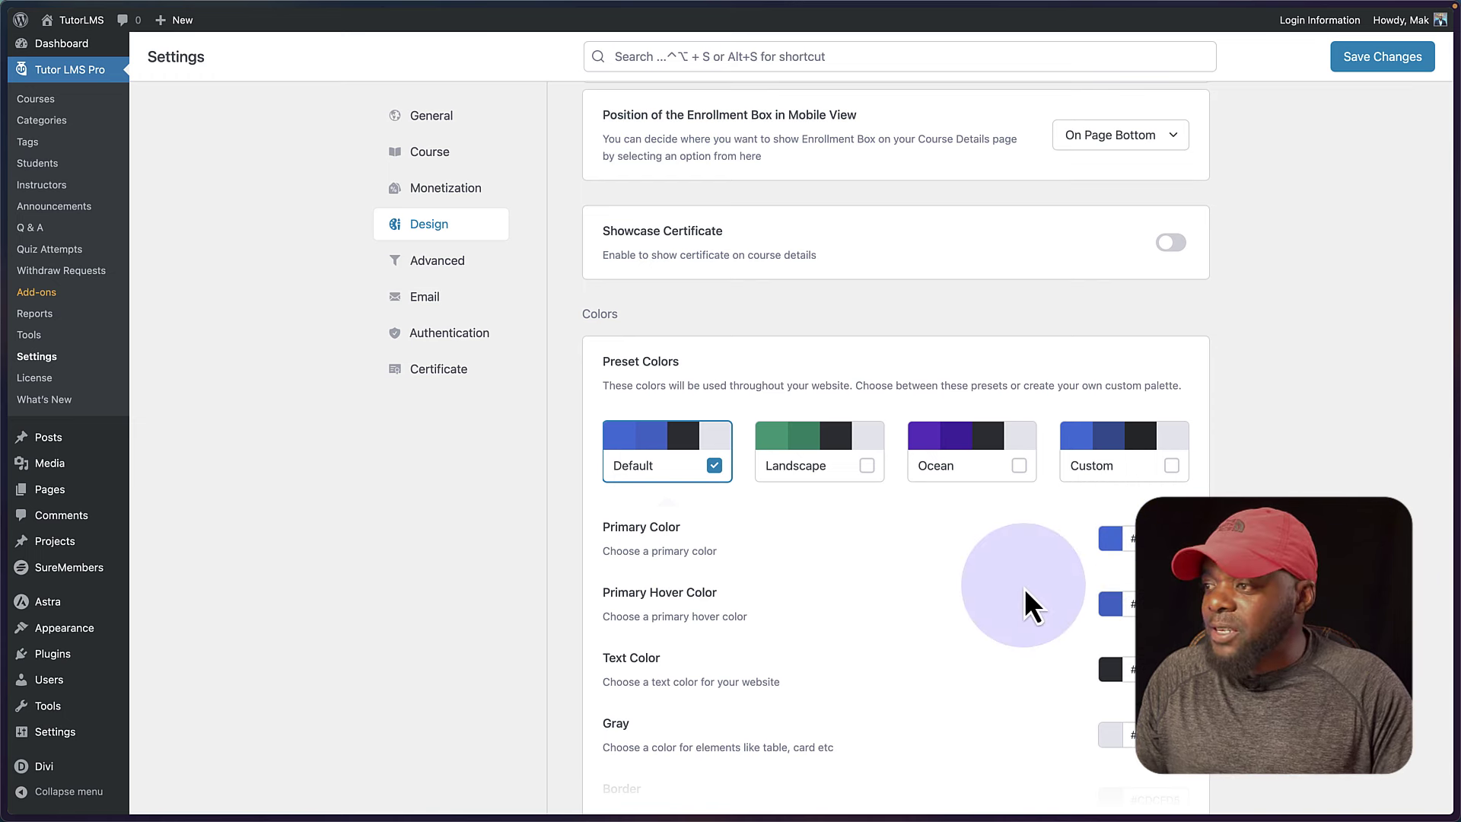
{"action": "scroll", "coordinate": [1024, 588], "scroll_direction": "down", "scroll_amount": 1}
{"action": "scroll", "coordinate": [1025, 588], "scroll_direction": "down", "scroll_amount": 5}
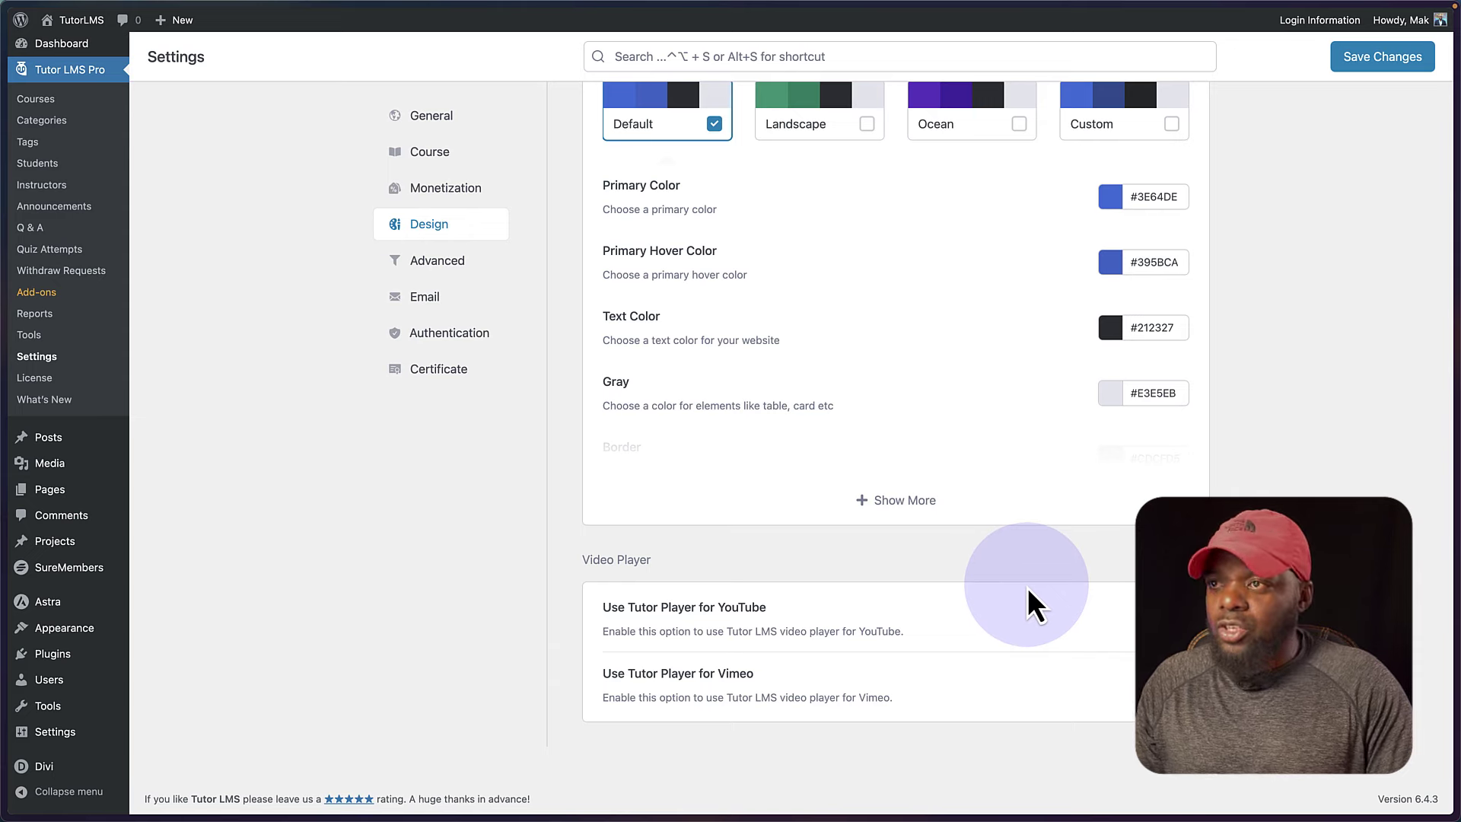
Step: Disable revenue sharing in the Monetization settings
{"action": "left_click", "coordinate": [474, 190]}
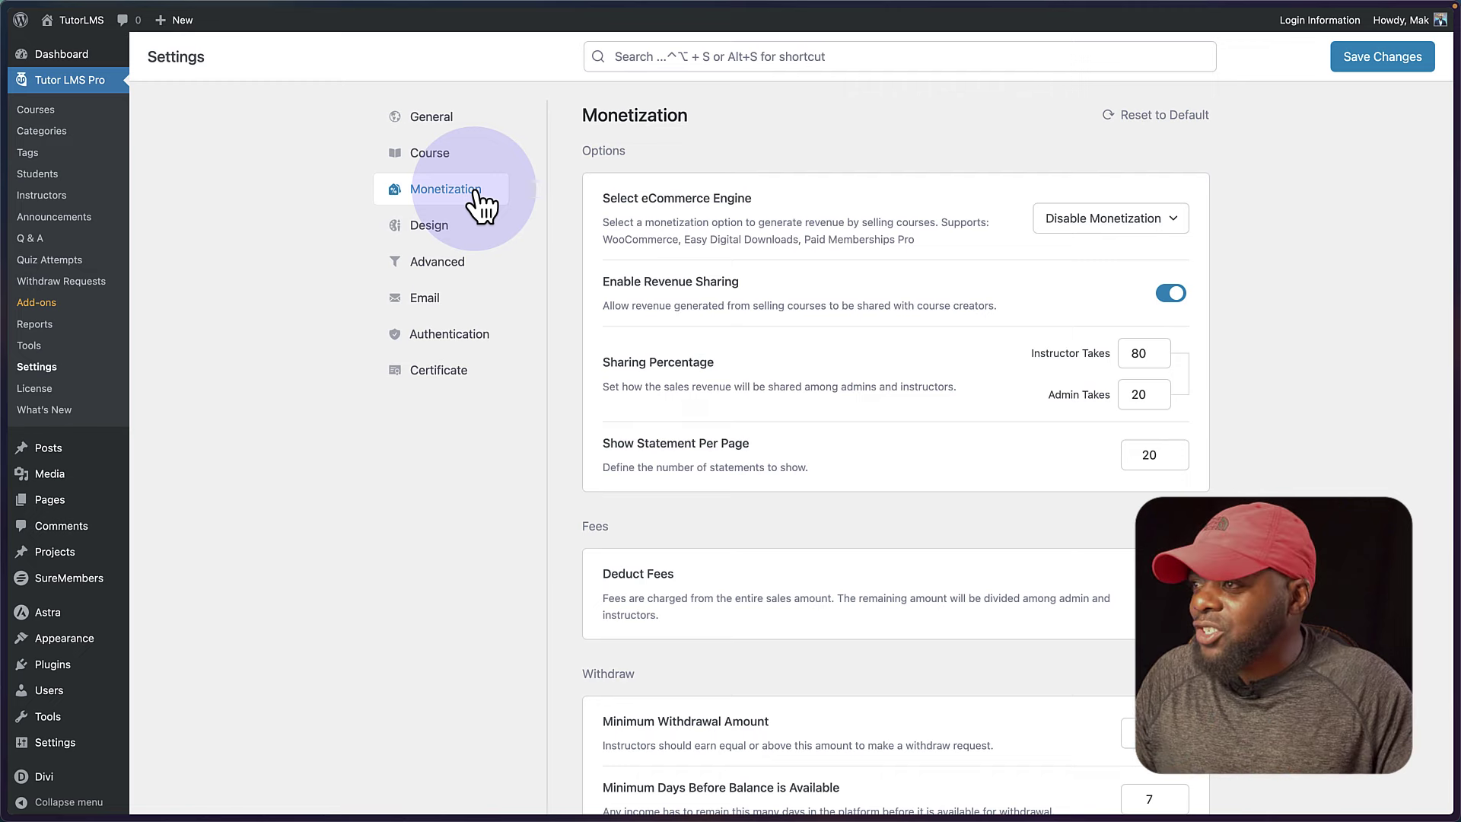
{"action": "left_click", "coordinate": [1098, 367]}
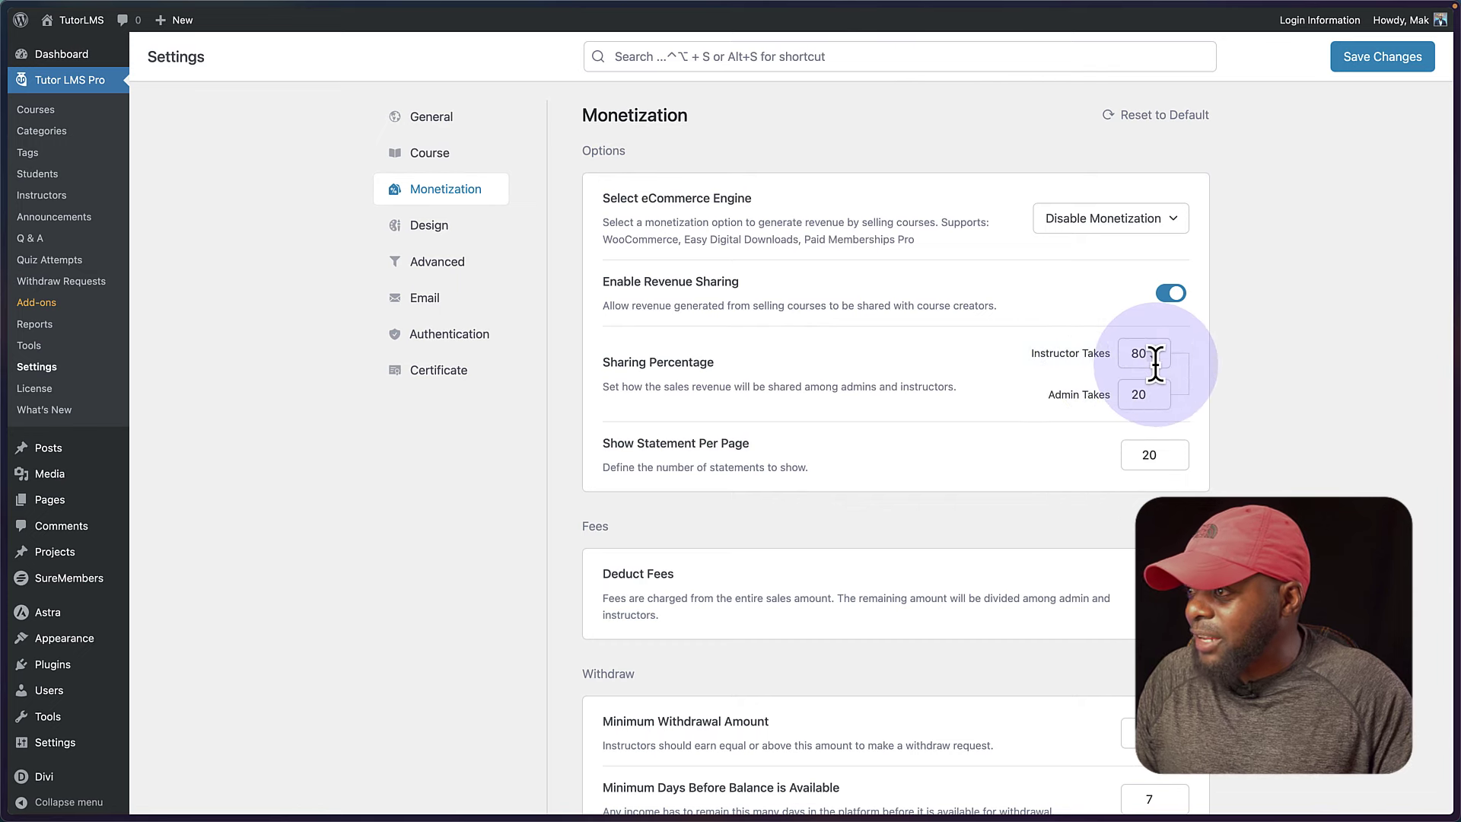
{"action": "left_click", "coordinate": [1170, 295]}
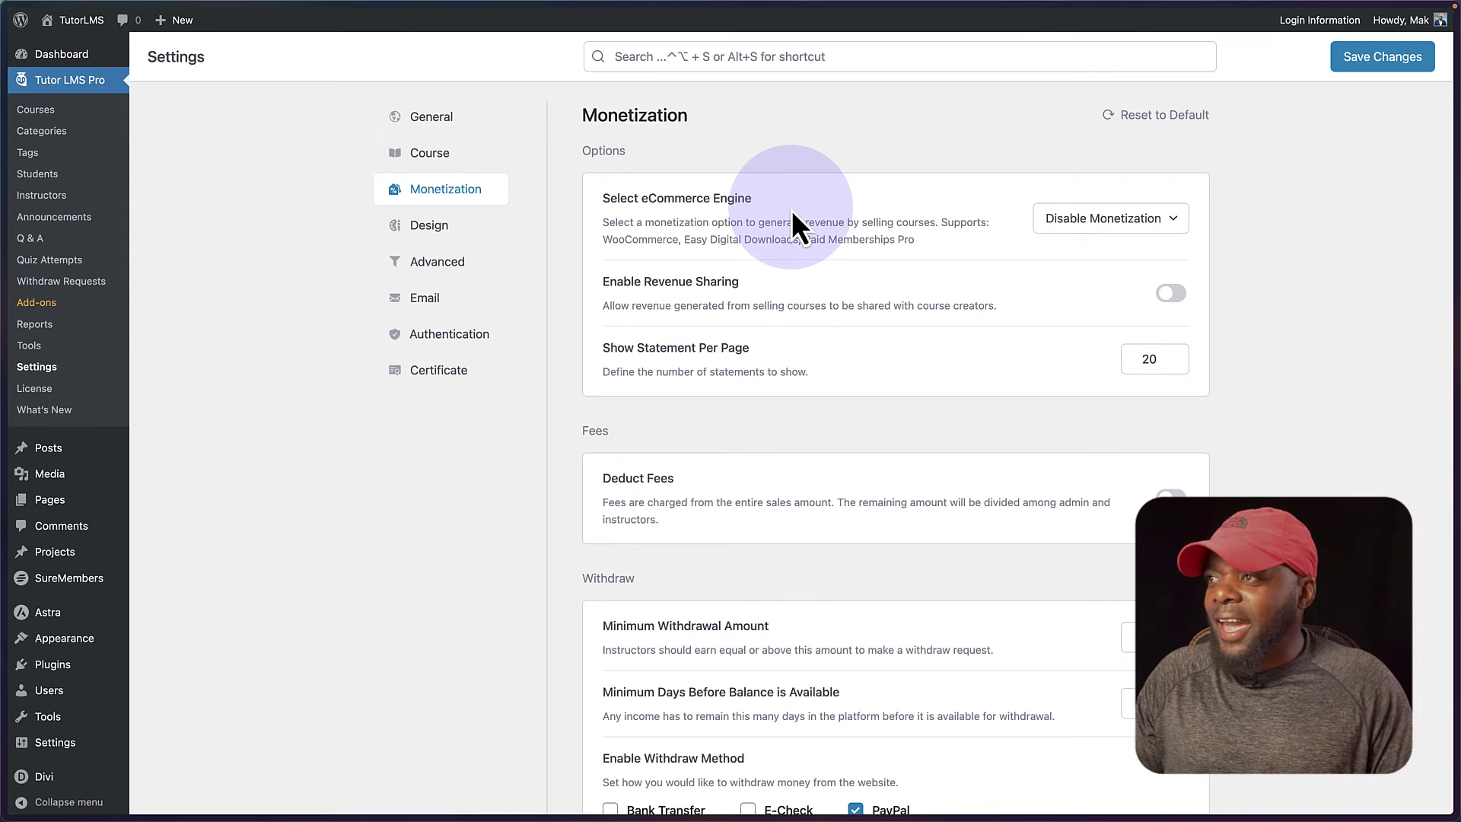
Step: Check the available eCommerce engine options without changing the selection, and review the fee and withdrawal settings
{"action": "left_click", "coordinate": [1139, 221]}
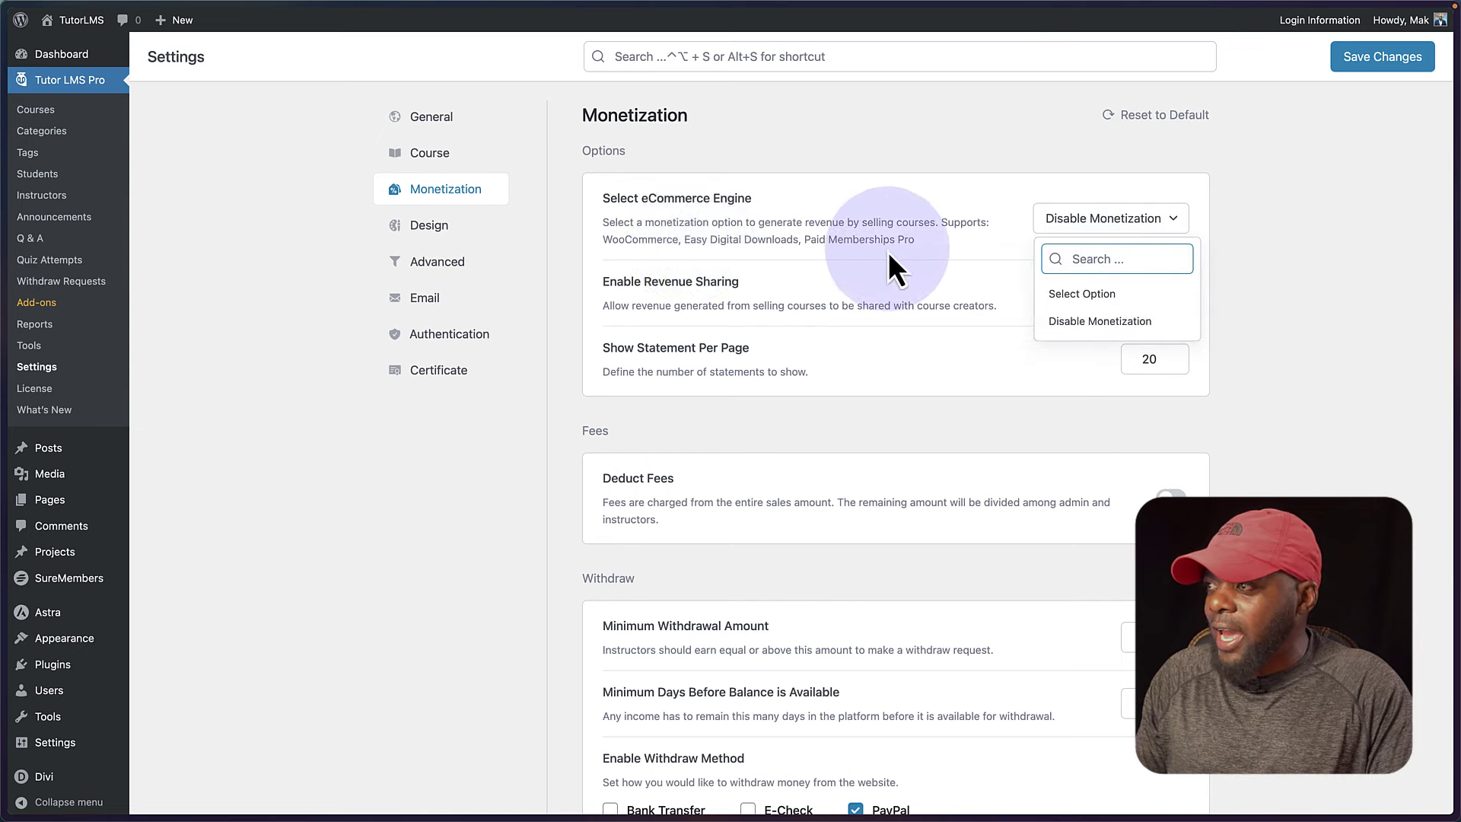
{"action": "left_click", "coordinate": [948, 249]}
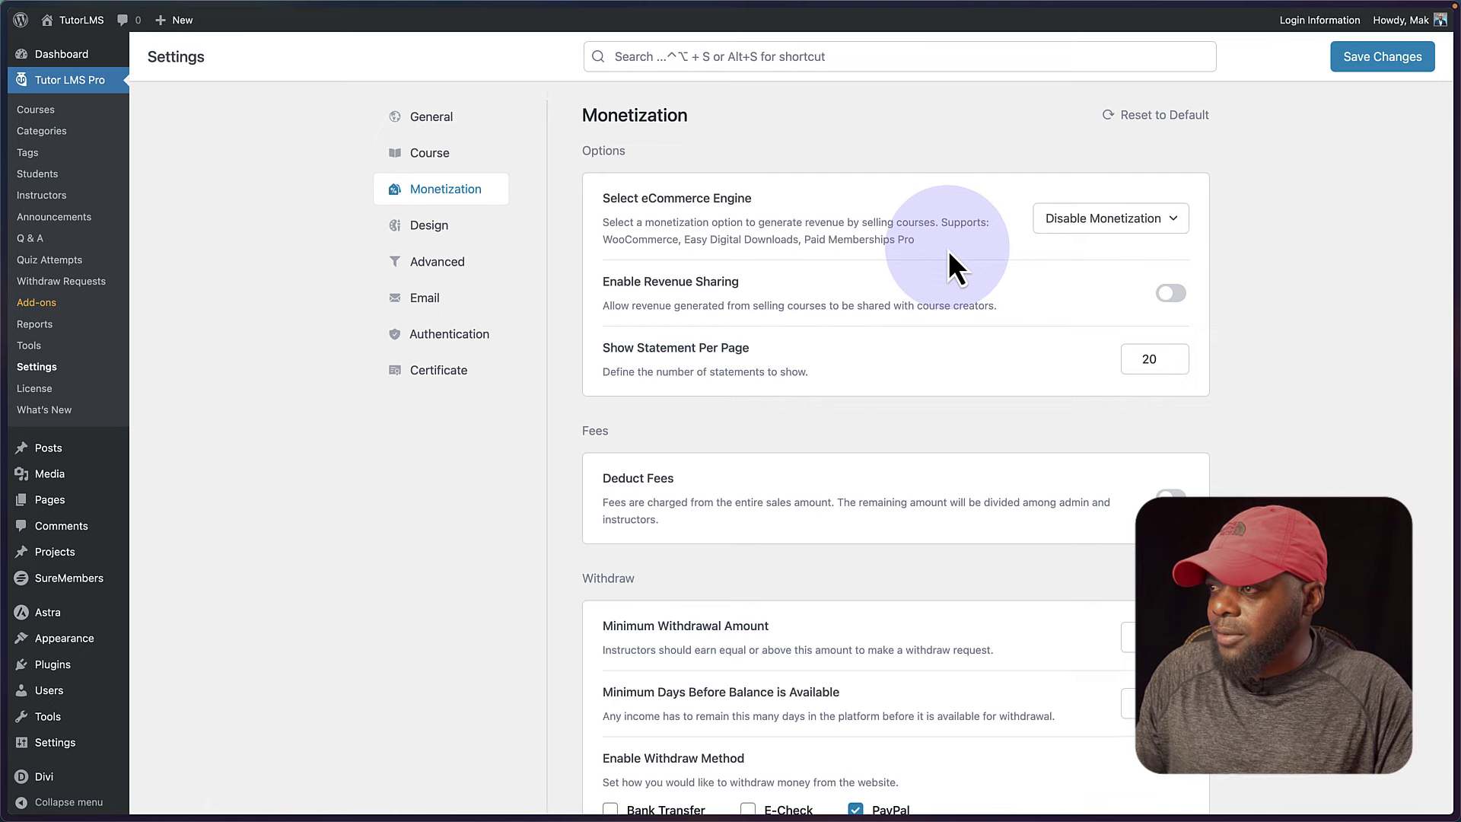
{"action": "scroll", "coordinate": [919, 340], "scroll_direction": "down", "scroll_amount": 1}
{"action": "scroll", "coordinate": [919, 336], "scroll_direction": "up", "scroll_amount": 1}
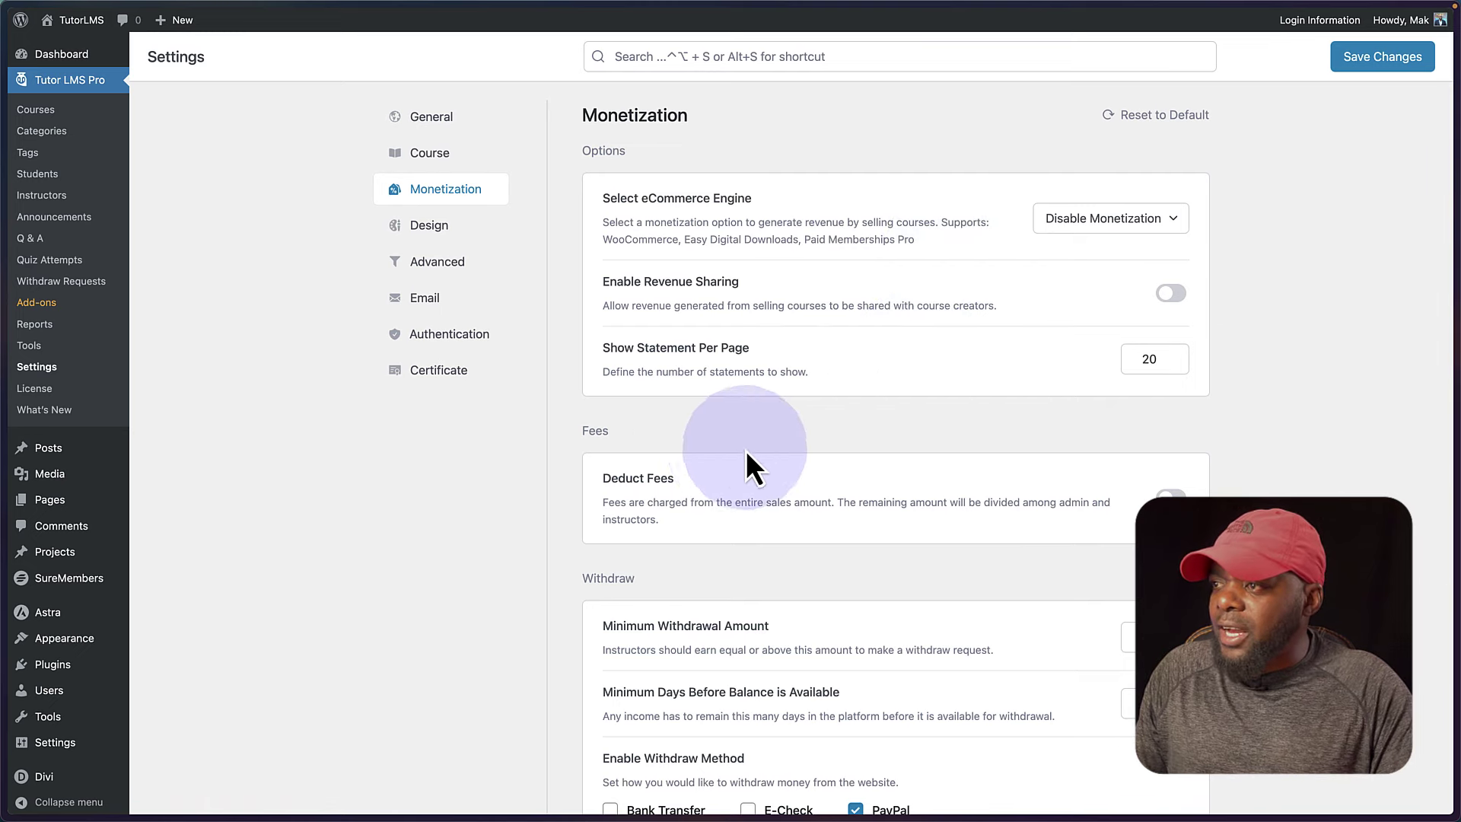
{"action": "scroll", "coordinate": [840, 499], "scroll_direction": "down", "scroll_amount": 1}
{"action": "scroll", "coordinate": [841, 501], "scroll_direction": "down", "scroll_amount": 5}
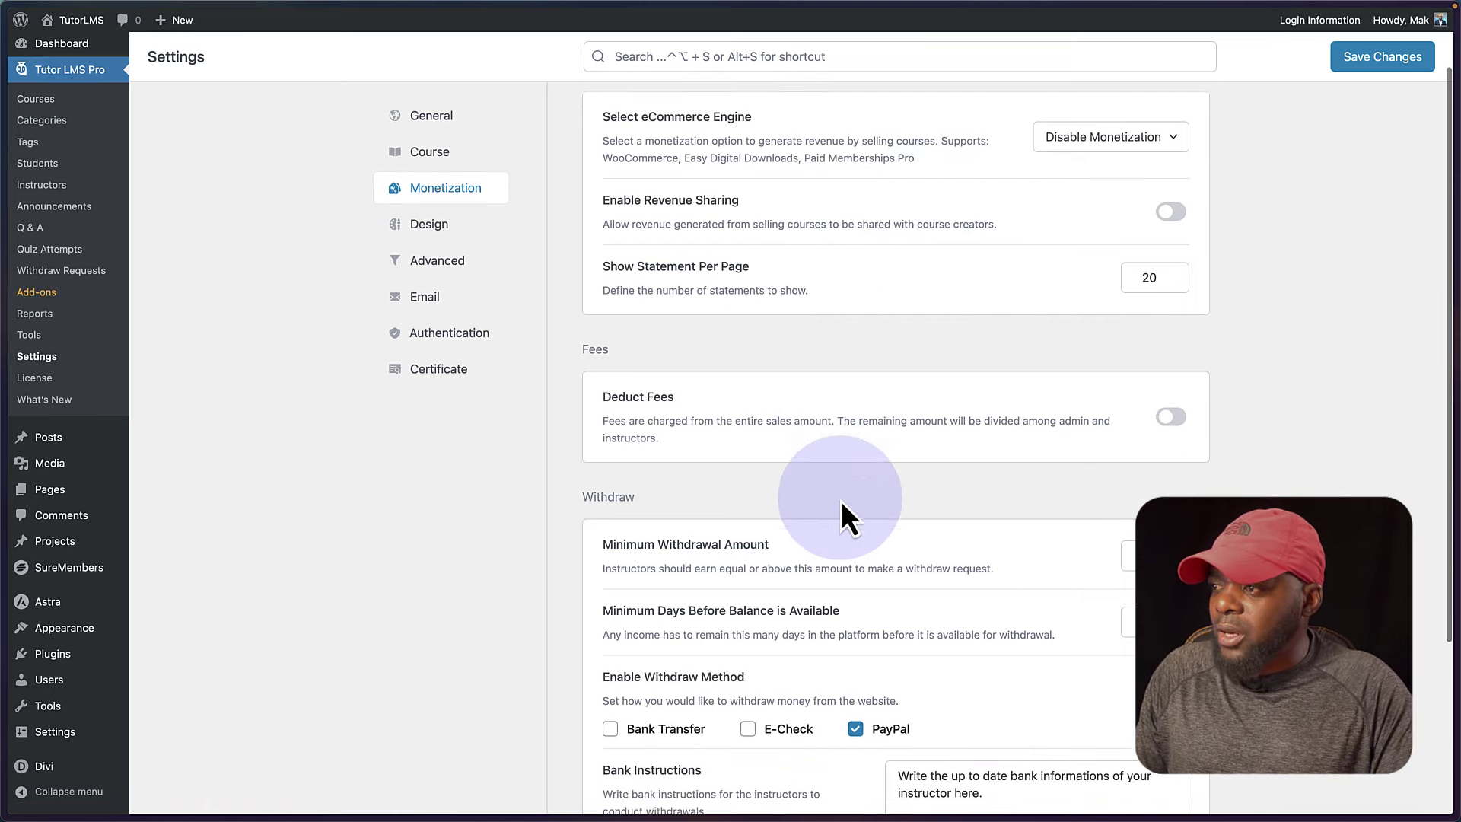
Step: Review the withdrawal settings in Monetization, and check the assigned Dashboard page in the General settings
{"action": "scroll", "coordinate": [841, 500], "scroll_direction": "down", "scroll_amount": 2}
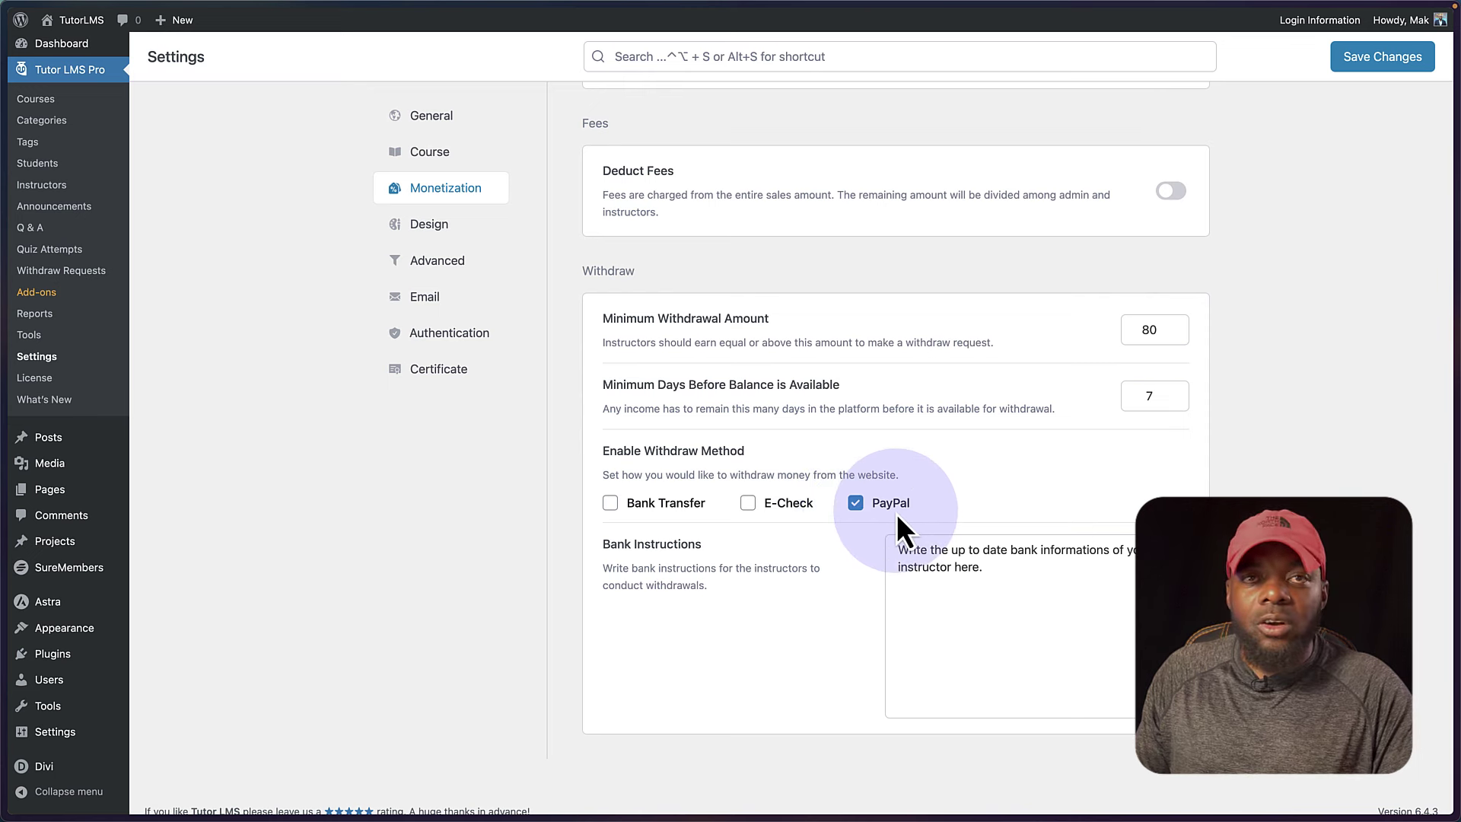
{"action": "scroll", "coordinate": [897, 513], "scroll_direction": "up", "scroll_amount": 5}
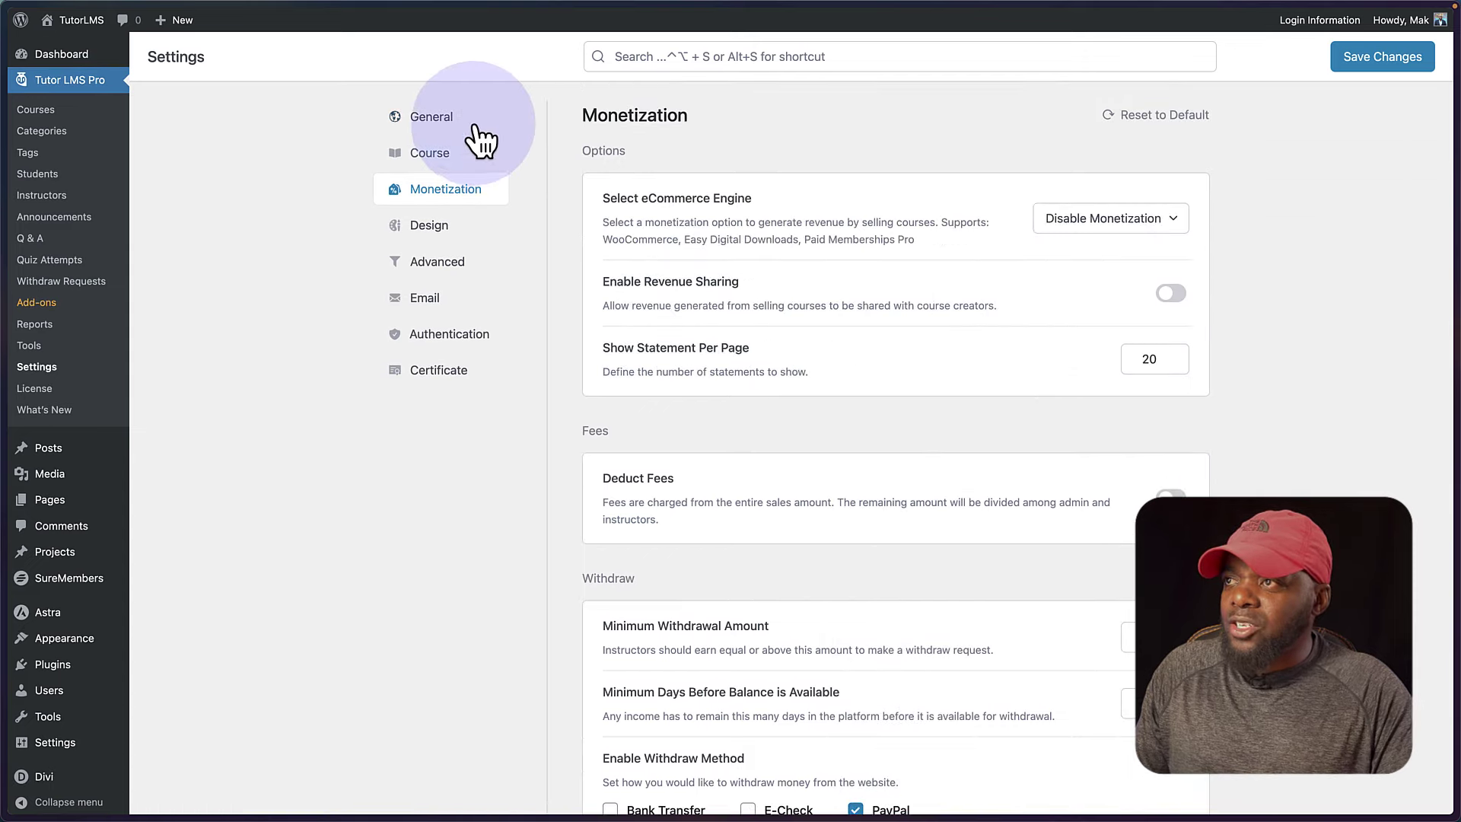
{"action": "left_click", "coordinate": [459, 122]}
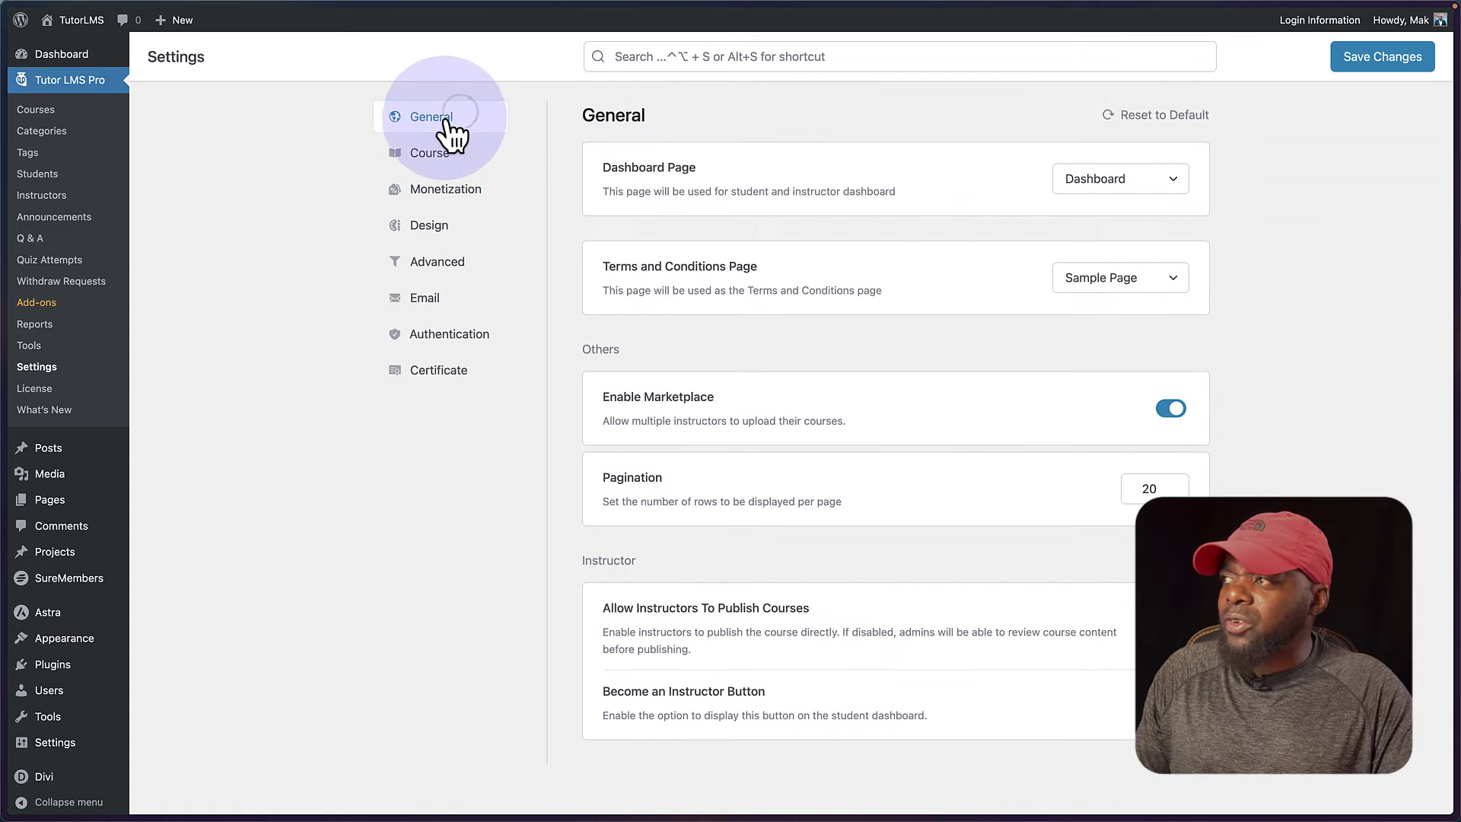
{"action": "left_click", "coordinate": [308, 199]}
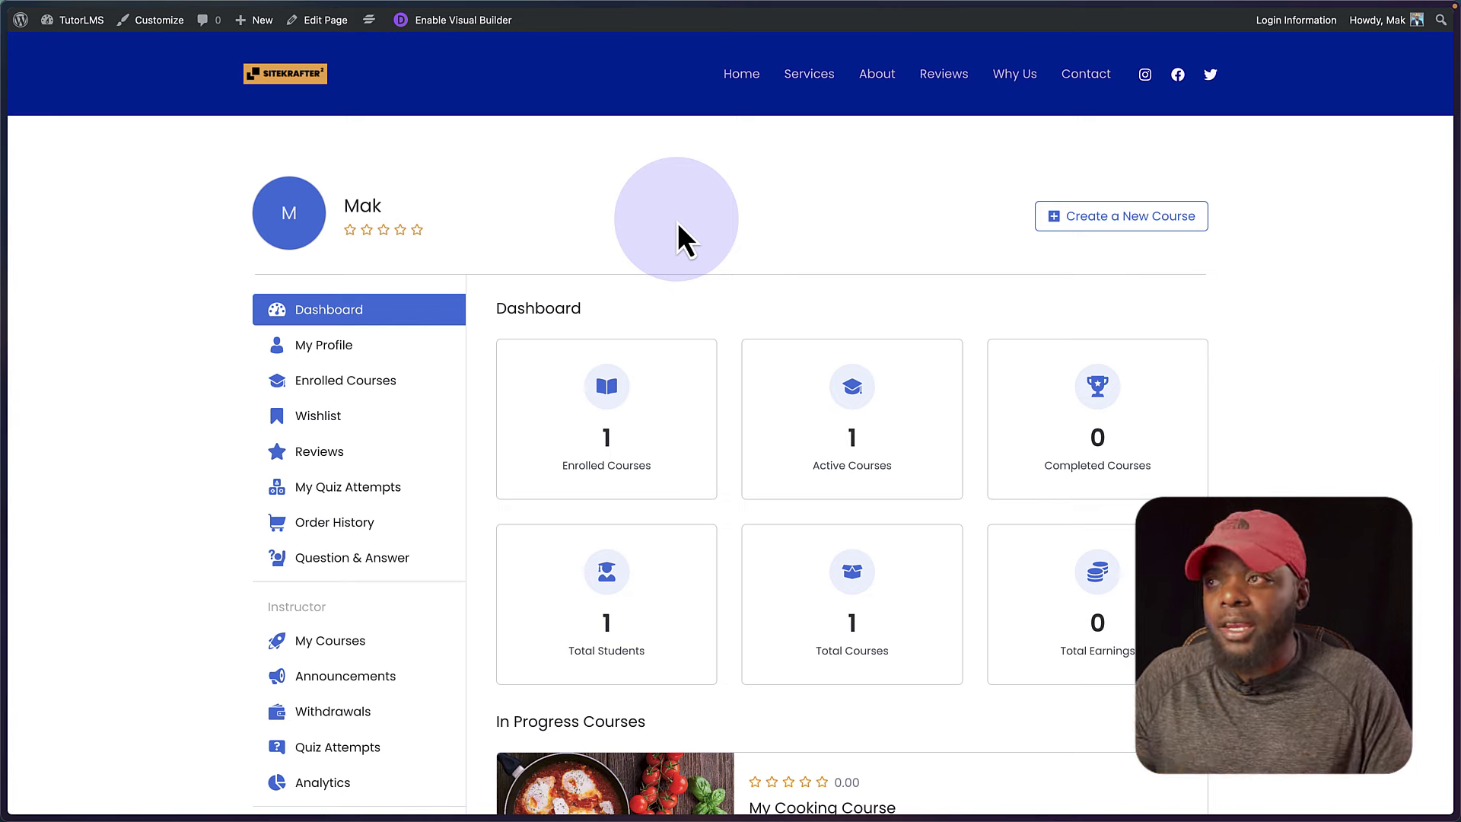
Step: Examine the site's front-end dashboard, including the course statistics, In Progress Courses and My Courses sections
{"action": "scroll", "coordinate": [636, 459], "scroll_direction": "down", "scroll_amount": 1}
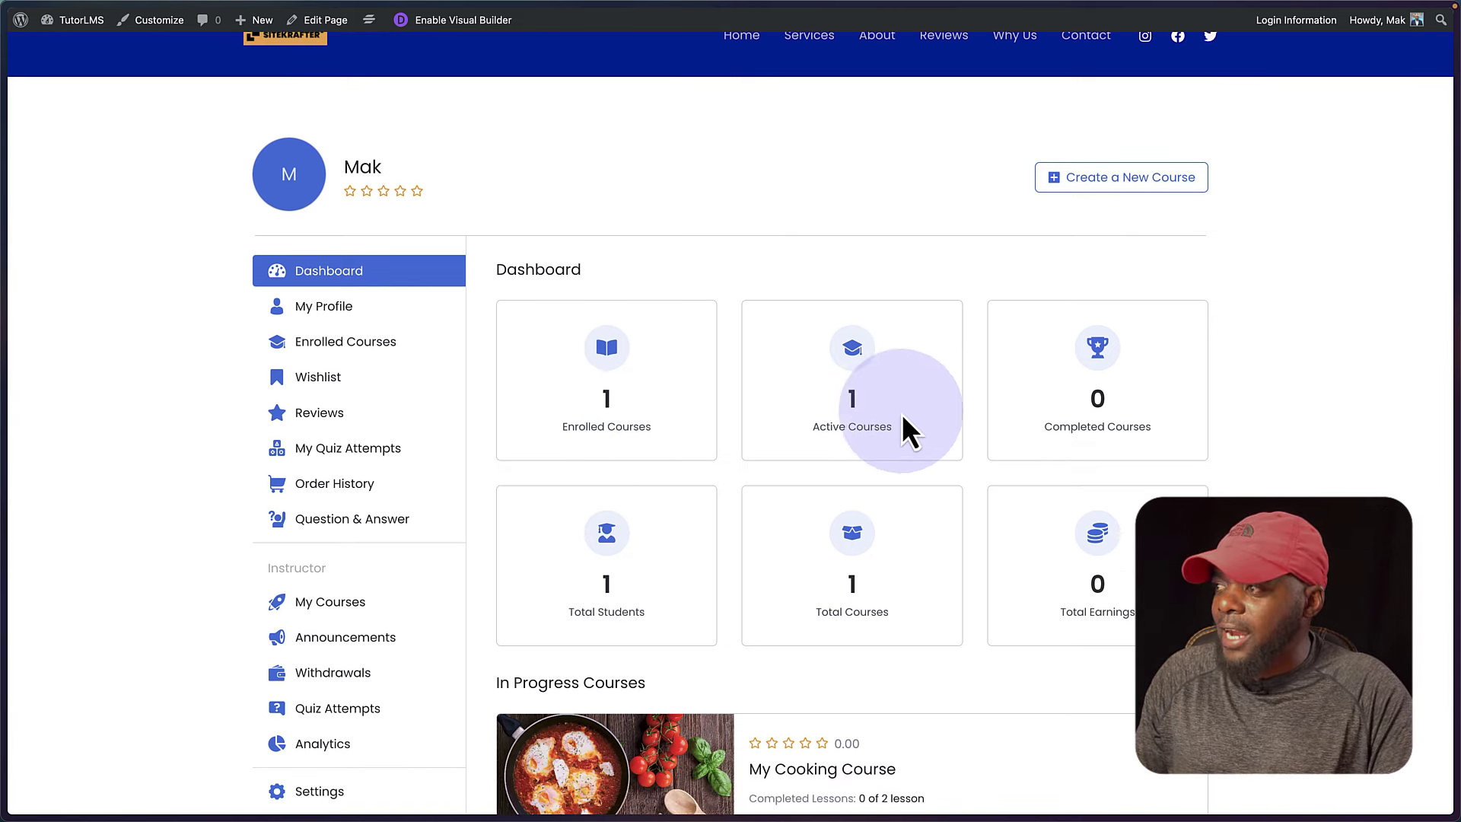
{"action": "scroll", "coordinate": [1162, 435], "scroll_direction": "down", "scroll_amount": 2}
{"action": "scroll", "coordinate": [1161, 434], "scroll_direction": "down", "scroll_amount": 5}
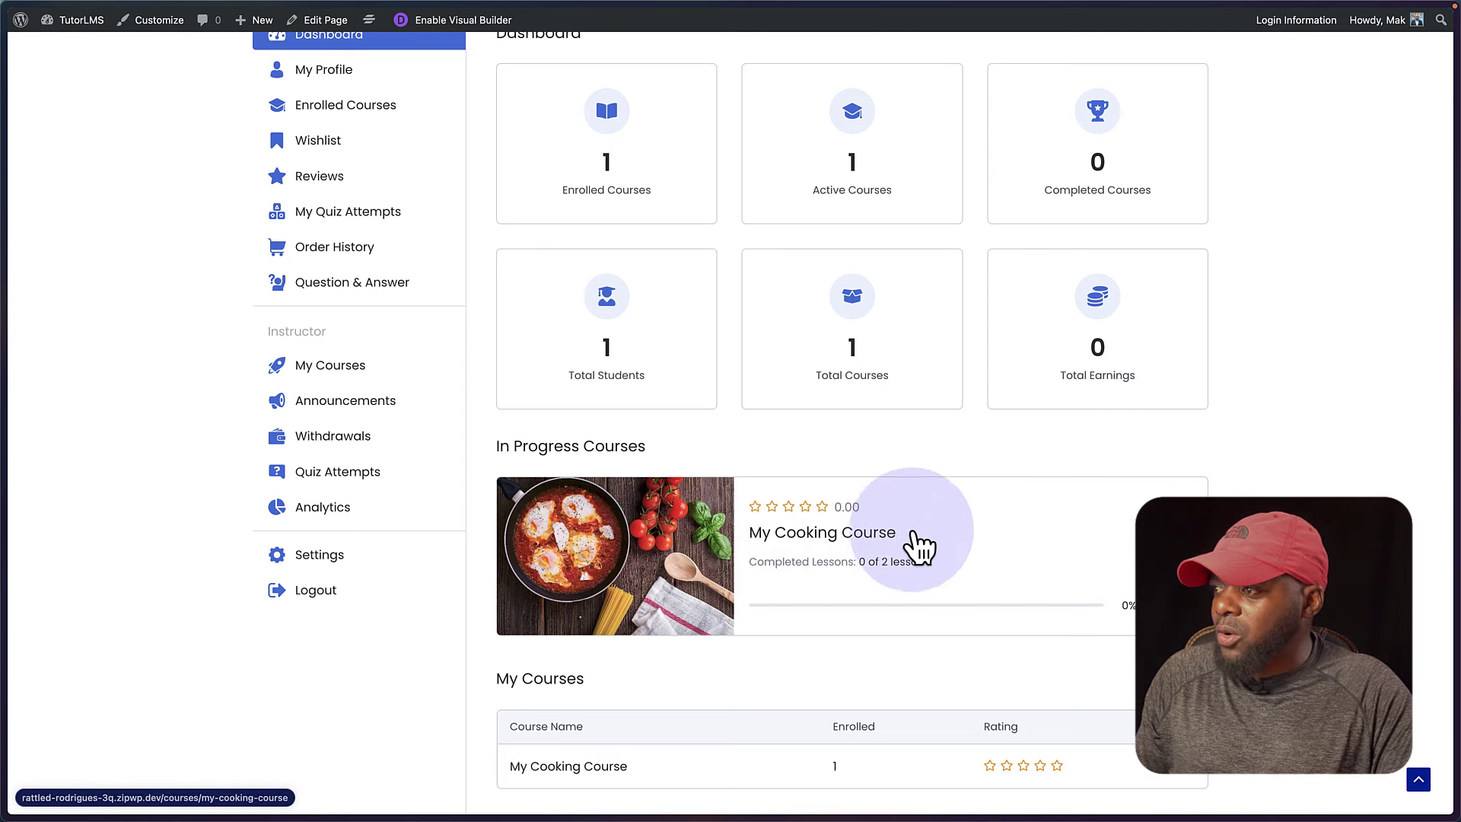
{"action": "scroll", "coordinate": [1093, 653], "scroll_direction": "down", "scroll_amount": 1}
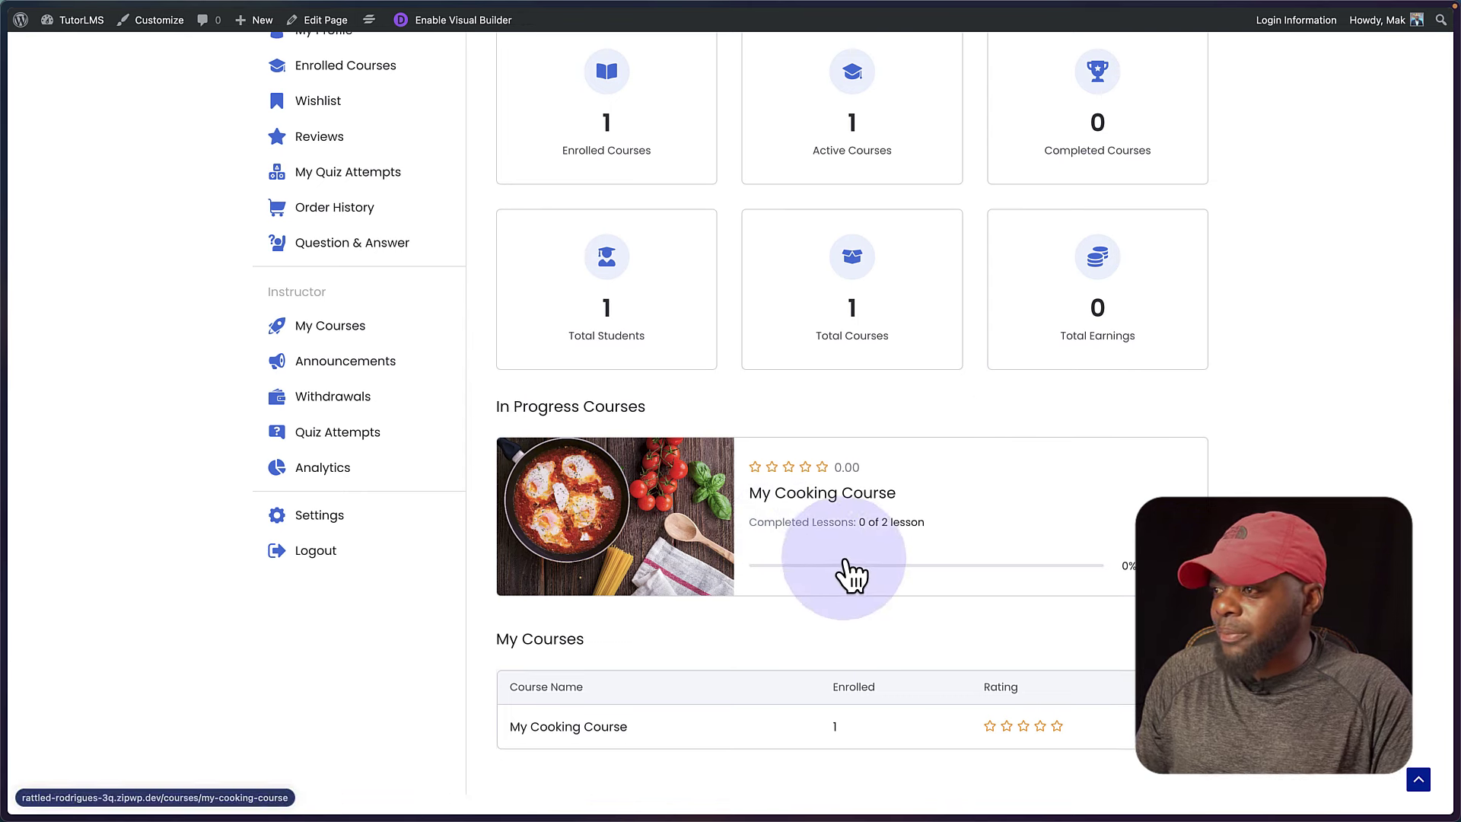
{"action": "scroll", "coordinate": [905, 578], "scroll_direction": "down", "scroll_amount": 2}
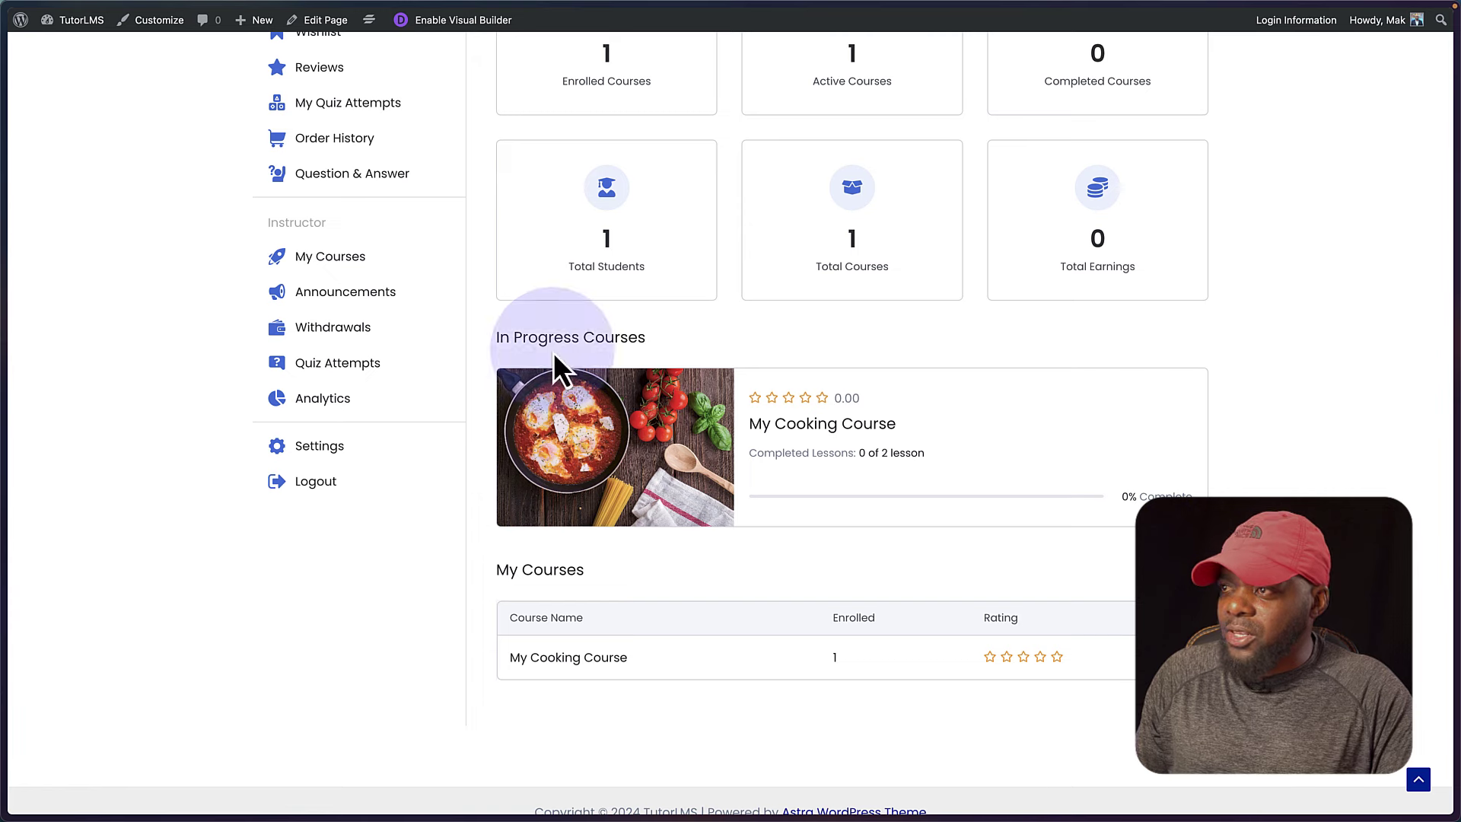
Step: View the My Profile page of the front-end dashboard and look over the student and instructor sections
{"action": "scroll", "coordinate": [358, 522], "scroll_direction": "up", "scroll_amount": 5}
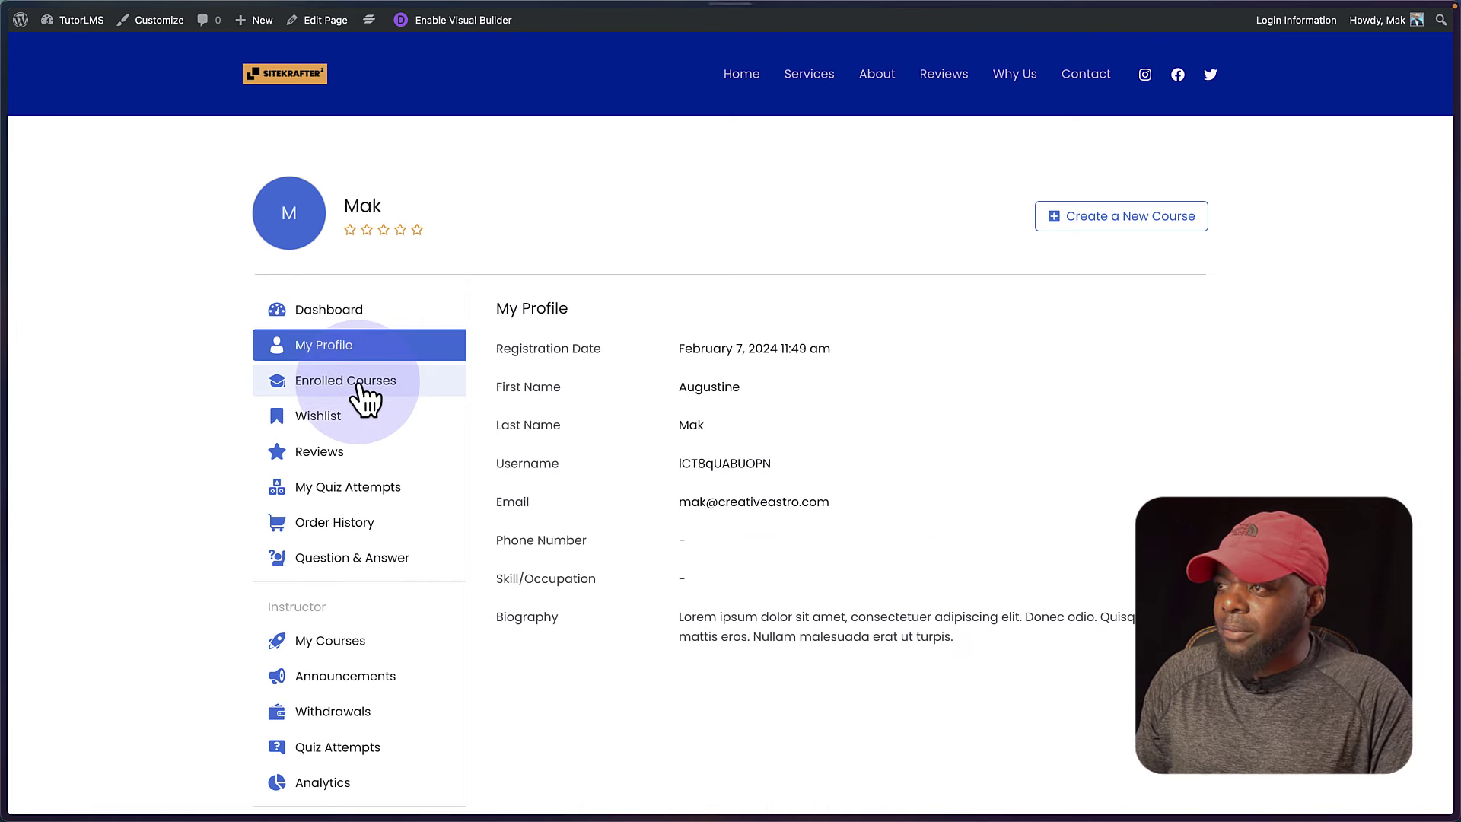
{"action": "scroll", "coordinate": [384, 518], "scroll_direction": "down", "scroll_amount": 2}
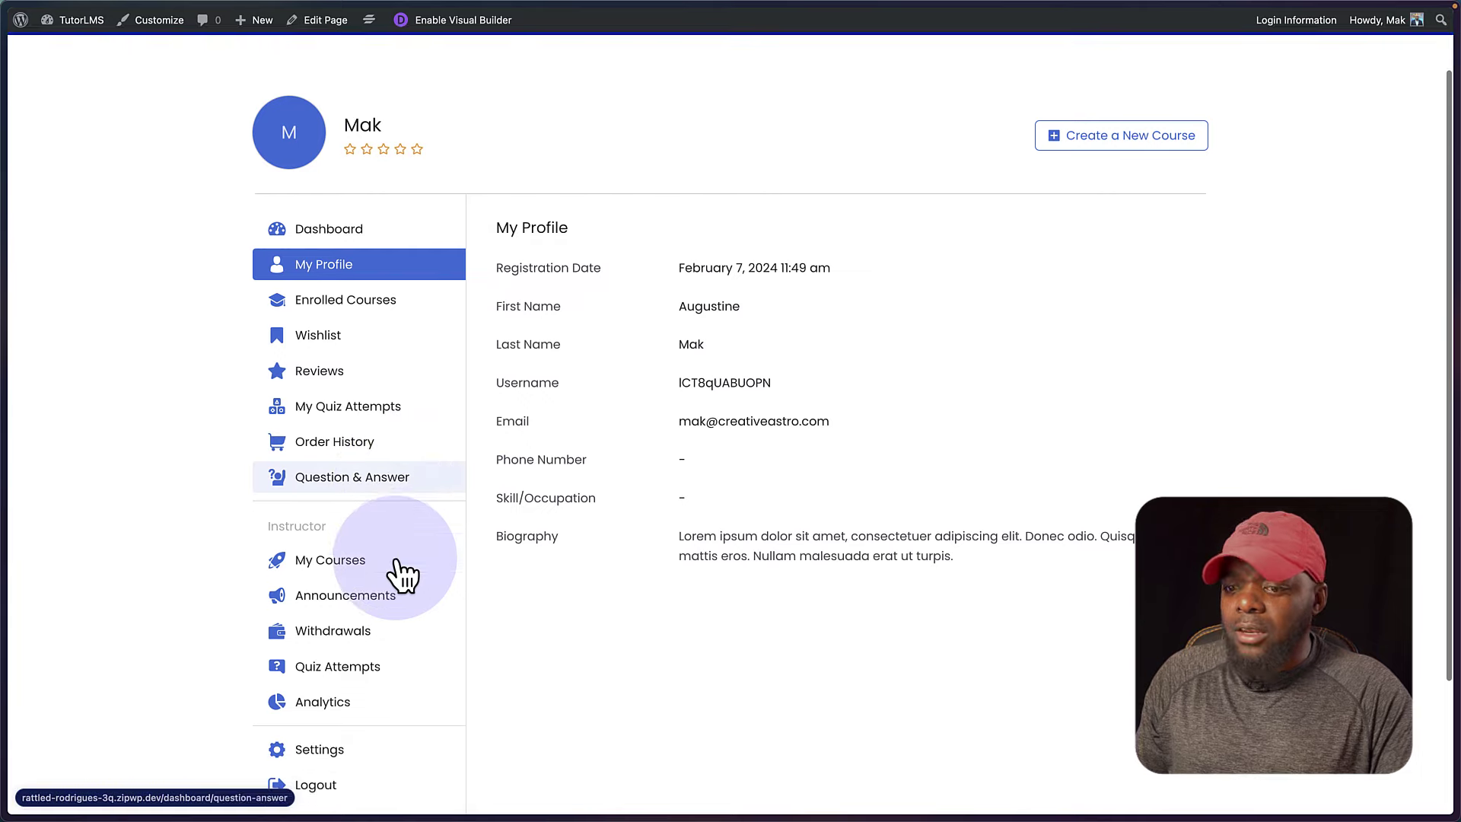
{"action": "scroll", "coordinate": [346, 643], "scroll_direction": "down", "scroll_amount": 1}
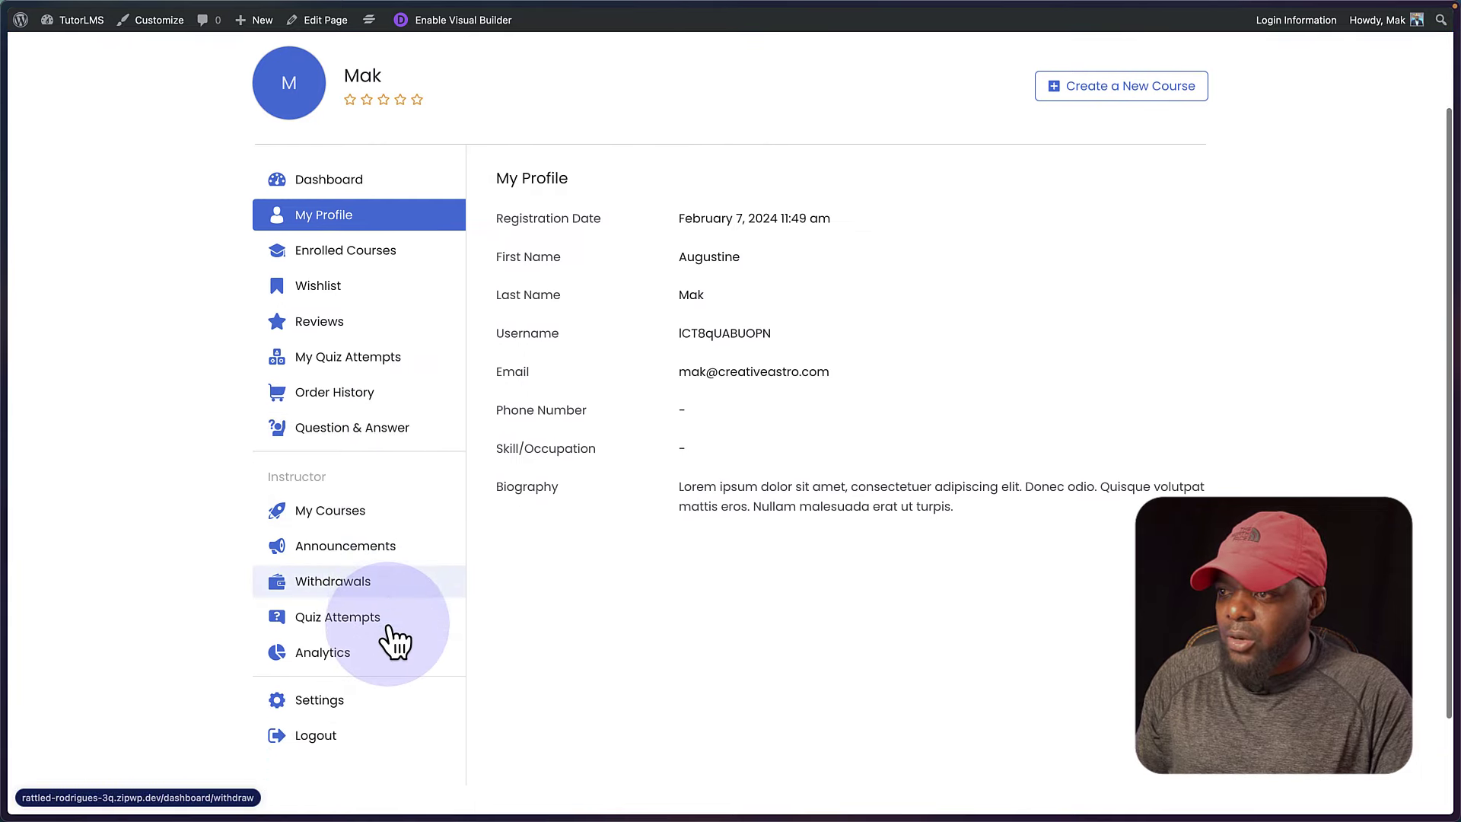
Step: Open the instructor Analytics and examine the overview, the earnings graph and the most popular courses
{"action": "left_click", "coordinate": [339, 639]}
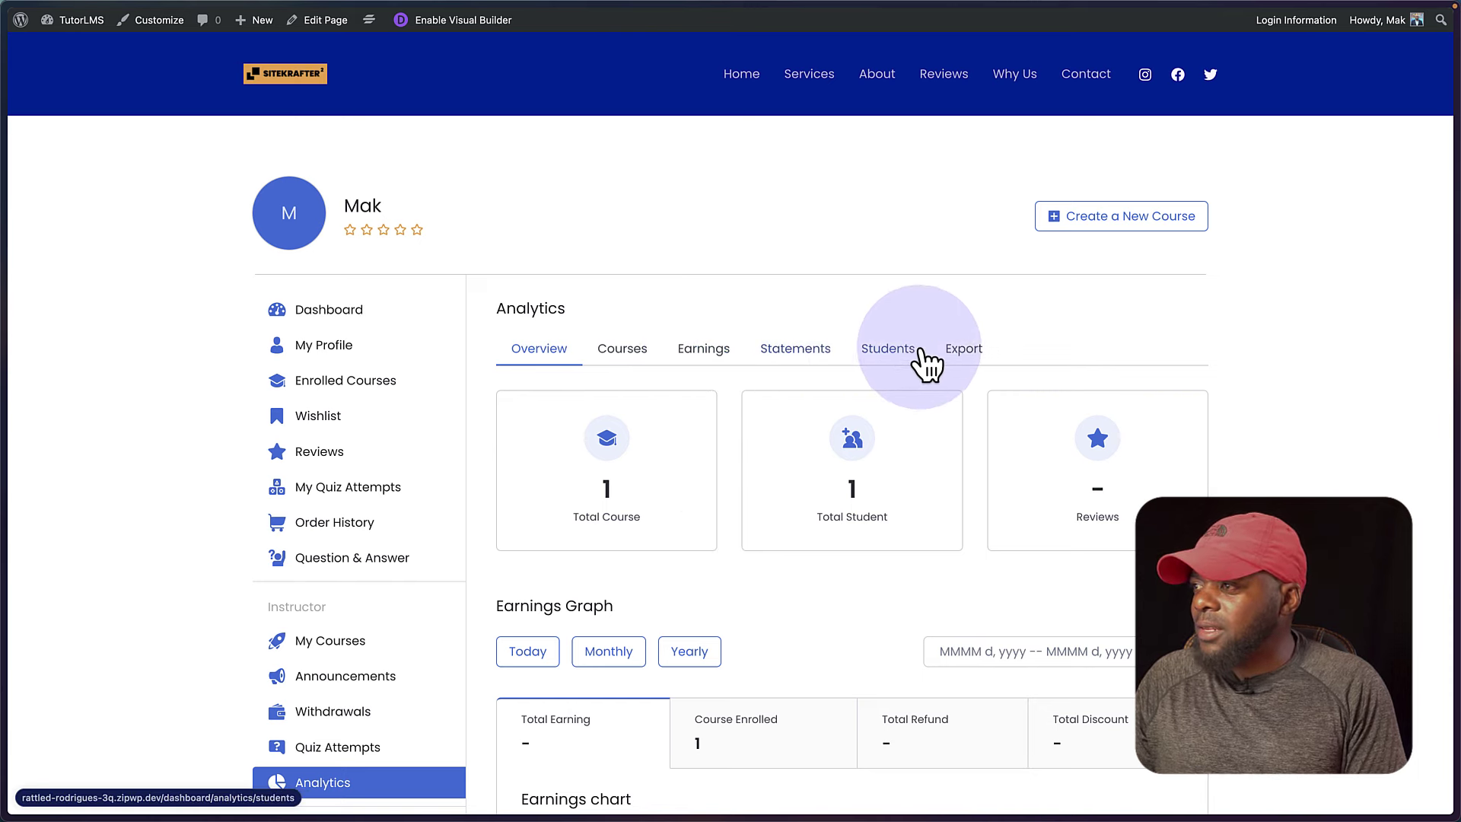
{"action": "scroll", "coordinate": [889, 477], "scroll_direction": "down", "scroll_amount": 5}
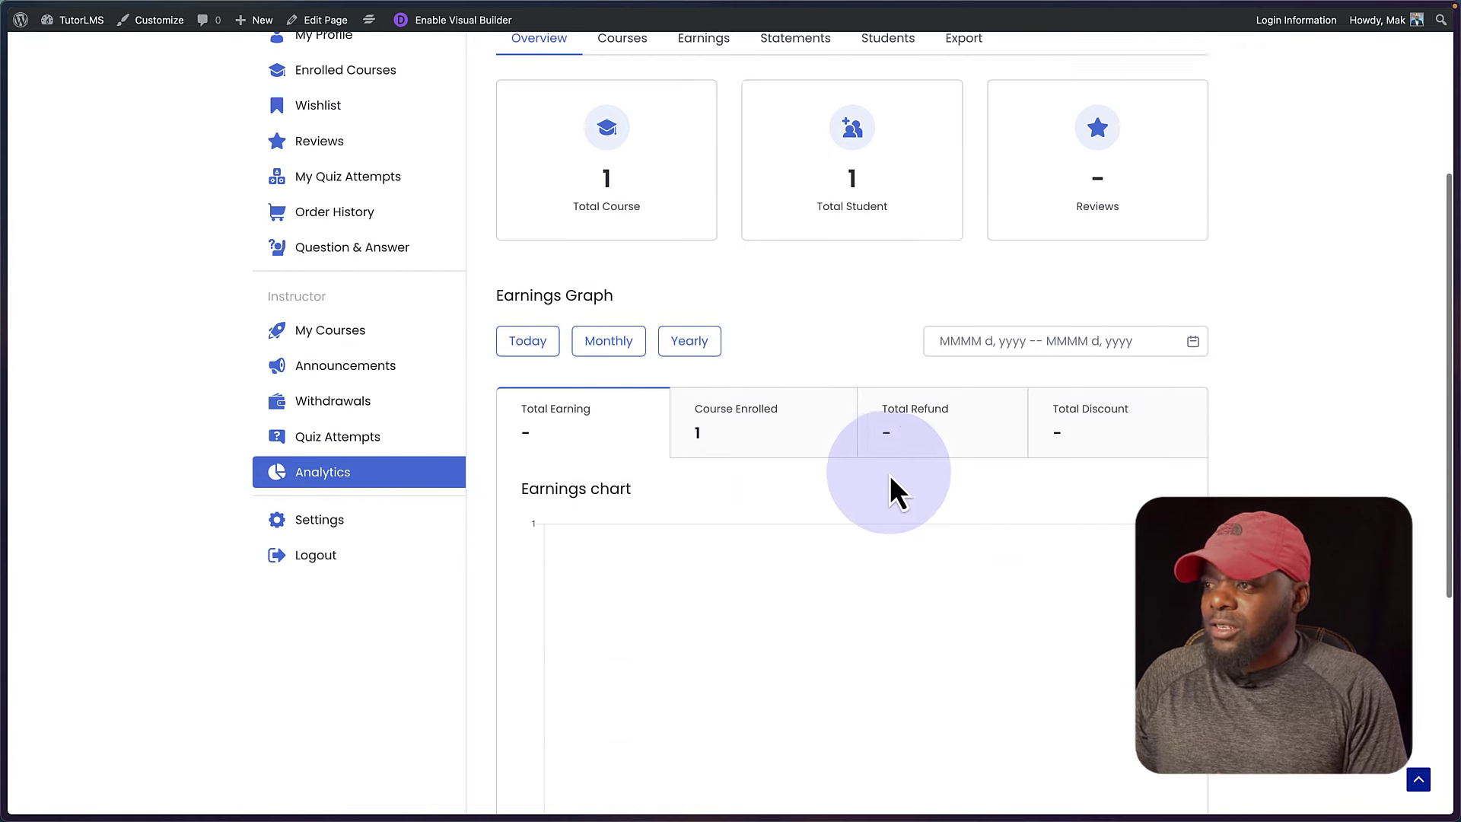
{"action": "scroll", "coordinate": [889, 475], "scroll_direction": "down", "scroll_amount": 2}
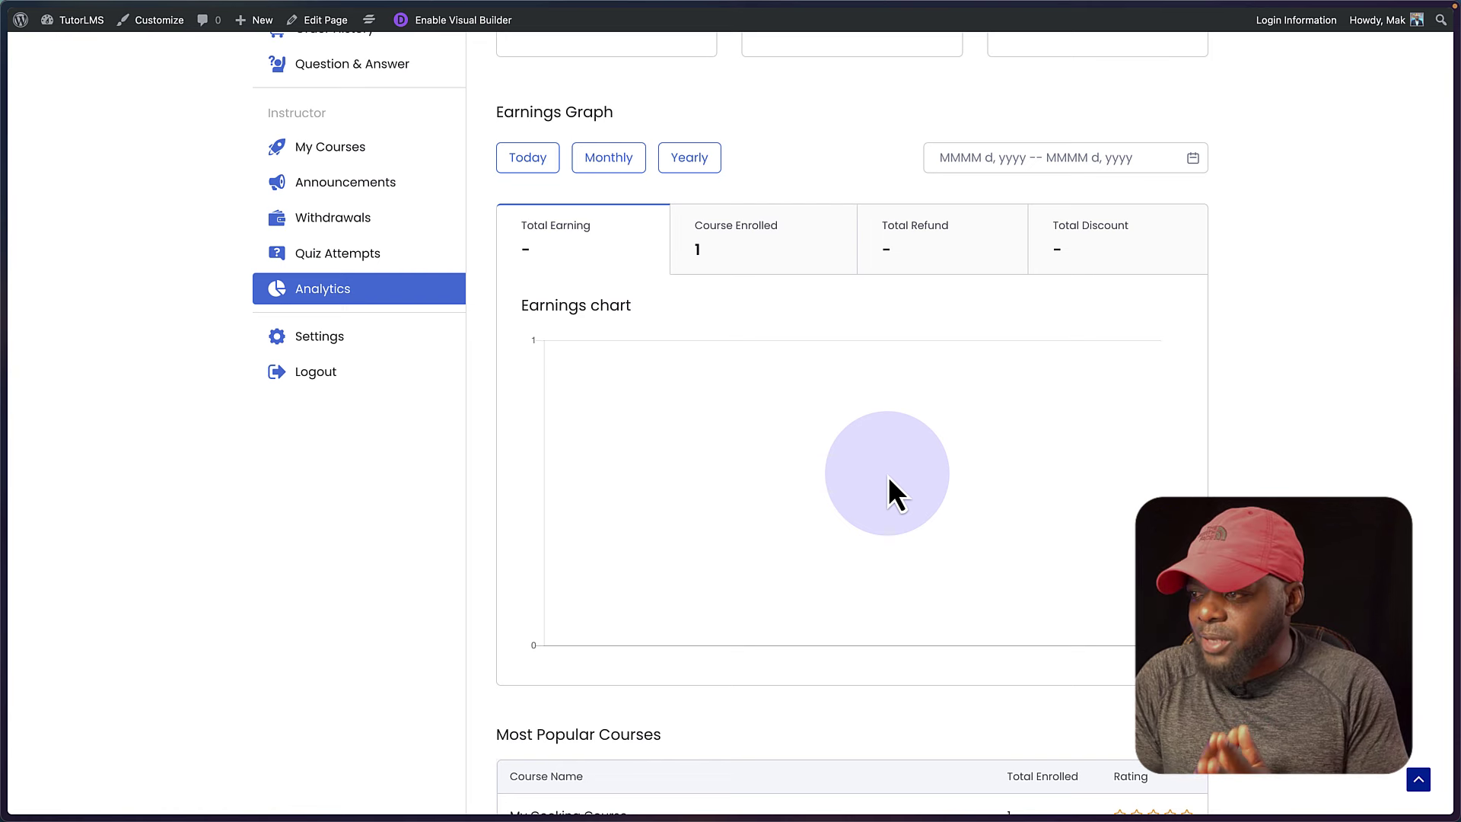
{"action": "scroll", "coordinate": [837, 498], "scroll_direction": "down", "scroll_amount": 3}
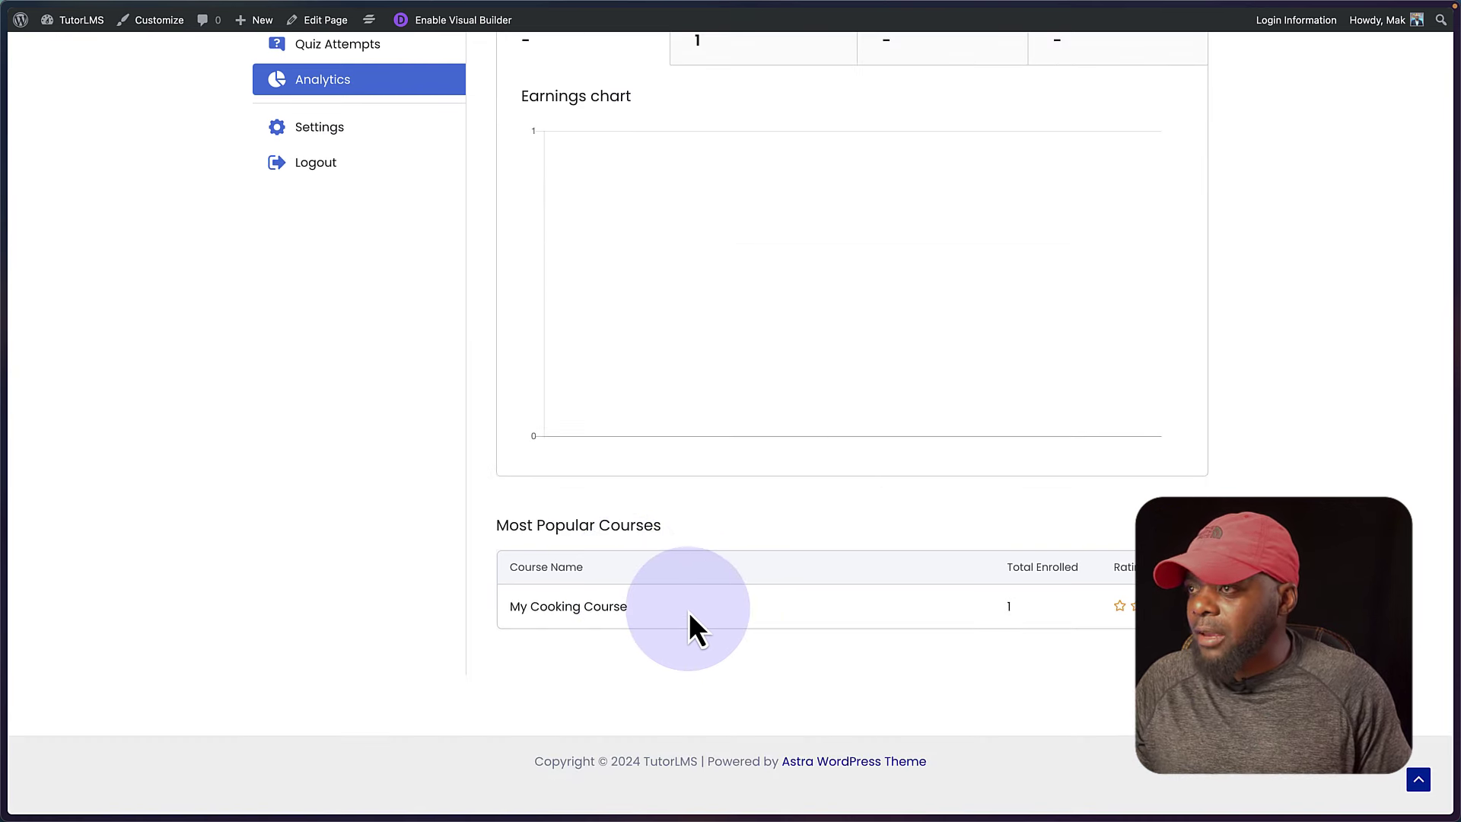
{"action": "scroll", "coordinate": [688, 610], "scroll_direction": "up", "scroll_amount": 2}
{"action": "scroll", "coordinate": [688, 610], "scroll_direction": "up", "scroll_amount": 6}
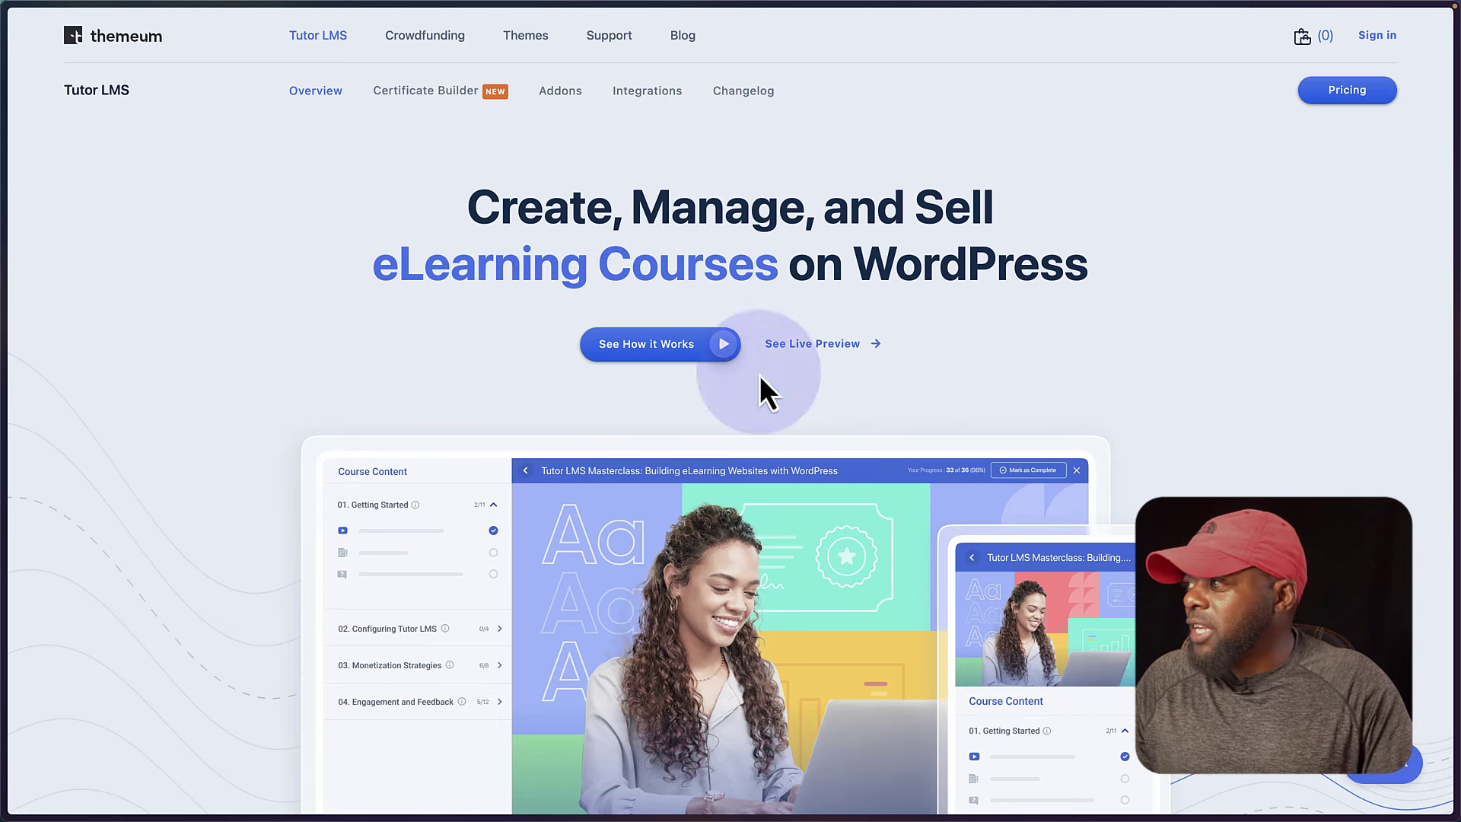
Step: Open the Tutor LMS pricing on the Themeum website, show the Lifetime plans and highlight the Individual plan's price
{"action": "left_click", "coordinate": [1361, 97]}
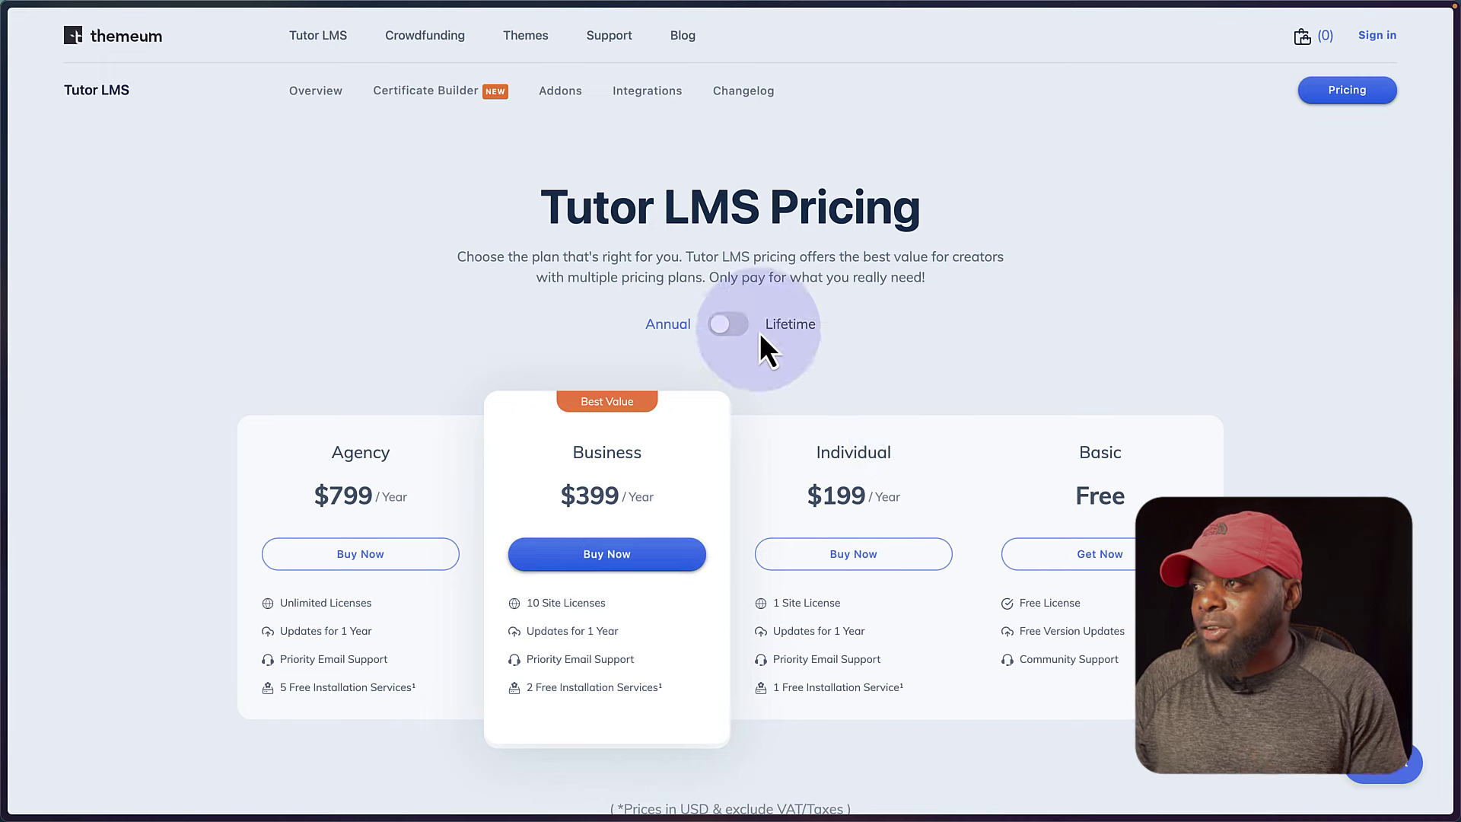
{"action": "left_click", "coordinate": [733, 325]}
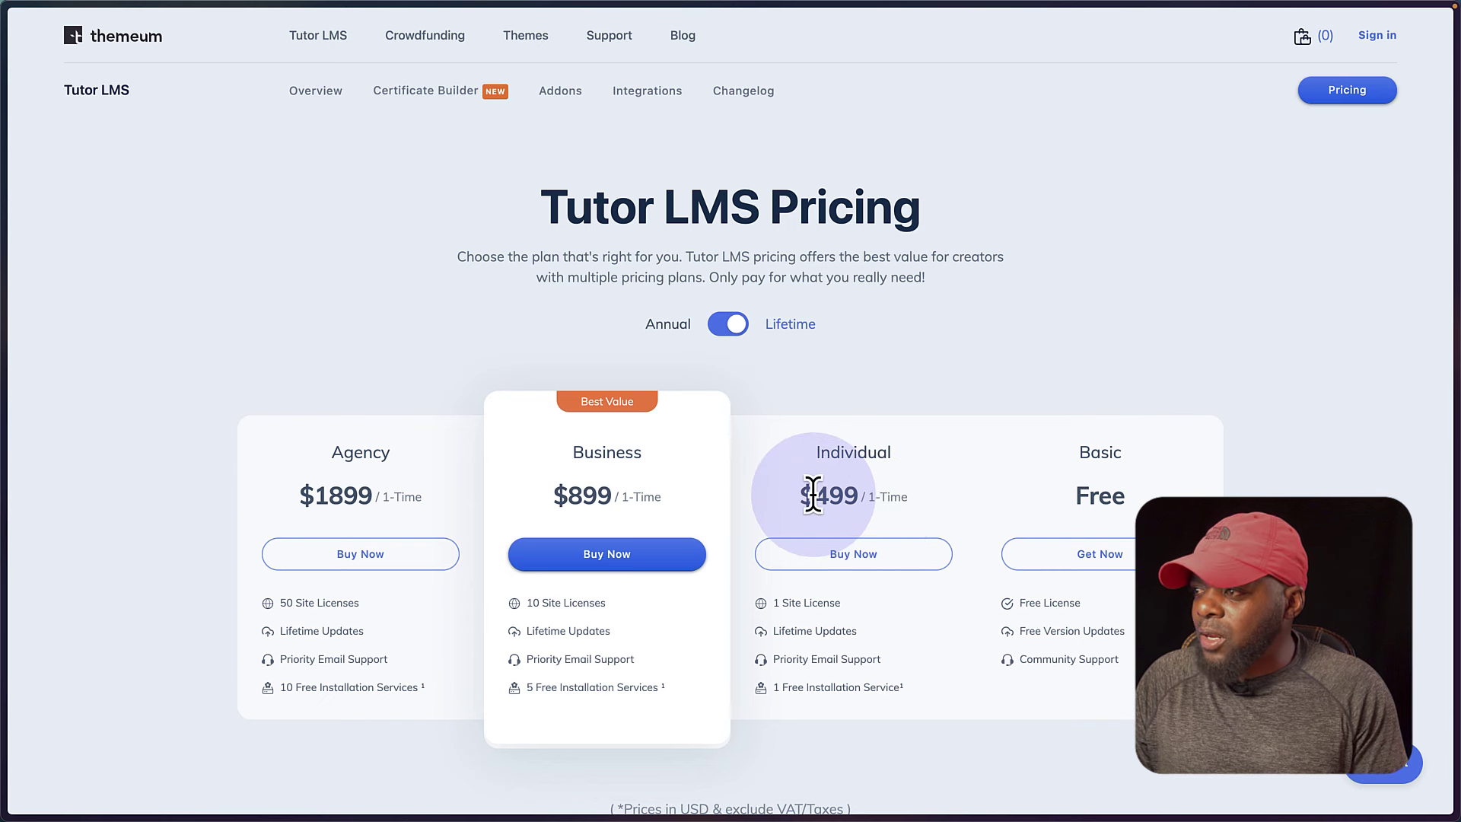
{"action": "left_click_drag", "start_coordinate": [813, 499], "coordinate": [870, 499]}
{"action": "left_click_drag", "start_coordinate": [865, 510], "coordinate": [860, 507]}
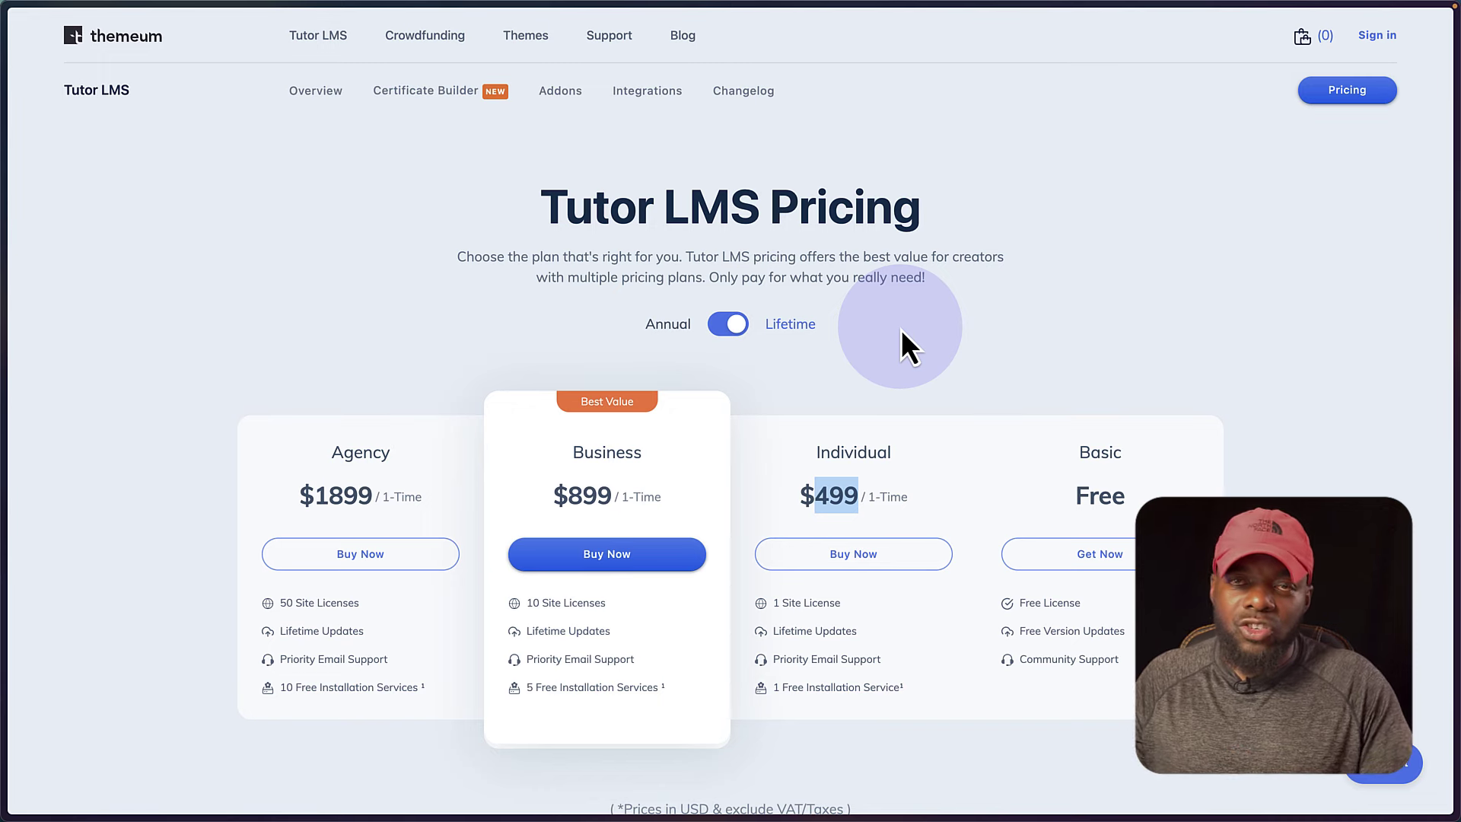
Step: Open the Tutor LMS Addons page and examine the available addons from Certificate Builder down to Course Attachments
{"action": "left_click", "coordinate": [567, 93]}
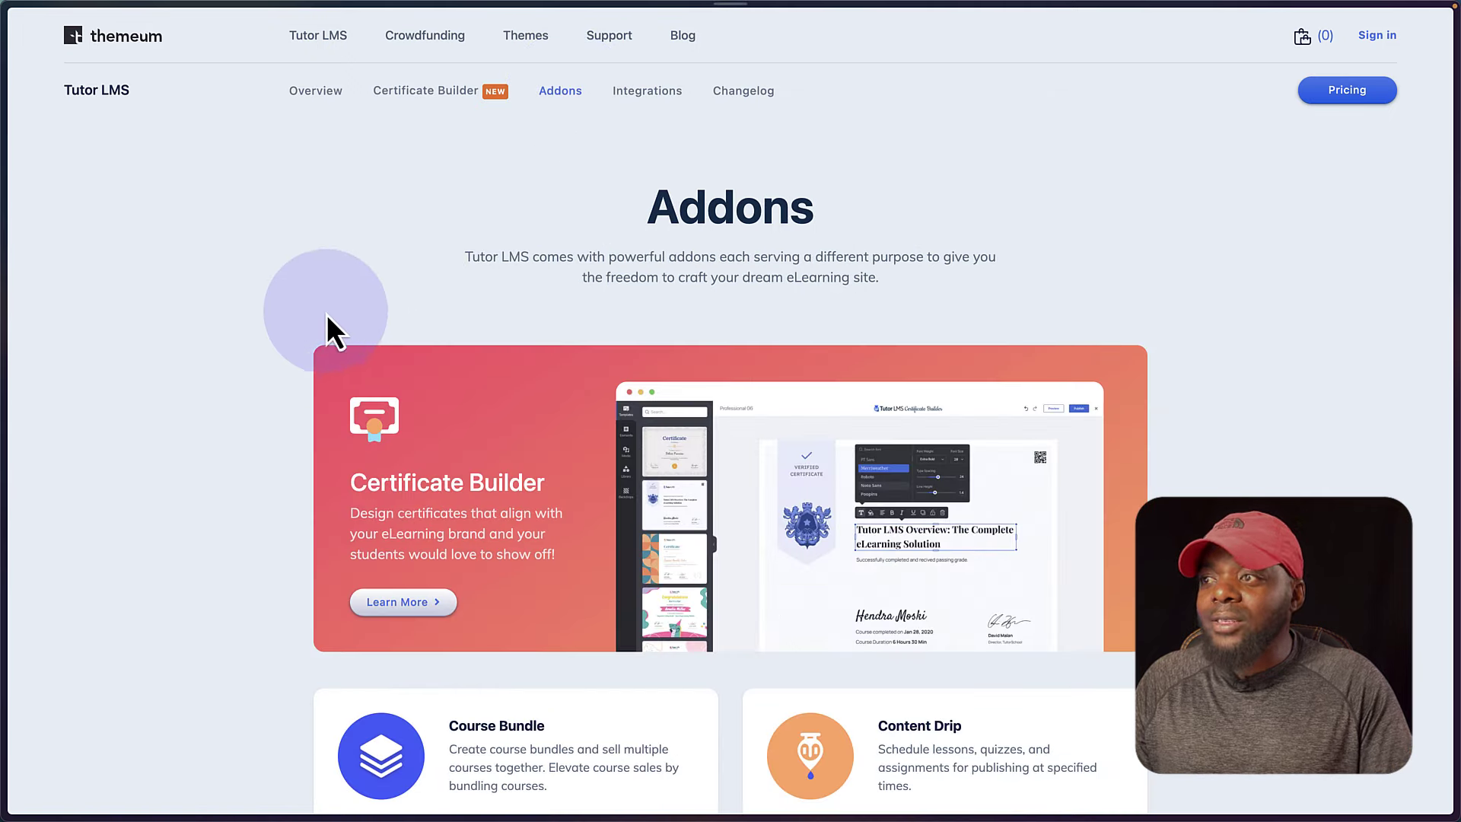
{"action": "scroll", "coordinate": [308, 322], "scroll_direction": "down", "scroll_amount": 5}
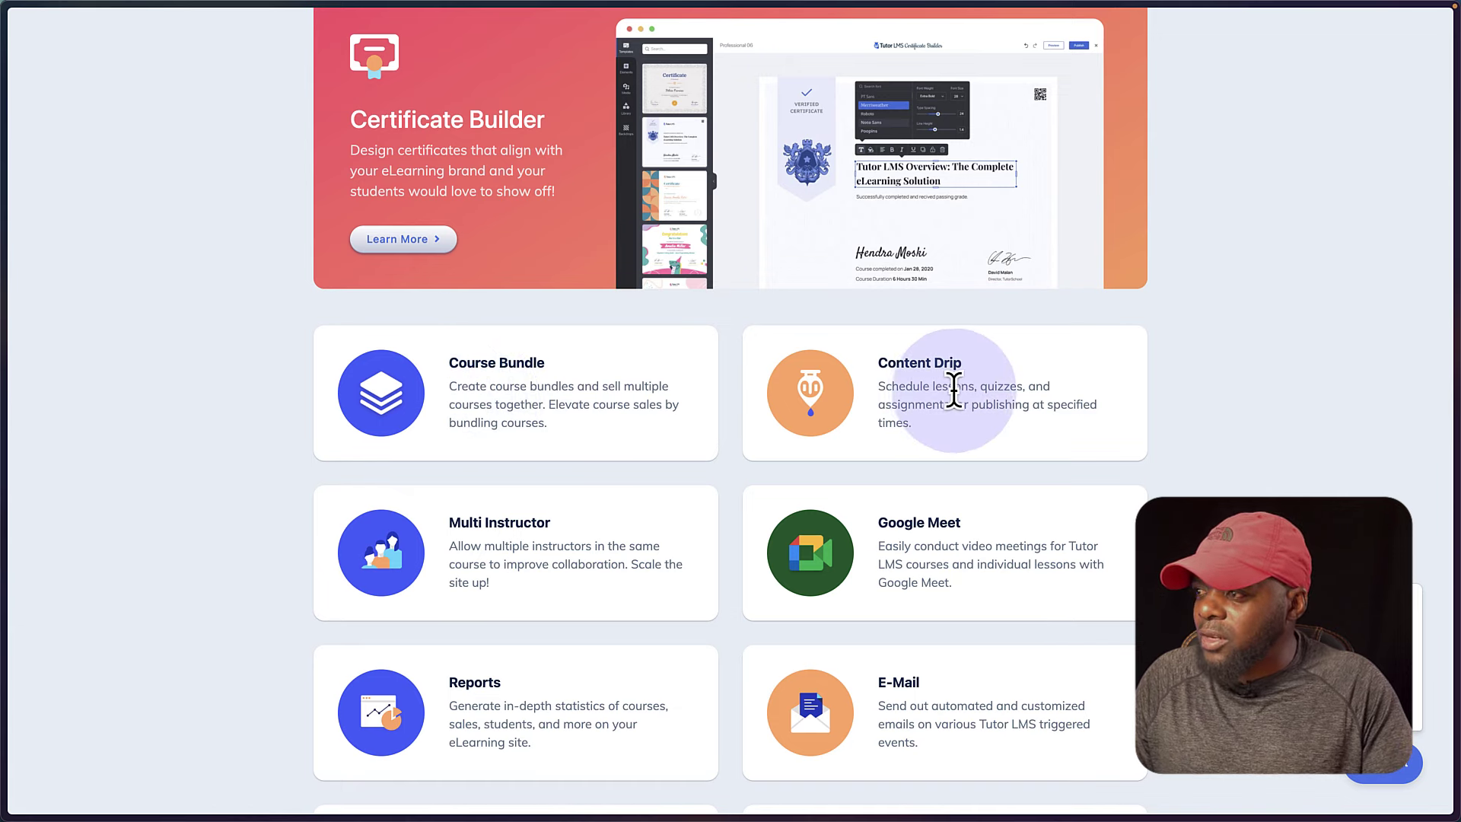
{"action": "scroll", "coordinate": [917, 542], "scroll_direction": "down", "scroll_amount": 2}
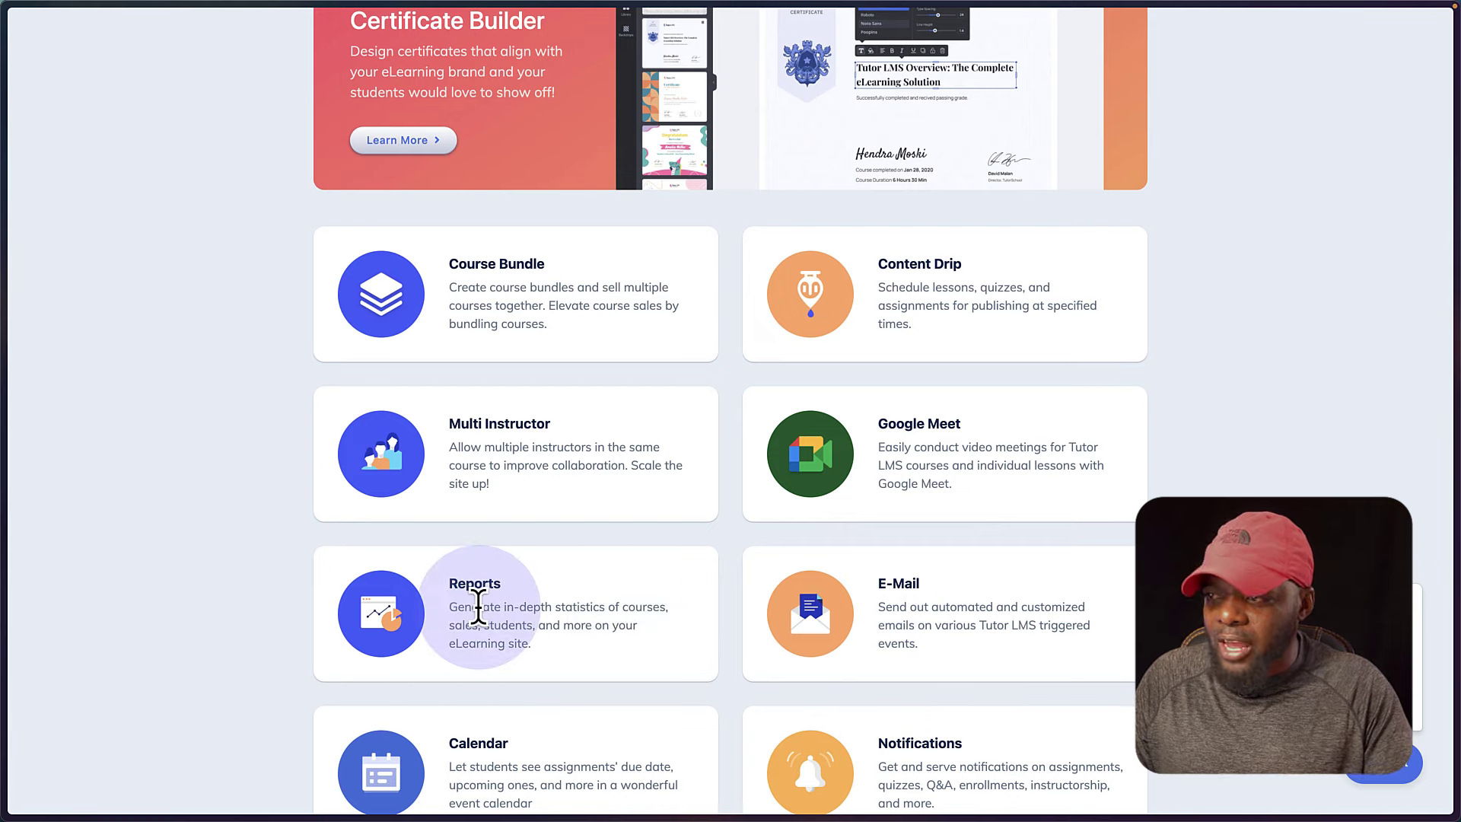
{"action": "scroll", "coordinate": [476, 607], "scroll_direction": "down", "scroll_amount": 2}
{"action": "scroll", "coordinate": [864, 742], "scroll_direction": "down", "scroll_amount": 3}
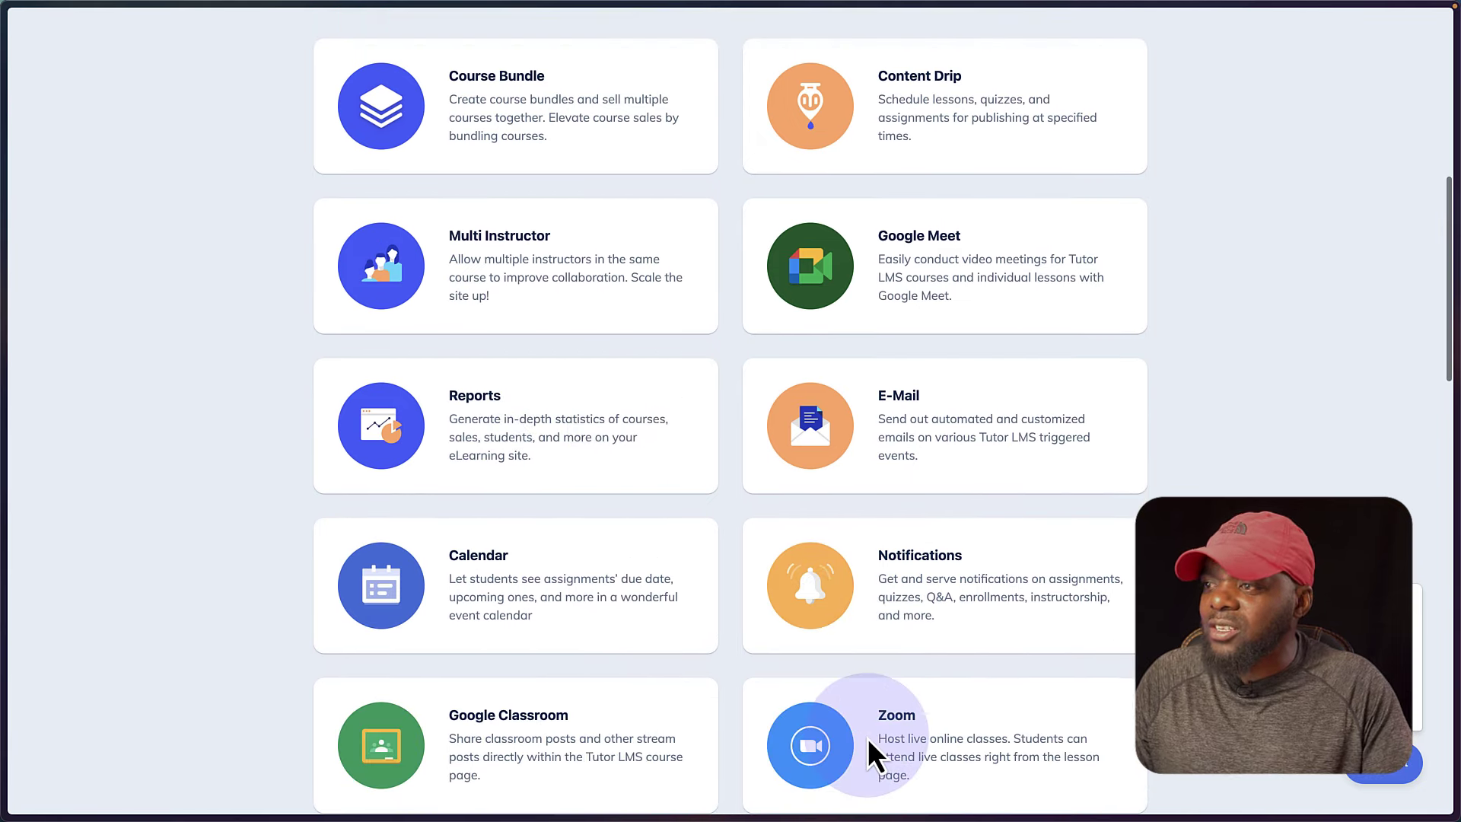
{"action": "scroll", "coordinate": [563, 628], "scroll_direction": "down", "scroll_amount": 2}
{"action": "scroll", "coordinate": [567, 675], "scroll_direction": "down", "scroll_amount": 5}
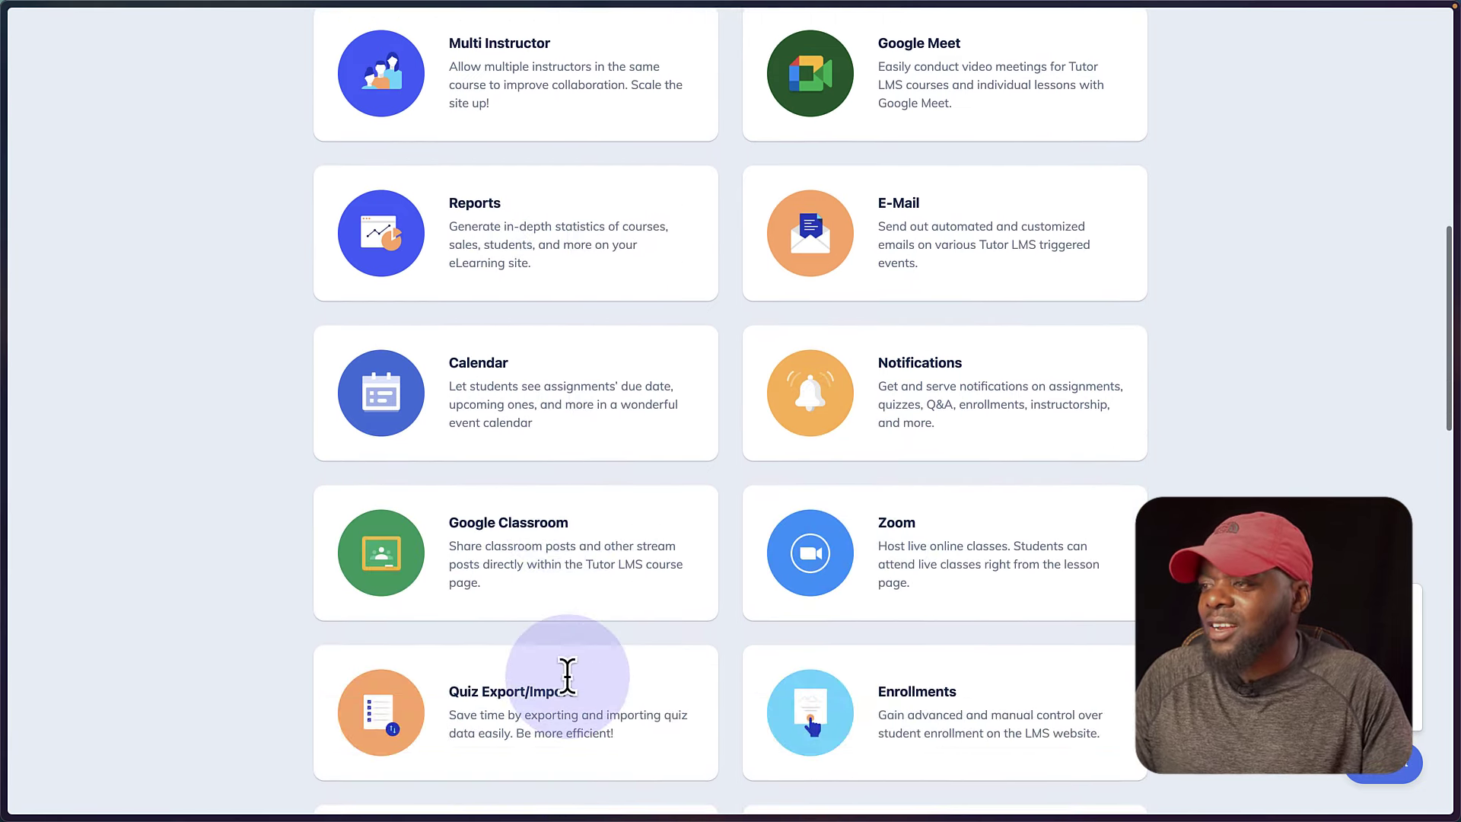
{"action": "scroll", "coordinate": [569, 679], "scroll_direction": "down", "scroll_amount": 3}
{"action": "scroll", "coordinate": [569, 677], "scroll_direction": "down", "scroll_amount": 5}
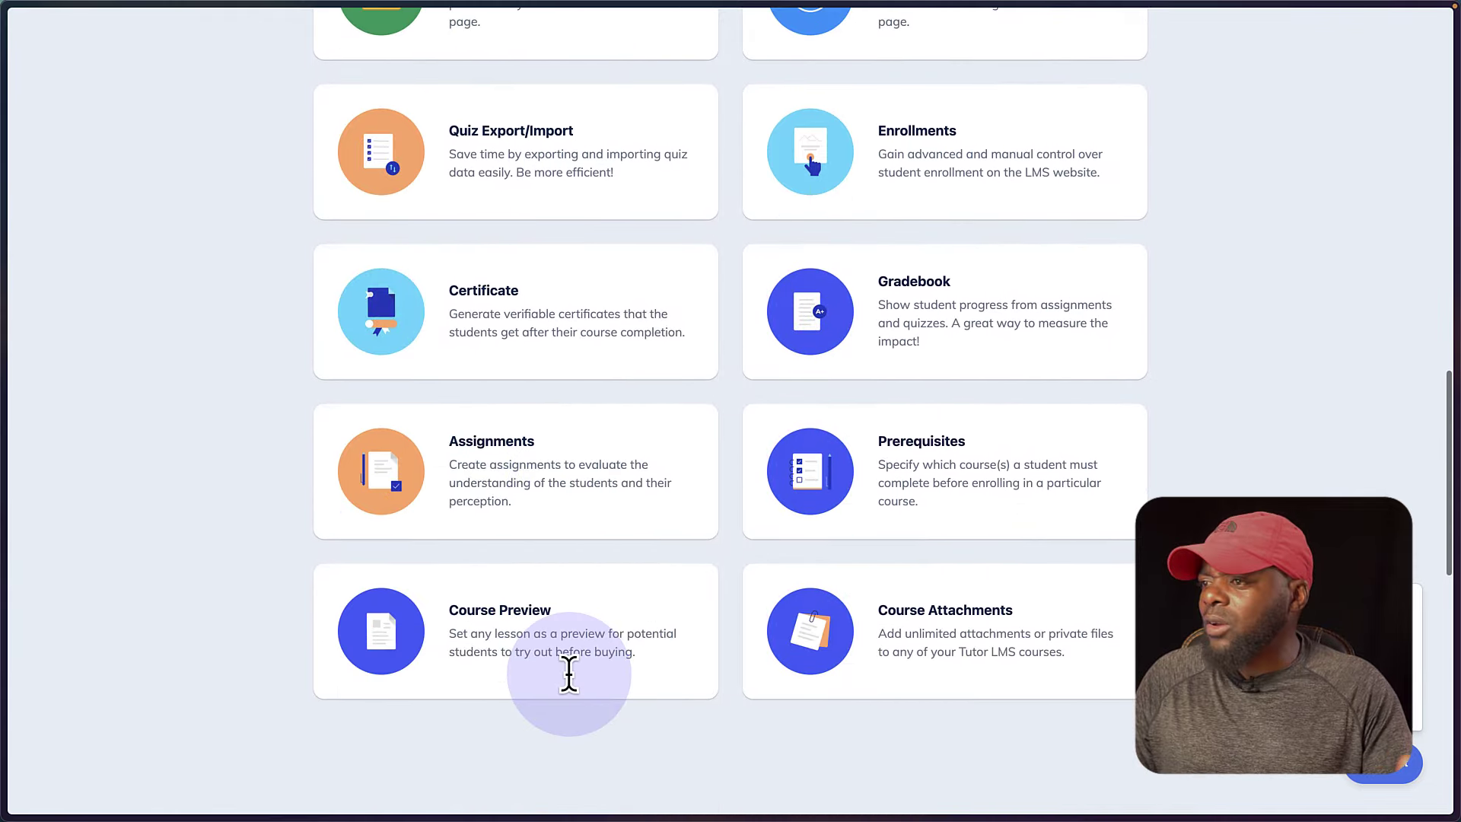
{"action": "scroll", "coordinate": [578, 668], "scroll_direction": "up", "scroll_amount": 10}
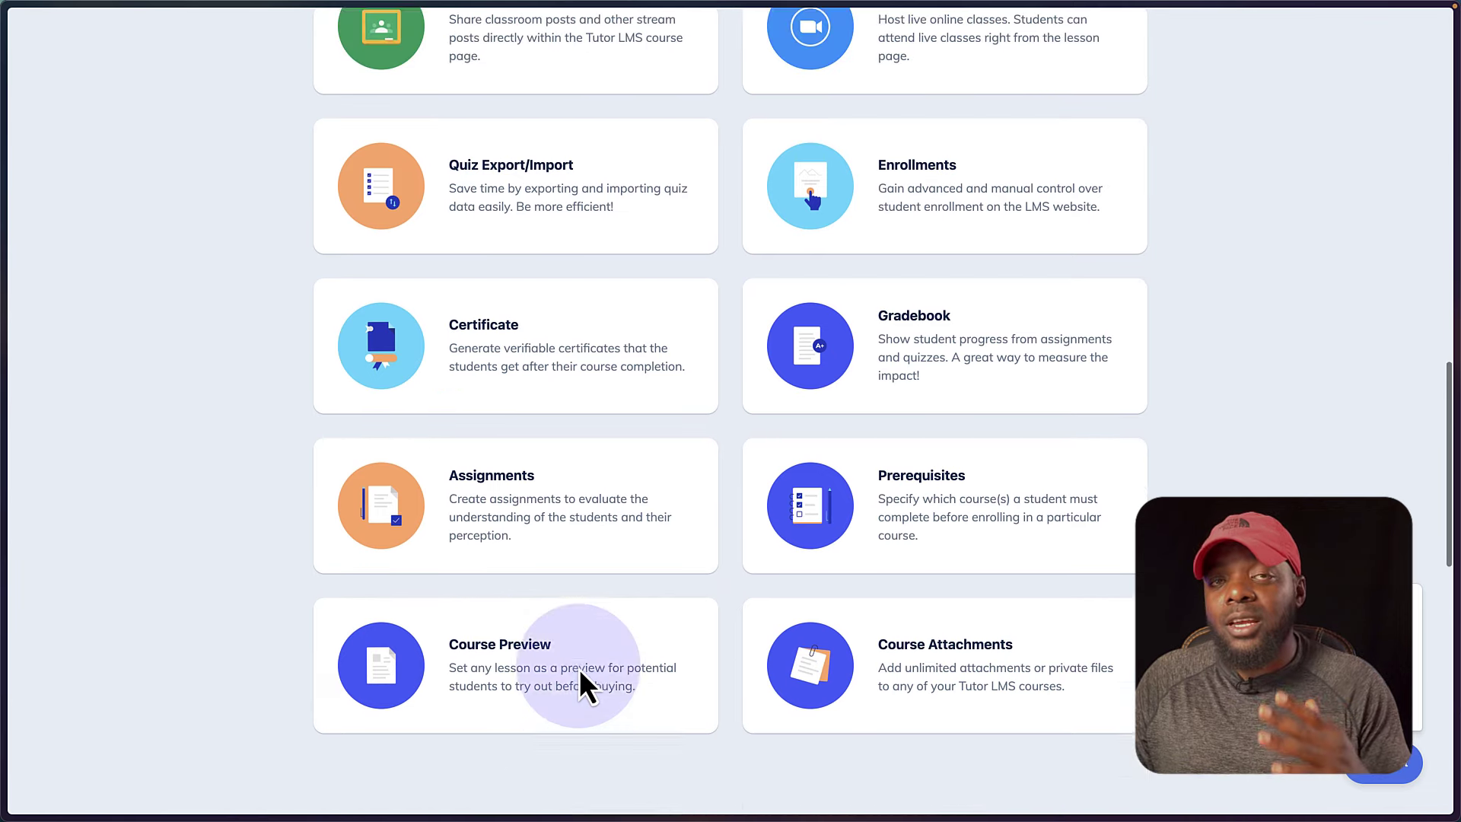
{"action": "scroll", "coordinate": [579, 664], "scroll_direction": "up", "scroll_amount": 10}
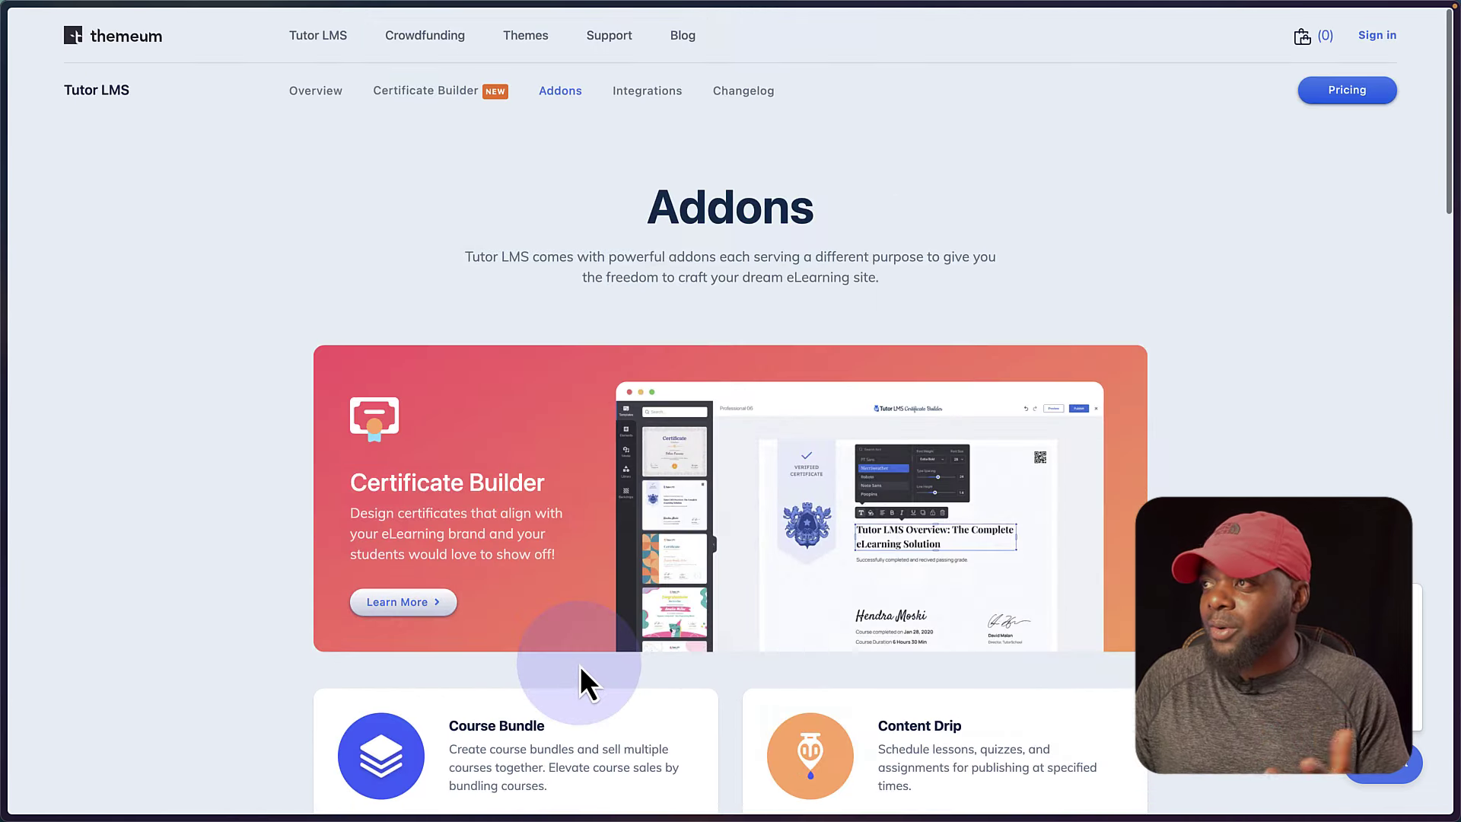
Step: Open the Tutor LMS Integrations page and examine the supported third-party services, plugins and page builders
{"action": "left_click", "coordinate": [666, 96]}
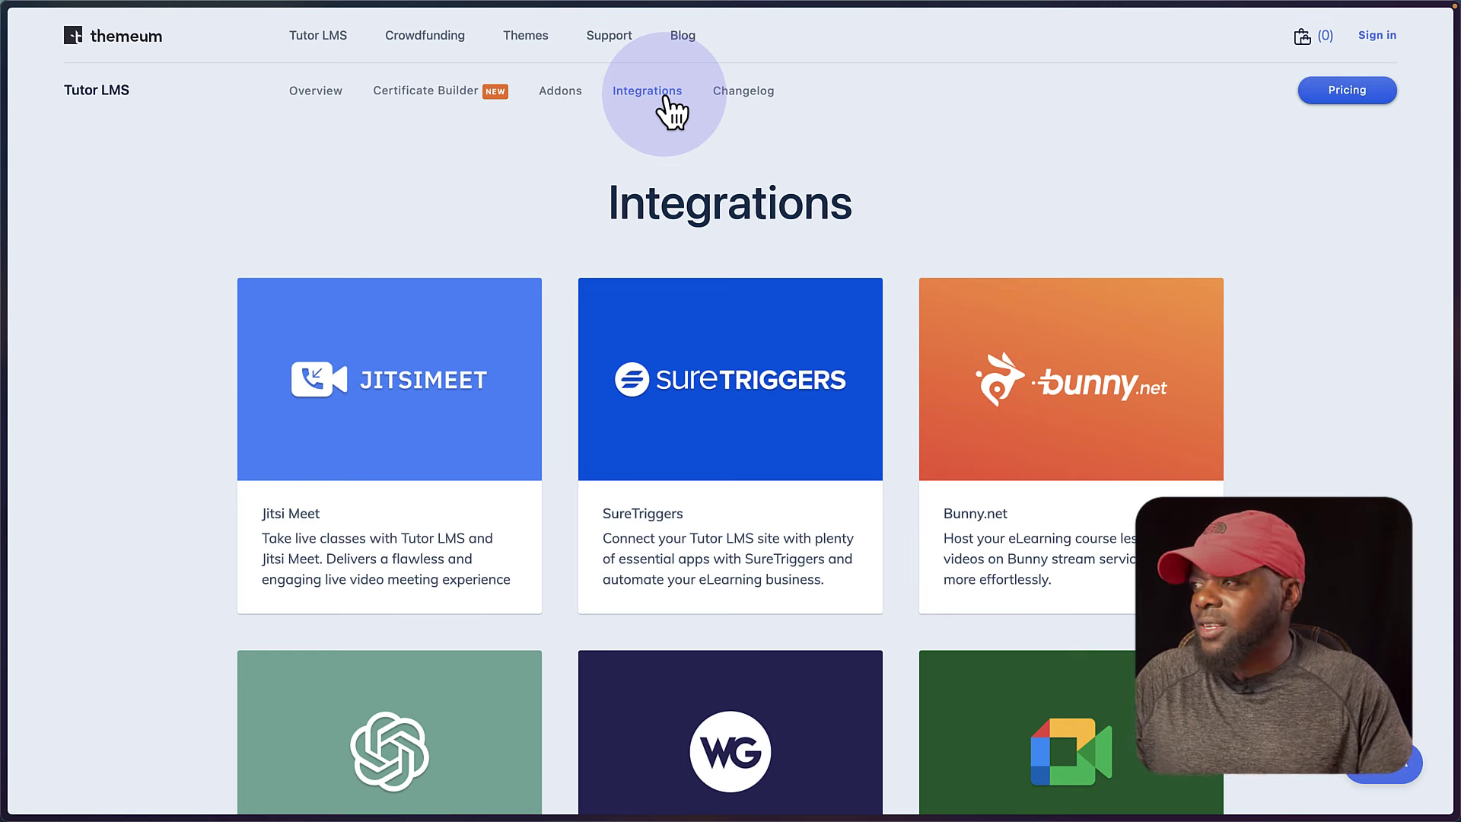
{"action": "scroll", "coordinate": [613, 205], "scroll_direction": "down", "scroll_amount": 3}
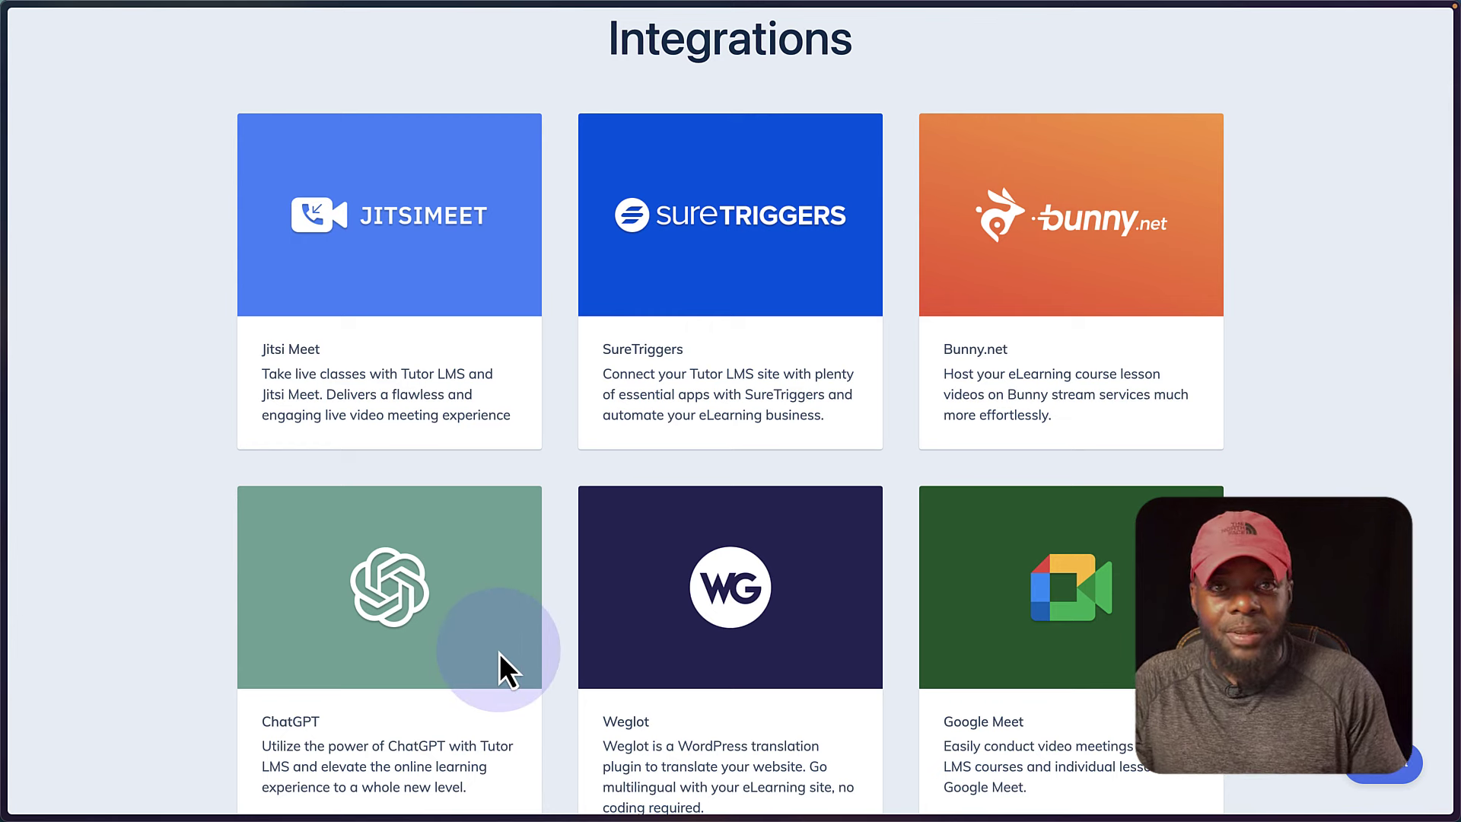
{"action": "scroll", "coordinate": [499, 652], "scroll_direction": "down", "scroll_amount": 1}
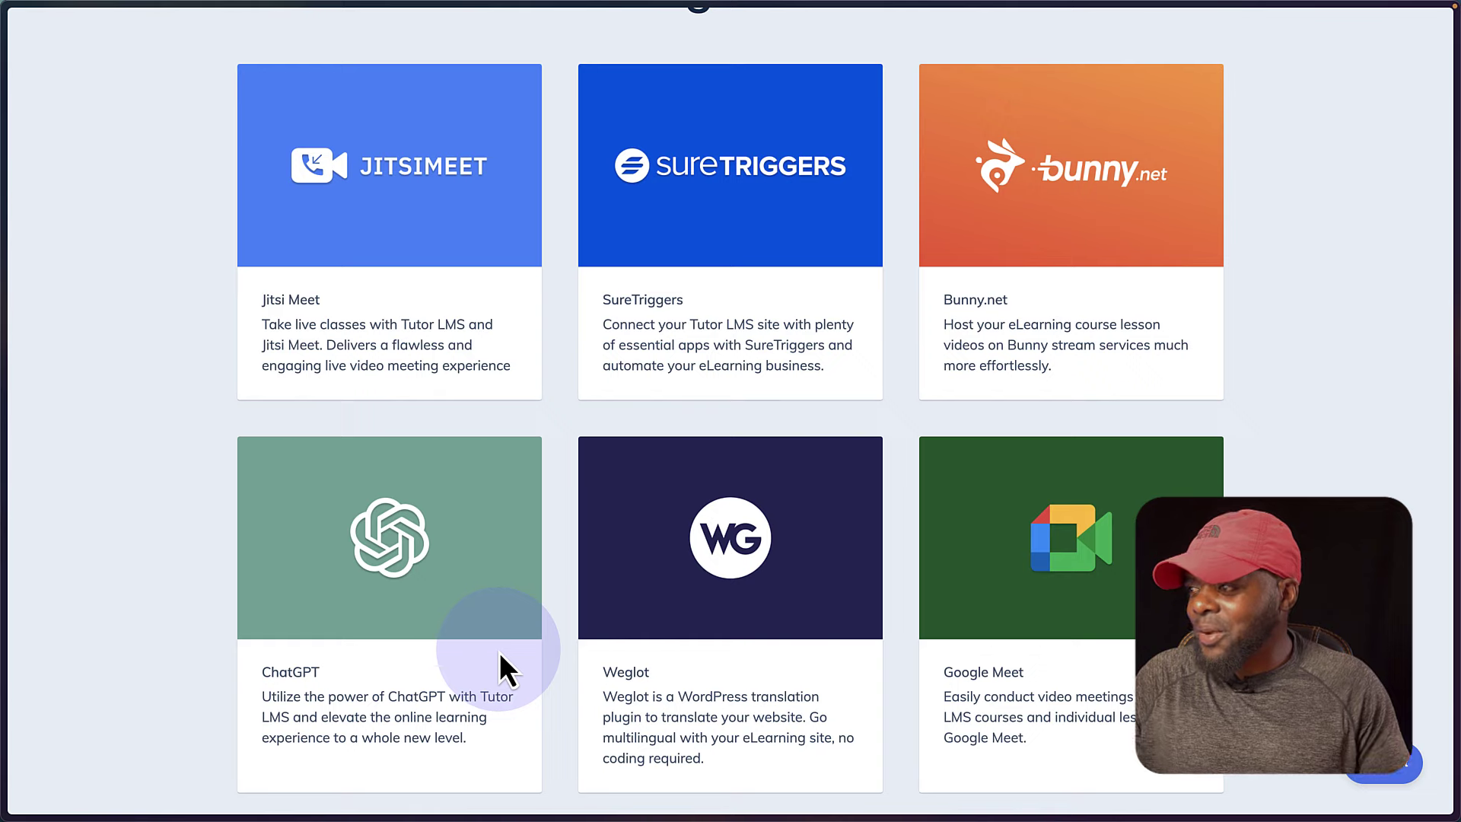
{"action": "scroll", "coordinate": [1030, 624], "scroll_direction": "down", "scroll_amount": 9}
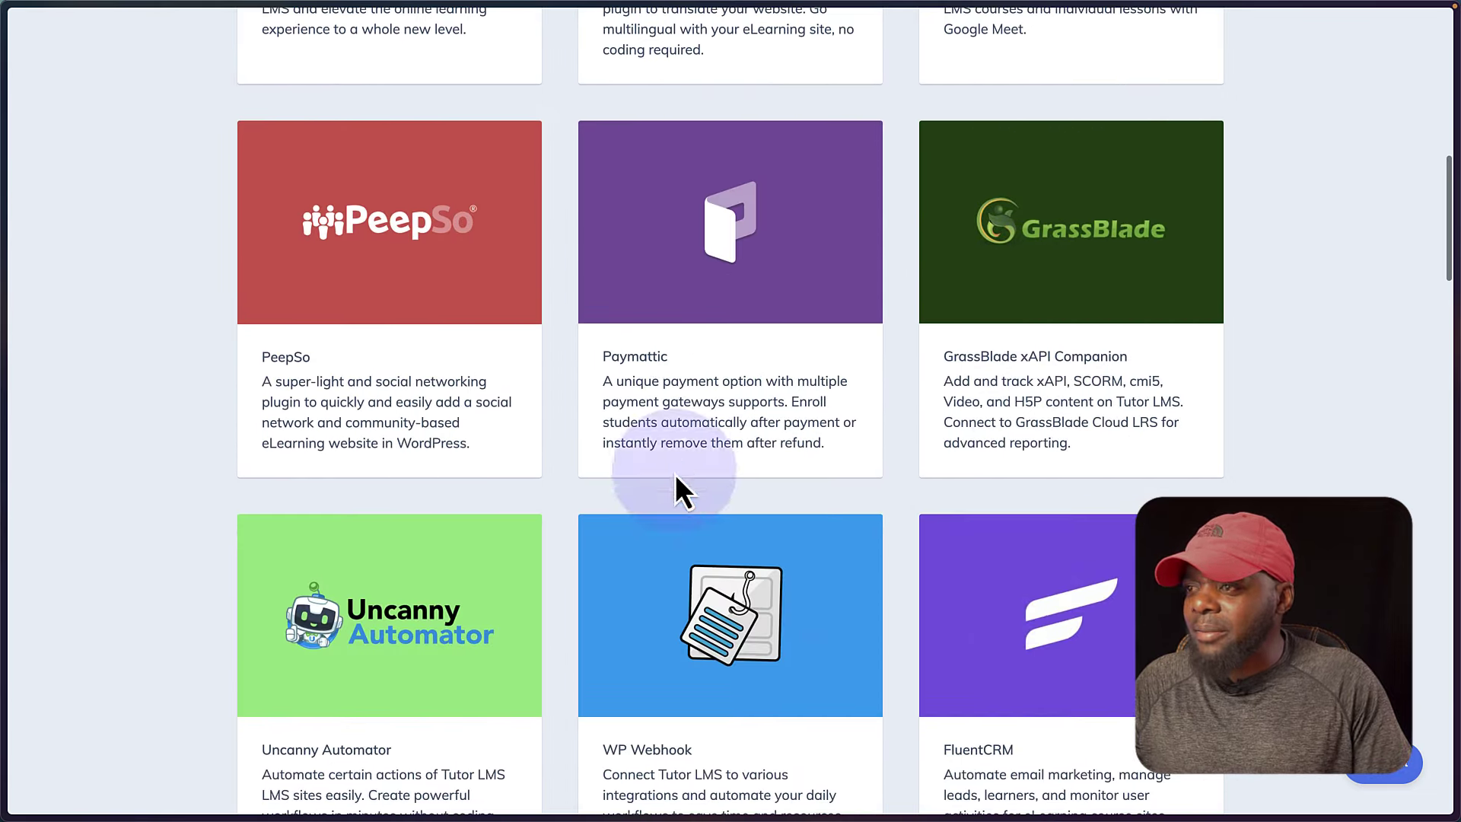
{"action": "scroll", "coordinate": [698, 610], "scroll_direction": "down", "scroll_amount": 2}
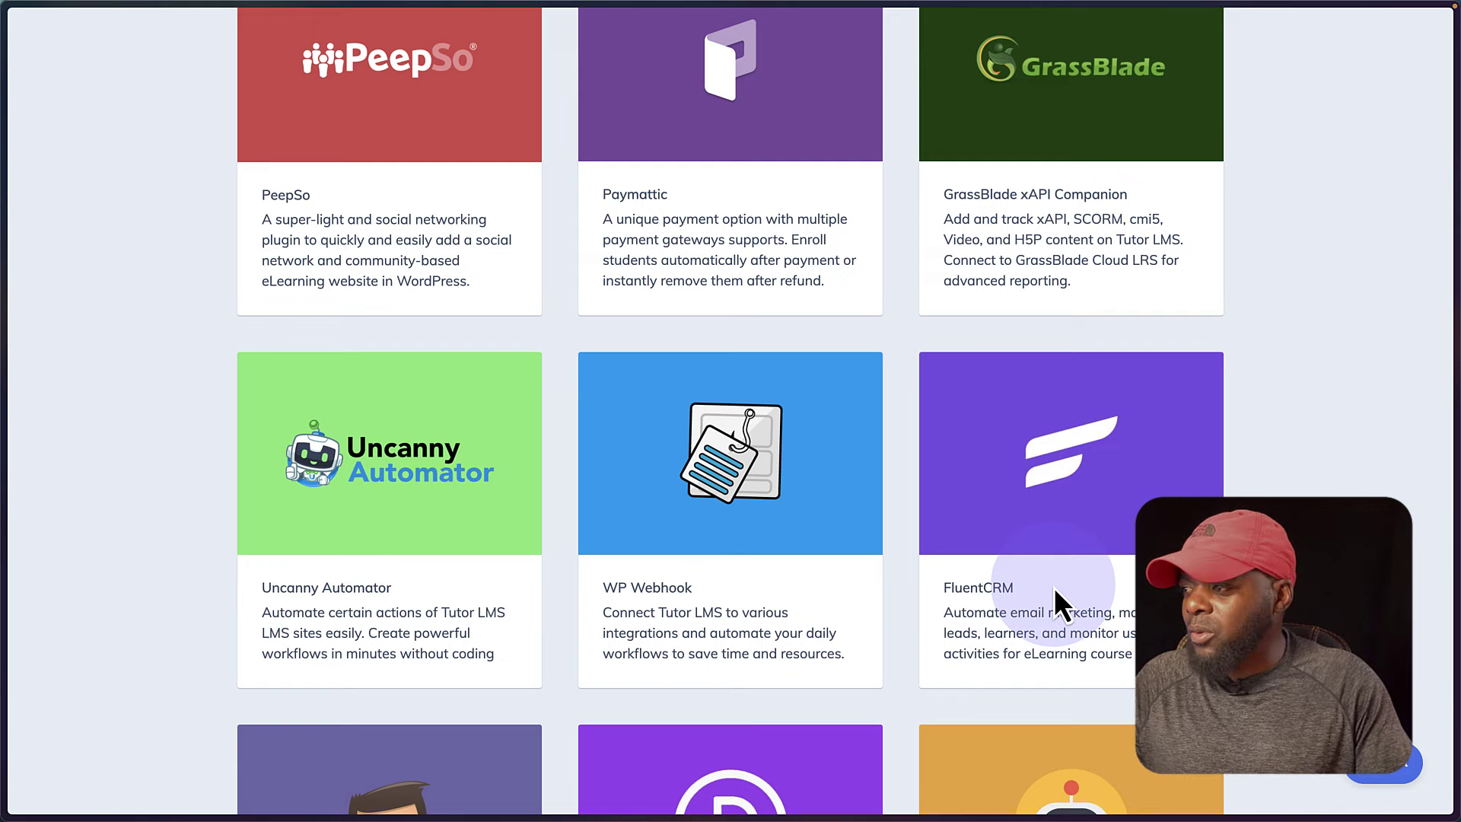
{"action": "scroll", "coordinate": [1055, 590], "scroll_direction": "down", "scroll_amount": 2}
{"action": "scroll", "coordinate": [1053, 585], "scroll_direction": "down", "scroll_amount": 5}
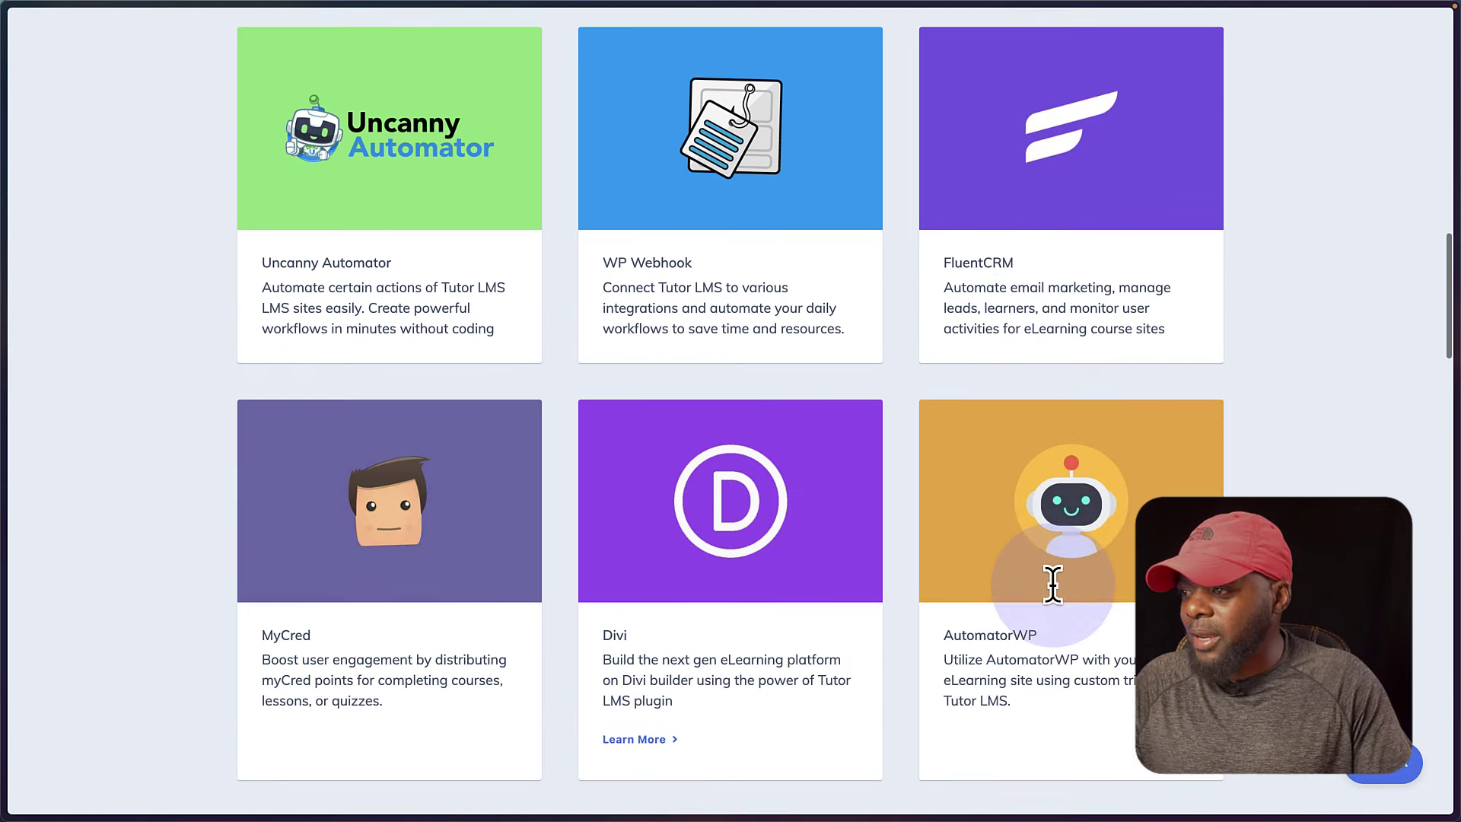
{"action": "scroll", "coordinate": [735, 638], "scroll_direction": "down", "scroll_amount": 1}
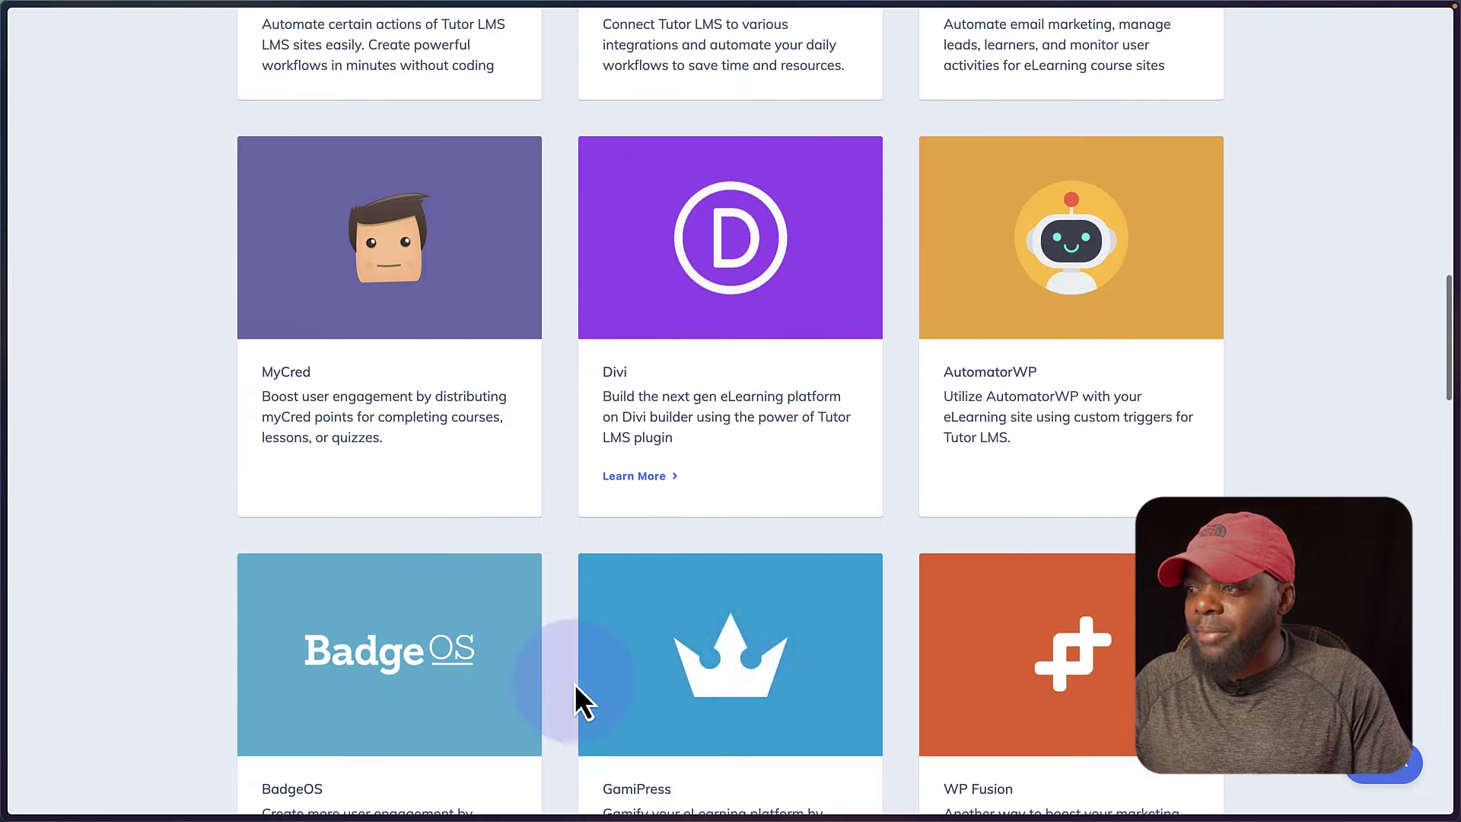
{"action": "scroll", "coordinate": [746, 665], "scroll_direction": "down", "scroll_amount": 3}
{"action": "scroll", "coordinate": [745, 665], "scroll_direction": "down", "scroll_amount": 5}
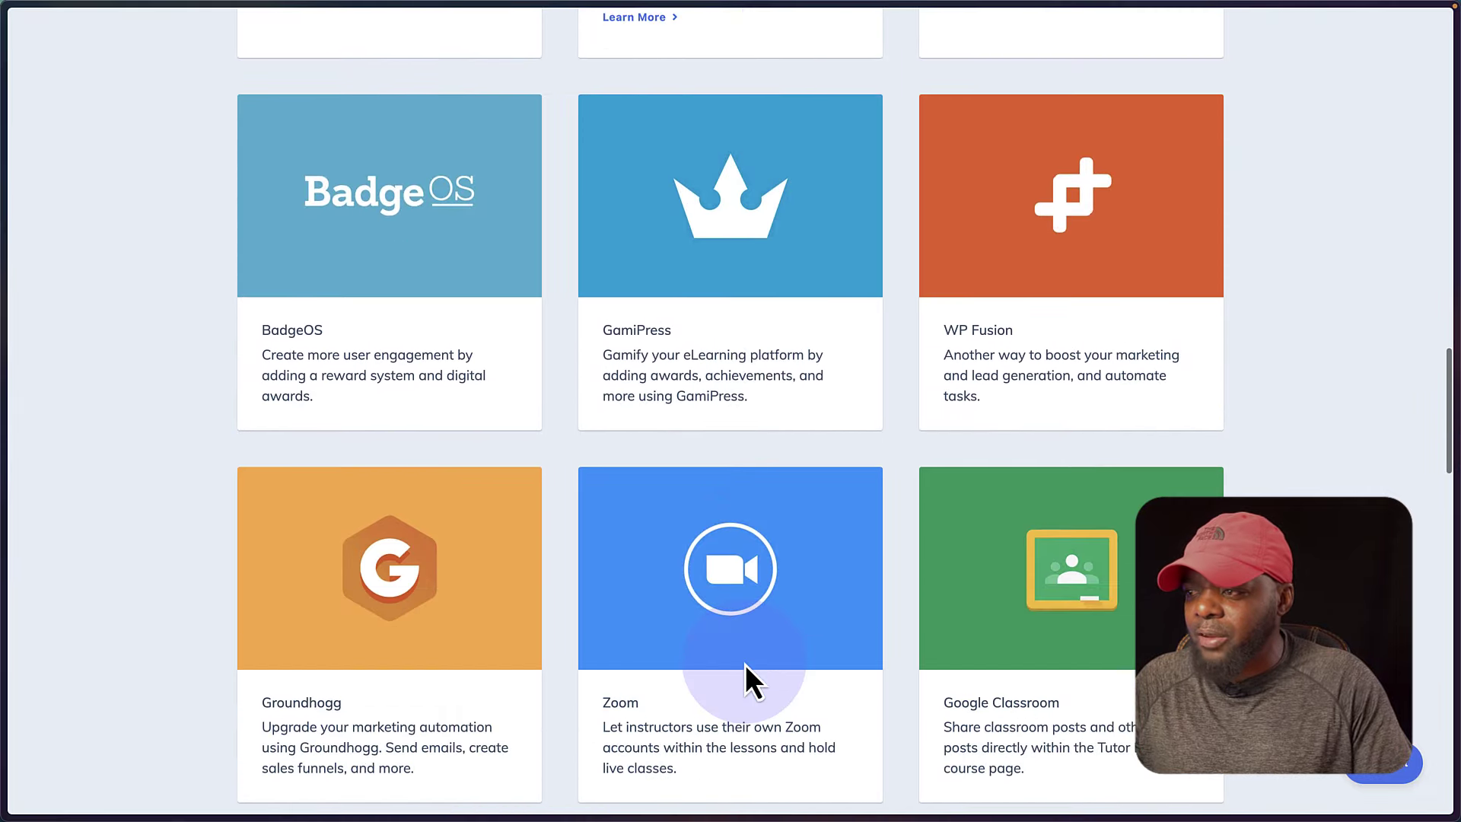
{"action": "scroll", "coordinate": [746, 664], "scroll_direction": "down", "scroll_amount": 6}
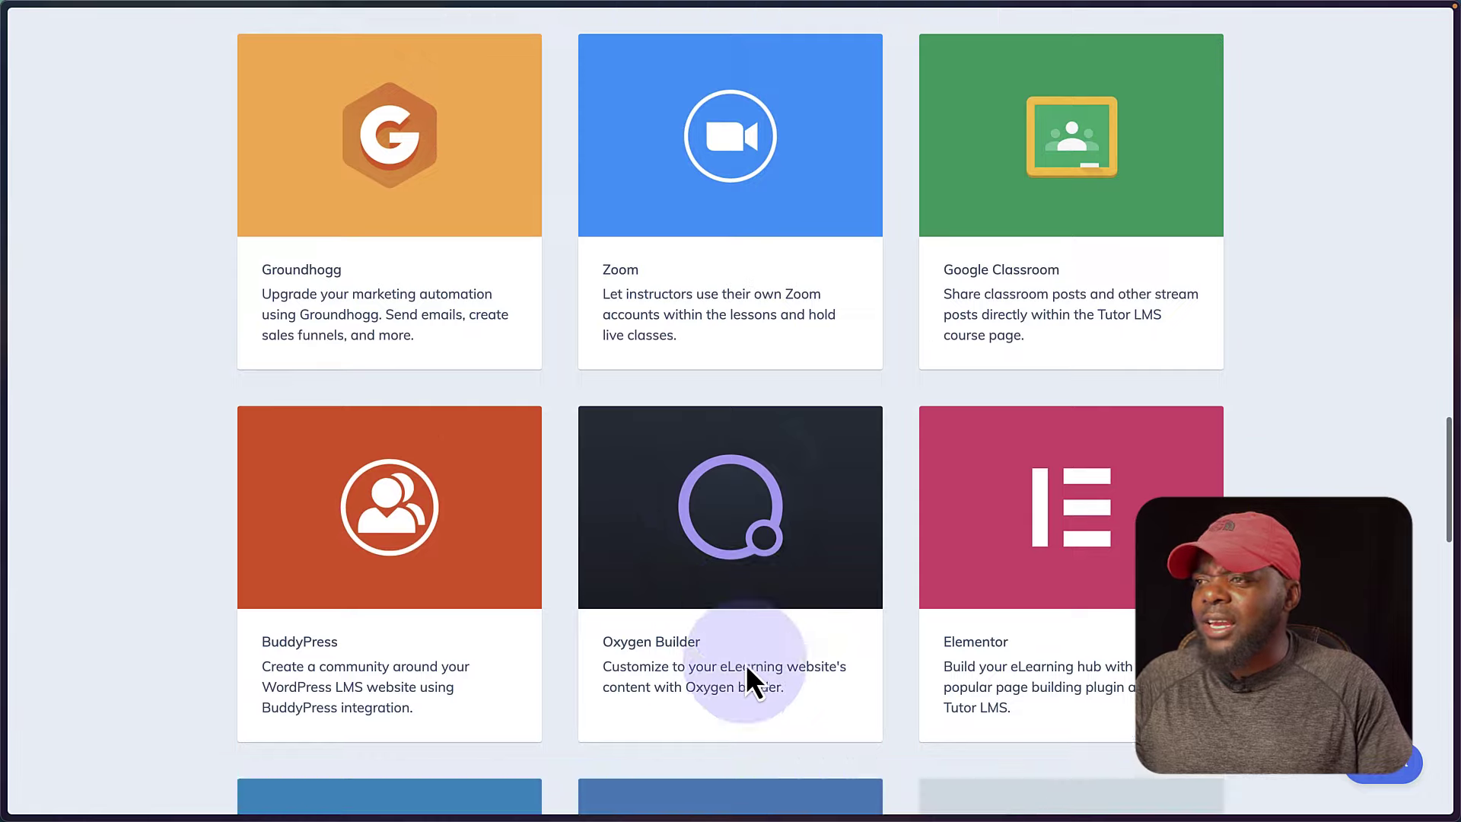
{"action": "scroll", "coordinate": [472, 688], "scroll_direction": "down", "scroll_amount": 5}
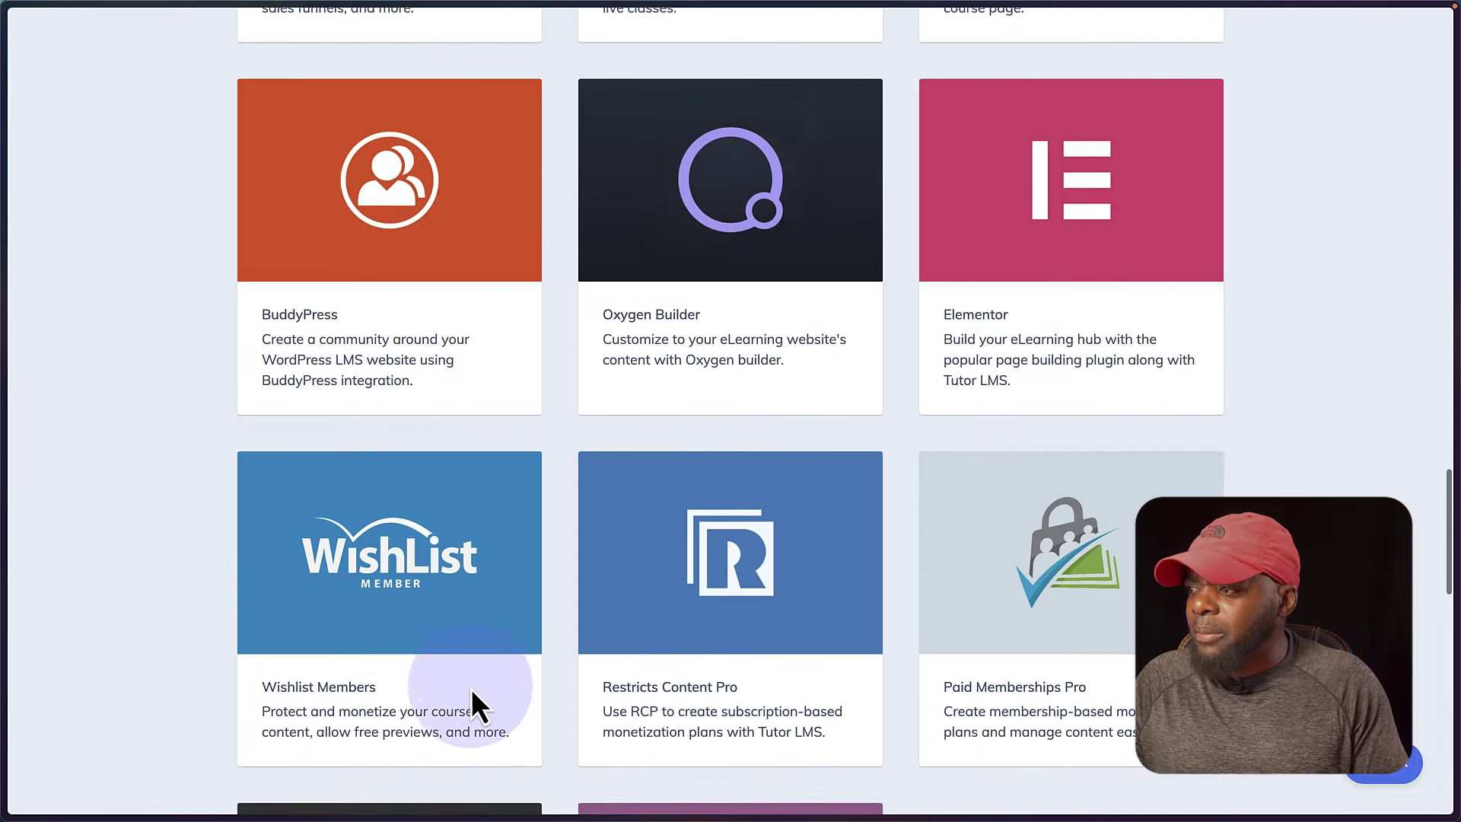